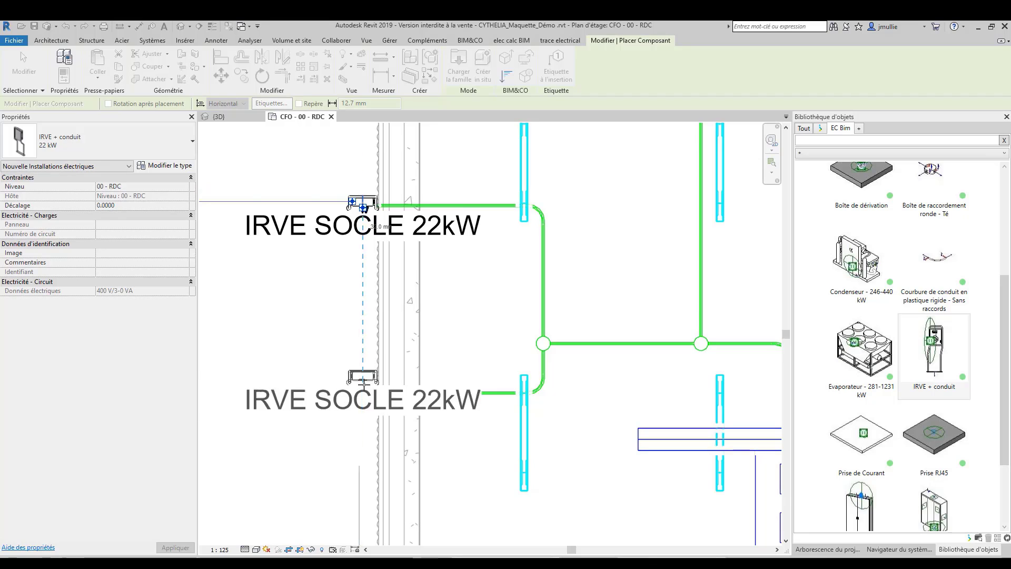
Step: Place an IRVE + conduit 22 kW charging station at the wall-side end of the lowest green conduit and finish placing
{"action": "scroll", "coordinate": [362, 402], "scroll_direction": "up", "scroll_amount": 4}
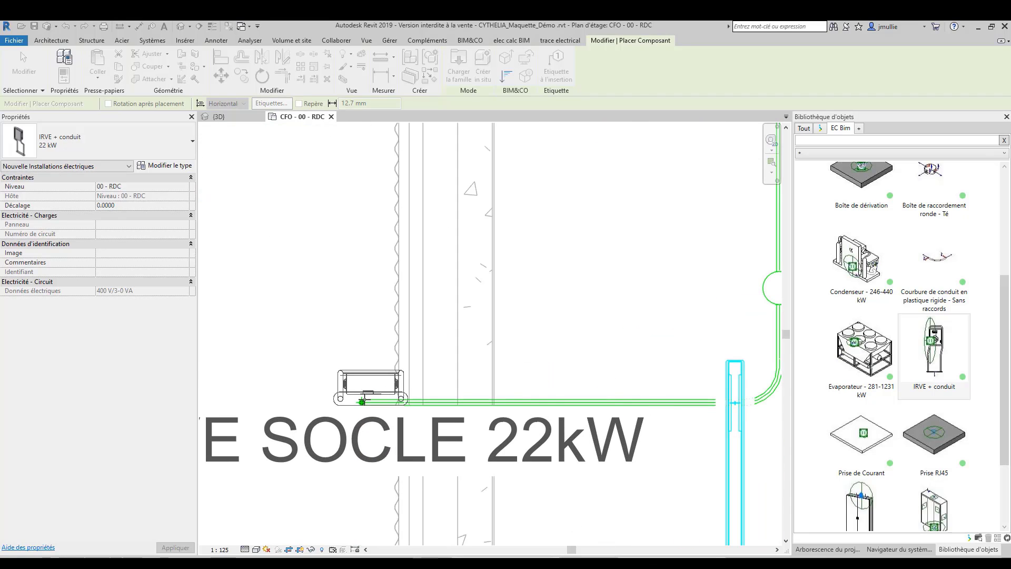
{"action": "scroll", "coordinate": [361, 401], "scroll_direction": "down", "scroll_amount": 5}
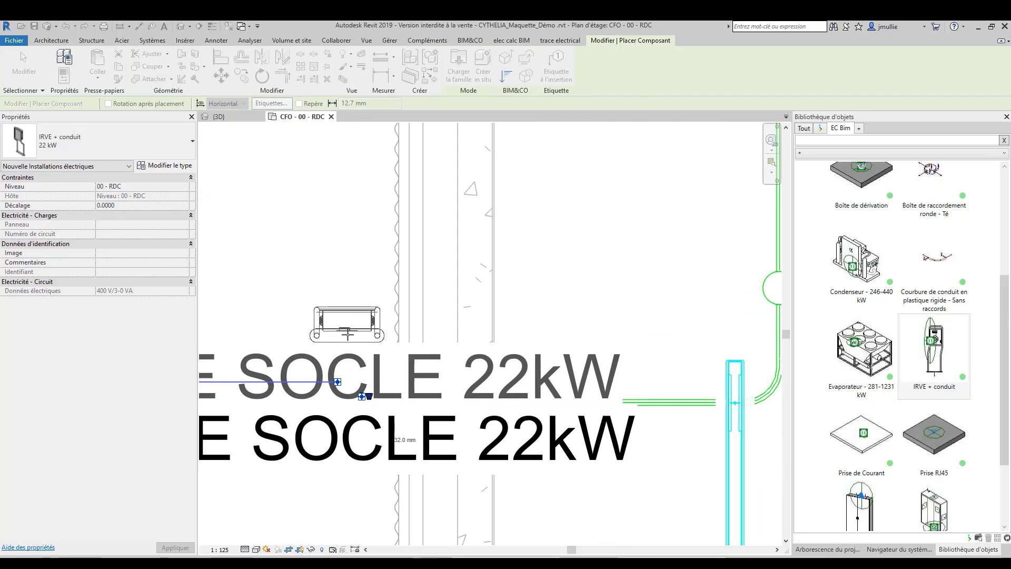
{"action": "scroll", "coordinate": [370, 338], "scroll_direction": "down", "scroll_amount": 4}
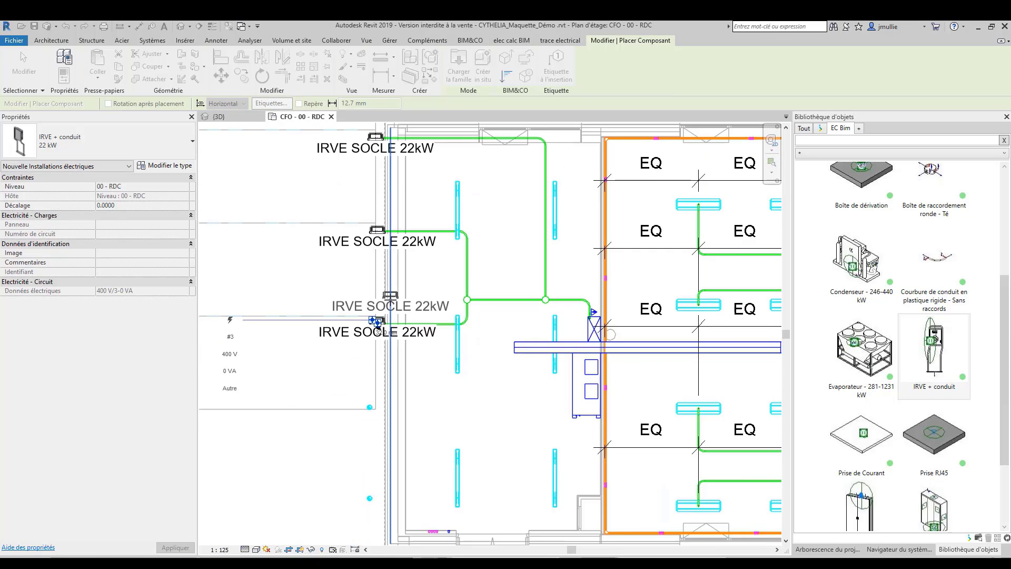
{"action": "scroll", "coordinate": [367, 311], "scroll_direction": "down", "scroll_amount": 2}
{"action": "scroll", "coordinate": [367, 311], "scroll_direction": "down", "scroll_amount": 1}
{"action": "key", "text": "Escape"}
{"action": "key", "text": "Escape"}
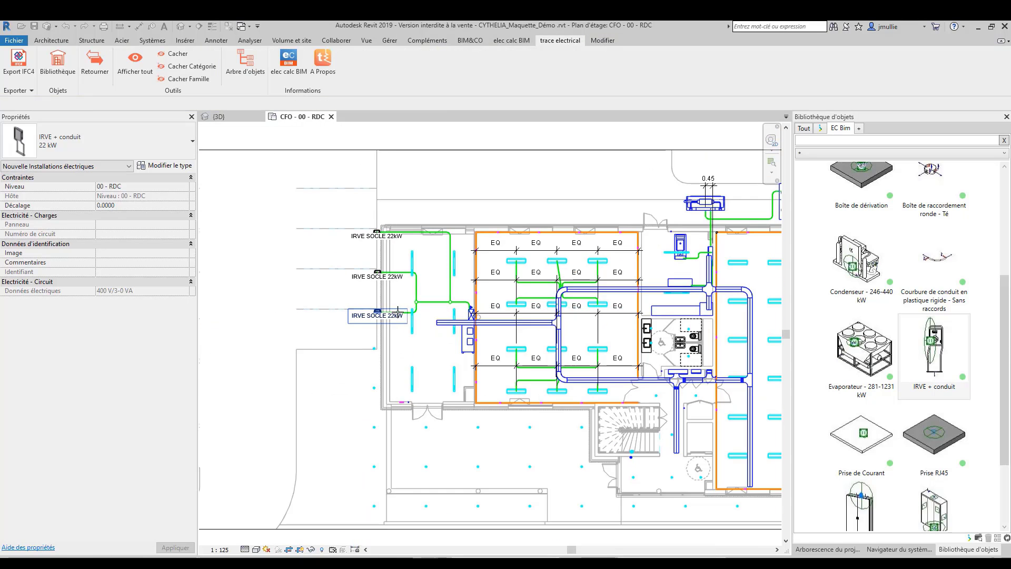
Step: Start adding an object to the EC Bim library from the BIM&CO platform and enlarge the platform window
{"action": "scroll", "coordinate": [878, 361], "scroll_direction": "down", "scroll_amount": 2}
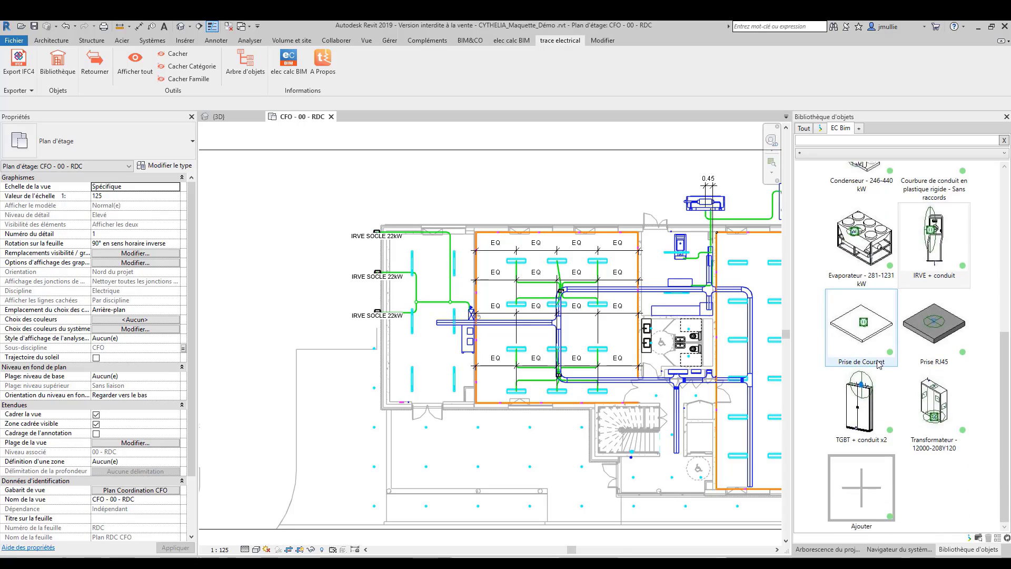
{"action": "left_click", "coordinate": [871, 497]}
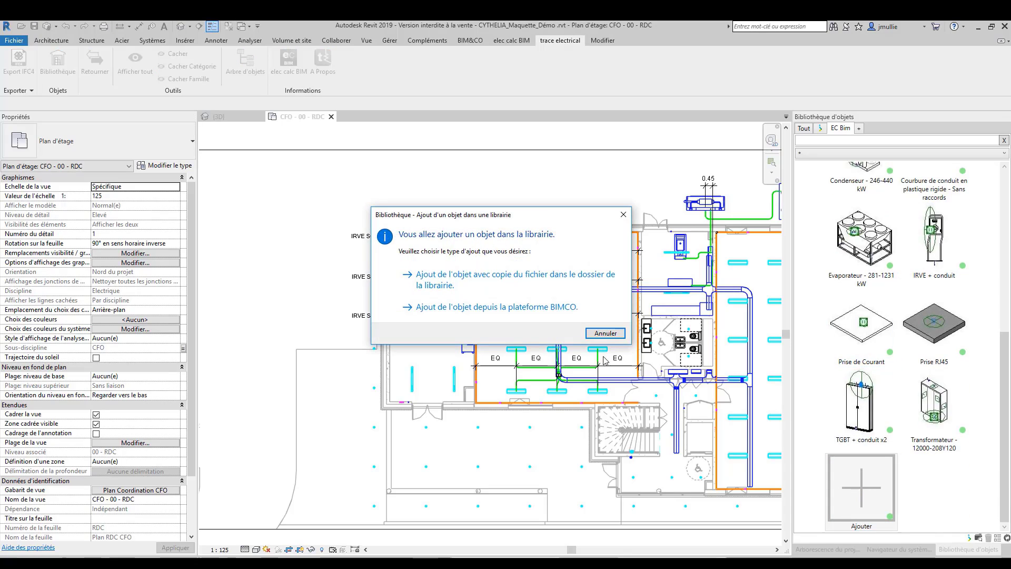
{"action": "left_click", "coordinate": [501, 307]}
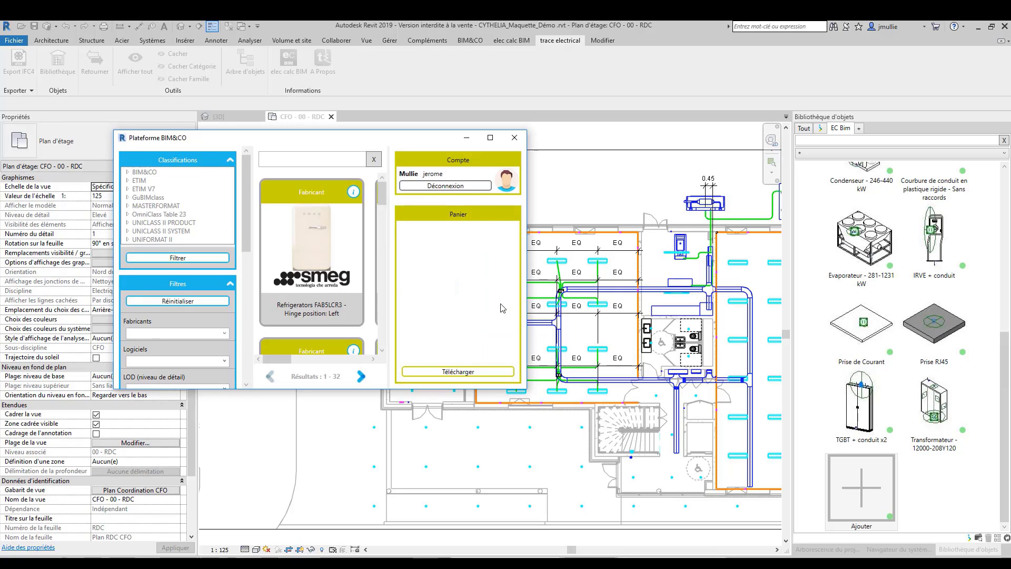
{"action": "left_click", "coordinate": [490, 138]}
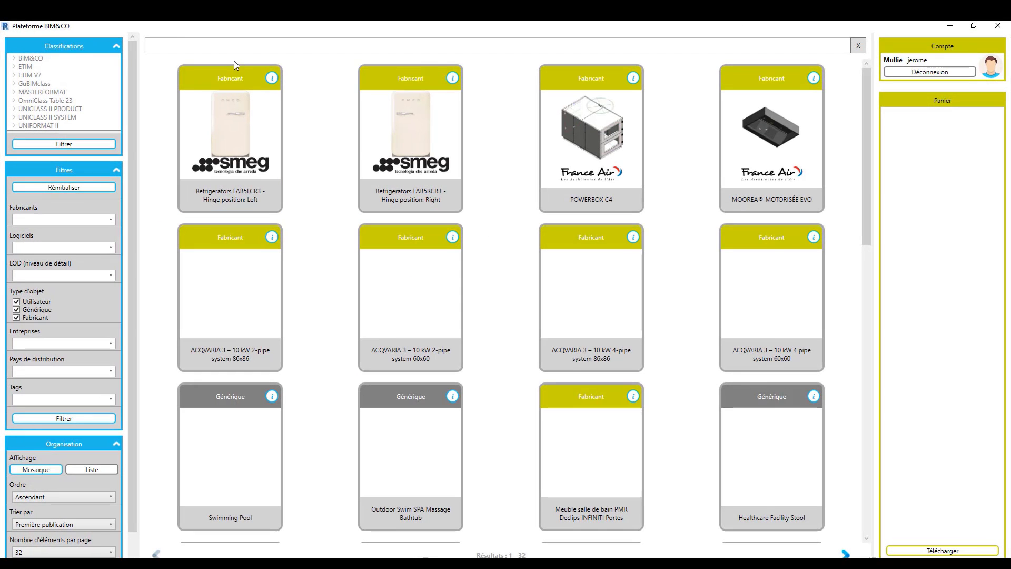
Step: Search the BIM&CO platform for "boite derivation"
{"action": "left_click", "coordinate": [233, 46]}
{"action": "type", "text": "boite derivation"}
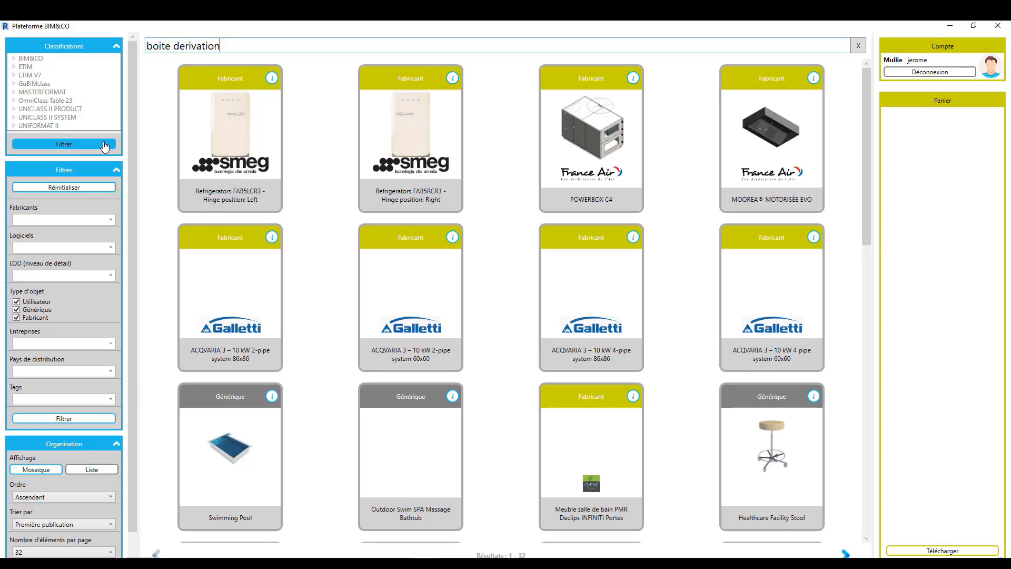
{"action": "left_click", "coordinate": [104, 144]}
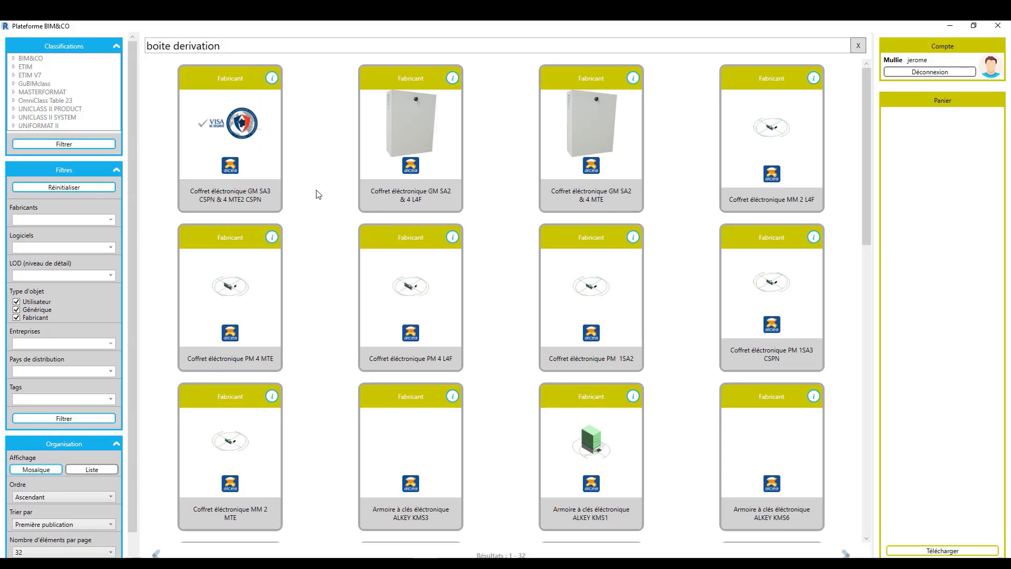
Step: Load the Wall box - Series 44CE from the search results into the object library
{"action": "scroll", "coordinate": [320, 208], "scroll_direction": "down", "scroll_amount": 5}
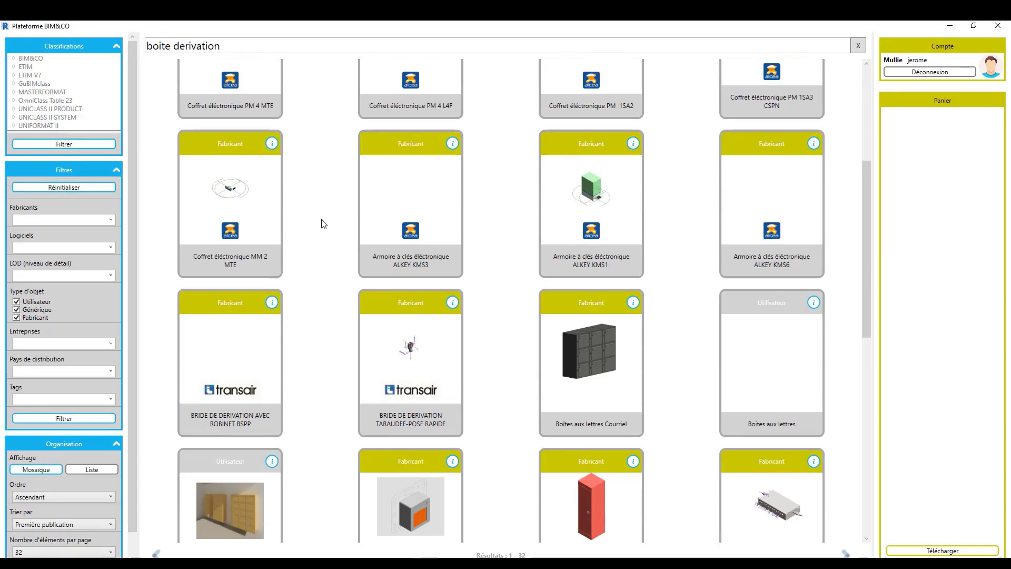
{"action": "scroll", "coordinate": [324, 223], "scroll_direction": "down", "scroll_amount": 2}
{"action": "scroll", "coordinate": [323, 224], "scroll_direction": "down", "scroll_amount": 5}
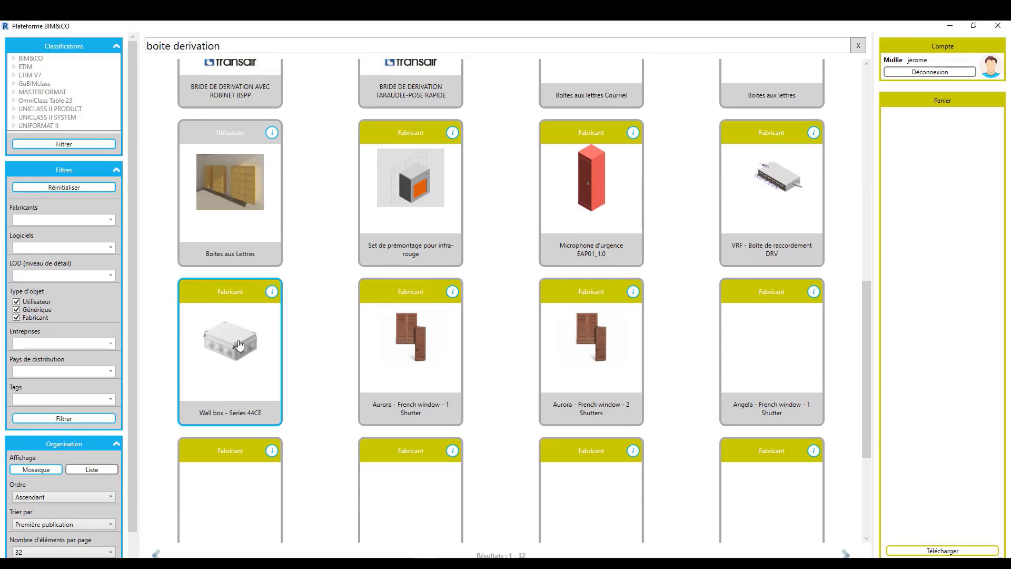
{"action": "double_click", "coordinate": [240, 344]}
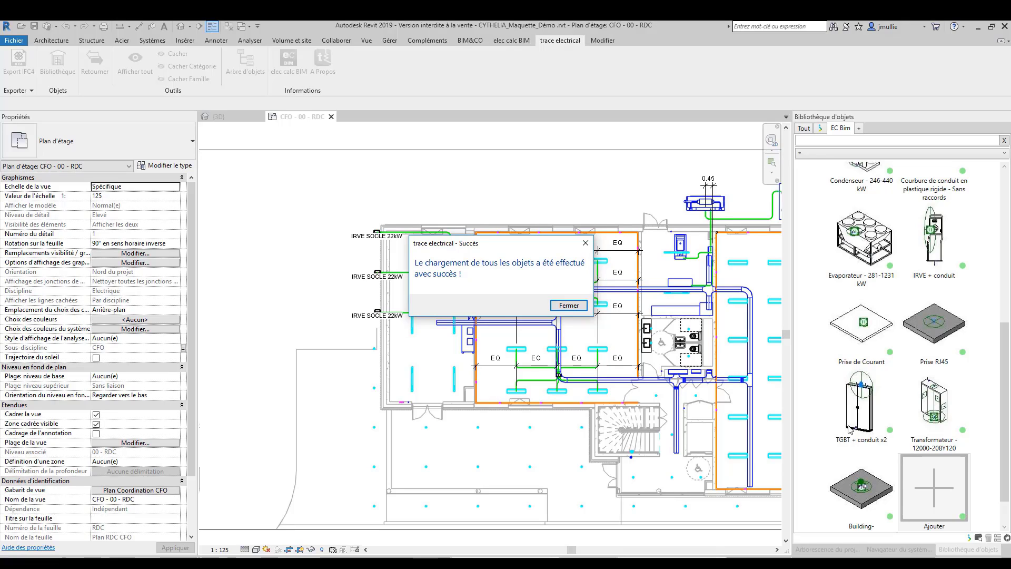
{"action": "left_click", "coordinate": [568, 305]}
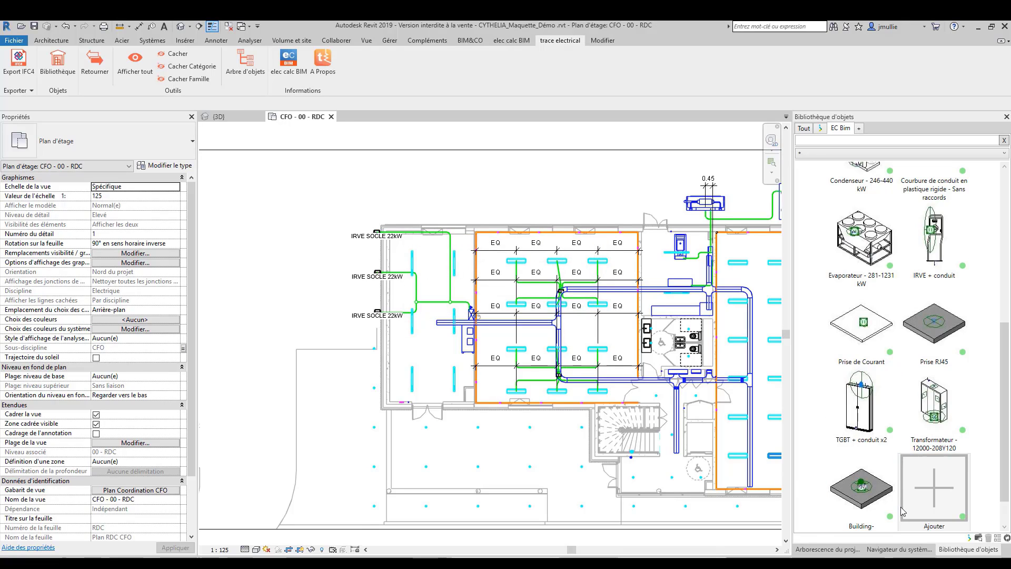
Step: Place the new GW44009 - 300X220X120 junction box at the open left end of the blue cable tray
{"action": "left_click", "coordinate": [869, 495]}
{"action": "left_click_drag", "start_coordinate": [861, 490], "coordinate": [436, 328]}
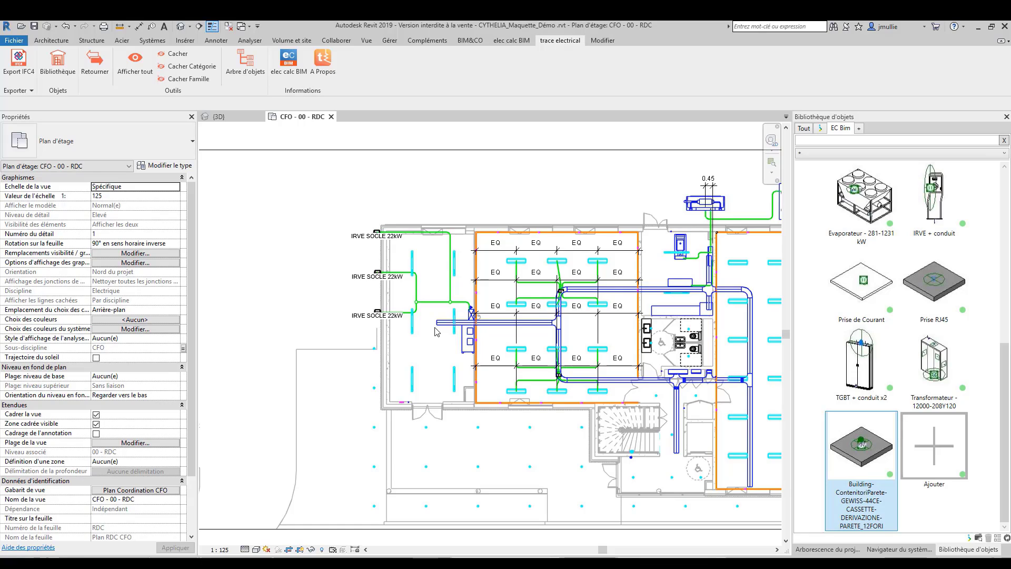
{"action": "scroll", "coordinate": [433, 326], "scroll_direction": "up", "scroll_amount": 3}
{"action": "left_click", "coordinate": [448, 321]}
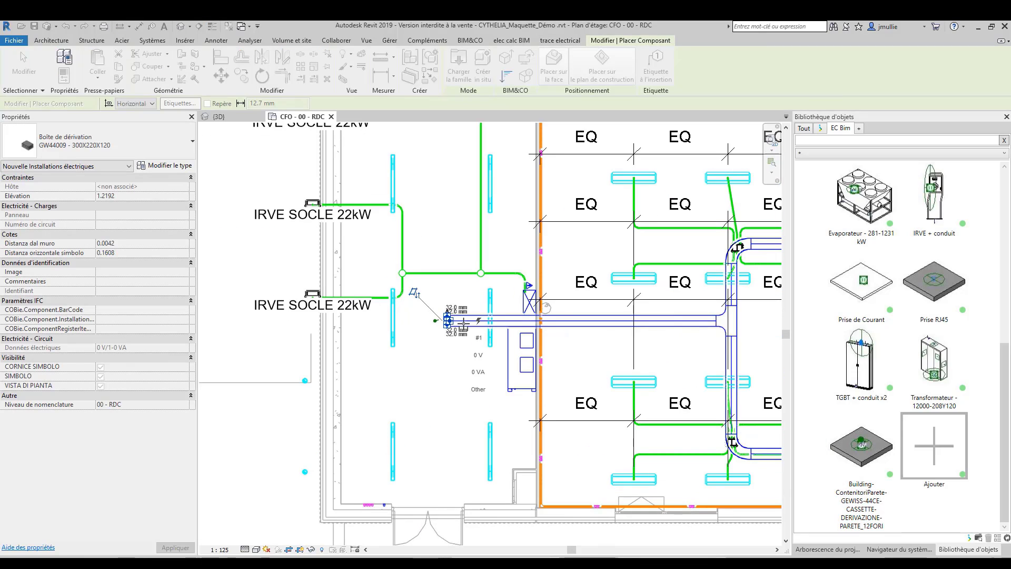
{"action": "scroll", "coordinate": [464, 322], "scroll_direction": "down", "scroll_amount": 5}
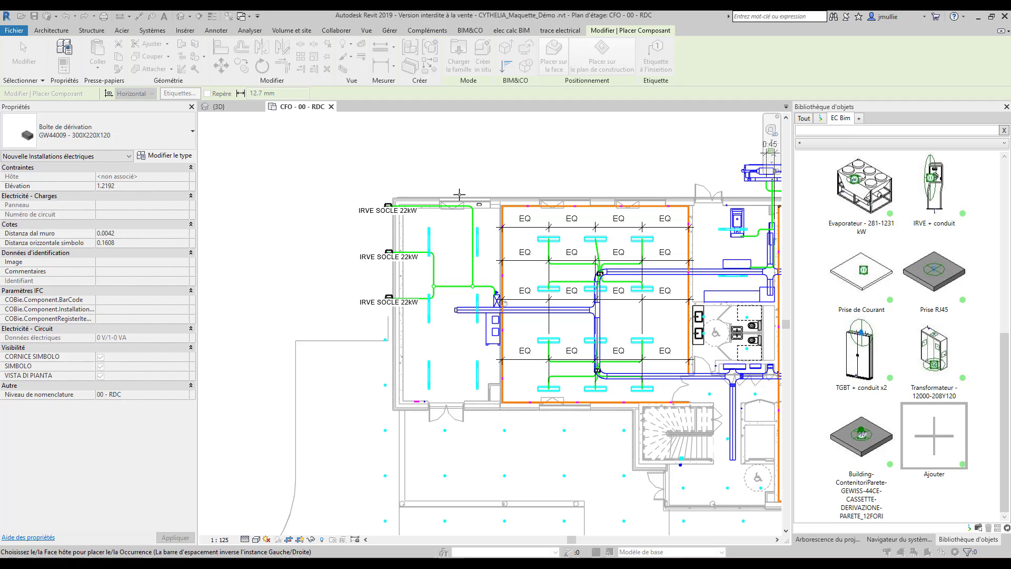
{"action": "key", "text": "Escape"}
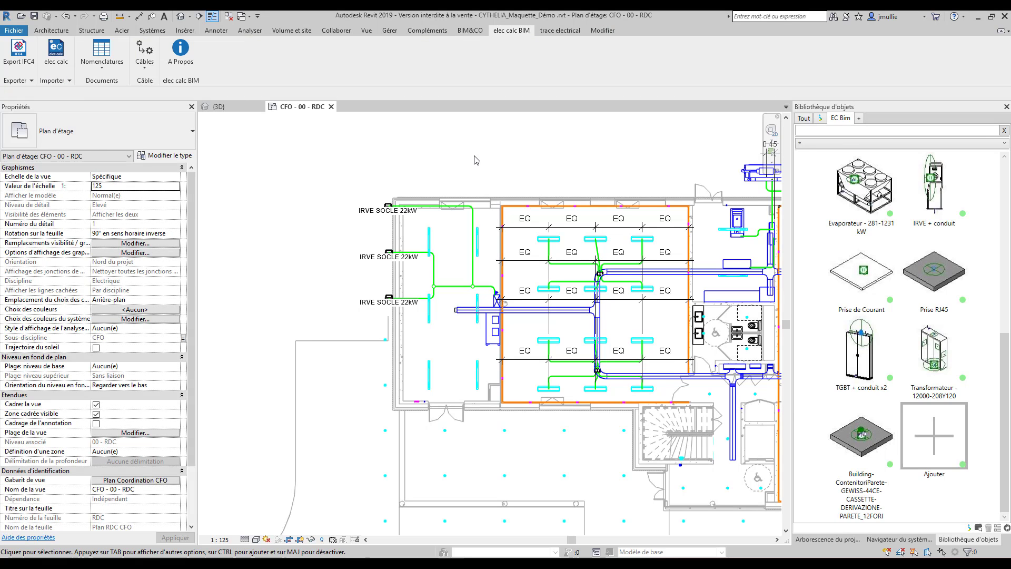
Step: Create a power circuit for the uppermost IRVE 22 kW charging station, with the system browser shown
{"action": "scroll", "coordinate": [388, 207], "scroll_direction": "up", "scroll_amount": 3}
{"action": "left_click", "coordinate": [392, 207]}
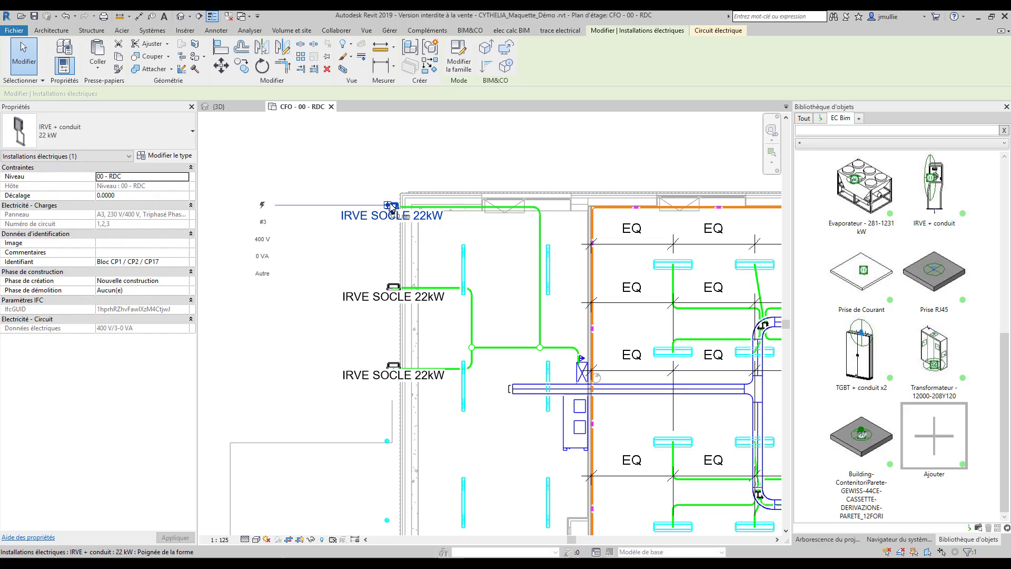
{"action": "left_click", "coordinate": [901, 539]}
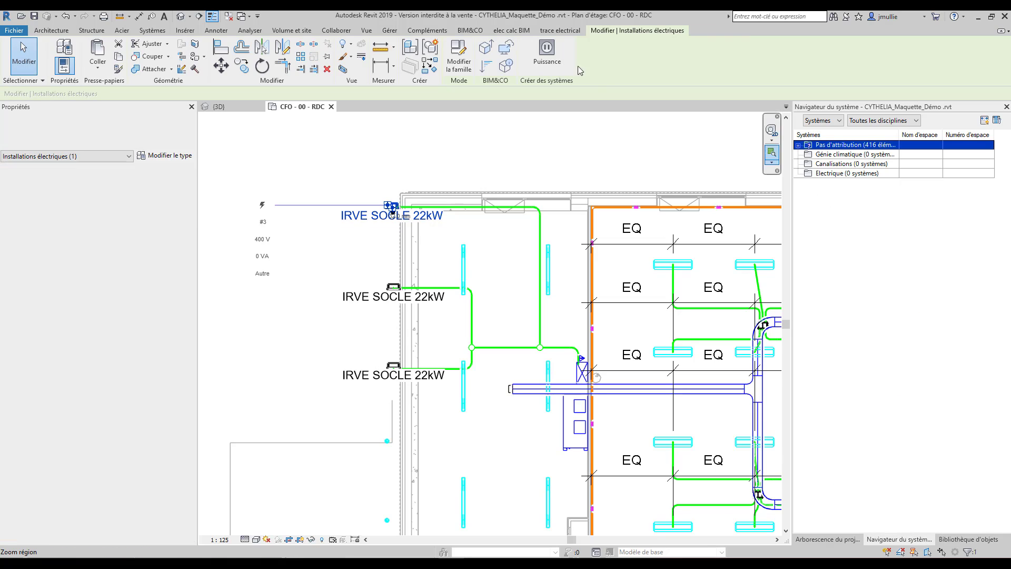
{"action": "left_click", "coordinate": [546, 52]}
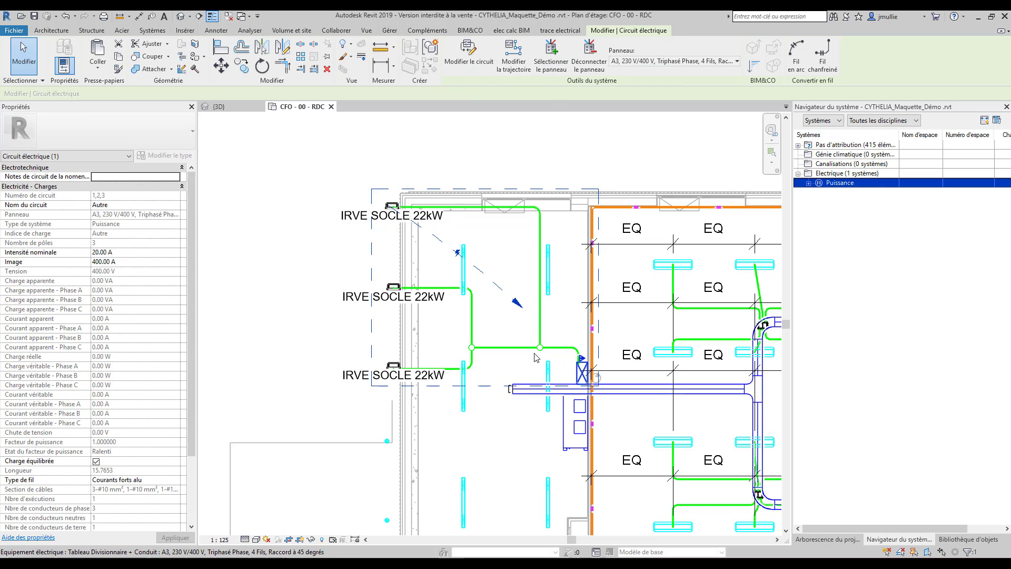
Step: Create a separate power circuit for each of the middle and lowest IRVE 22 kW charging stations
{"action": "left_click", "coordinate": [394, 288]}
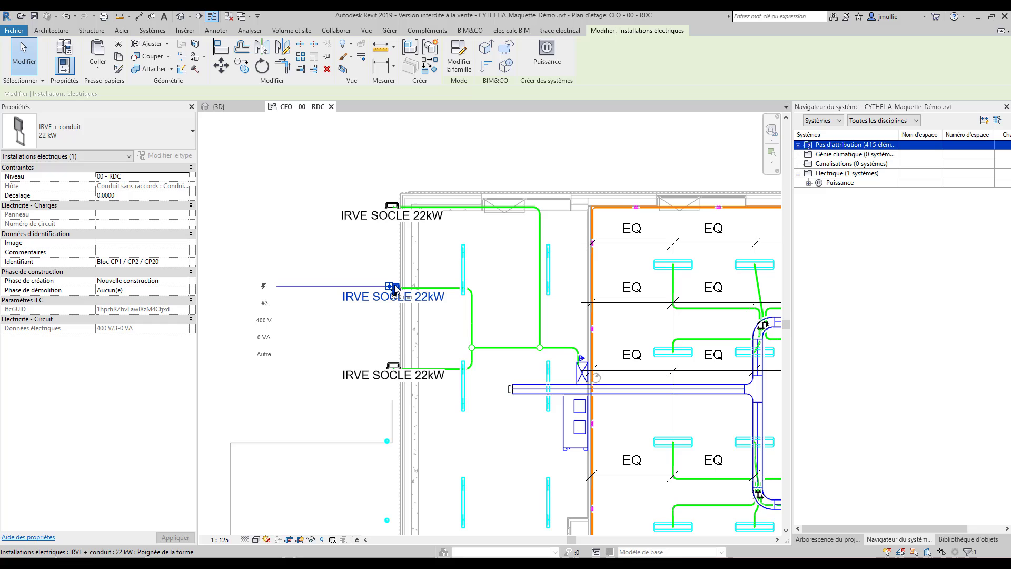
{"action": "left_click", "coordinate": [548, 53]}
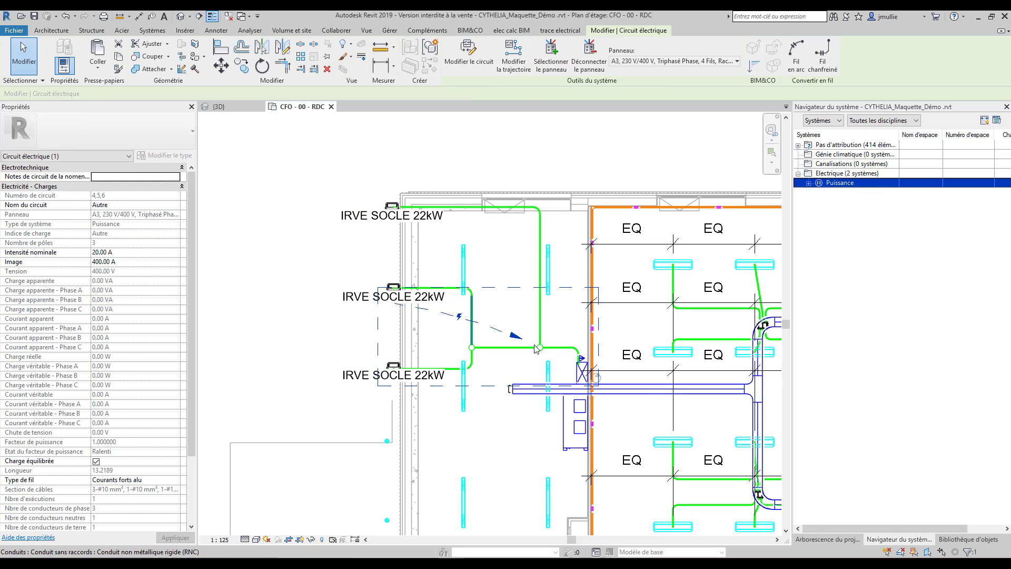
{"action": "left_click", "coordinate": [395, 367]}
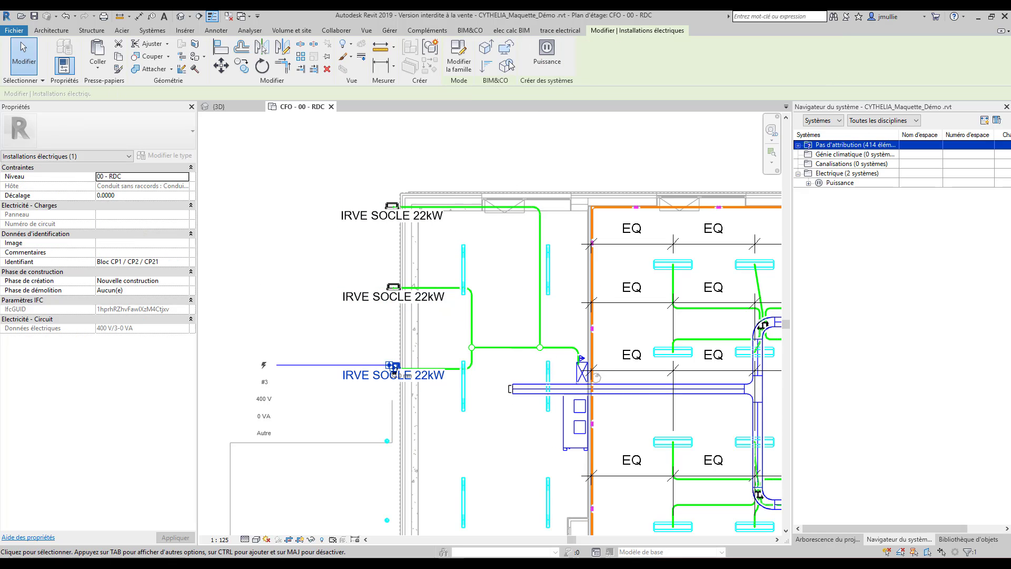
{"action": "left_click", "coordinate": [547, 53]}
Step: Examine the power circuits under the distribution board in the system browser and select circuit 4,5,6
{"action": "left_click", "coordinate": [808, 183]}
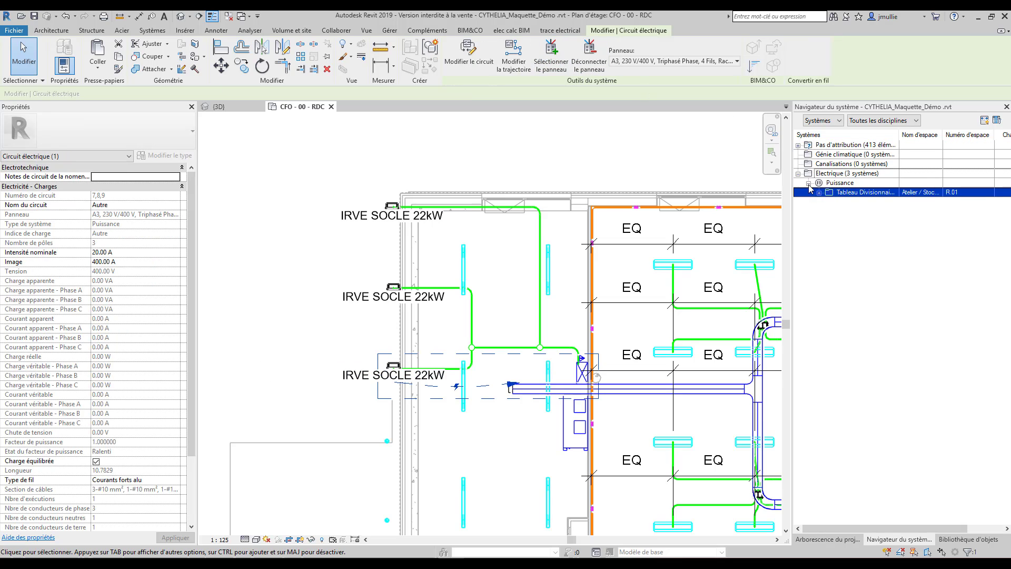
{"action": "left_click", "coordinate": [820, 192]}
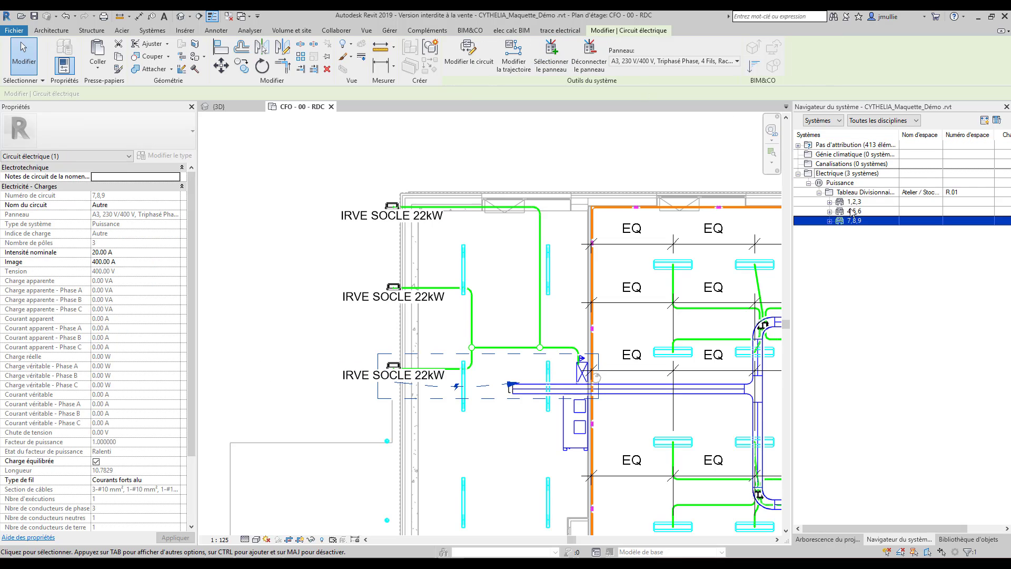
{"action": "left_click", "coordinate": [853, 211]}
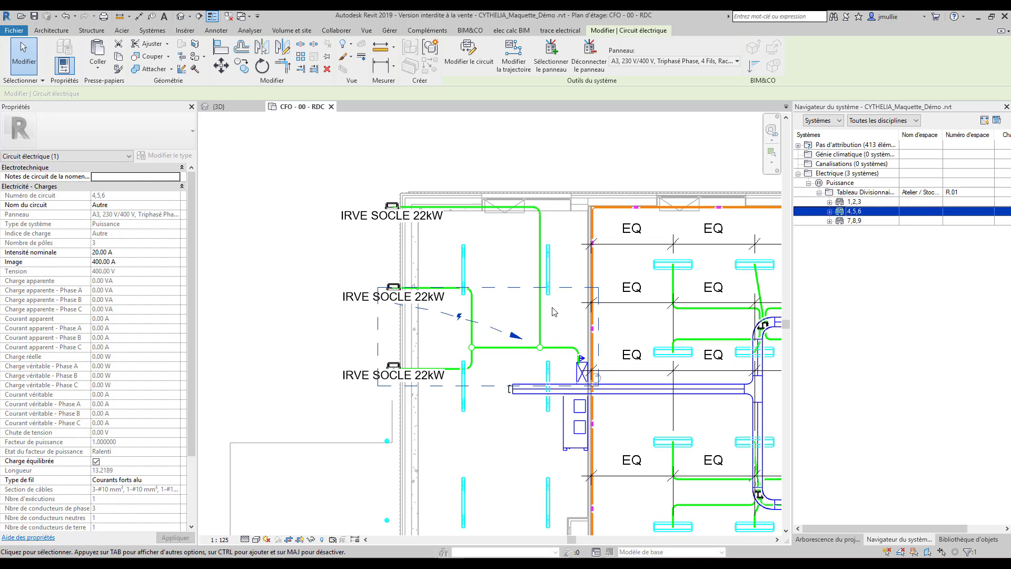
Step: Export the CFO - 00 - RDC plan to IFC4 with elec calc BIM, saving the file as RDC
{"action": "left_click", "coordinate": [511, 30]}
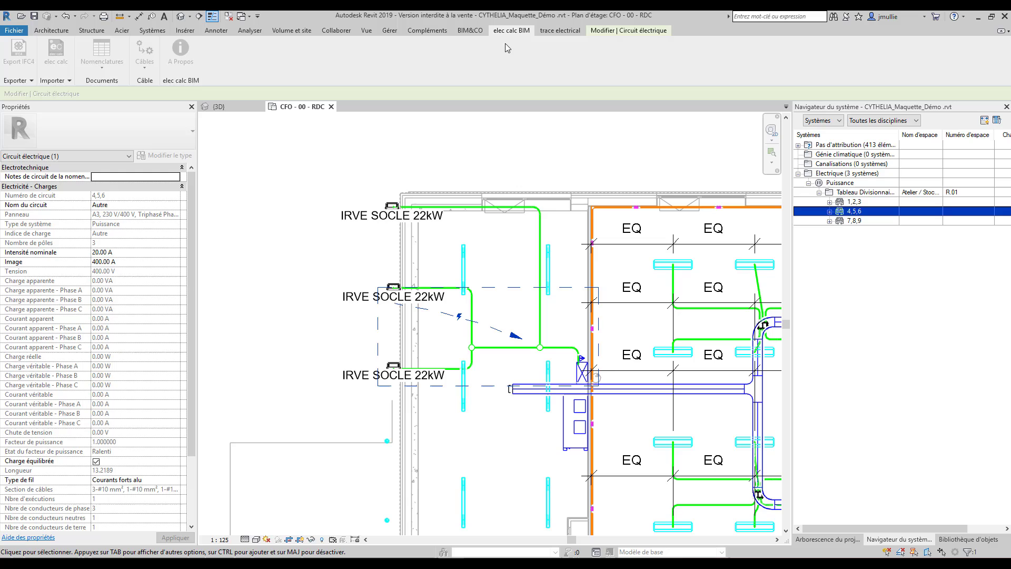
{"action": "left_click", "coordinate": [456, 167]}
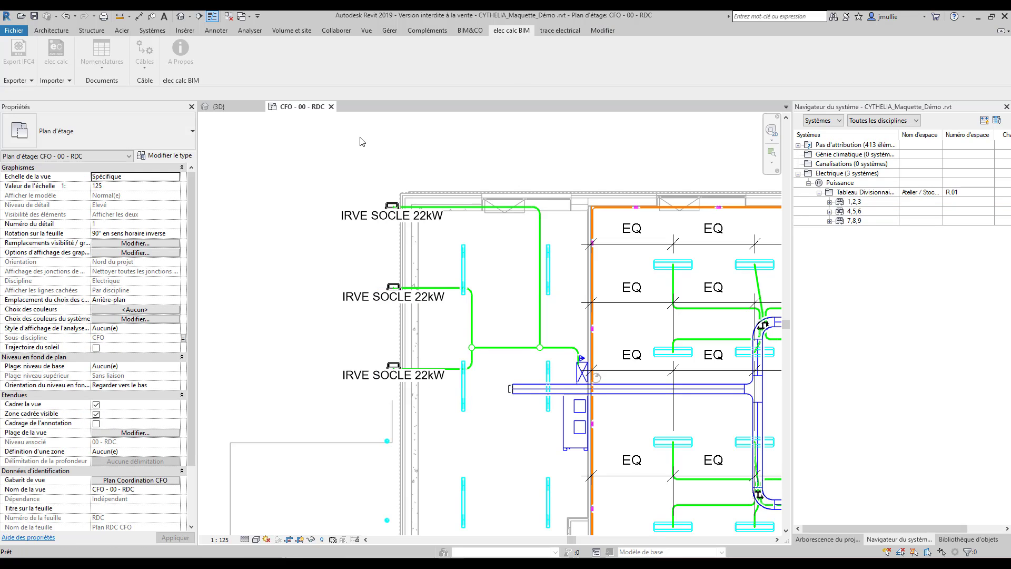
{"action": "left_click", "coordinate": [842, 540]}
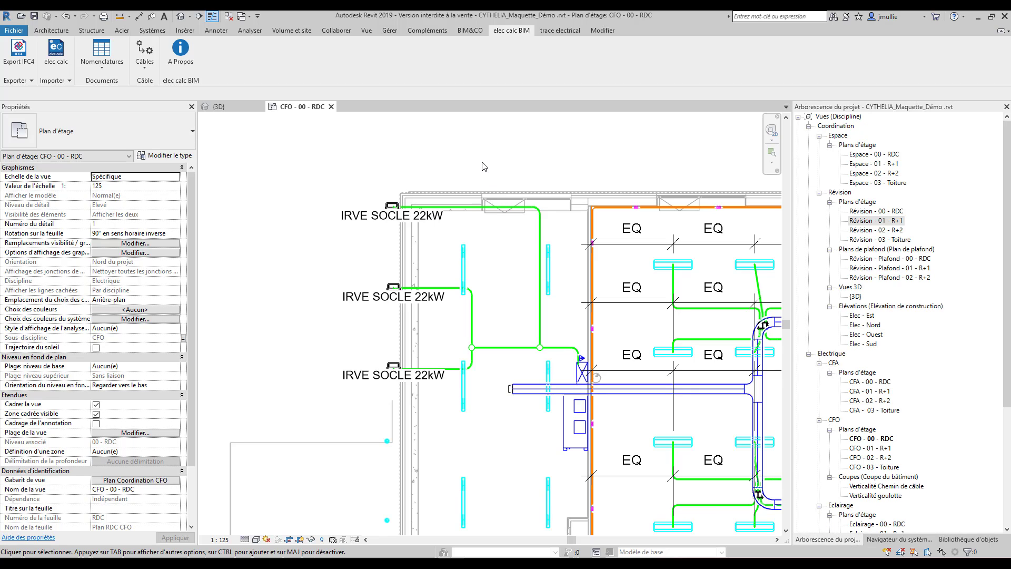
{"action": "scroll", "coordinate": [450, 213], "scroll_direction": "down", "scroll_amount": 5}
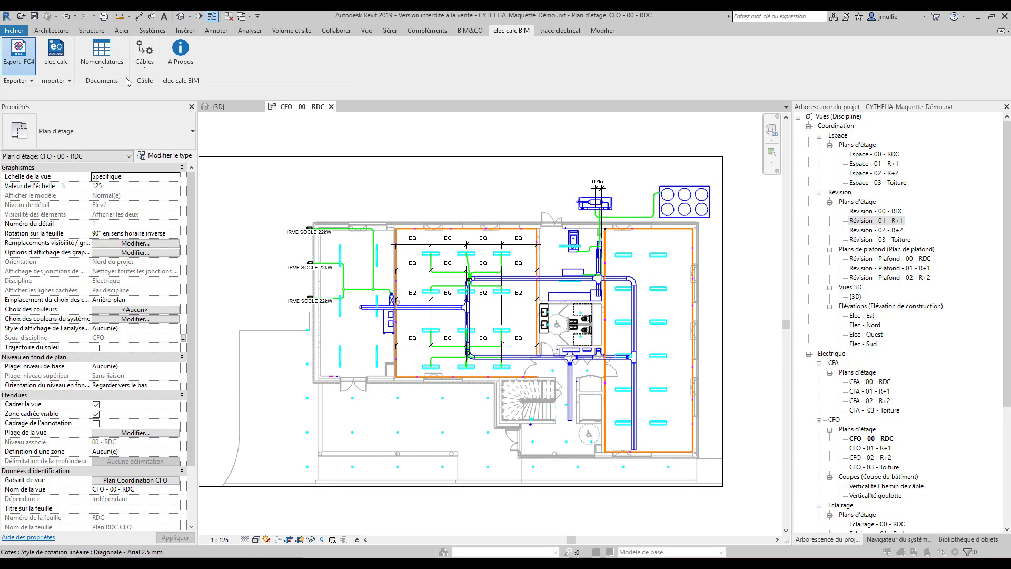
{"action": "left_click", "coordinate": [18, 52]}
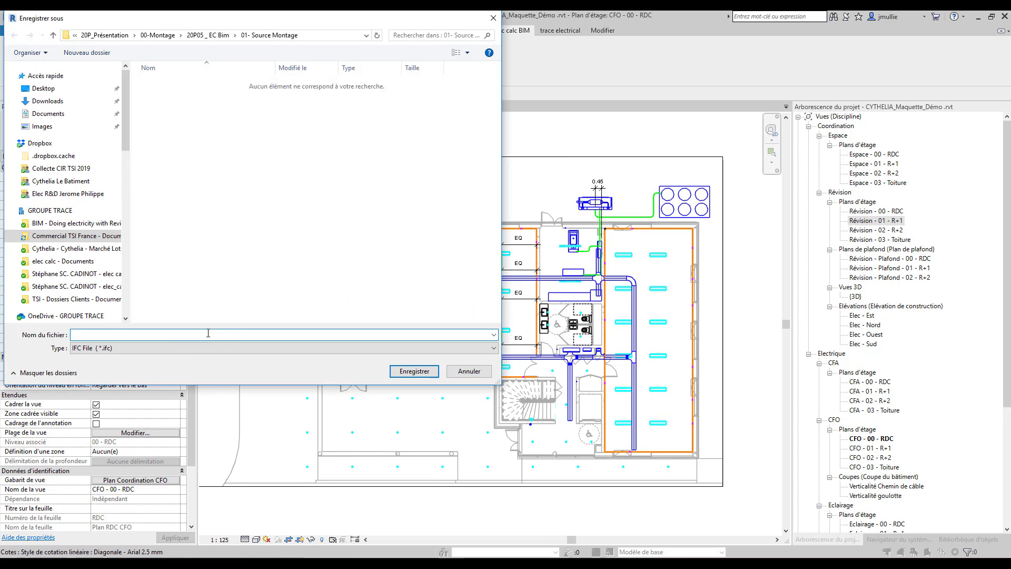
{"action": "type", "text": "RDC"}
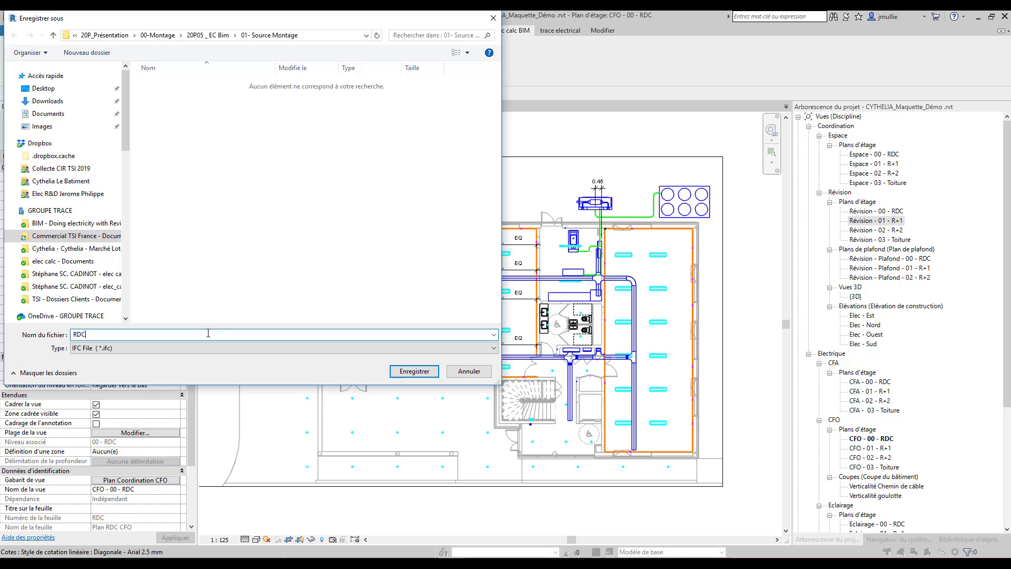
{"action": "left_click", "coordinate": [394, 375]}
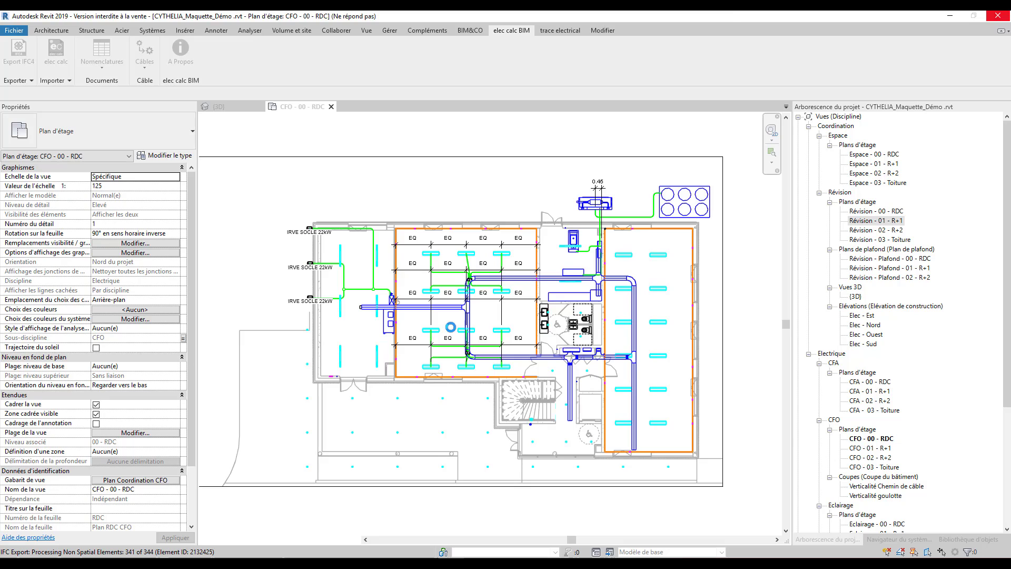
Step: Export the Révision - 01 - R+1 floor plan to IFC4 with elec calc BIM, saving the file as R+1
{"action": "left_click", "coordinate": [876, 221]}
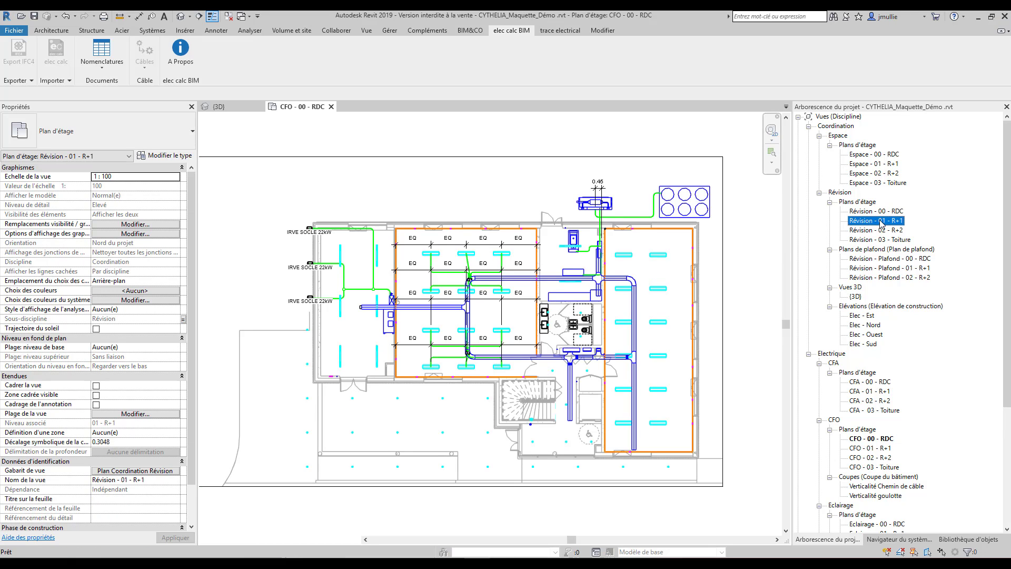
{"action": "double_click", "coordinate": [881, 222]}
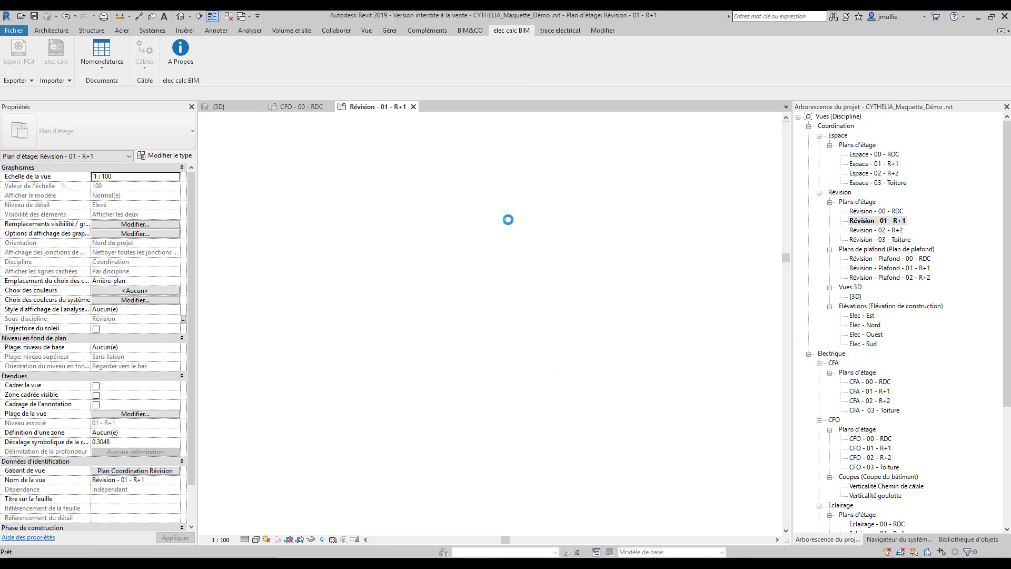
{"action": "middle_click_drag", "start_coordinate": [493, 286], "coordinate": [400, 271]}
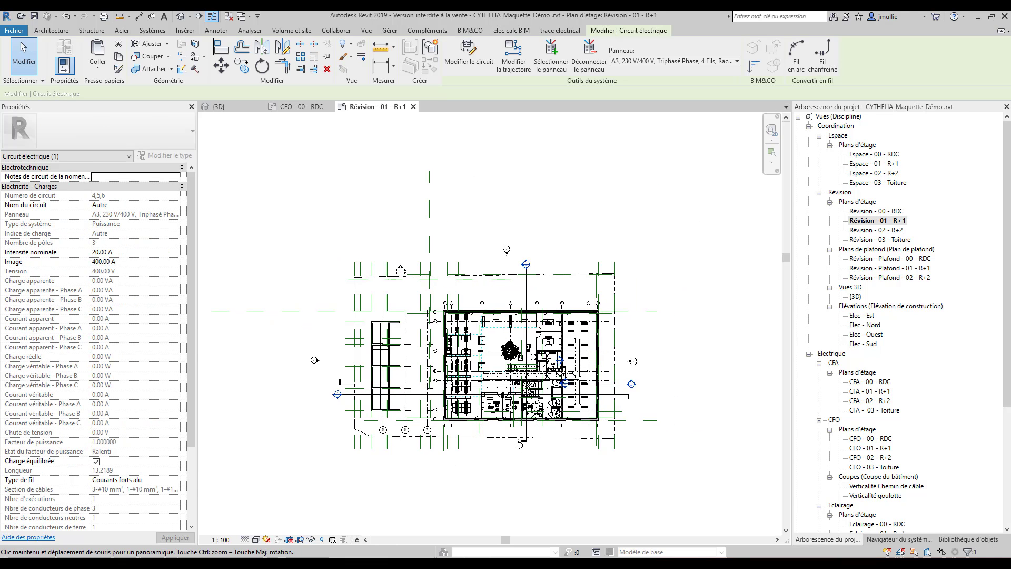
{"action": "left_click", "coordinate": [512, 30]}
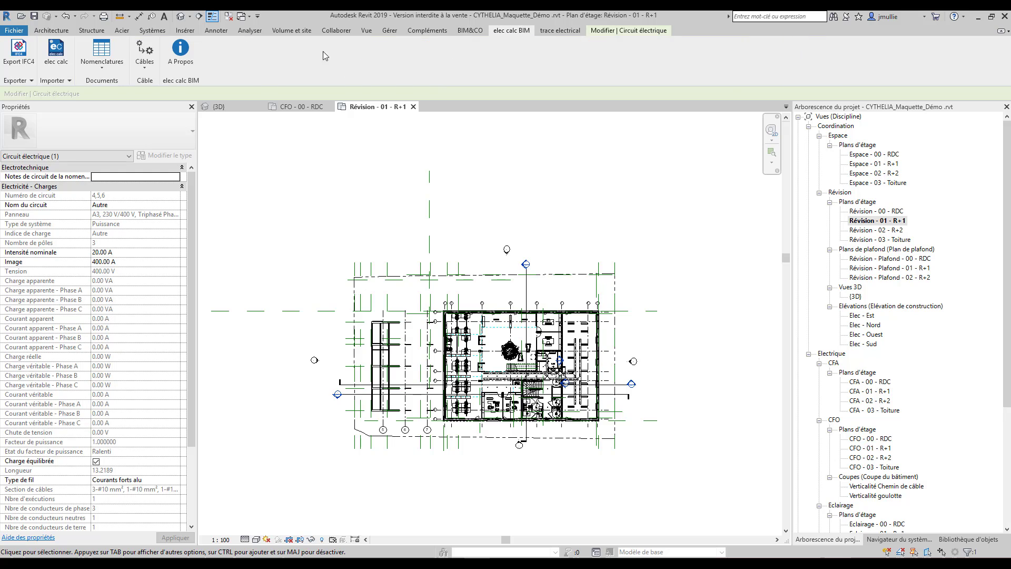
{"action": "left_click", "coordinate": [18, 50]}
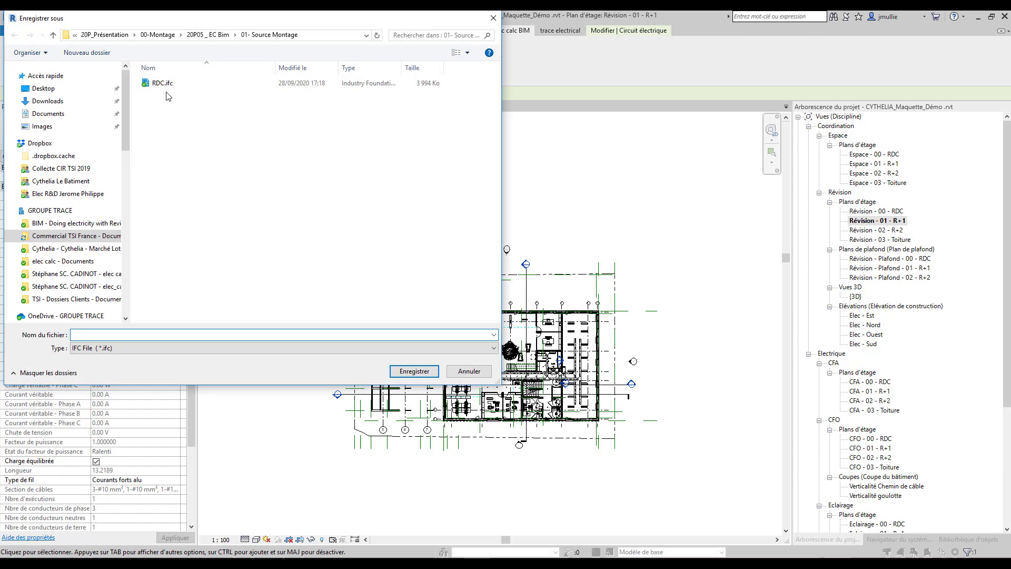
{"action": "type", "text": "R+1"}
{"action": "left_click", "coordinate": [428, 371]}
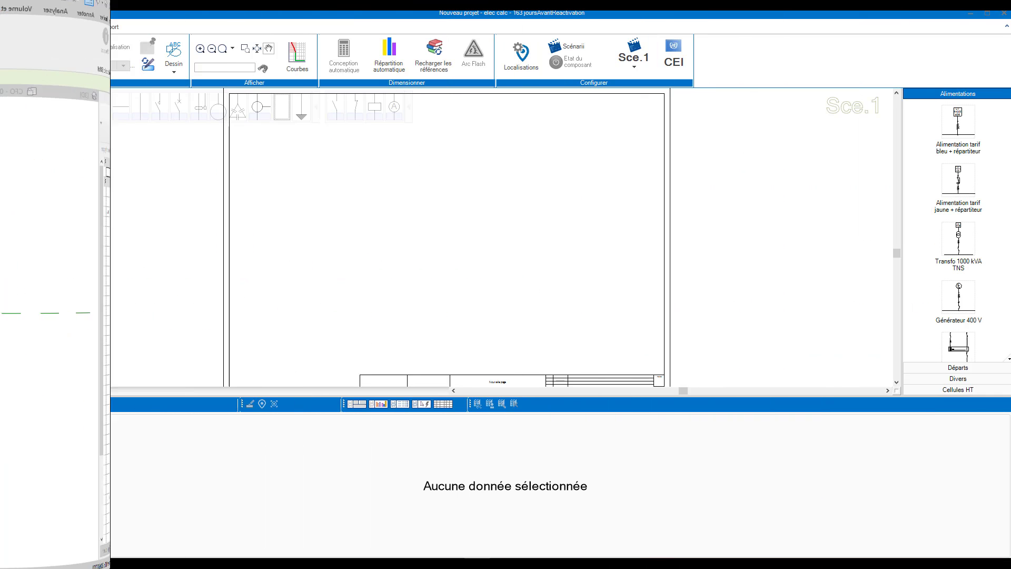
Step: Switch to elec calc and import RDC.ifc as a BIM file into the new project
{"action": "left_click", "coordinate": [17, 27]}
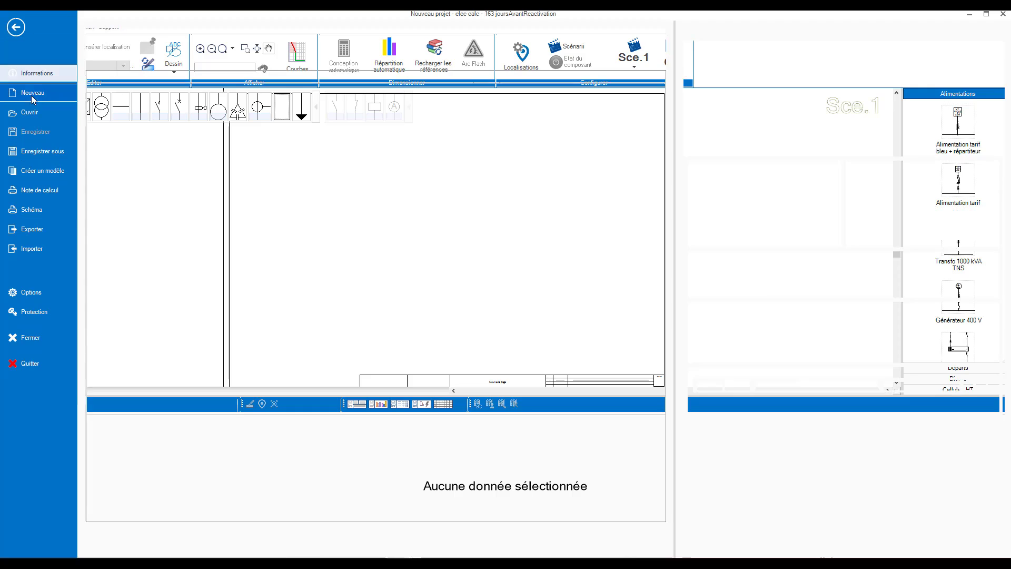
{"action": "left_click", "coordinate": [54, 245]}
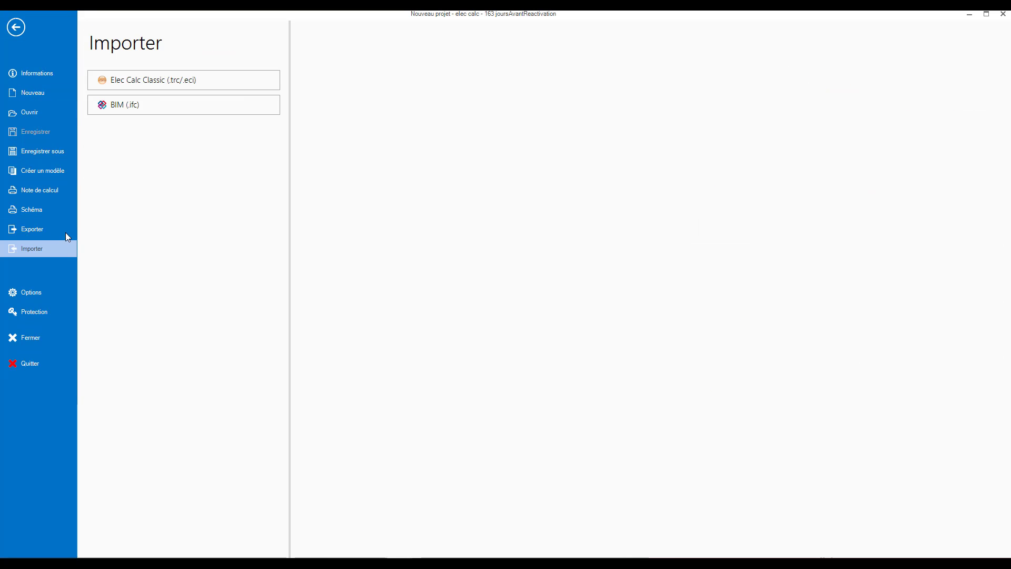
{"action": "left_click", "coordinate": [138, 106]}
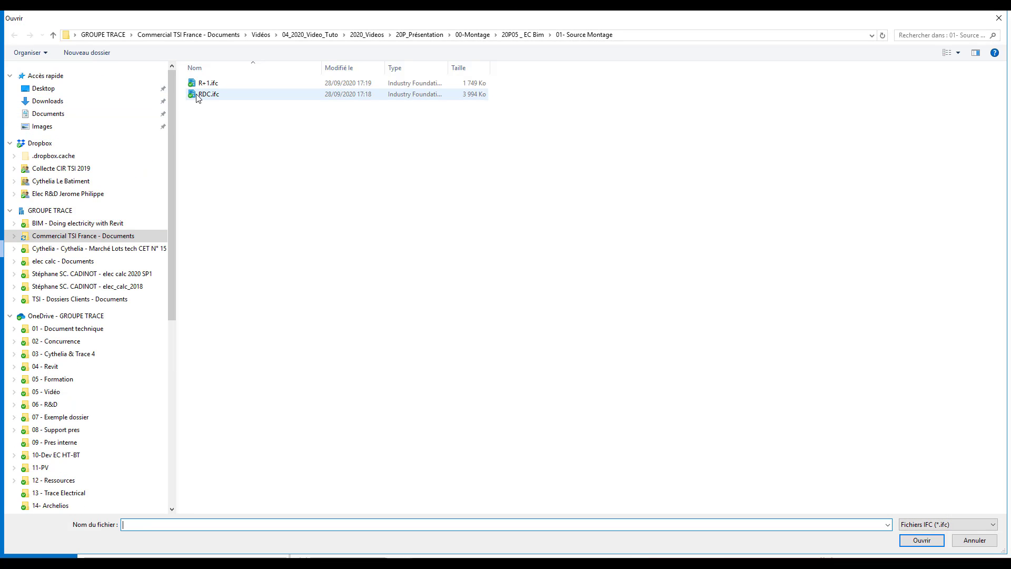
{"action": "left_click", "coordinate": [208, 94]}
{"action": "left_click", "coordinate": [939, 536]}
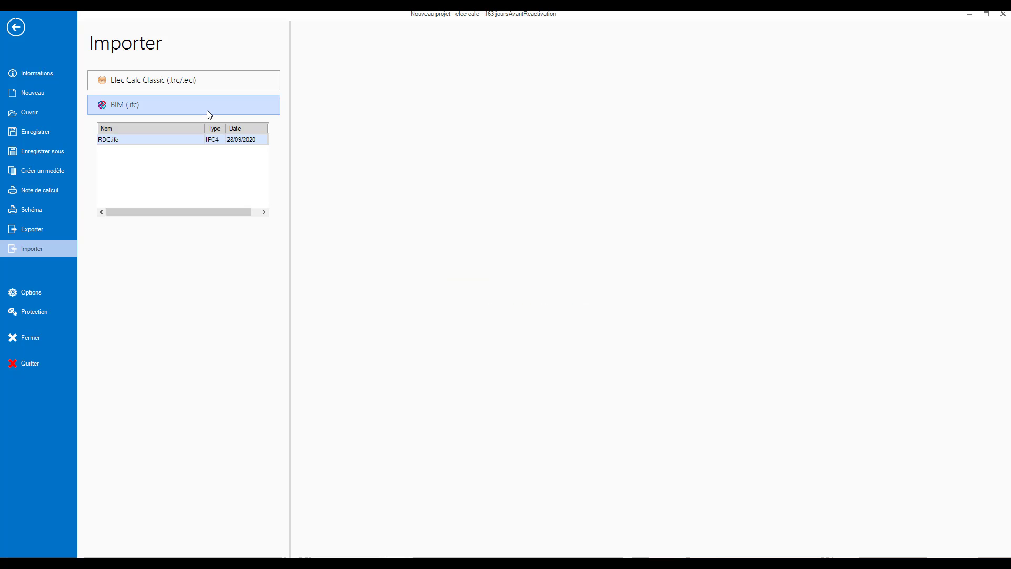
Step: Import R+1.ifc as a second BIM file, accept loading its modifications into RDC.ifc, and return to the schematic
{"action": "left_click", "coordinate": [161, 104]}
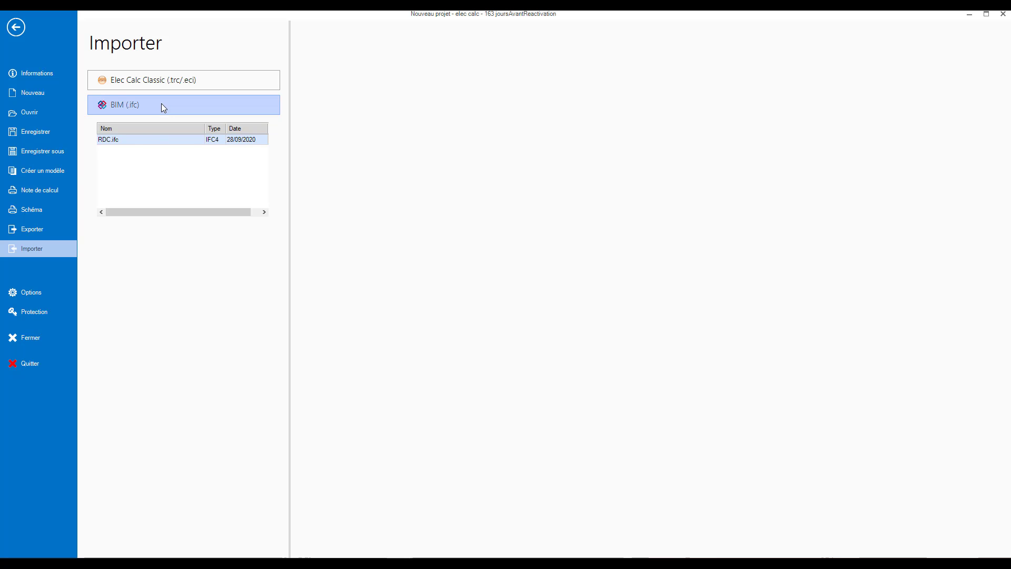
{"action": "left_click", "coordinate": [207, 84]}
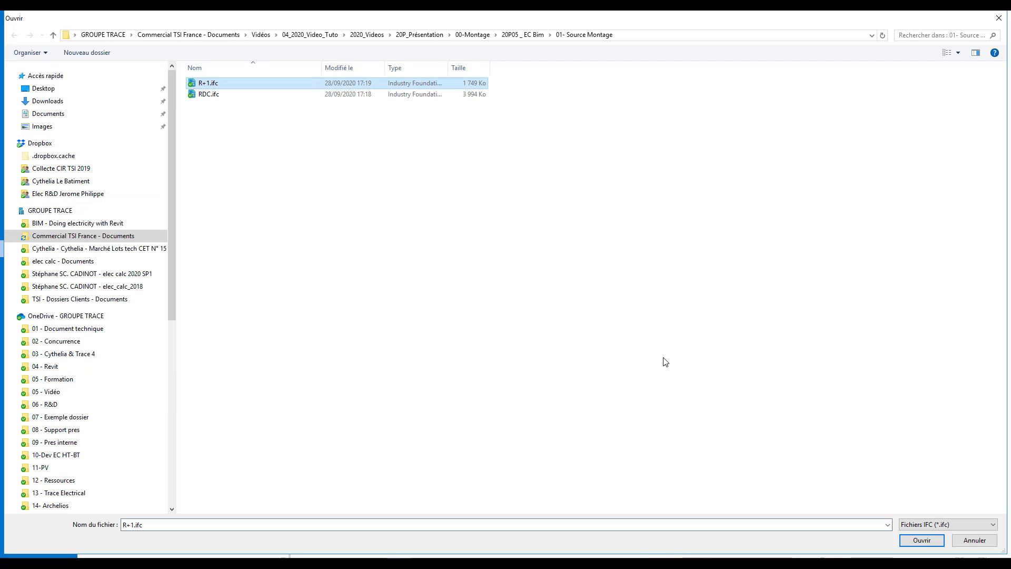
{"action": "left_click", "coordinate": [920, 539]}
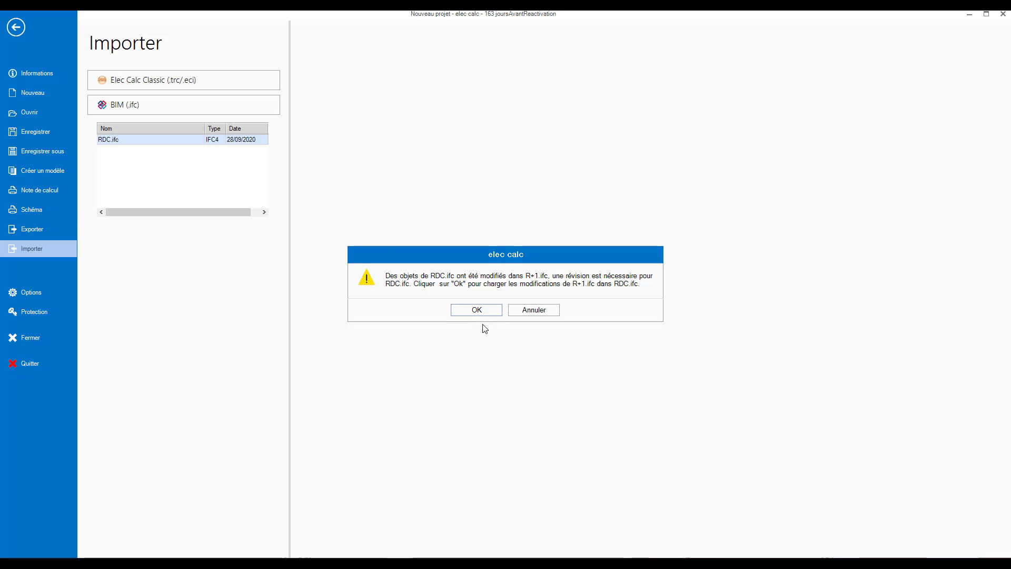
{"action": "left_click", "coordinate": [484, 314]}
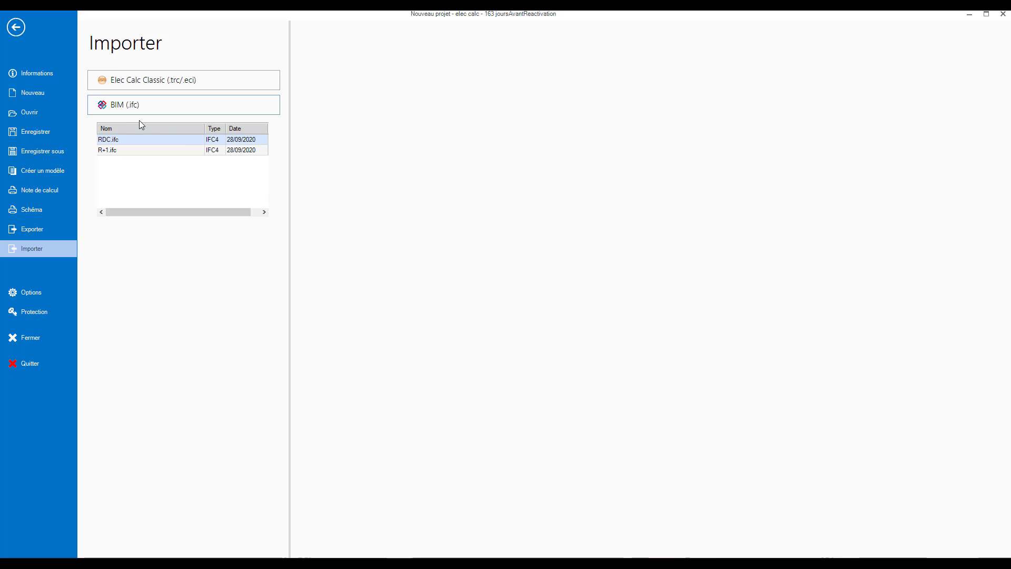
{"action": "left_click", "coordinate": [20, 32]}
Step: Display the imported building in the 3D viewer and hide the R+1.ifc layer
{"action": "mouse_move", "coordinate": [184, 119]}
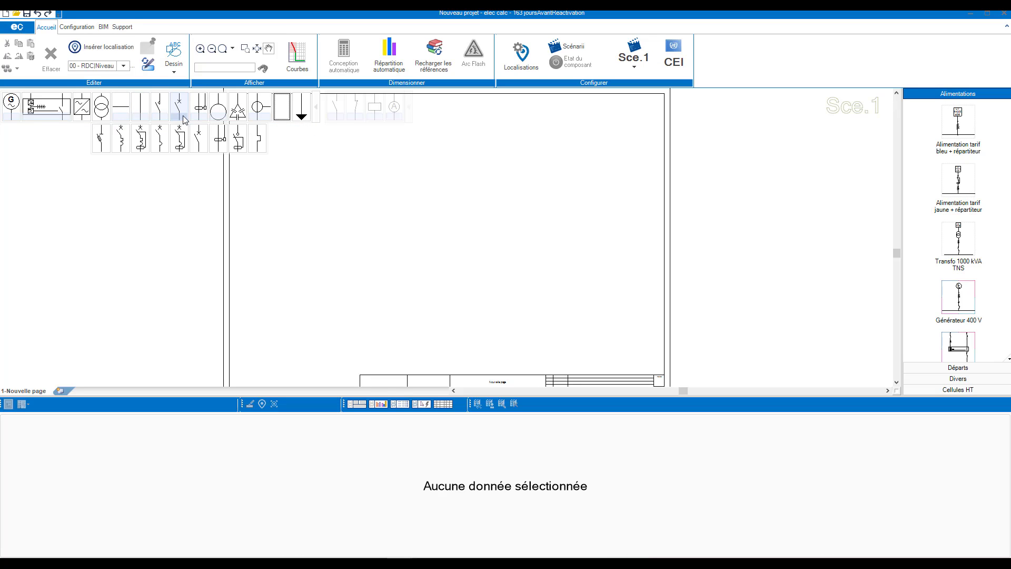
{"action": "left_click", "coordinate": [103, 26]}
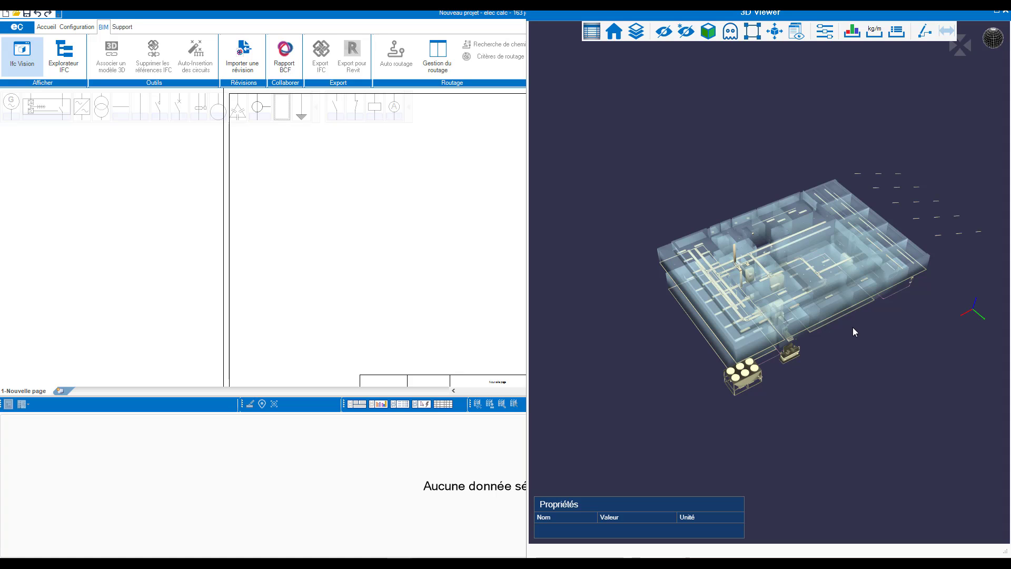
{"action": "scroll", "coordinate": [853, 331], "scroll_direction": "up", "scroll_amount": 2}
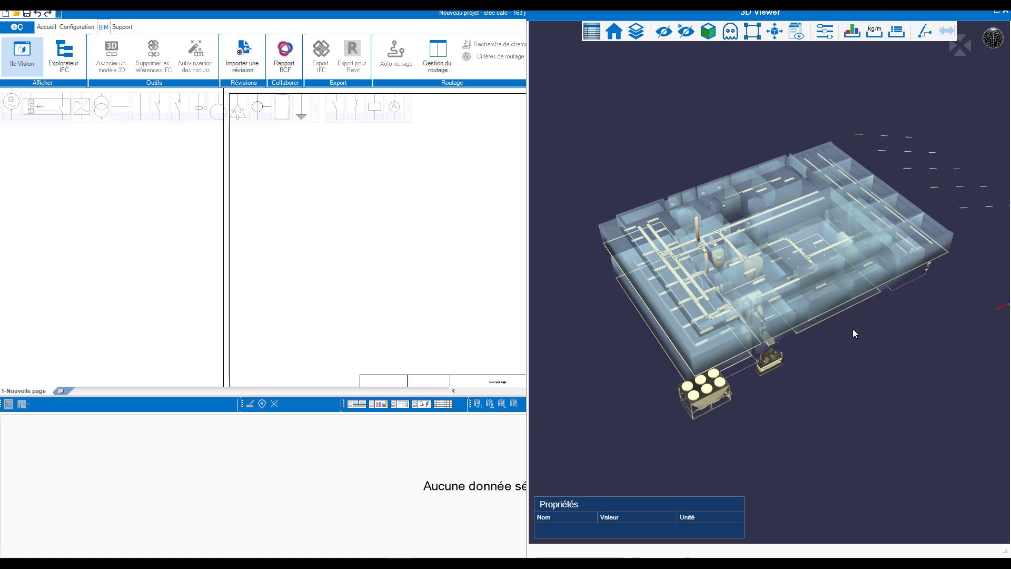
{"action": "left_click_drag", "start_coordinate": [851, 330], "coordinate": [754, 234]}
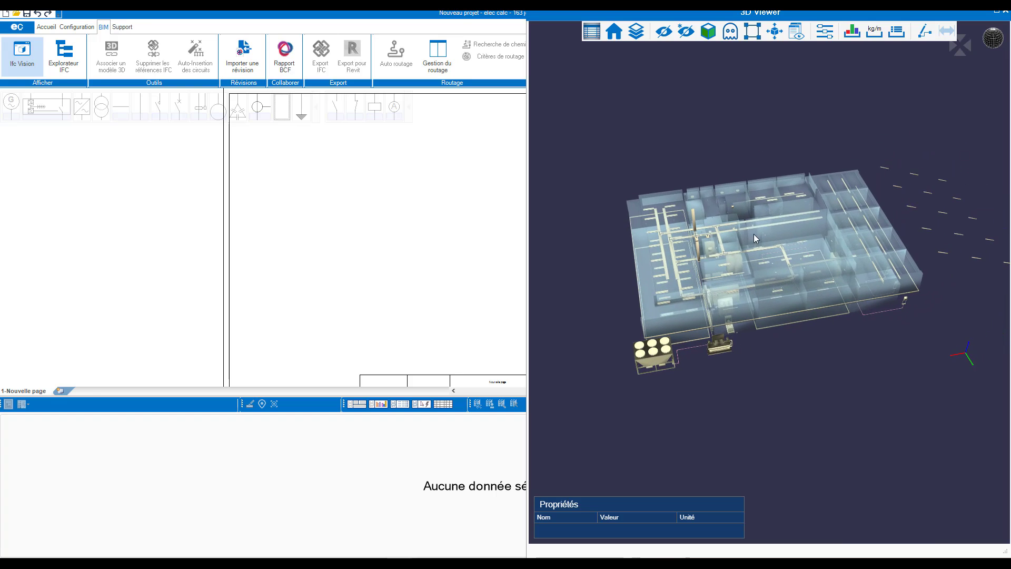
{"action": "left_click", "coordinate": [637, 32]}
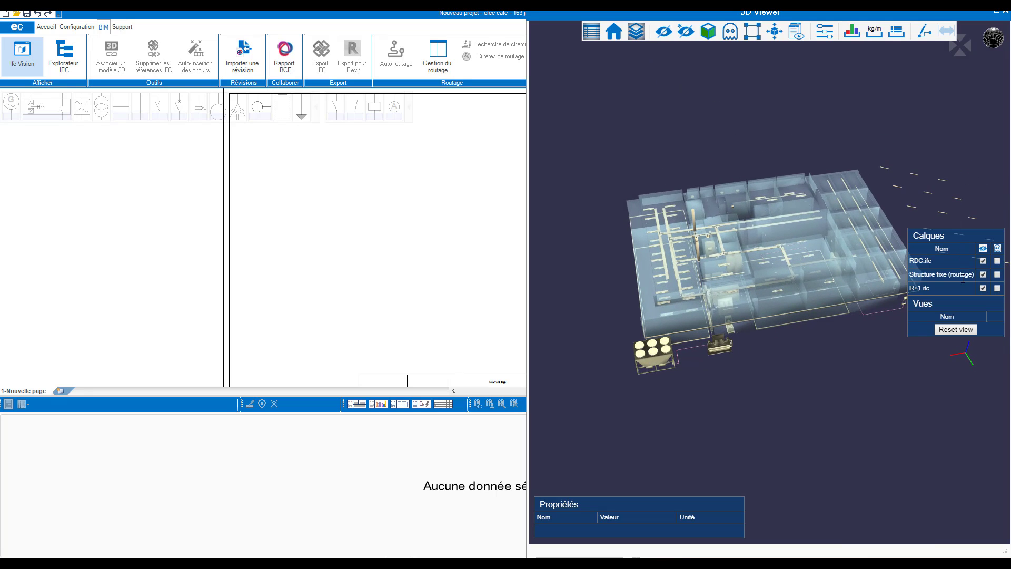
{"action": "left_click", "coordinate": [983, 288]}
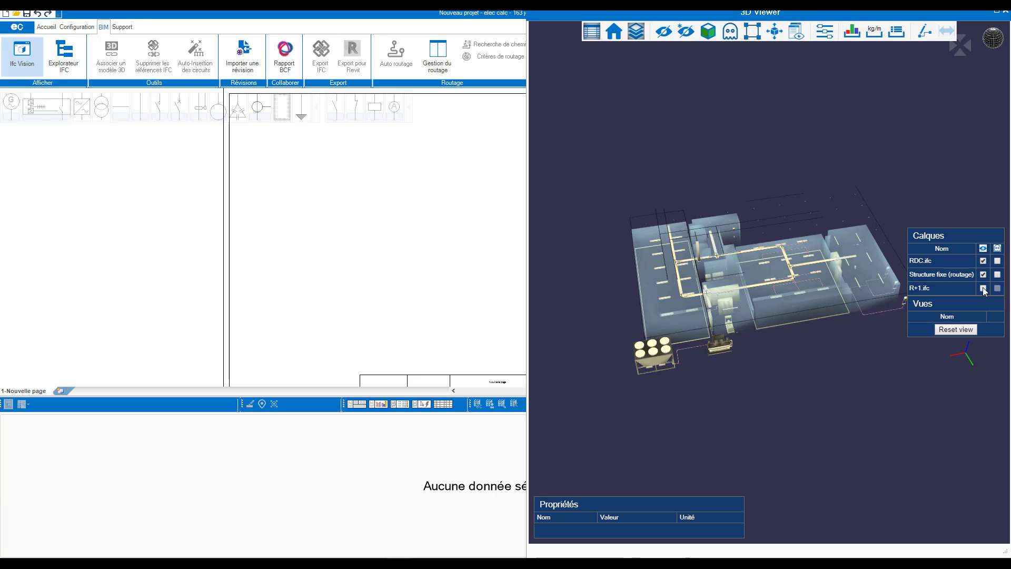
{"action": "left_click", "coordinate": [636, 31]}
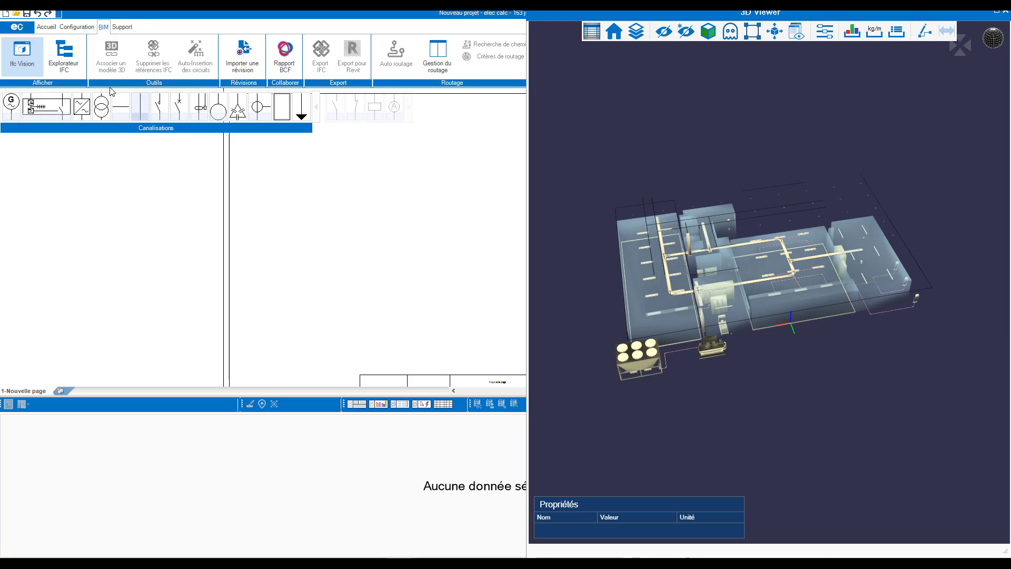
Step: Open the IFC explorer and inspect an IRVE + conduit charging station in the 3D model, clearing its selection when done
{"action": "left_click", "coordinate": [59, 59]}
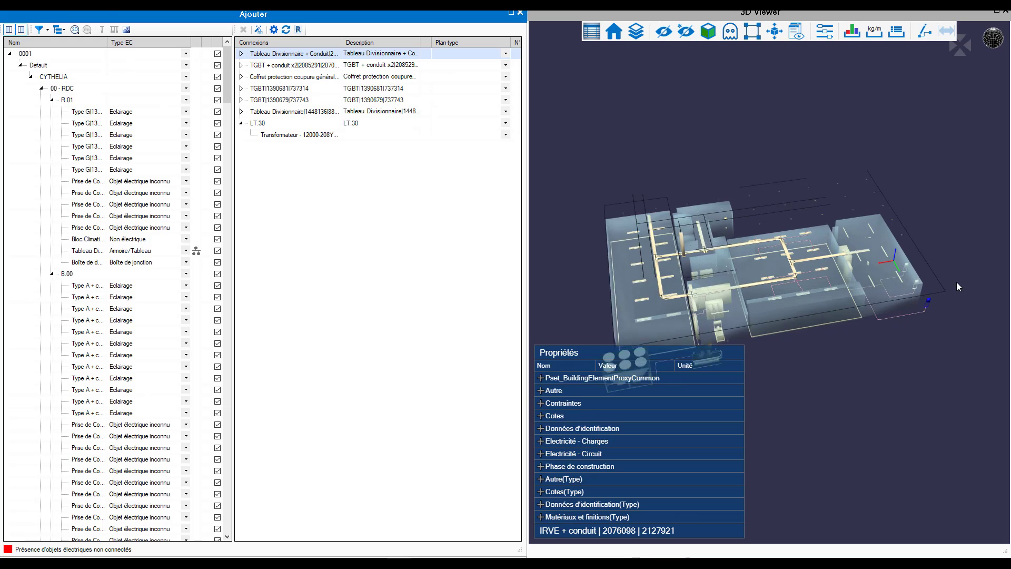
{"action": "scroll", "coordinate": [955, 283], "scroll_direction": "up", "scroll_amount": 3}
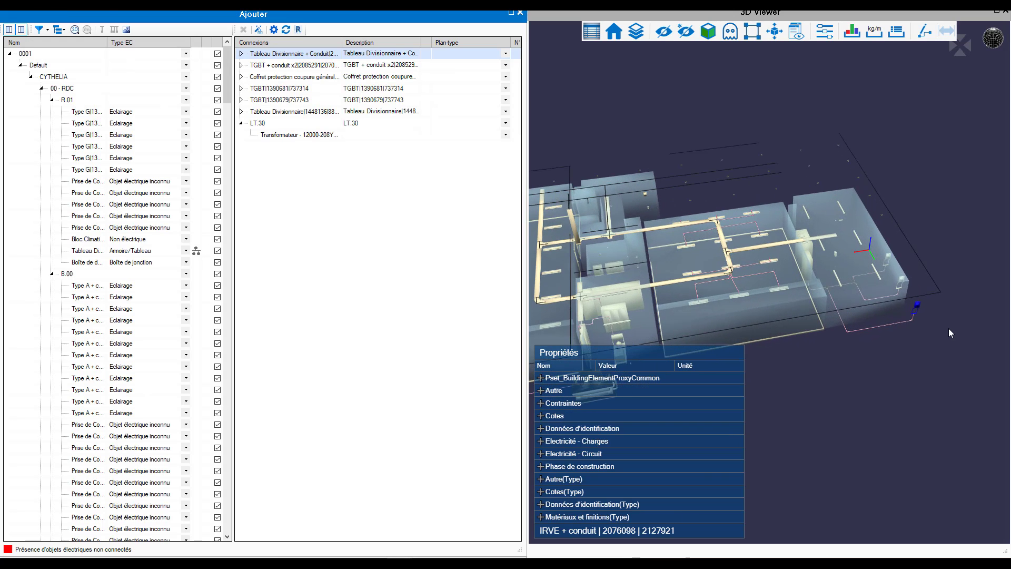
{"action": "left_click", "coordinate": [947, 331]}
{"action": "scroll", "coordinate": [946, 330], "scroll_direction": "down", "scroll_amount": 4}
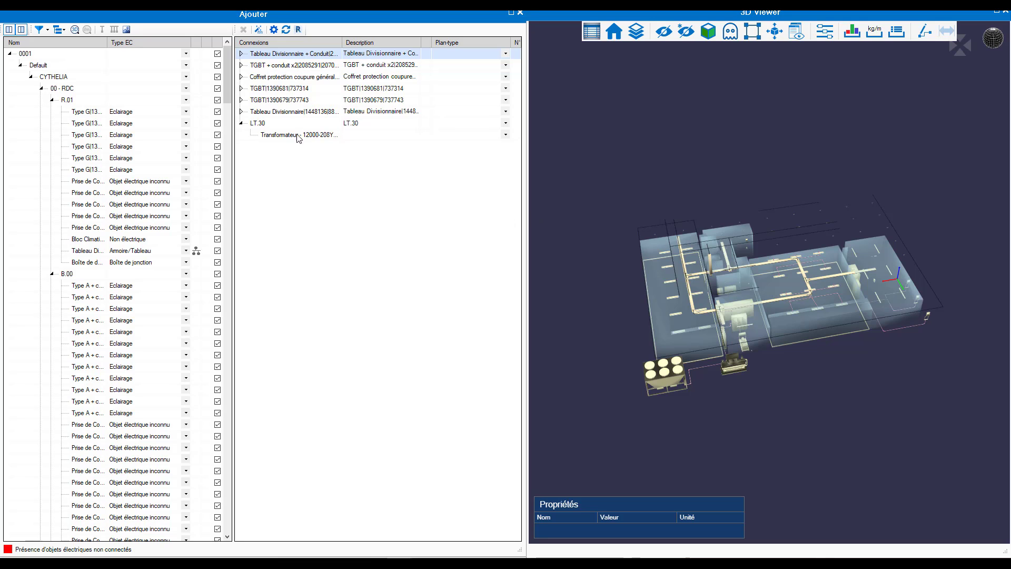
Step: Rename the Tableau Divisionnaire + Conduit connection using its Reference property, A3
{"action": "right_click", "coordinate": [298, 57]}
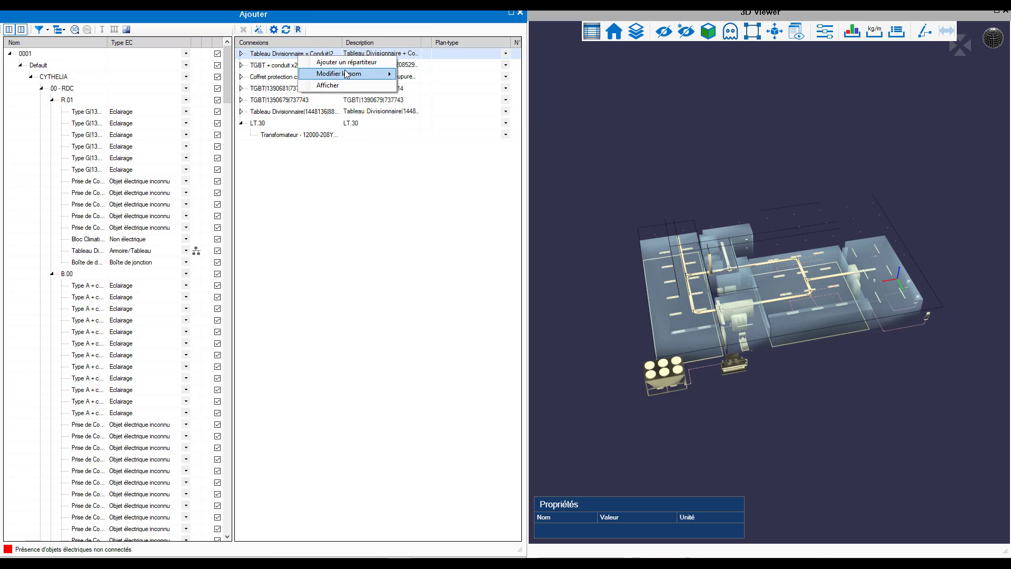
{"action": "mouse_move", "coordinate": [346, 73]}
{"action": "left_click", "coordinate": [433, 86]}
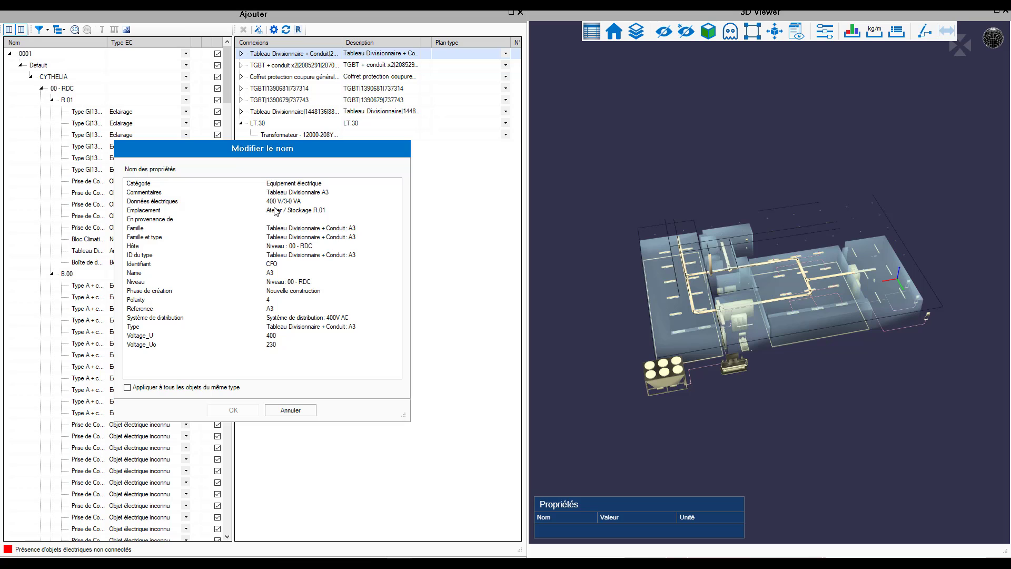
{"action": "left_click", "coordinate": [270, 313]}
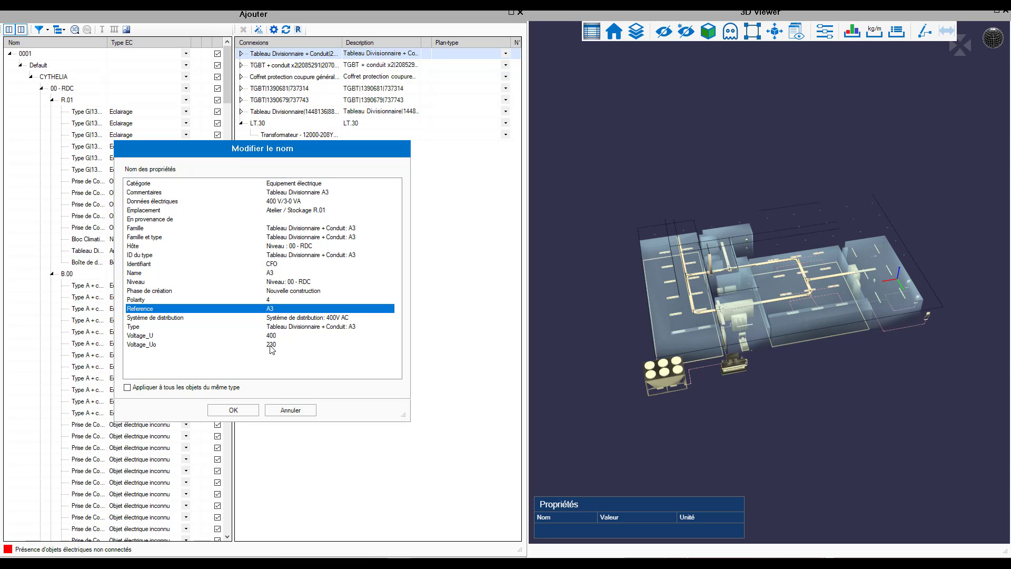
{"action": "left_click", "coordinate": [250, 410]}
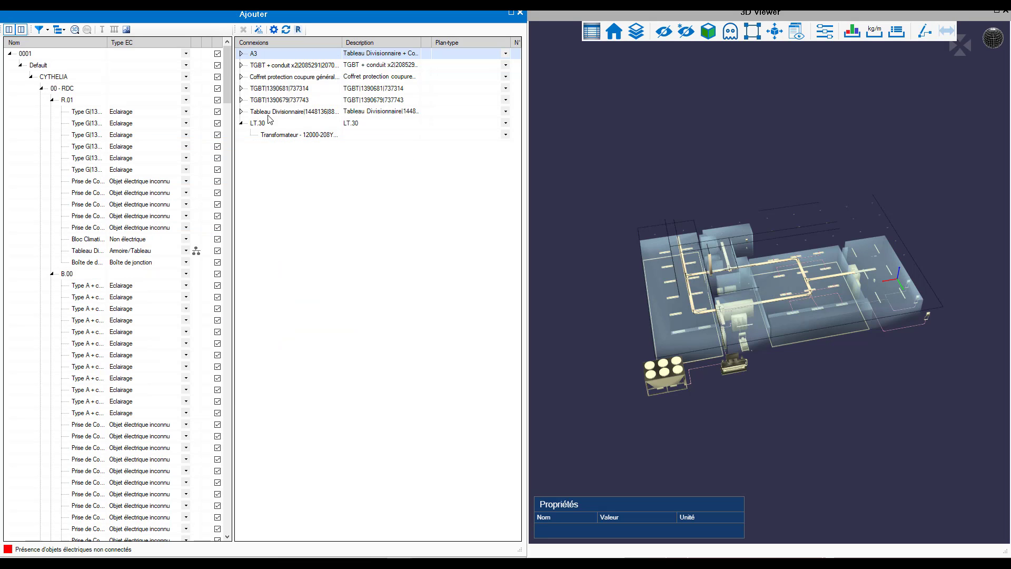
Step: Rename the TGBT + conduit x2 connection using its Commentaires property, TGBT
{"action": "right_click", "coordinate": [272, 67]}
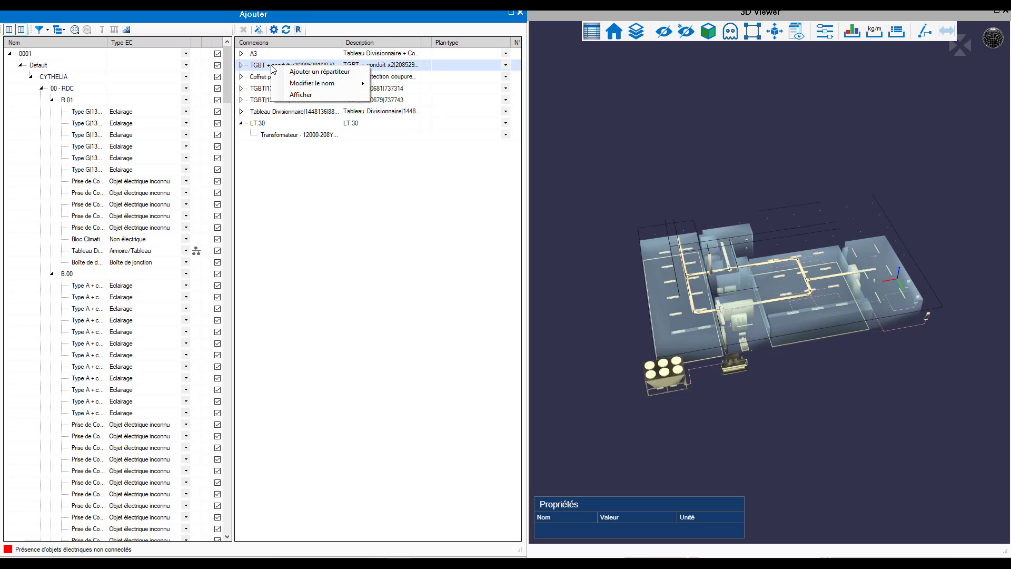
{"action": "left_click", "coordinate": [400, 94]}
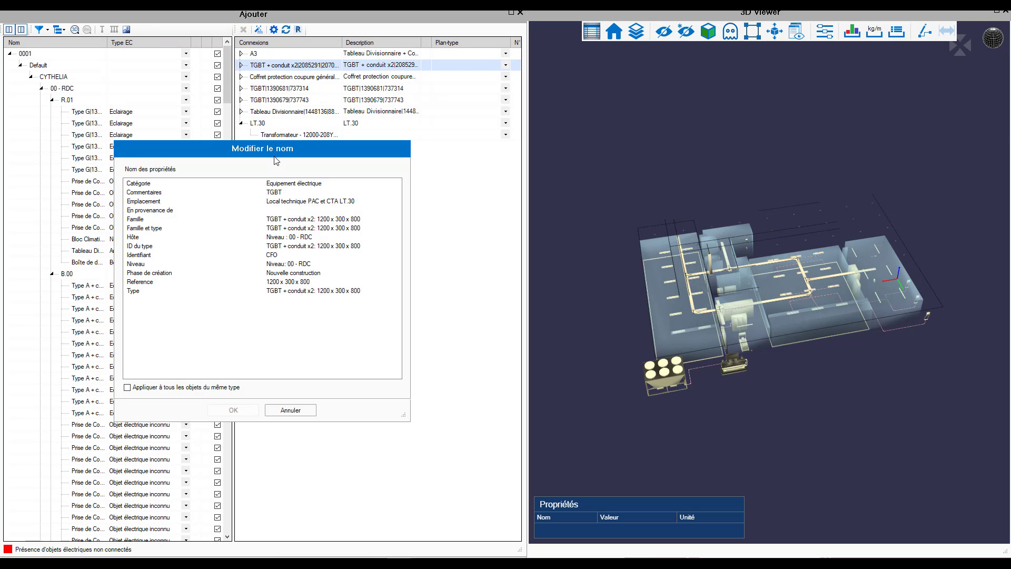
{"action": "left_click", "coordinate": [276, 193]}
{"action": "left_click", "coordinate": [252, 409]}
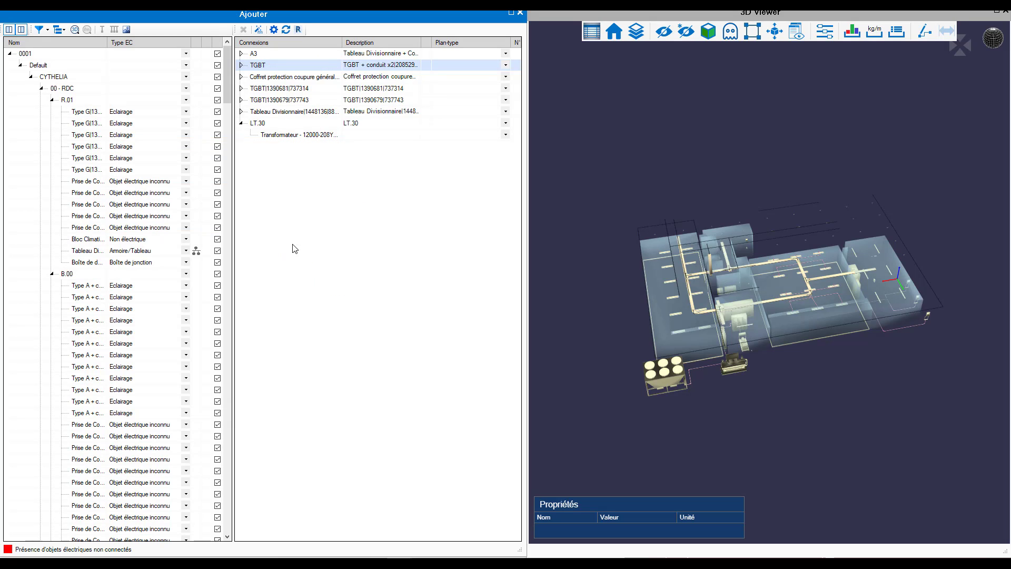
Step: Import the Revit circuits and expand board A3 down to the IRVE + conduit receiver of circuit 7,8,9, selecting it
{"action": "left_click", "coordinate": [298, 30]}
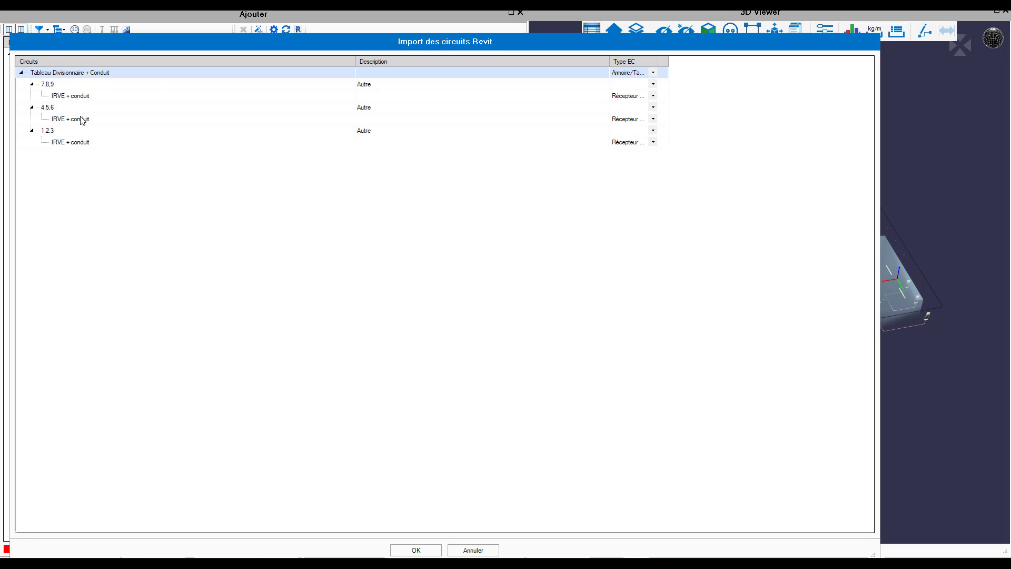
{"action": "left_click", "coordinate": [429, 552]}
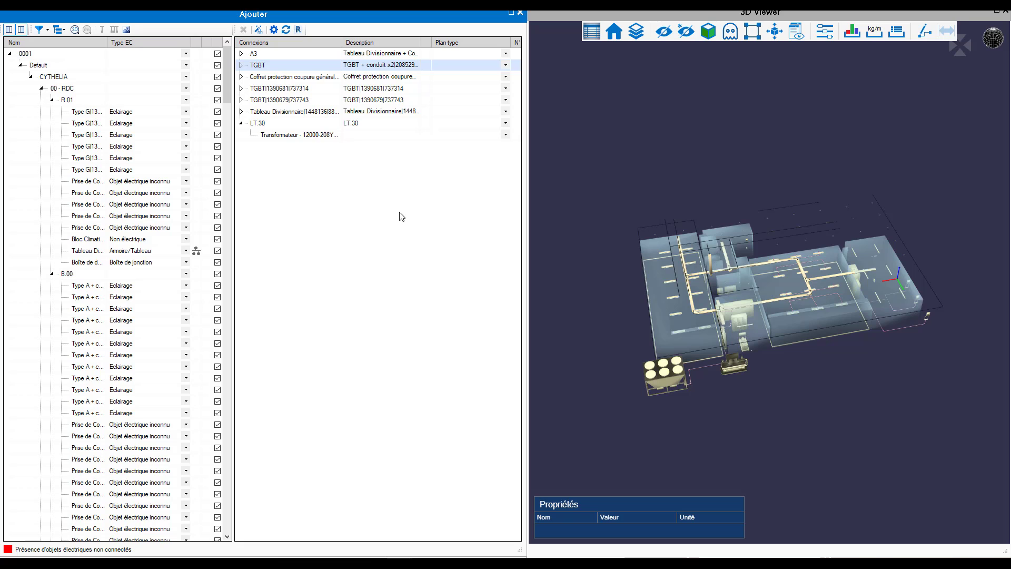
{"action": "left_click", "coordinate": [241, 53]}
{"action": "left_click", "coordinate": [252, 66]}
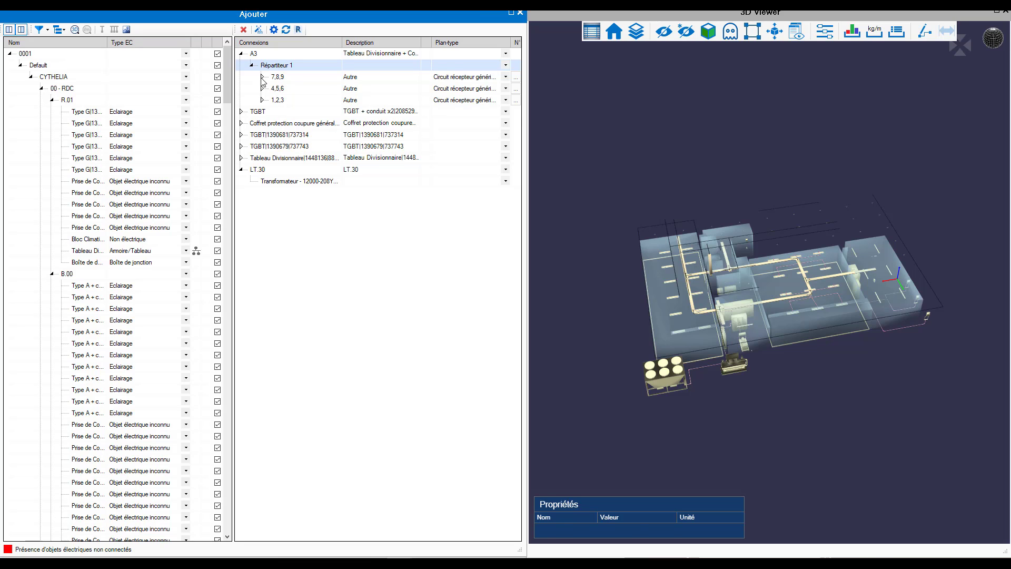
{"action": "left_click", "coordinate": [262, 76]}
{"action": "left_click", "coordinate": [291, 88]}
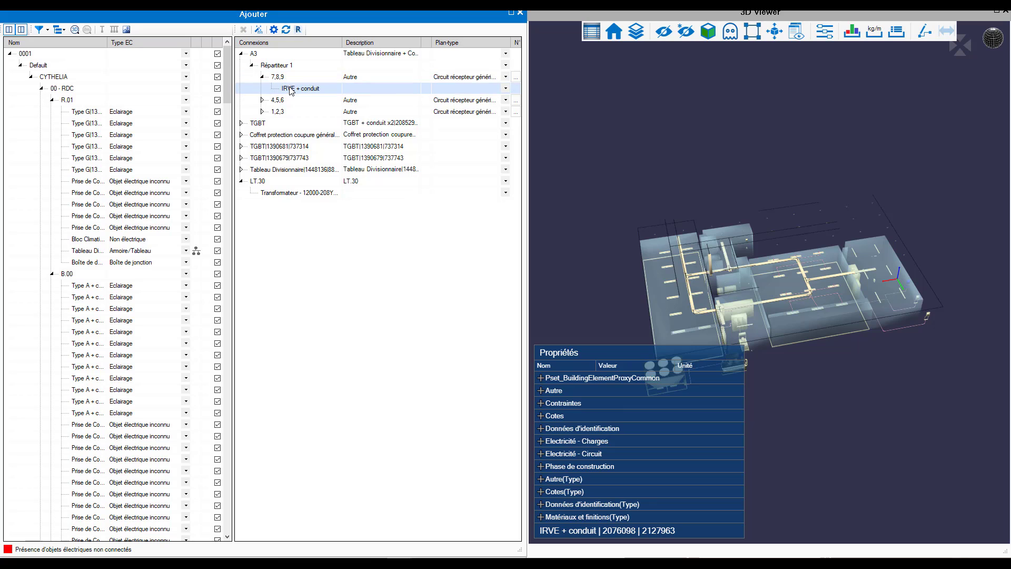
Step: Expand circuits 4,5,6 and 1,2,3 of board A3, locate each IRVE + conduit receiver in 3D, and hide the properties
{"action": "left_click", "coordinate": [262, 100]}
{"action": "left_click", "coordinate": [288, 112]}
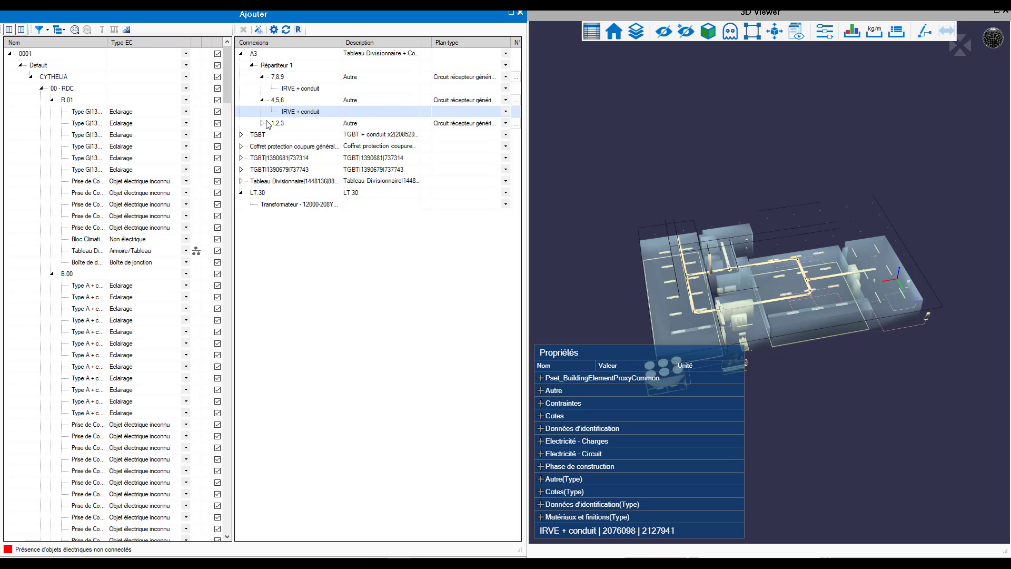
{"action": "left_click", "coordinate": [262, 124]}
{"action": "left_click", "coordinate": [298, 135]}
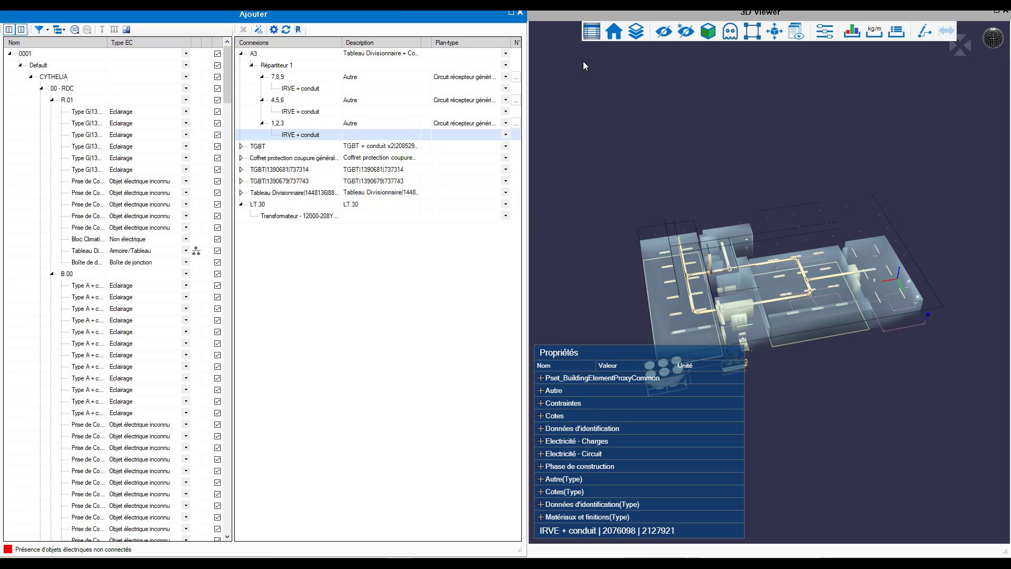
{"action": "left_click", "coordinate": [591, 35]}
{"action": "scroll", "coordinate": [736, 298], "scroll_direction": "up", "scroll_amount": 4}
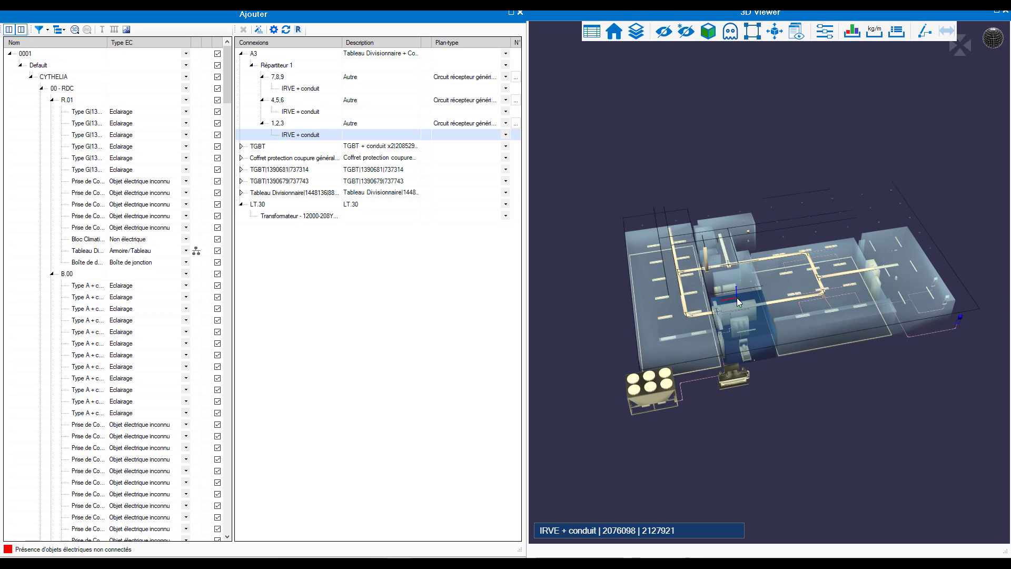
Step: Configure automatic circuit creation with 6 lights and 8 sockets per departure, disabling Récepteur résistif, Moteurs and Récepteur générique
{"action": "left_click", "coordinate": [274, 30]}
{"action": "left_click", "coordinate": [273, 30]}
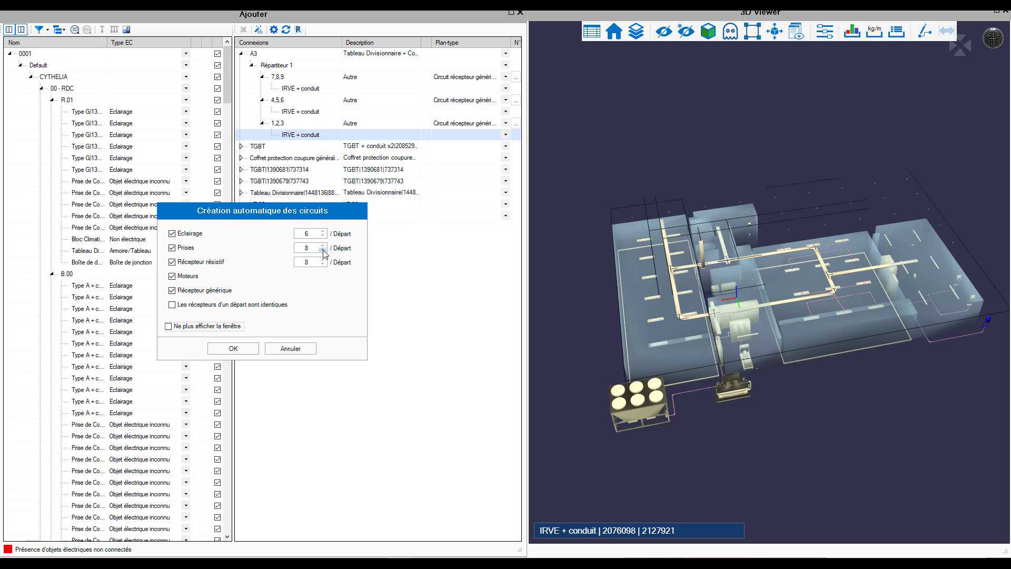
{"action": "left_click", "coordinate": [173, 262]}
{"action": "left_click", "coordinate": [172, 277]}
{"action": "left_click", "coordinate": [172, 290]}
{"action": "left_click", "coordinate": [228, 349]}
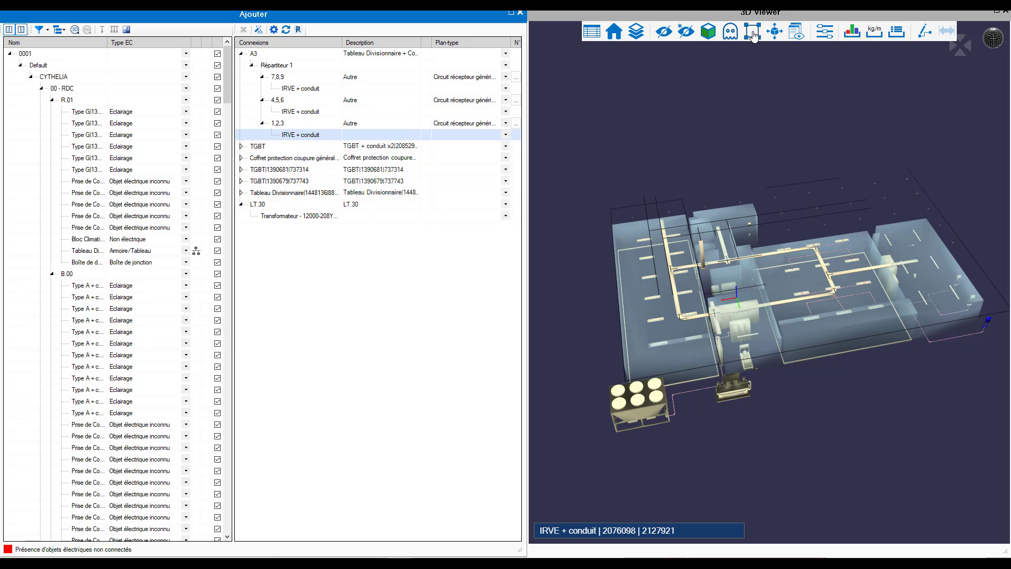
Step: Select rooms R.01 and B.00 in 3D, auto-create their circuits under the TGBT's Répartiteur 2, and highlight Circuit n°04
{"action": "left_click", "coordinate": [905, 225]}
{"action": "left_click", "coordinate": [866, 242]}
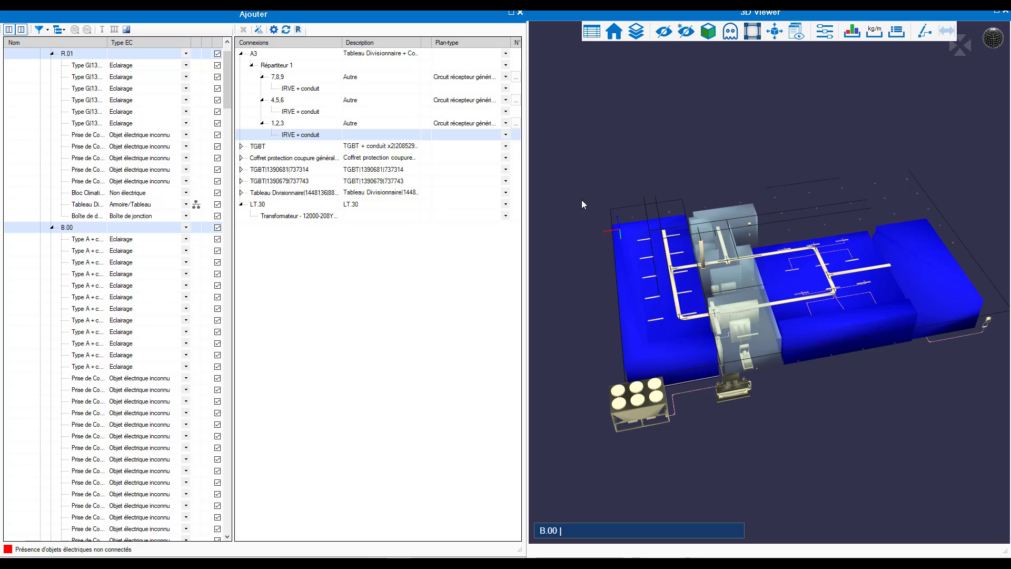
{"action": "left_click", "coordinate": [242, 147]}
{"action": "left_click", "coordinate": [269, 158]}
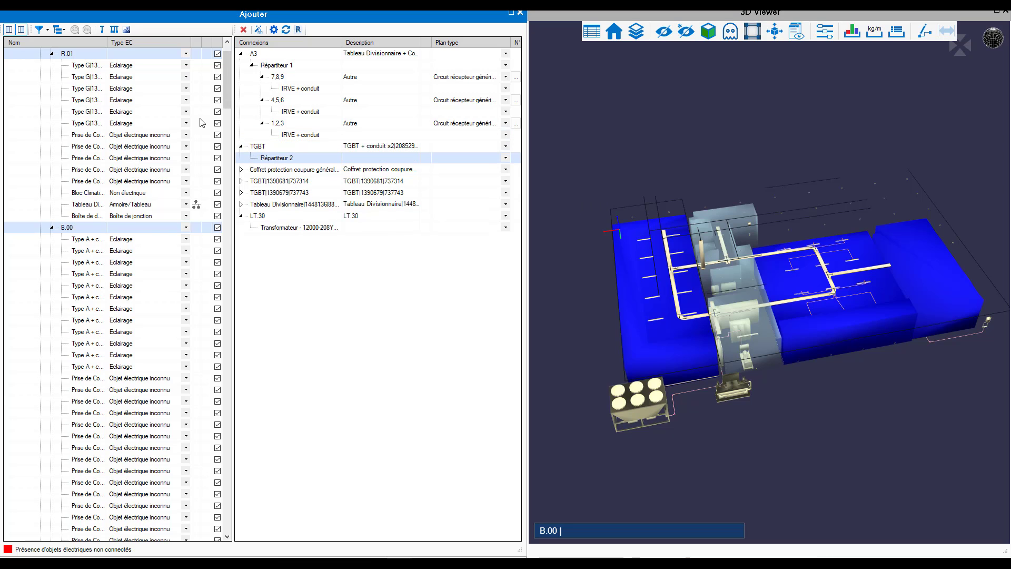
{"action": "left_click", "coordinate": [126, 29]}
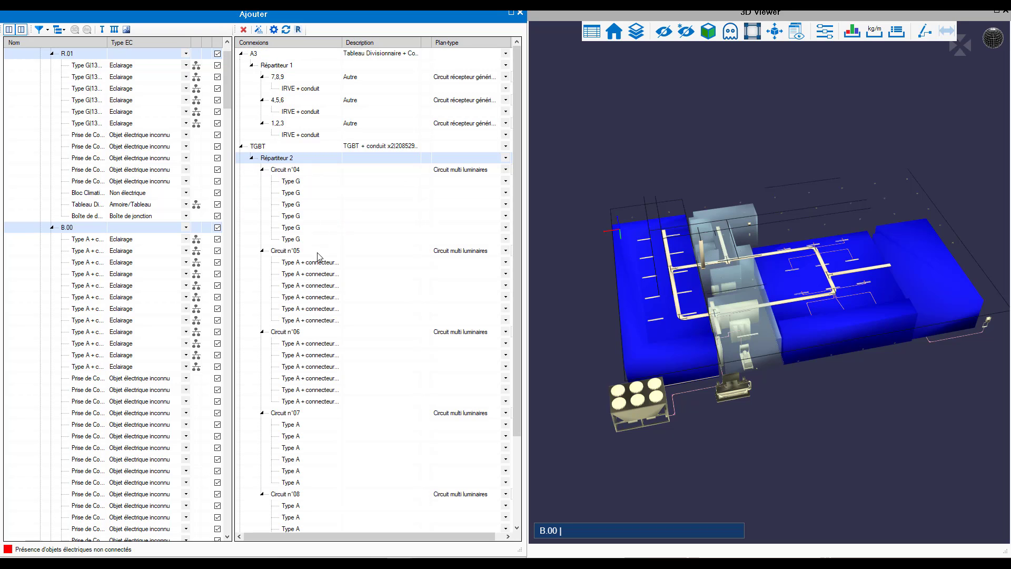
{"action": "left_click", "coordinate": [285, 170]}
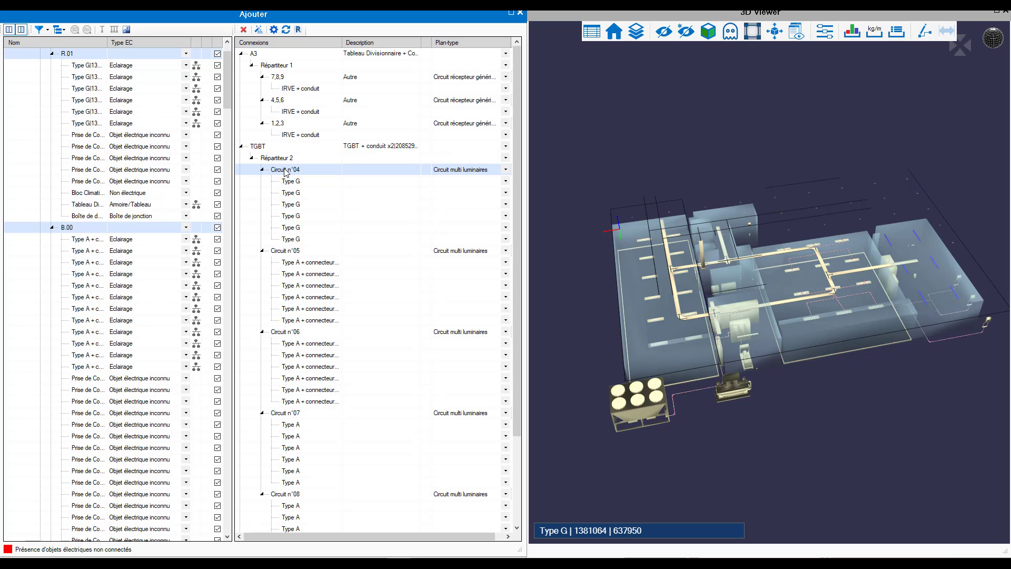
Step: Hide the room volumes in the 3D model to reveal the luminaires and cable trays
{"action": "left_click", "coordinate": [908, 254]}
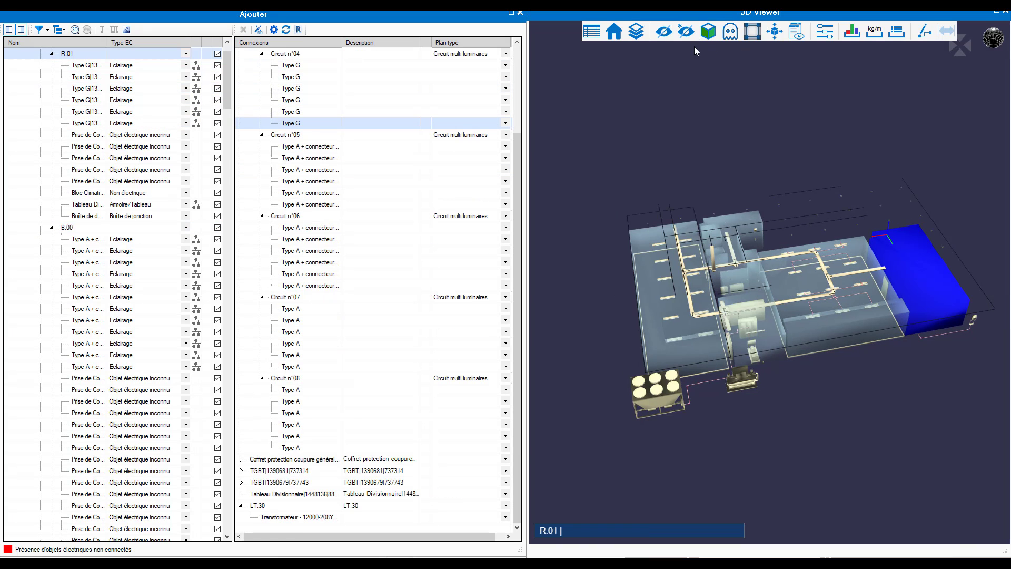
{"action": "left_click", "coordinate": [685, 32]}
{"action": "scroll", "coordinate": [841, 292], "scroll_direction": "up", "scroll_amount": 4}
{"action": "scroll", "coordinate": [841, 293], "scroll_direction": "up", "scroll_amount": 5}
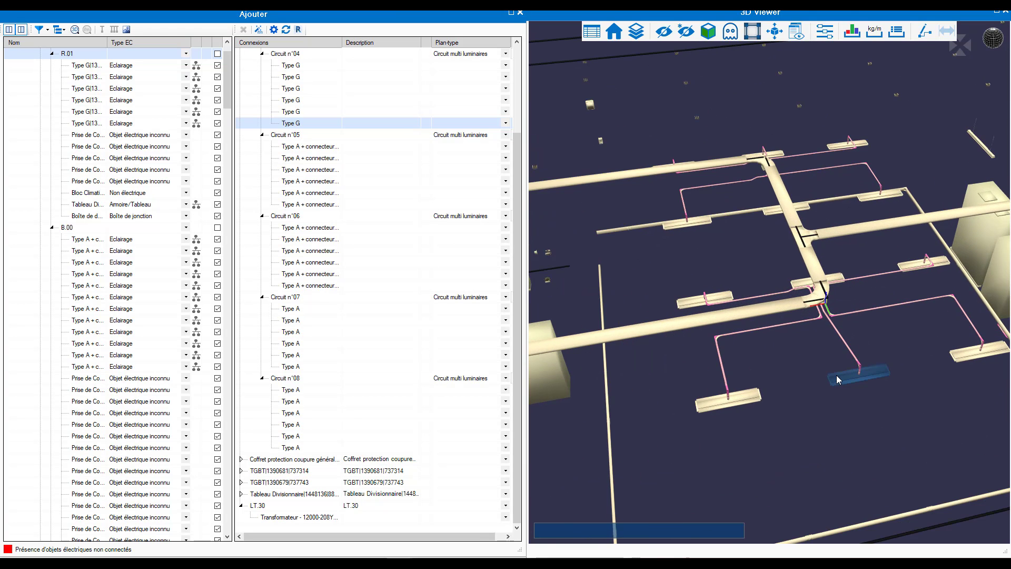
Step: Identify a Type A + connecteur conduit luminaire of Circuit n°06 and add its neighbouring junction box to that circuit
{"action": "left_click", "coordinate": [838, 380]}
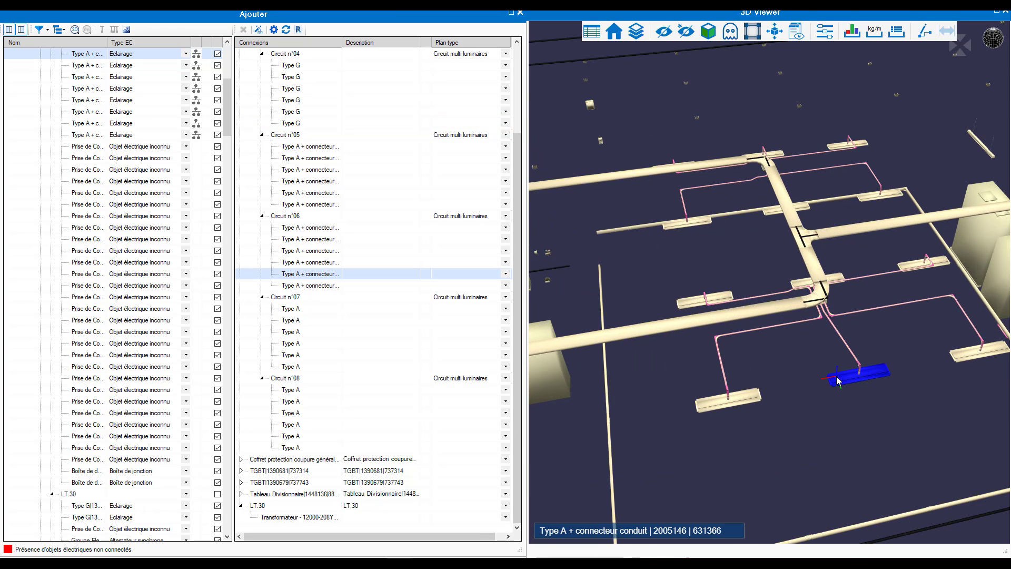
{"action": "left_click", "coordinate": [826, 301]}
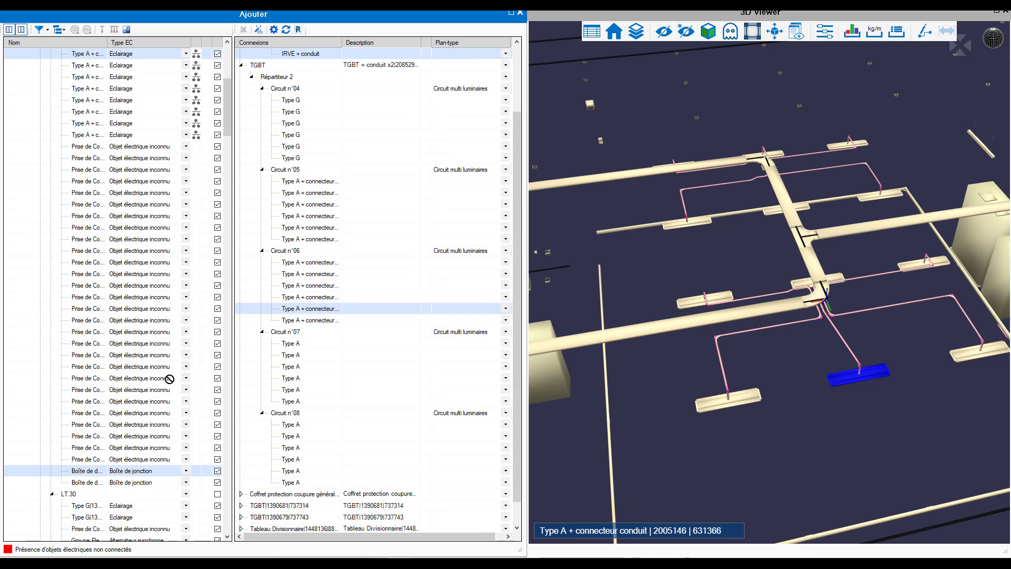
{"action": "left_click", "coordinate": [297, 252]}
{"action": "left_click_drag", "start_coordinate": [298, 257], "coordinate": [298, 257]}
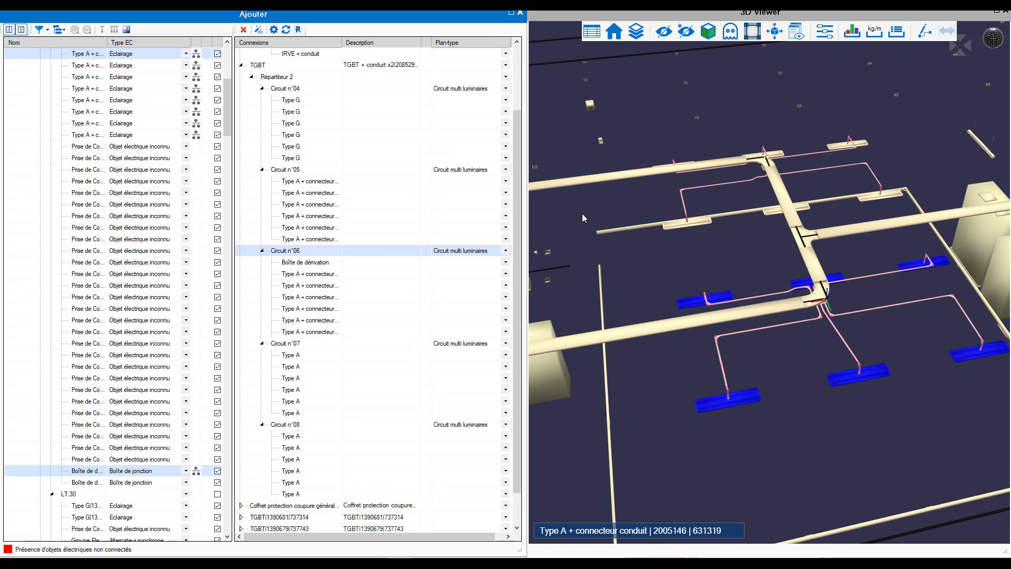
Step: Identify a luminaire of Circuit n°05 near the far cable tray corner and add the junction box there to that circuit
{"action": "scroll", "coordinate": [756, 167], "scroll_direction": "up", "scroll_amount": 3}
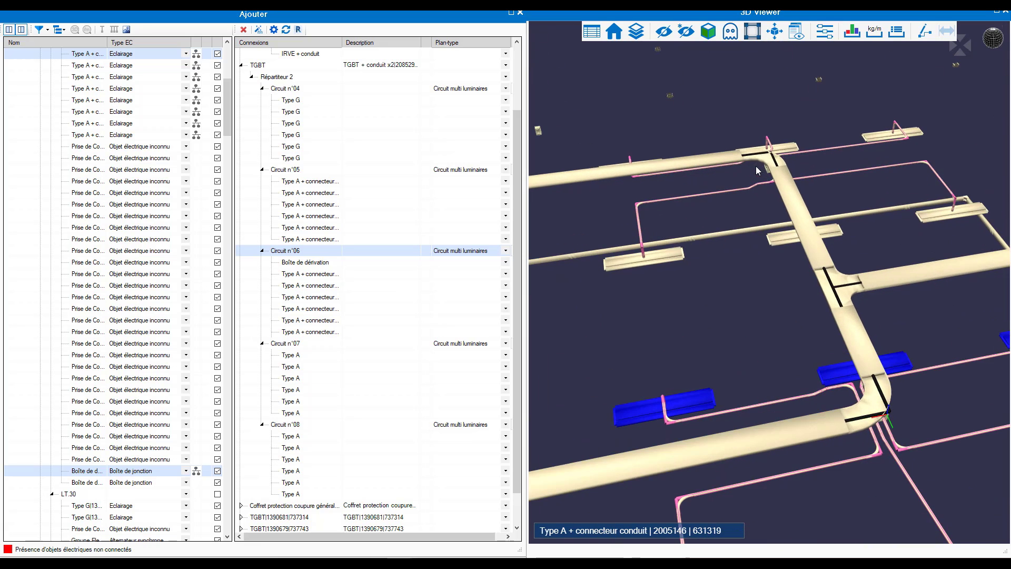
{"action": "left_click", "coordinate": [749, 32]}
{"action": "left_click", "coordinate": [788, 148]}
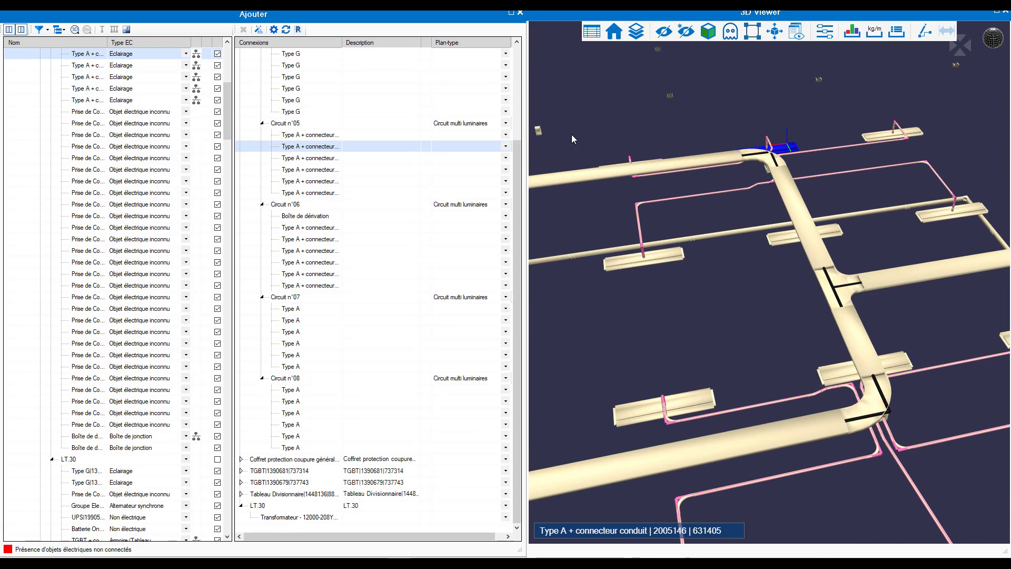
{"action": "left_click", "coordinate": [768, 174]}
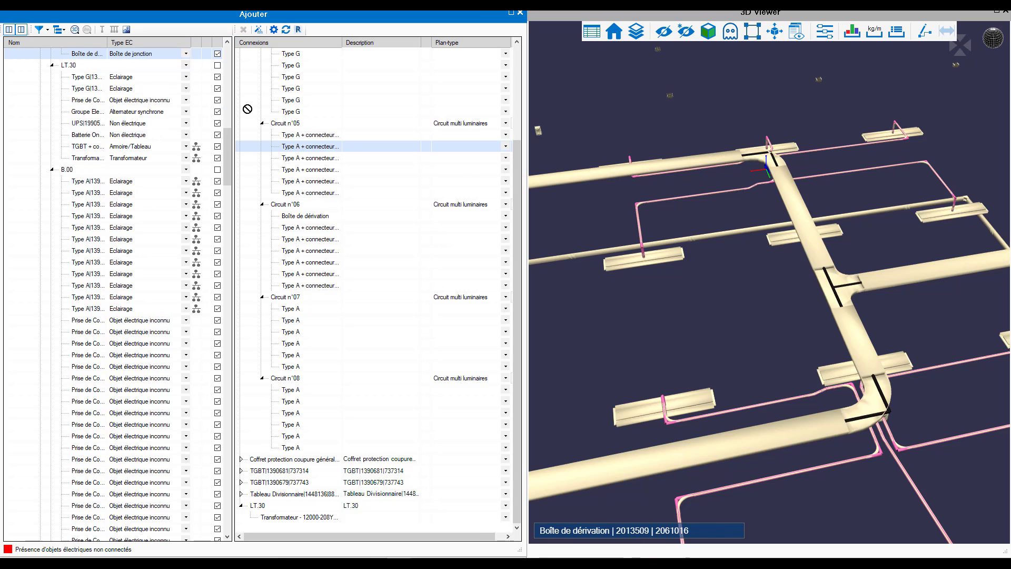
{"action": "left_click", "coordinate": [288, 123]}
{"action": "left_click_drag", "start_coordinate": [288, 122], "coordinate": [289, 125]}
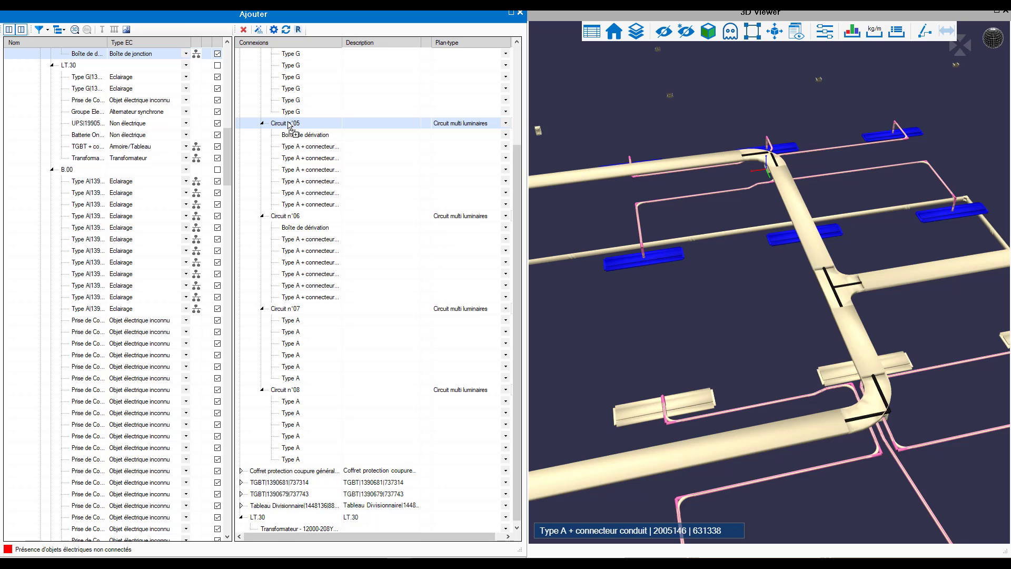
Step: Move the Ajouter window aside and generate the single-line diagram pages from the defined boards and circuits
{"action": "scroll", "coordinate": [642, 307], "scroll_direction": "down", "scroll_amount": 5}
{"action": "left_click", "coordinate": [693, 298]}
{"action": "middle_click_drag", "start_coordinate": [696, 298], "coordinate": [874, 270]}
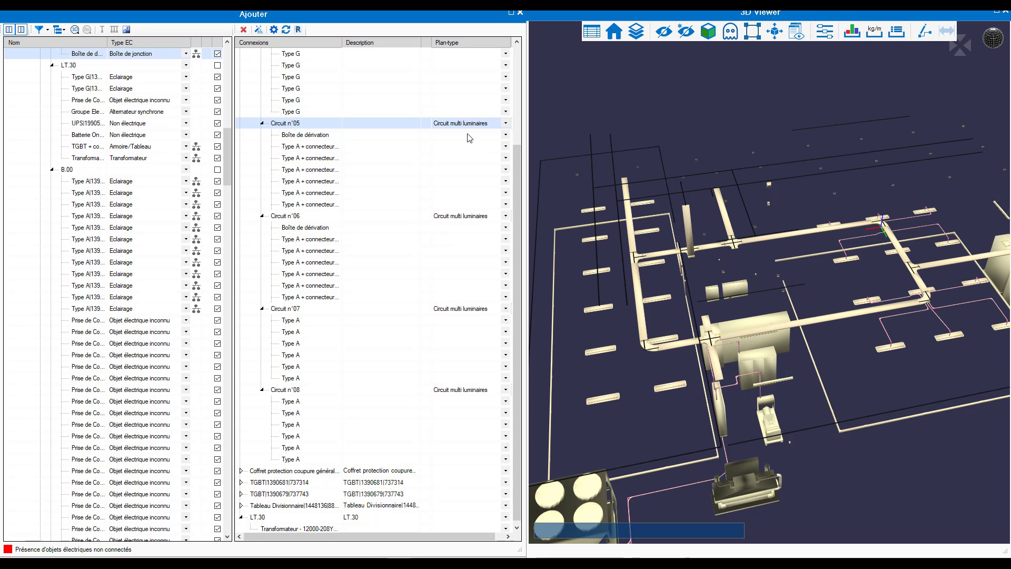
{"action": "left_click_drag", "start_coordinate": [259, 16], "coordinate": [759, 20]}
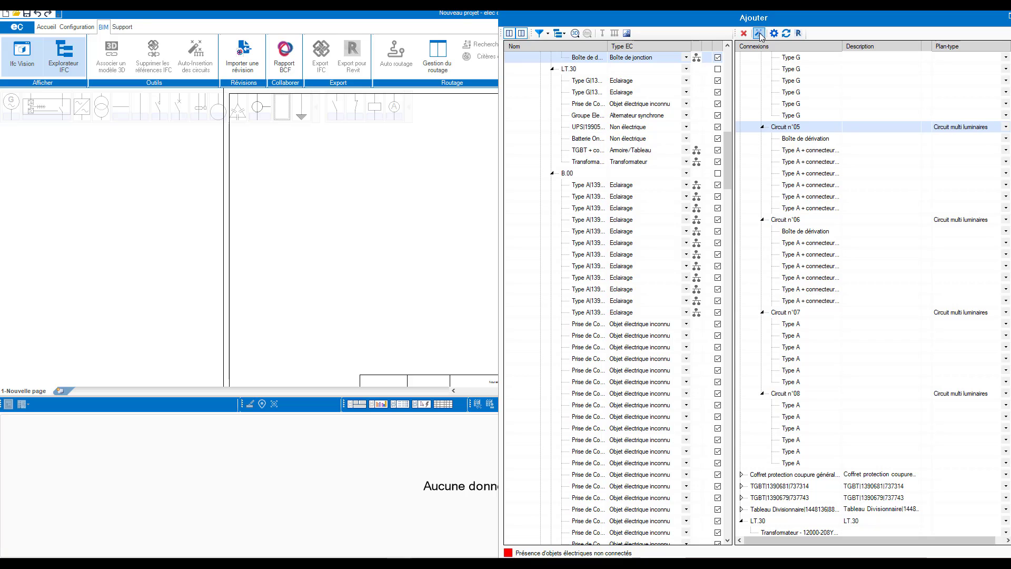
{"action": "left_click", "coordinate": [759, 34]}
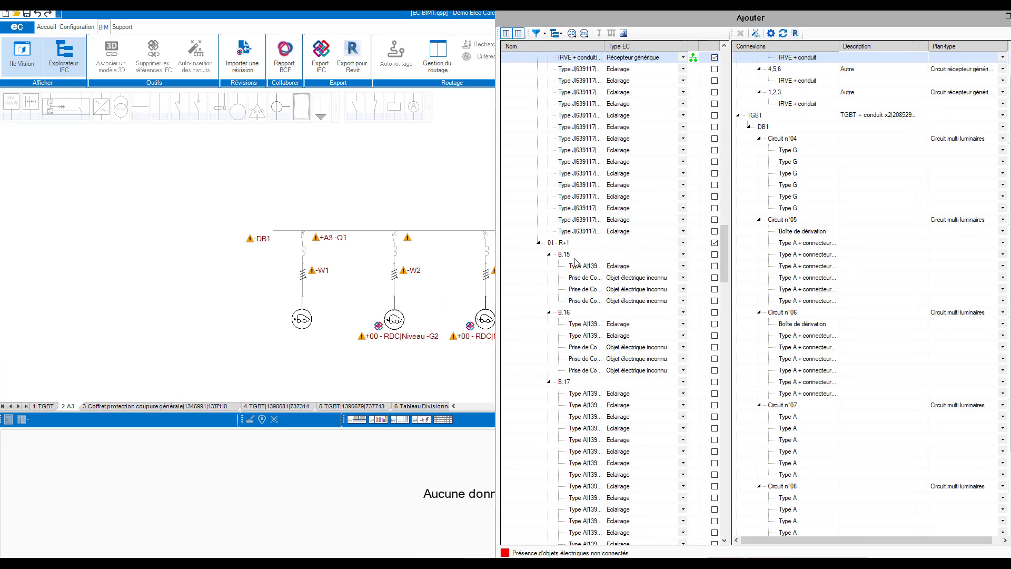
Step: Review the generated A3 diagram, then open the TGBT page and view its whole single-line diagram
{"action": "scroll", "coordinate": [429, 274], "scroll_direction": "down", "scroll_amount": 5}
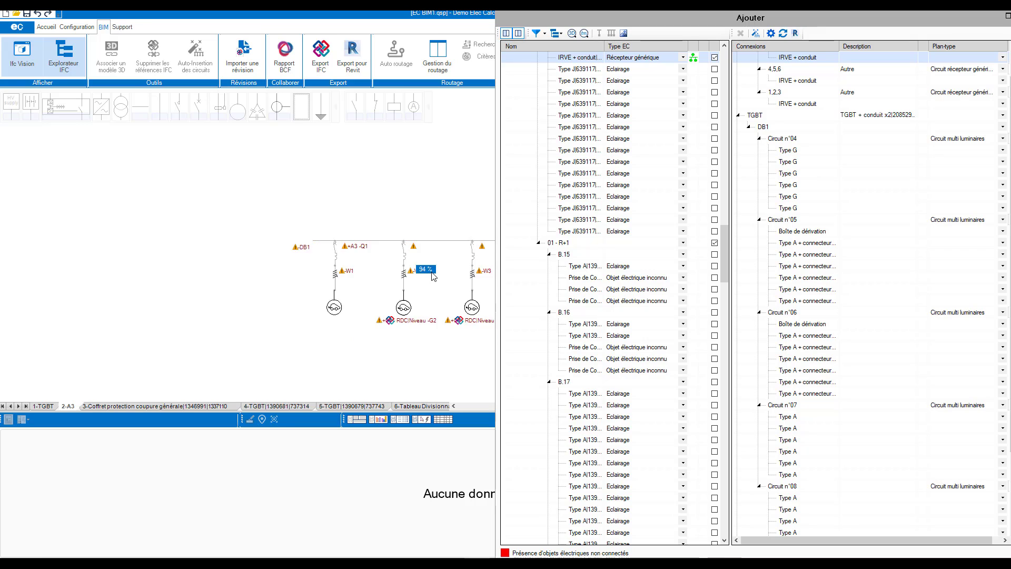
{"action": "middle_click_drag", "start_coordinate": [350, 265], "coordinate": [340, 266]}
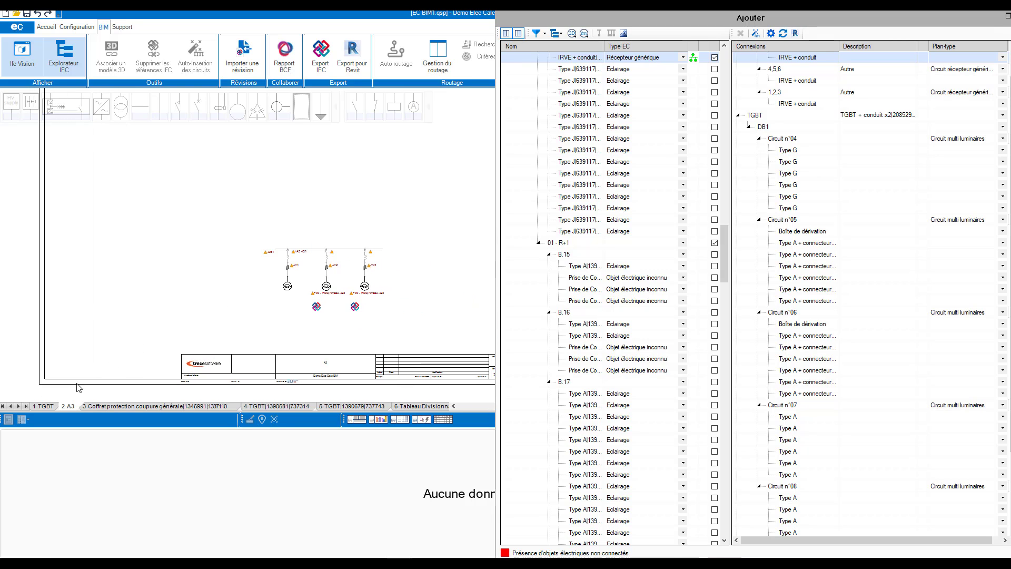
{"action": "left_click", "coordinate": [48, 404]}
{"action": "scroll", "coordinate": [158, 300], "scroll_direction": "down", "scroll_amount": 3}
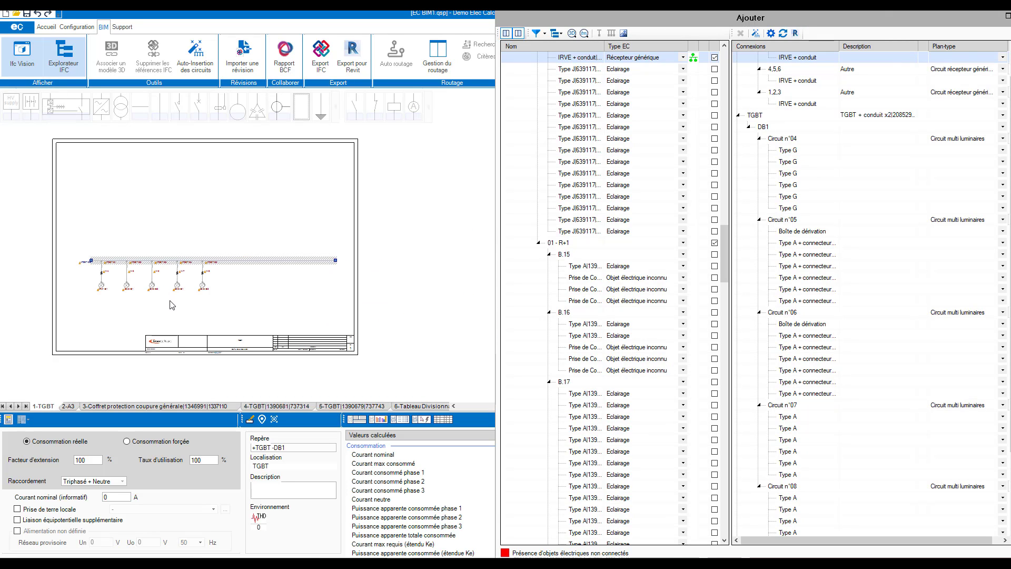
{"action": "left_click", "coordinate": [181, 316]}
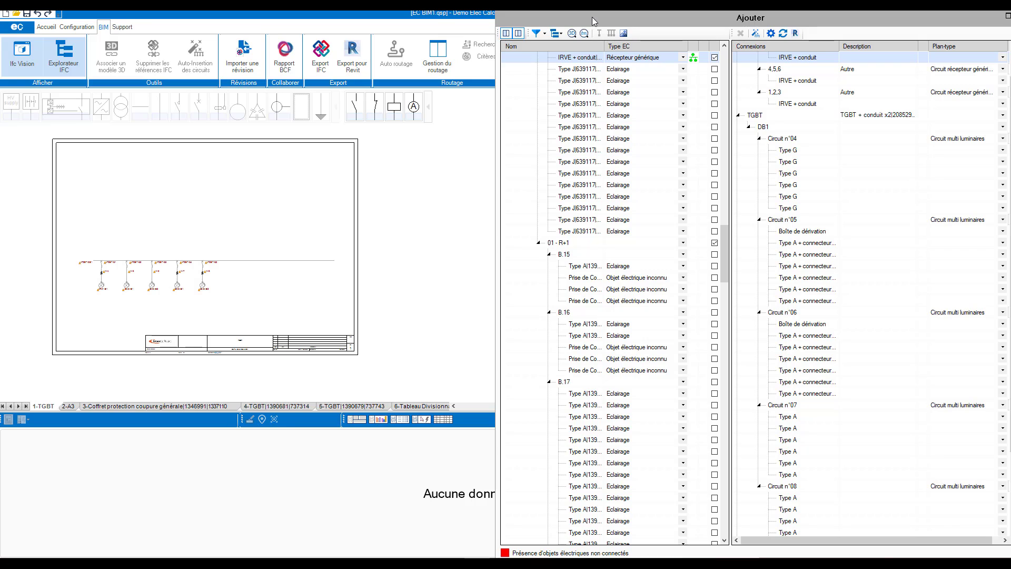
Step: Show the 3D viewer beside the TGBT diagram and locate the luminaires of its first three lighting circuits in the model
{"action": "left_click_drag", "start_coordinate": [592, 17], "coordinate": [441, 278]}
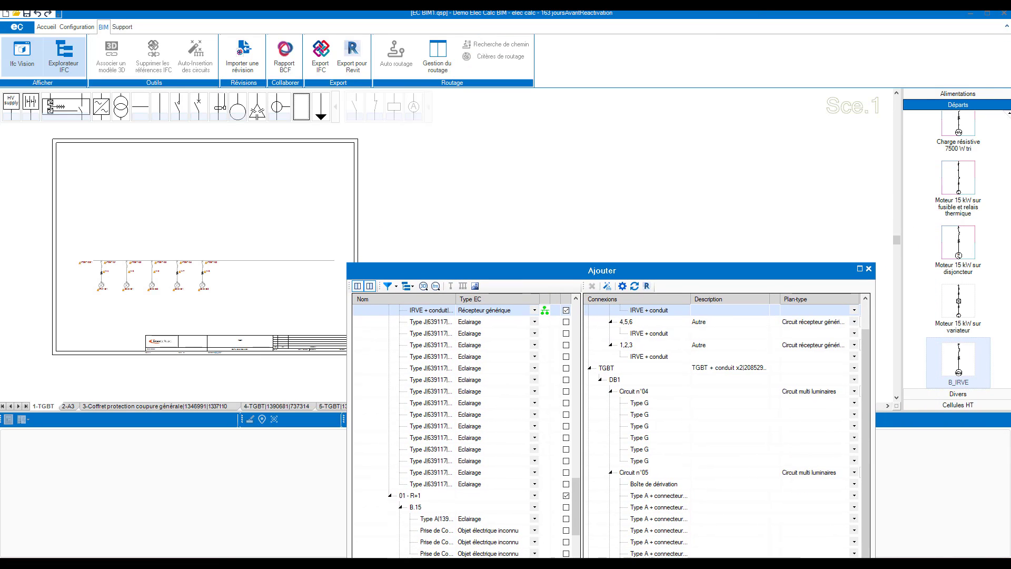
{"action": "left_click", "coordinate": [31, 56]}
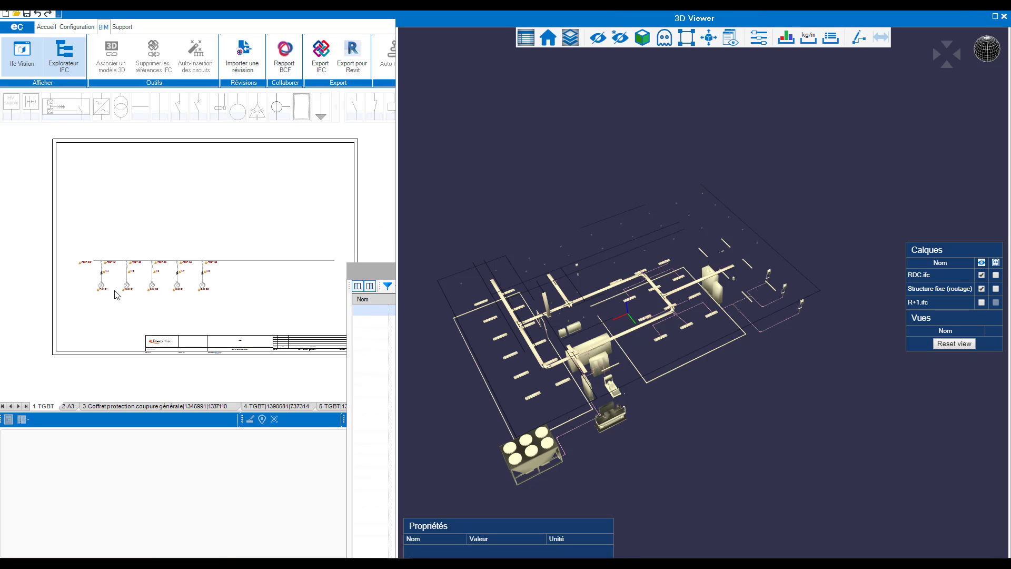
{"action": "scroll", "coordinate": [117, 295], "scroll_direction": "up", "scroll_amount": 4}
{"action": "scroll", "coordinate": [116, 293], "scroll_direction": "down", "scroll_amount": 1}
{"action": "left_click", "coordinate": [88, 282]}
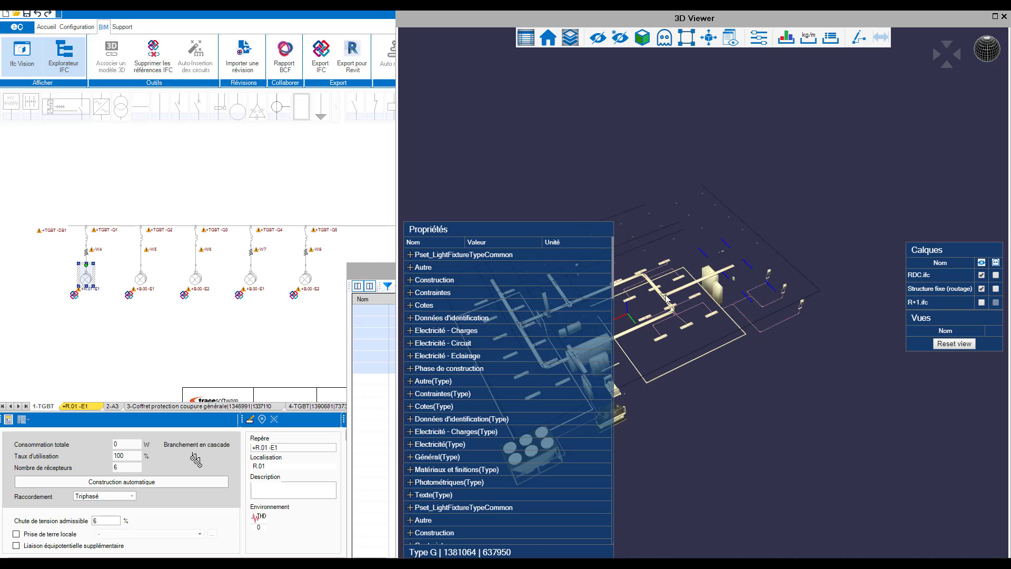
{"action": "left_click", "coordinate": [142, 280]}
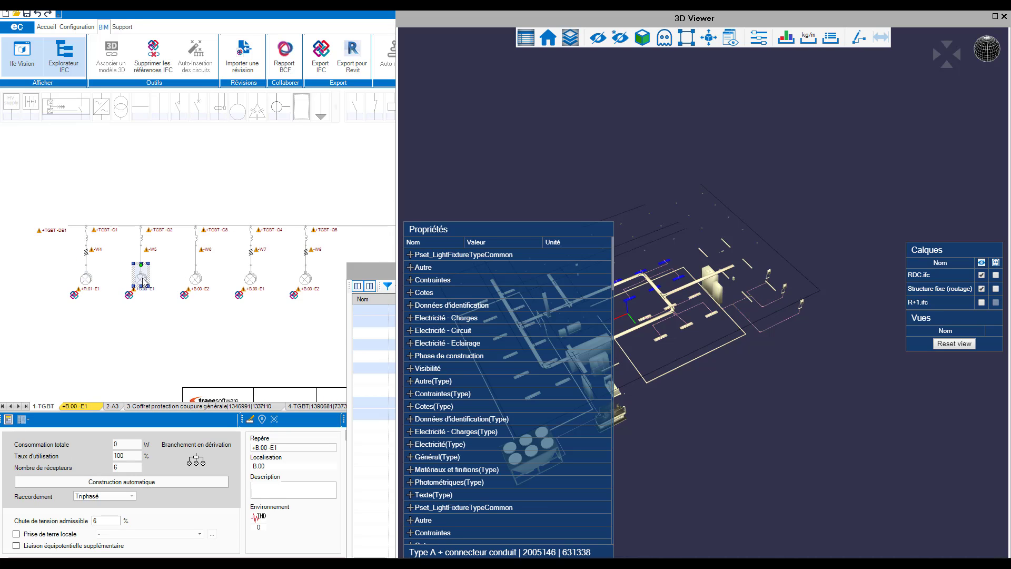
{"action": "left_click", "coordinate": [196, 279]}
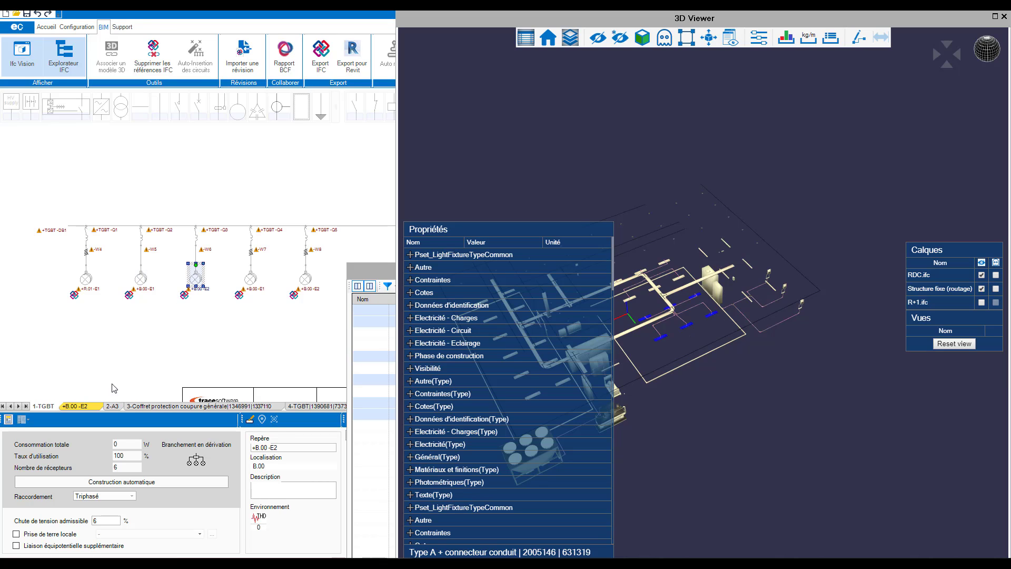
Step: Open the +B.00 -E2 circuit page, hide the 3D properties, and locate luminaires E2-E1, E2-E2 and E2-E3 in the model
{"action": "left_click", "coordinate": [91, 405]}
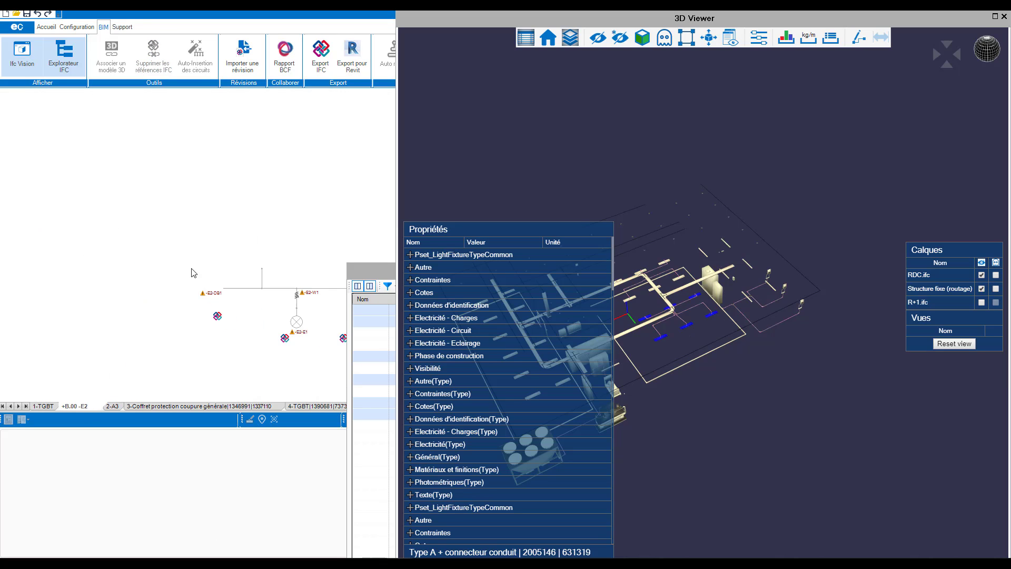
{"action": "left_click_drag", "start_coordinate": [237, 241], "coordinate": [95, 136]}
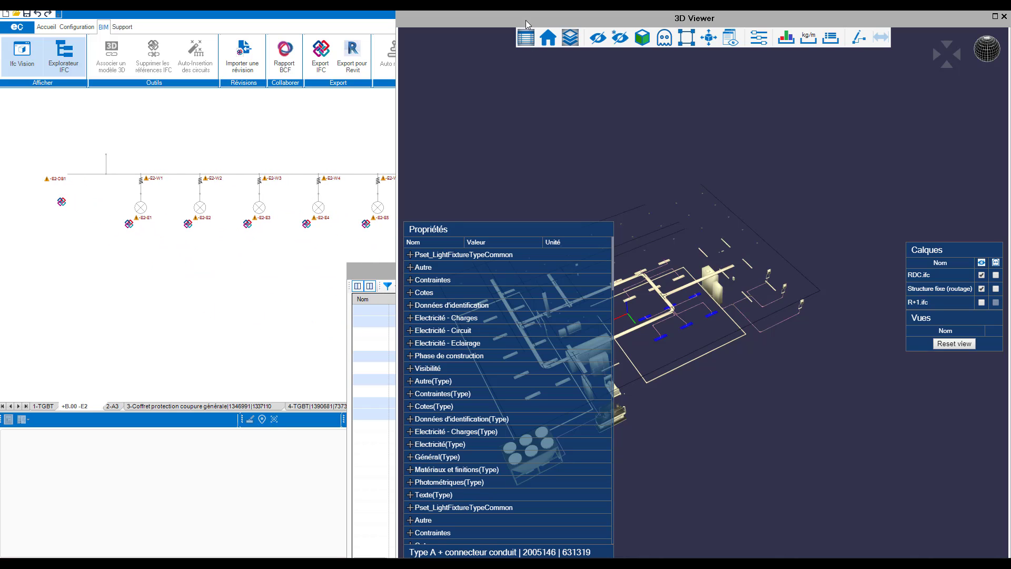
{"action": "left_click", "coordinate": [524, 38]}
{"action": "scroll", "coordinate": [666, 321], "scroll_direction": "up", "scroll_amount": 3}
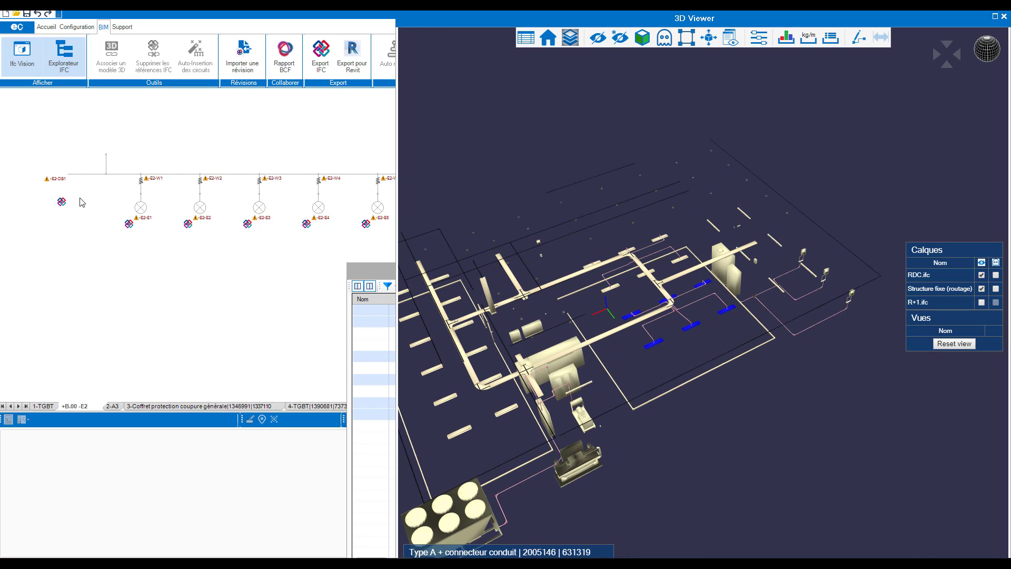
{"action": "left_click", "coordinate": [141, 211]}
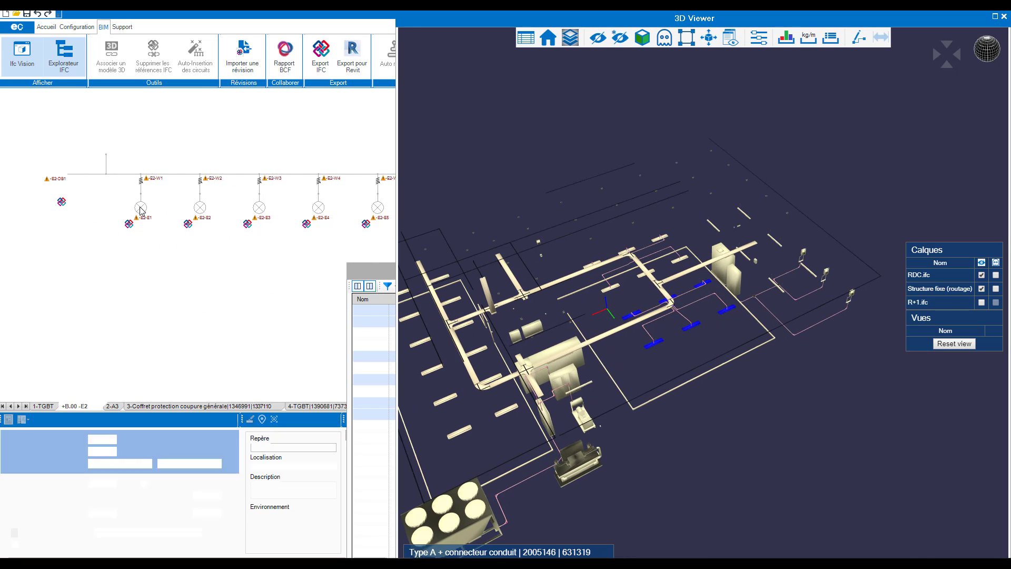
{"action": "left_click", "coordinate": [199, 212]}
{"action": "left_click", "coordinate": [259, 209]}
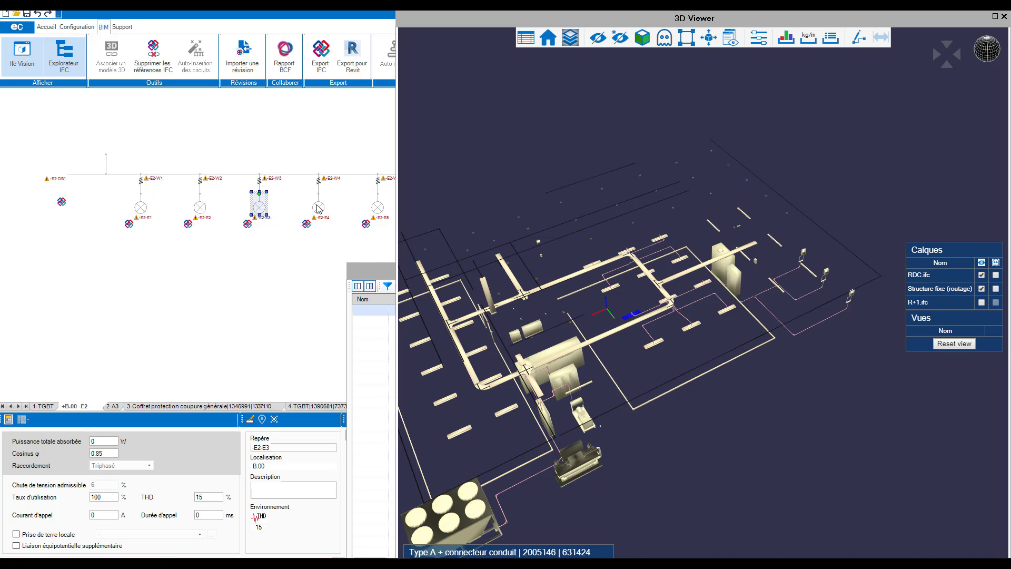
Step: Locate luminaire E2-E4 in the 3D model and return to the TGBT page
{"action": "left_click", "coordinate": [318, 209]}
{"action": "scroll", "coordinate": [317, 209], "scroll_direction": "down", "scroll_amount": 5}
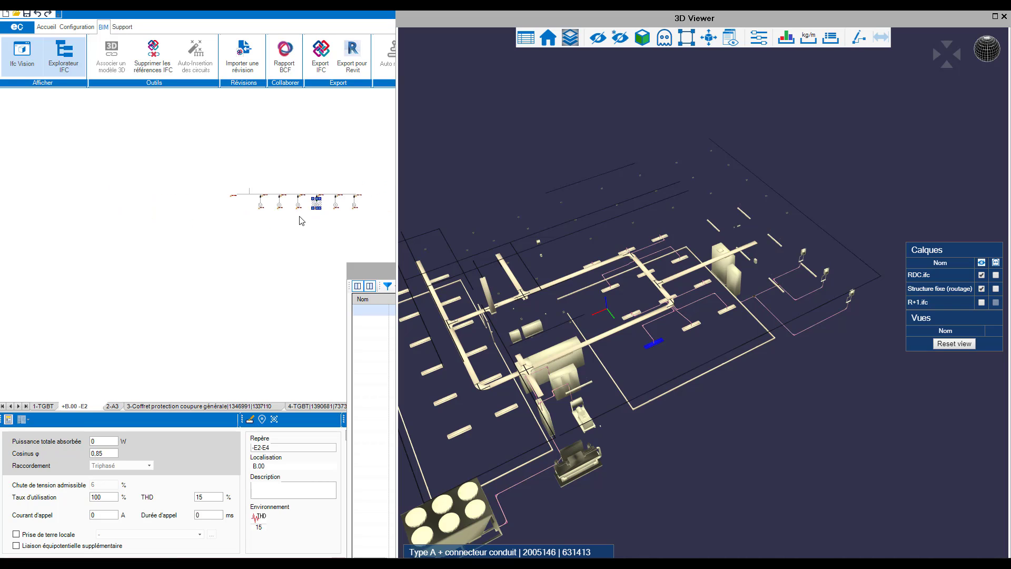
{"action": "left_click", "coordinate": [69, 406]}
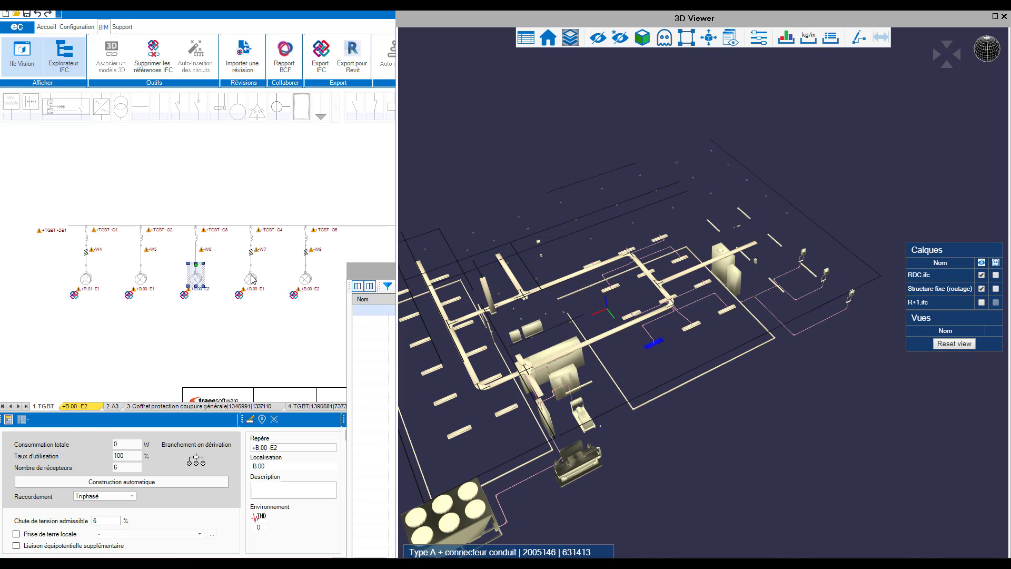
Step: Open the page of the fourth TGBT circuit, +B.00 -E1, and locate its luminaires, including E1-E4 and E1-E3, in the 3D model
{"action": "left_click", "coordinate": [251, 279]}
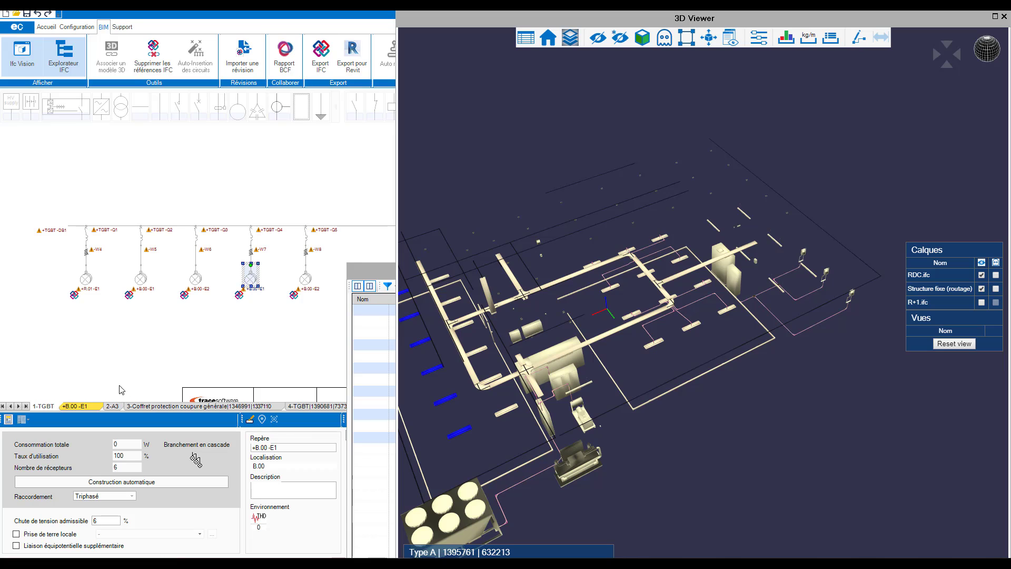
{"action": "left_click", "coordinate": [96, 405]}
{"action": "scroll", "coordinate": [131, 274], "scroll_direction": "down", "scroll_amount": 4}
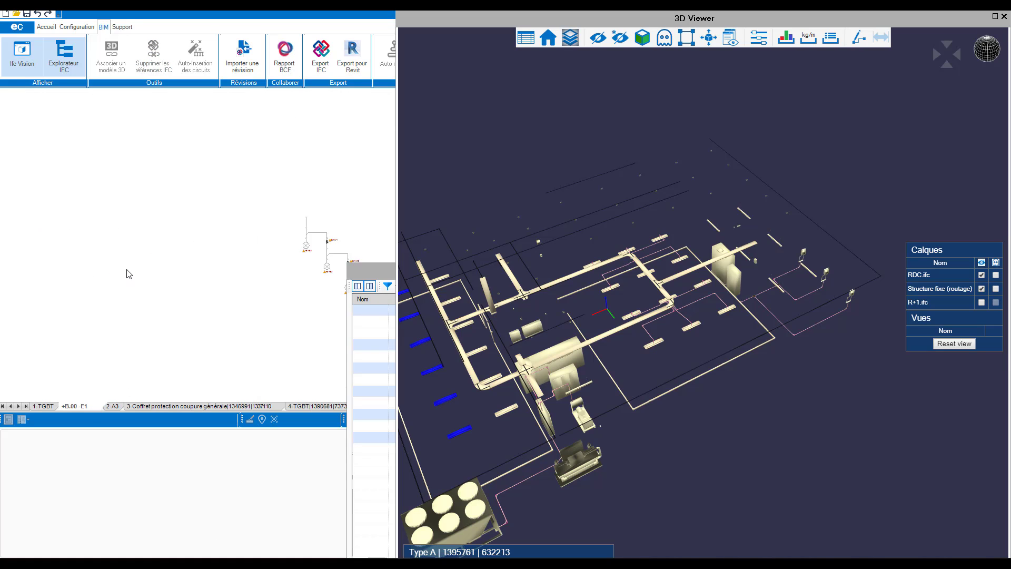
{"action": "scroll", "coordinate": [292, 309], "scroll_direction": "up", "scroll_amount": 3}
{"action": "left_click", "coordinate": [250, 293]}
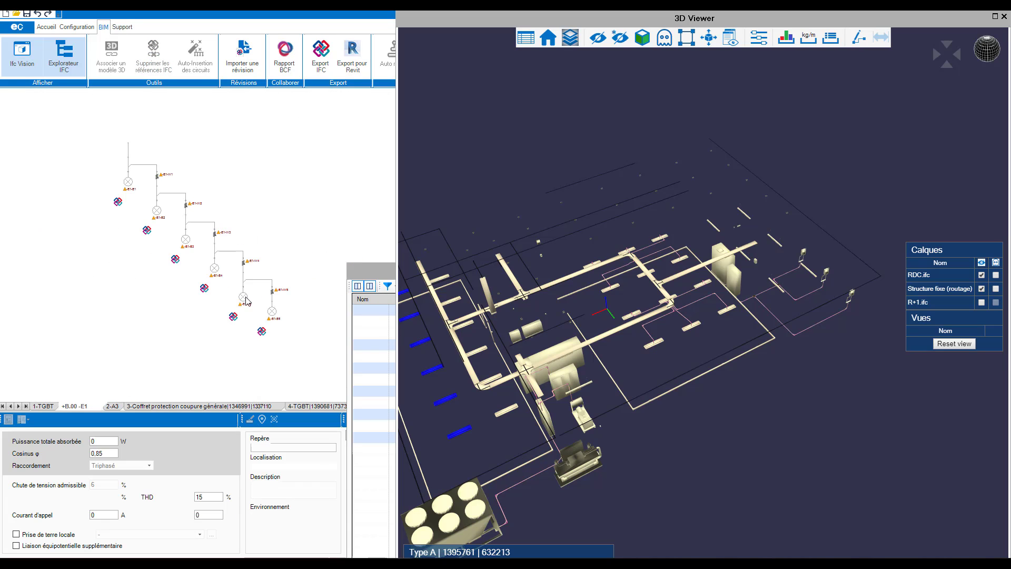
{"action": "left_click", "coordinate": [214, 269]}
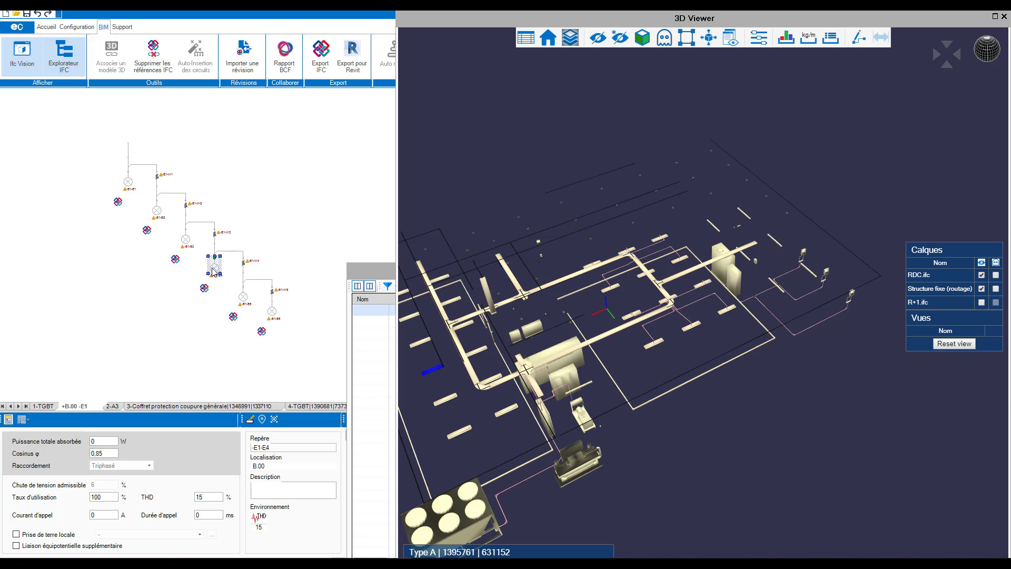
{"action": "left_click", "coordinate": [183, 239]}
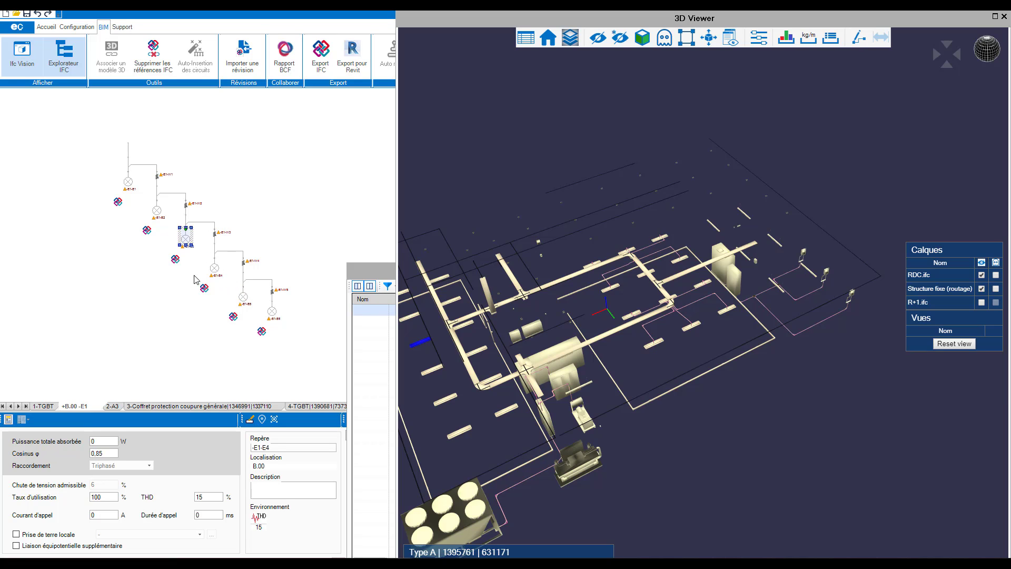
Step: Return to the TGBT page, inspect cable W4, and locate board +TGBT -DB1 and the +R.01 -E1 luminaires in the 3D model
{"action": "left_click", "coordinate": [72, 406]}
{"action": "scroll", "coordinate": [112, 329], "scroll_direction": "down", "scroll_amount": 3}
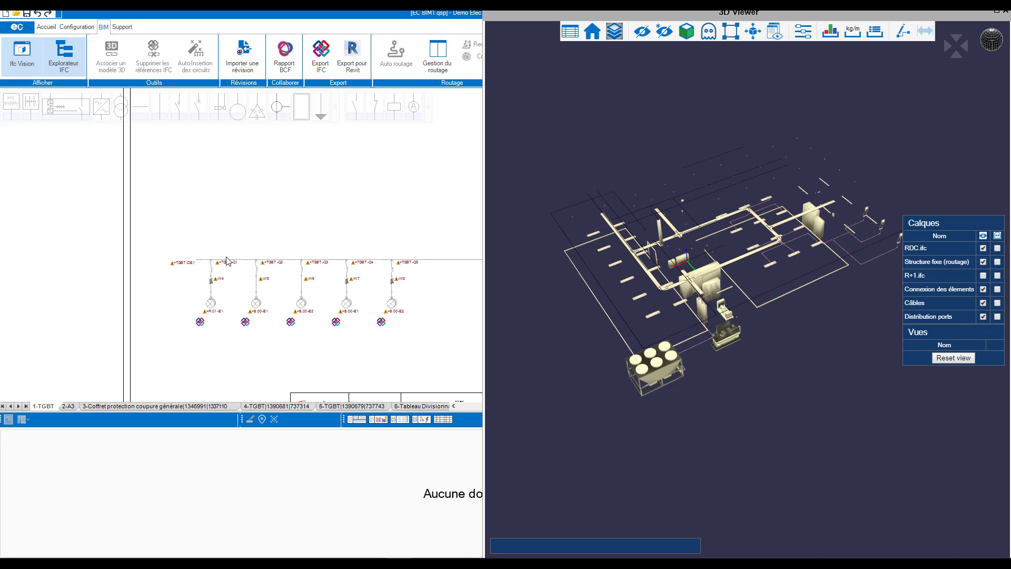
{"action": "left_click", "coordinate": [214, 285]}
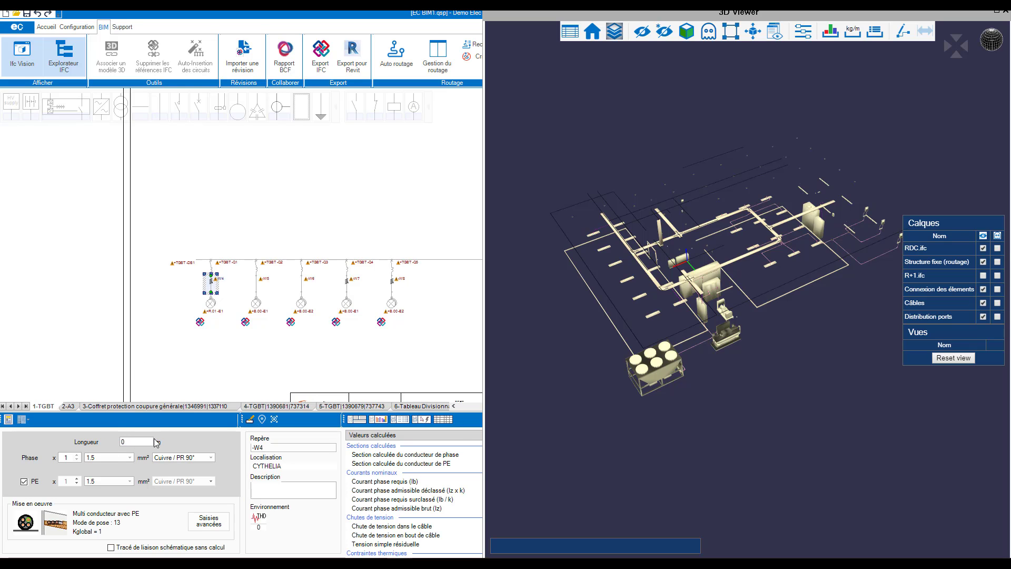
{"action": "left_click", "coordinate": [227, 261]}
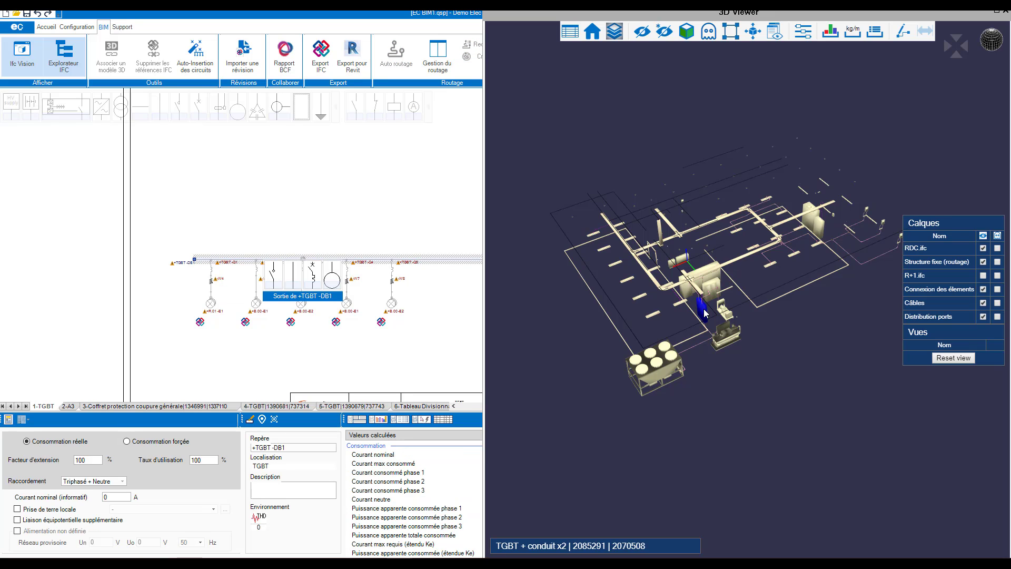
{"action": "scroll", "coordinate": [704, 313], "scroll_direction": "up", "scroll_amount": 2}
{"action": "left_click", "coordinate": [208, 305]}
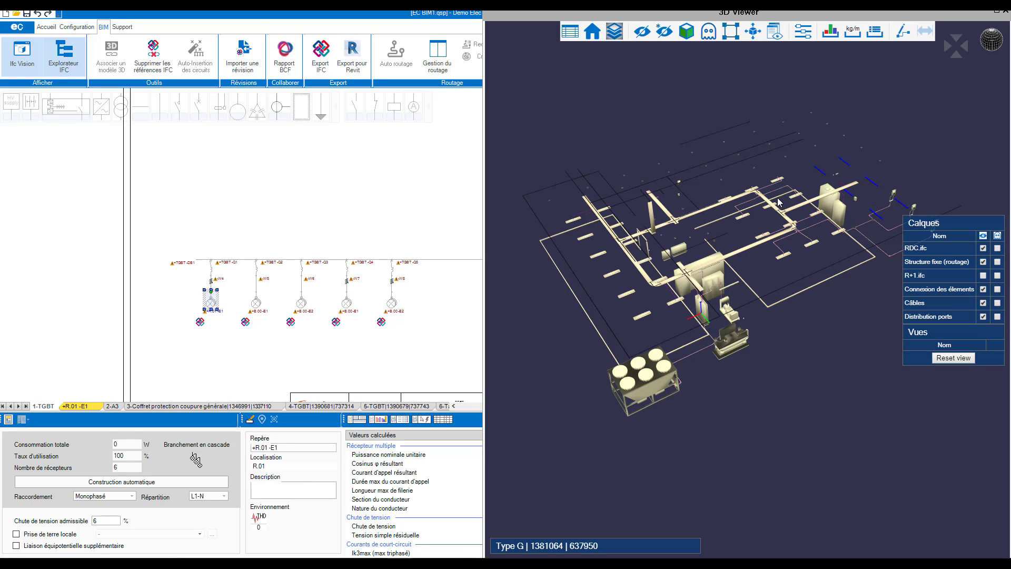
Step: Auto-route cable W4 and highlight its route in the 3D model from the cable list
{"action": "left_click", "coordinate": [215, 284]}
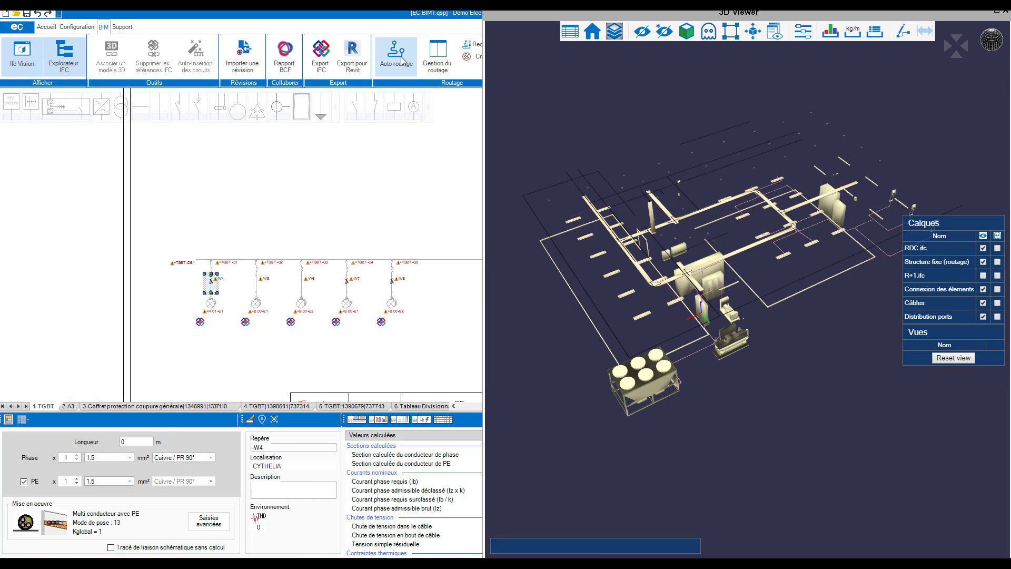
{"action": "left_click", "coordinate": [395, 55]}
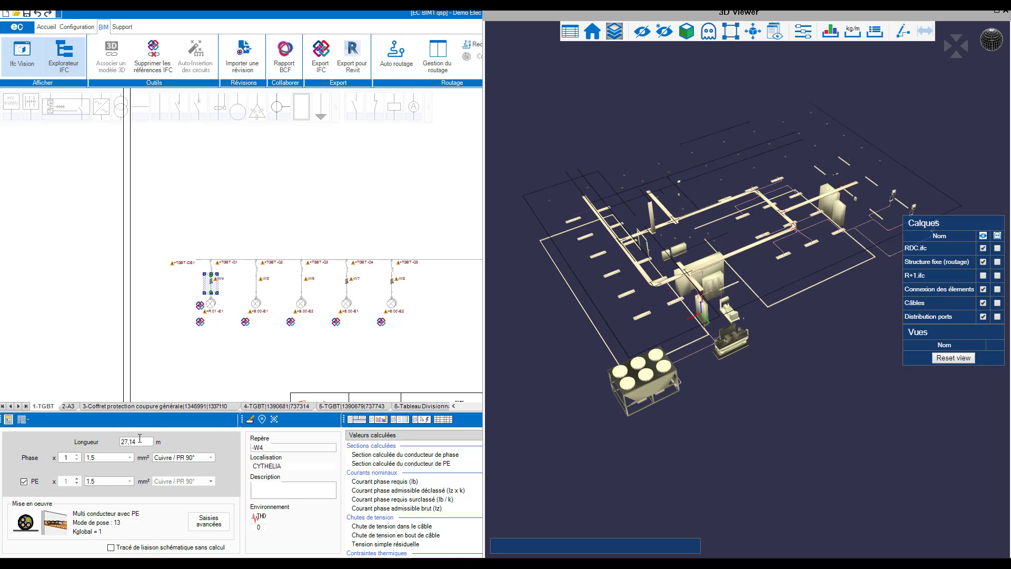
{"action": "left_click", "coordinate": [875, 34]}
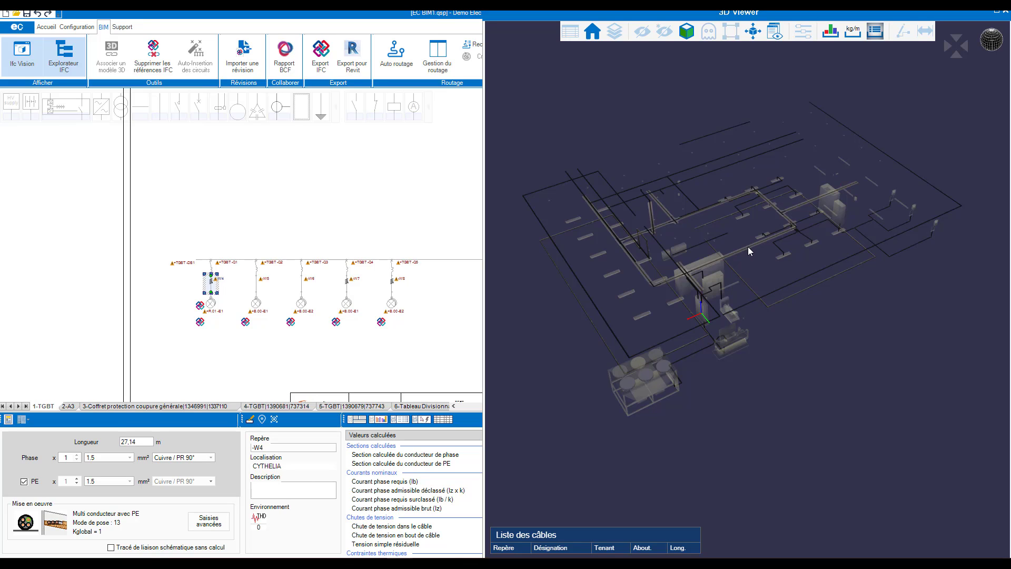
{"action": "left_click", "coordinate": [747, 247]}
{"action": "left_click", "coordinate": [608, 546]}
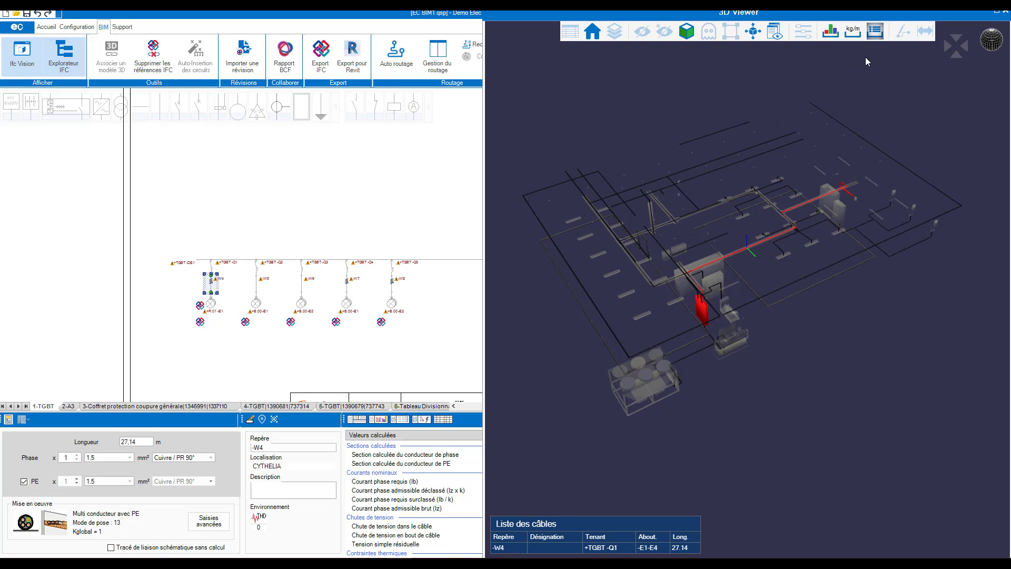
{"action": "left_click", "coordinate": [872, 36]}
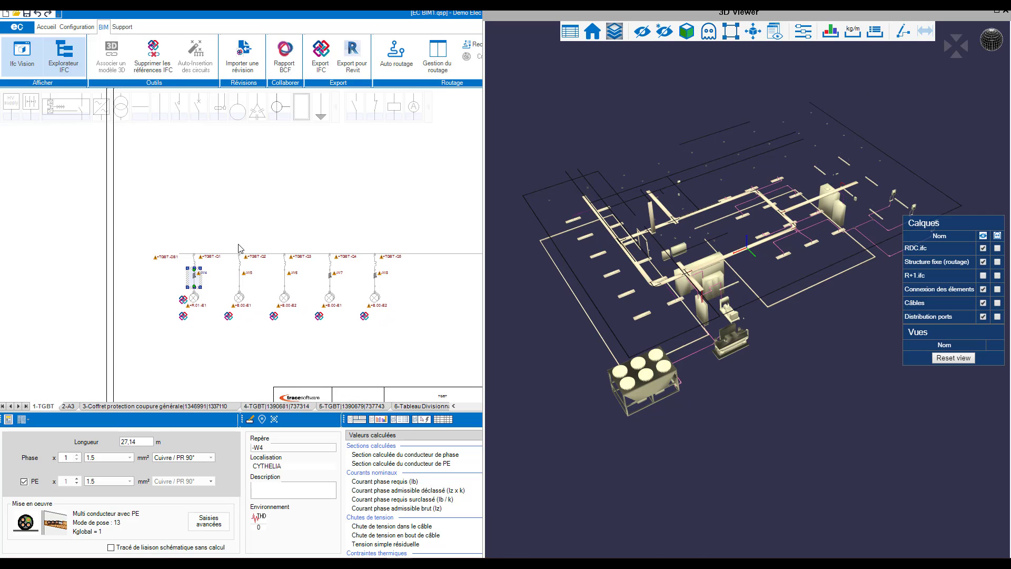
Step: Auto-route cable W5 feeding the +B.00 -E1 luminaires and highlight its route in the 3D model from the cable list
{"action": "left_click", "coordinate": [240, 280]}
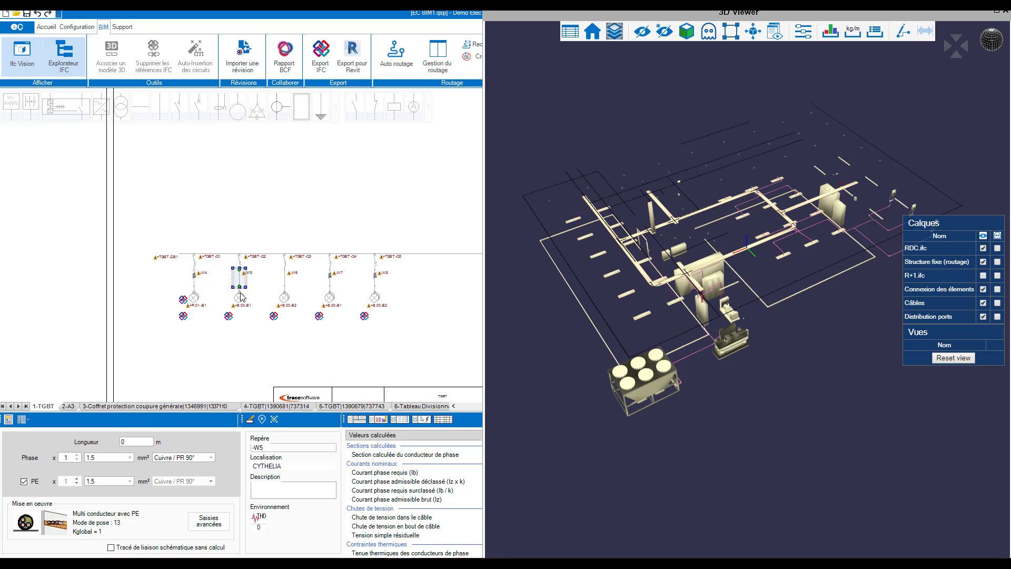
{"action": "left_click", "coordinate": [242, 298]}
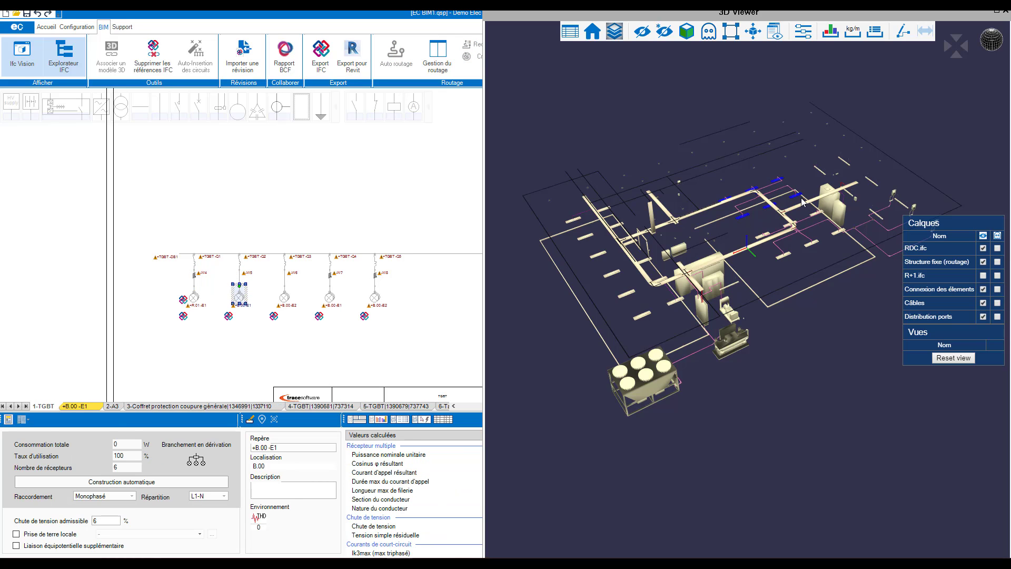
{"action": "left_click", "coordinate": [239, 278]}
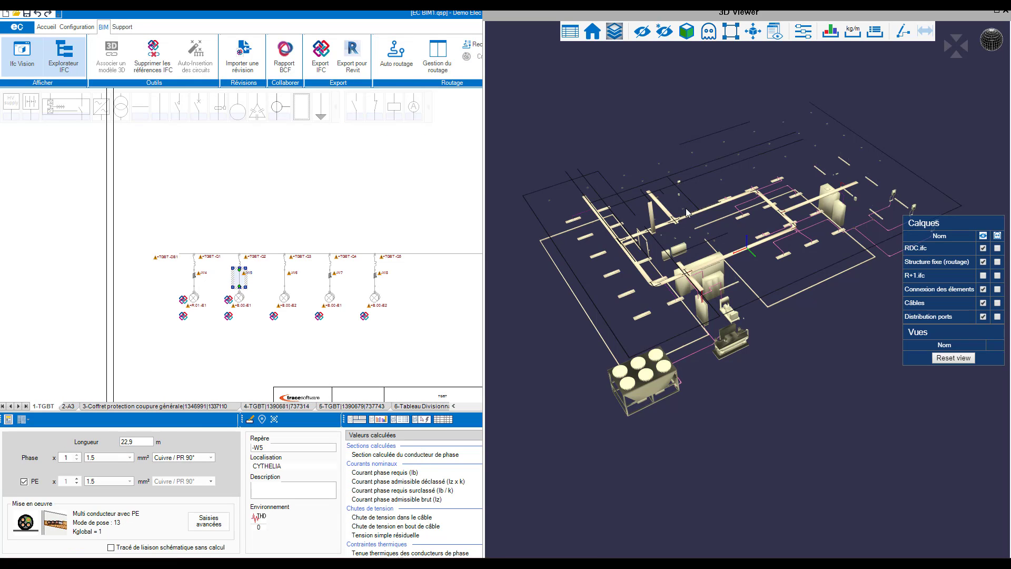
{"action": "left_click", "coordinate": [755, 245]}
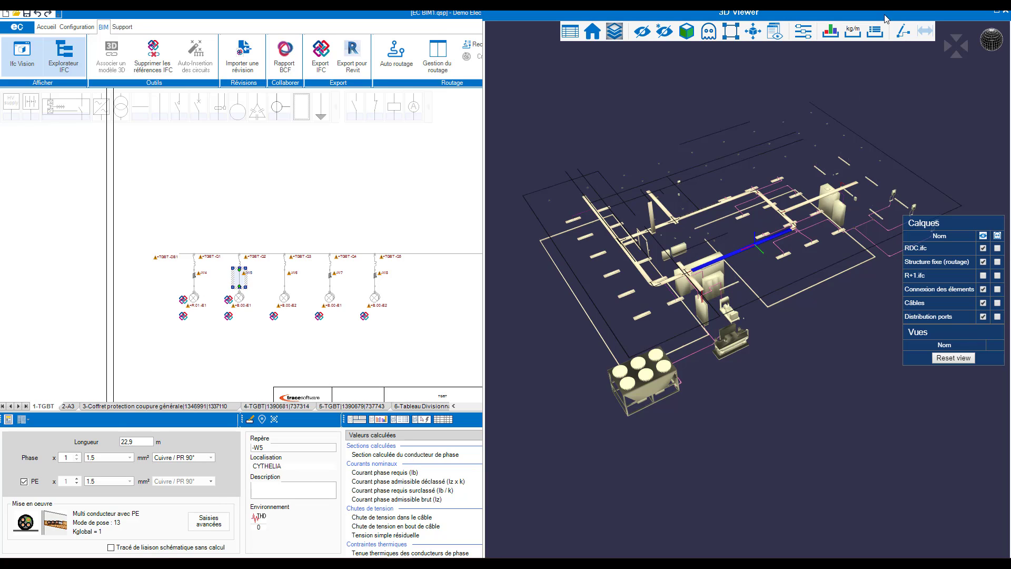
{"action": "left_click", "coordinate": [875, 32]}
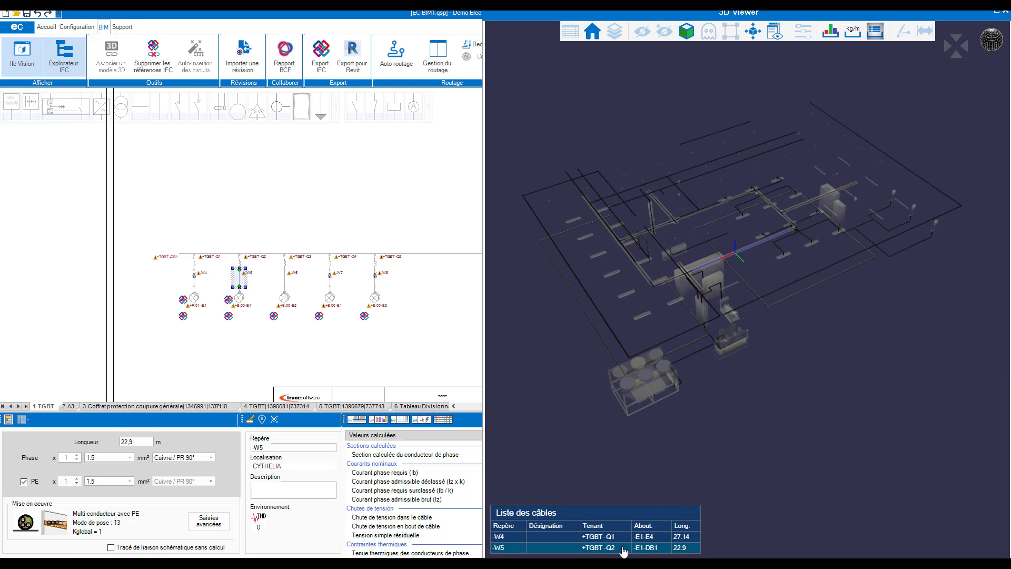
{"action": "left_click", "coordinate": [623, 547]}
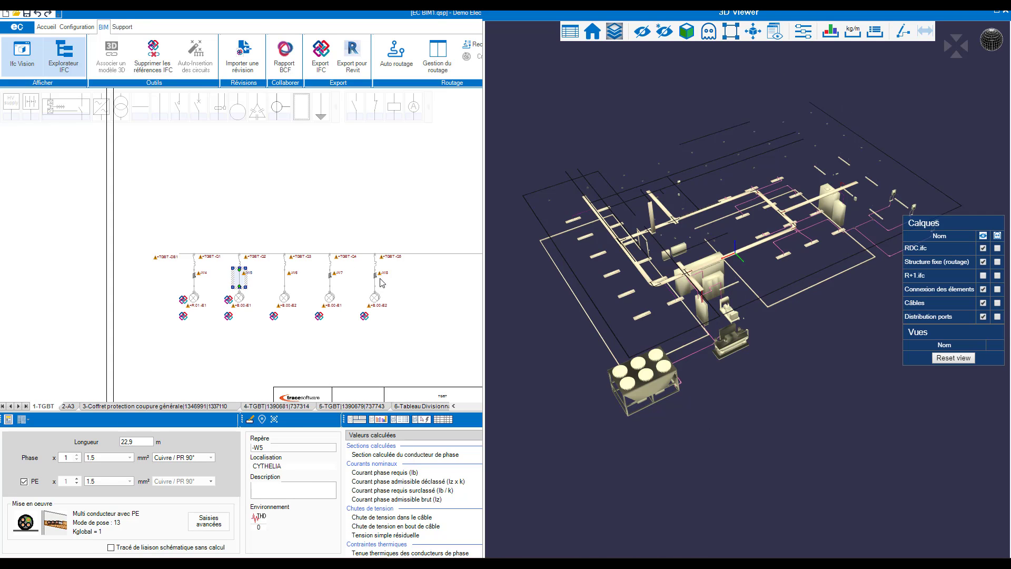
Step: Auto-route the feeder cables of the third, fourth and fifth TGBT lighting circuits together and inspect the routed connections in 3D
{"action": "left_click_drag", "start_coordinate": [382, 283], "coordinate": [284, 282]}
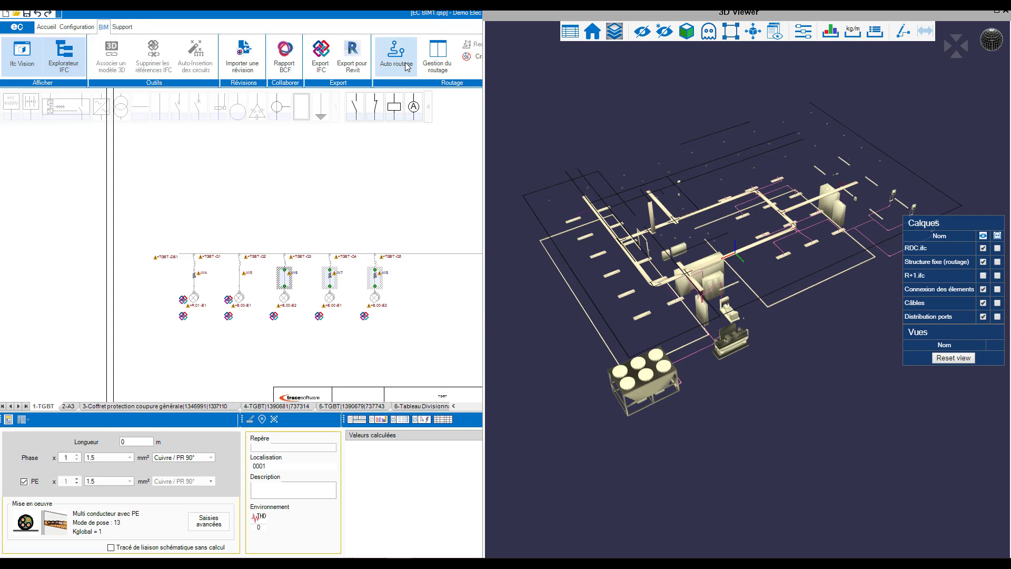
{"action": "left_click", "coordinate": [407, 66]}
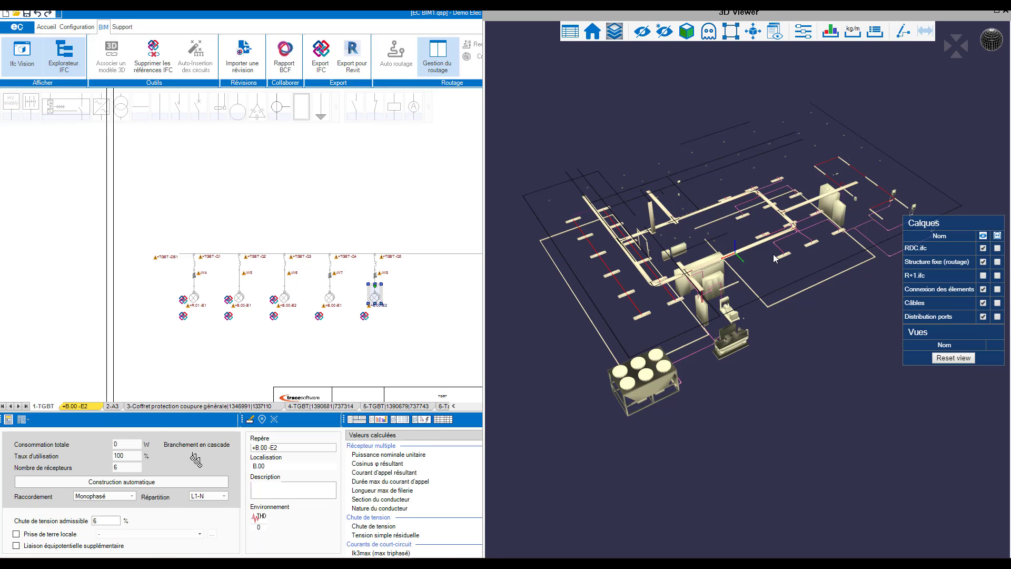
{"action": "scroll", "coordinate": [737, 263], "scroll_direction": "up", "scroll_amount": 3}
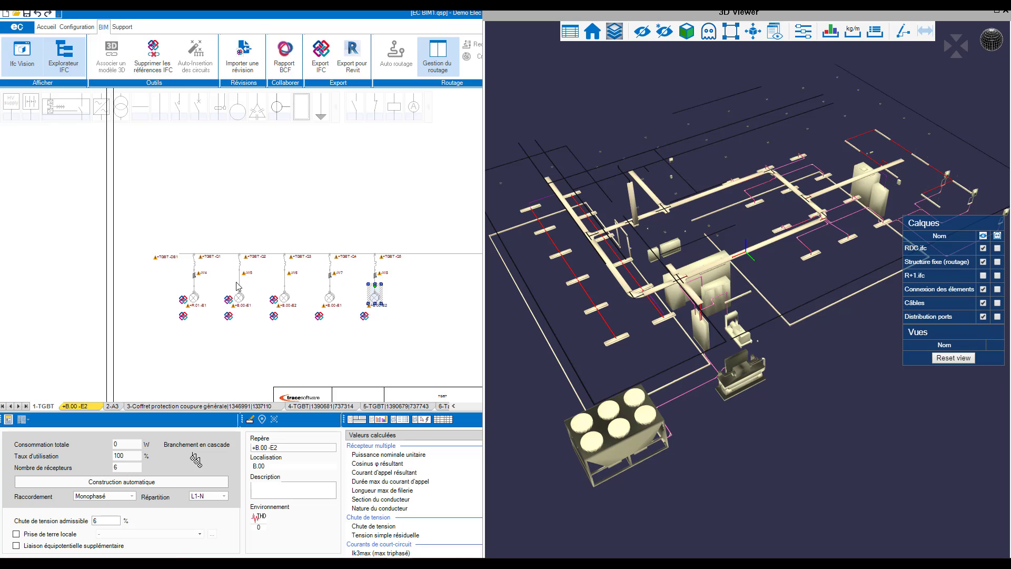
Step: Open the +R.01 -E1 circuit page and check the length and 3D route of cables E1-W1, E1-W2 and E1-W3
{"action": "left_click", "coordinate": [194, 298]}
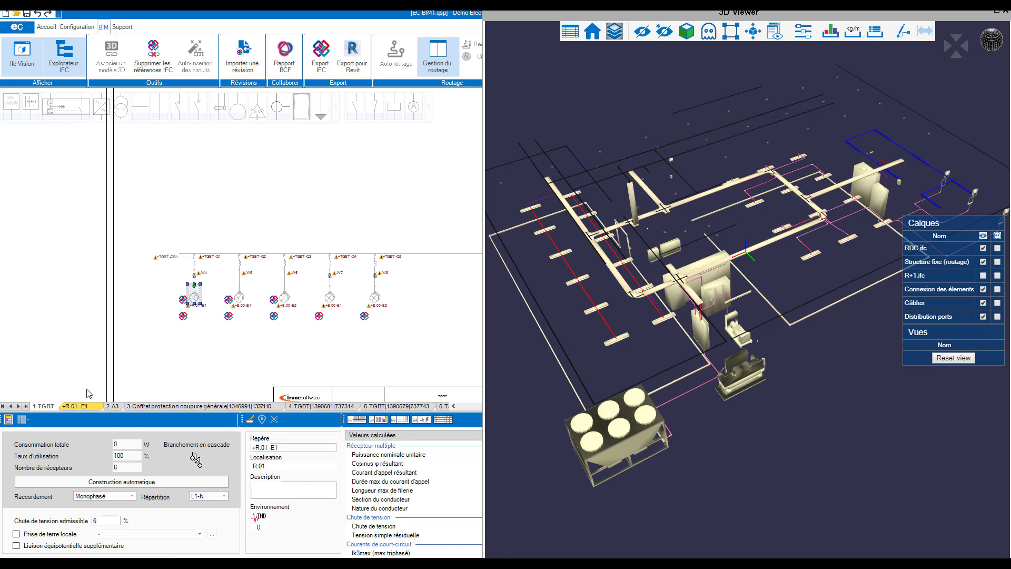
{"action": "left_click", "coordinate": [83, 404]}
{"action": "middle_click_drag", "start_coordinate": [291, 261], "coordinate": [43, 251]}
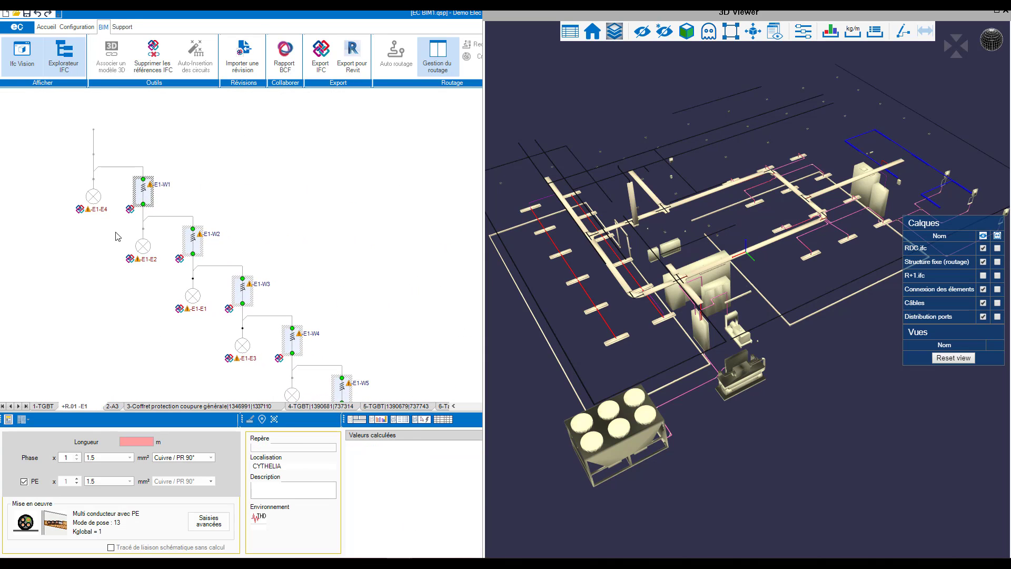
{"action": "left_click", "coordinate": [182, 190]}
{"action": "left_click", "coordinate": [147, 195]}
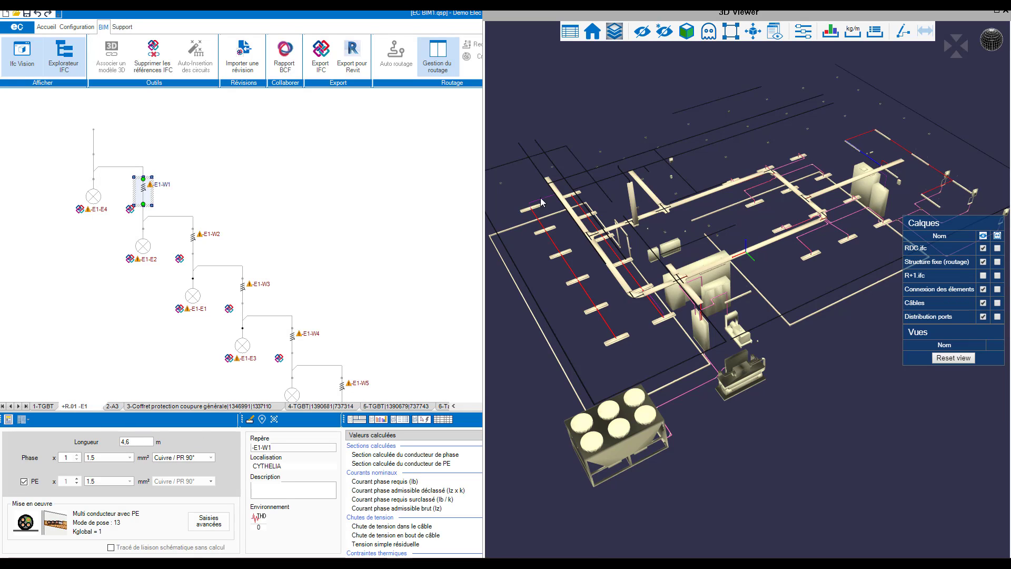
{"action": "left_click", "coordinate": [192, 243]}
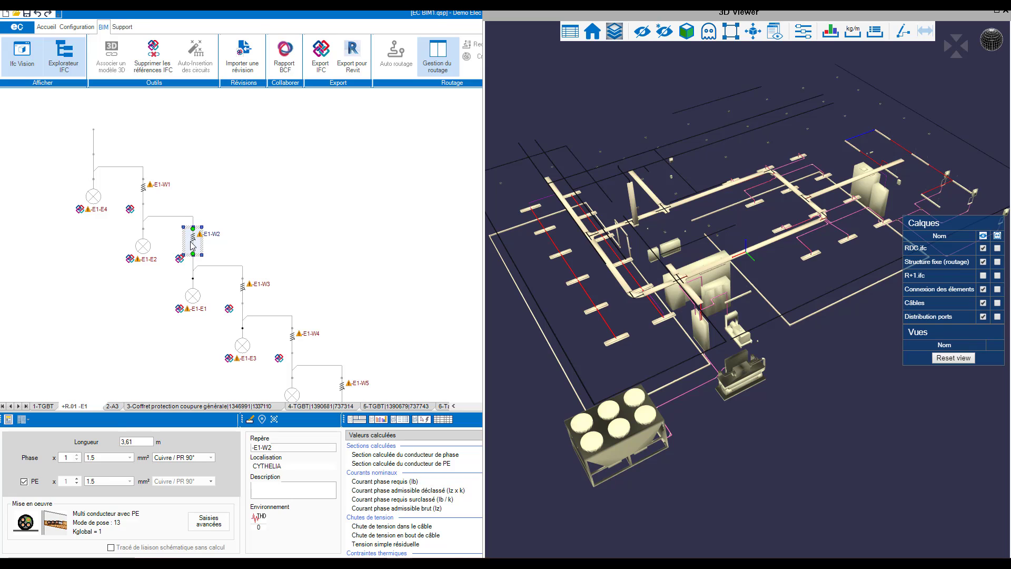
{"action": "left_click", "coordinate": [241, 291]}
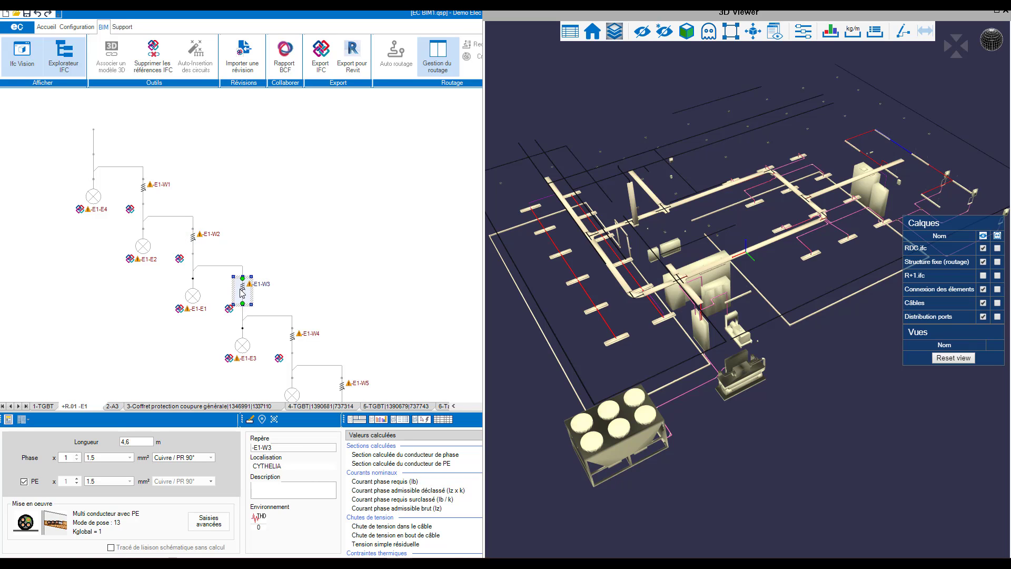
Step: Open the second TGBT circuit's +B.00 -E1 page, check the length and 3D route of cables E1-W1 to E1-W3, and return to TGBT
{"action": "left_click", "coordinate": [44, 405]}
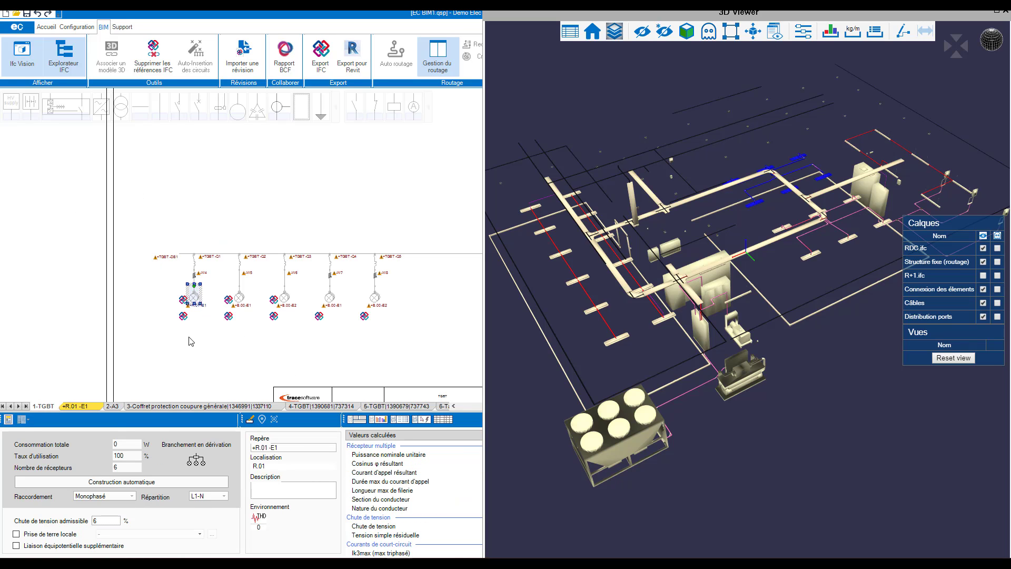
{"action": "left_click", "coordinate": [244, 299]}
{"action": "left_click", "coordinate": [87, 406]}
{"action": "middle_click_drag", "start_coordinate": [263, 347], "coordinate": [146, 292]}
{"action": "left_click", "coordinate": [306, 293]}
{"action": "left_click", "coordinate": [225, 287]}
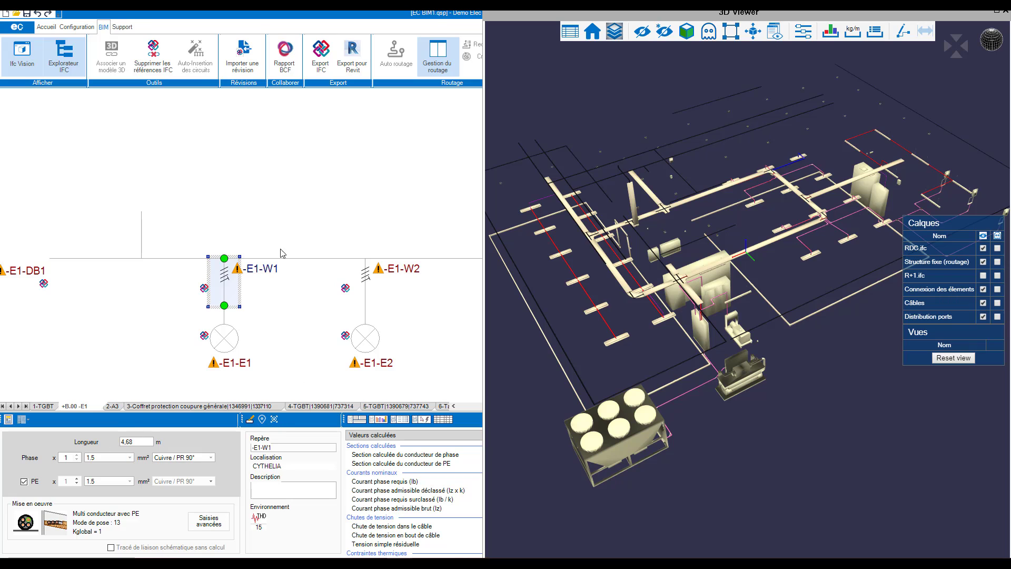
{"action": "left_click", "coordinate": [366, 283]}
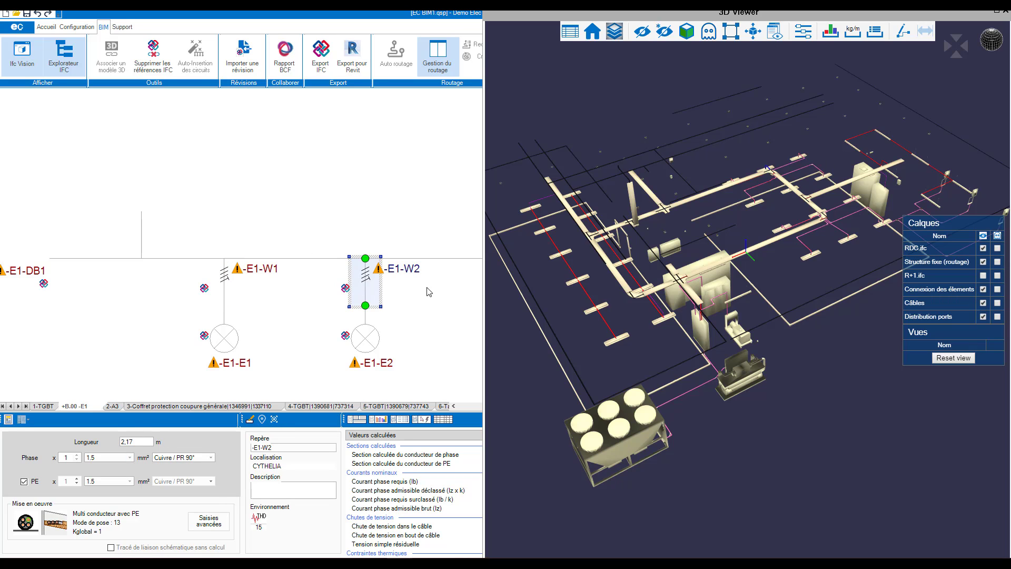
{"action": "middle_click_drag", "start_coordinate": [429, 291], "coordinate": [261, 278]}
{"action": "left_click", "coordinate": [337, 268]}
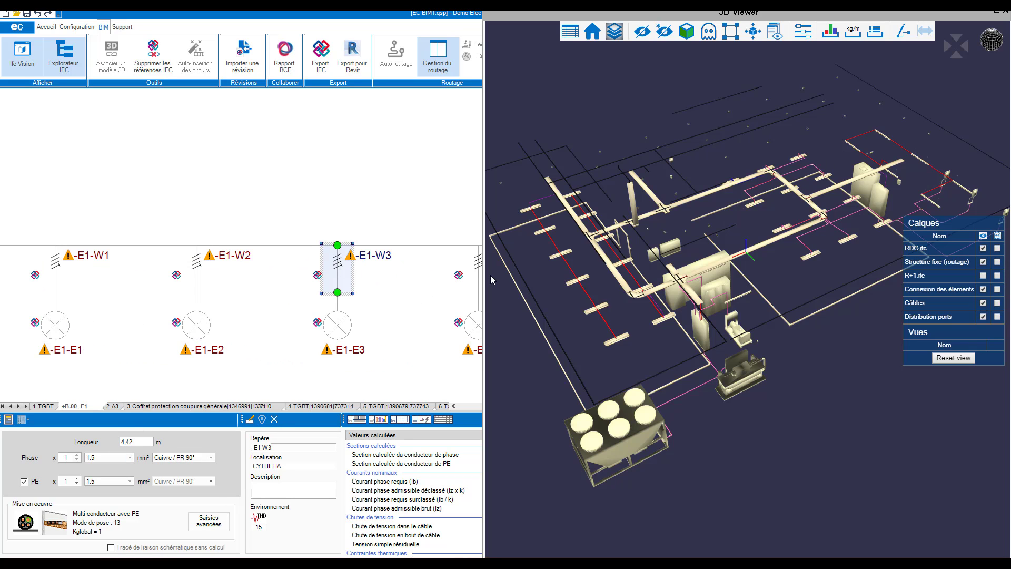
{"action": "left_click", "coordinate": [48, 406]}
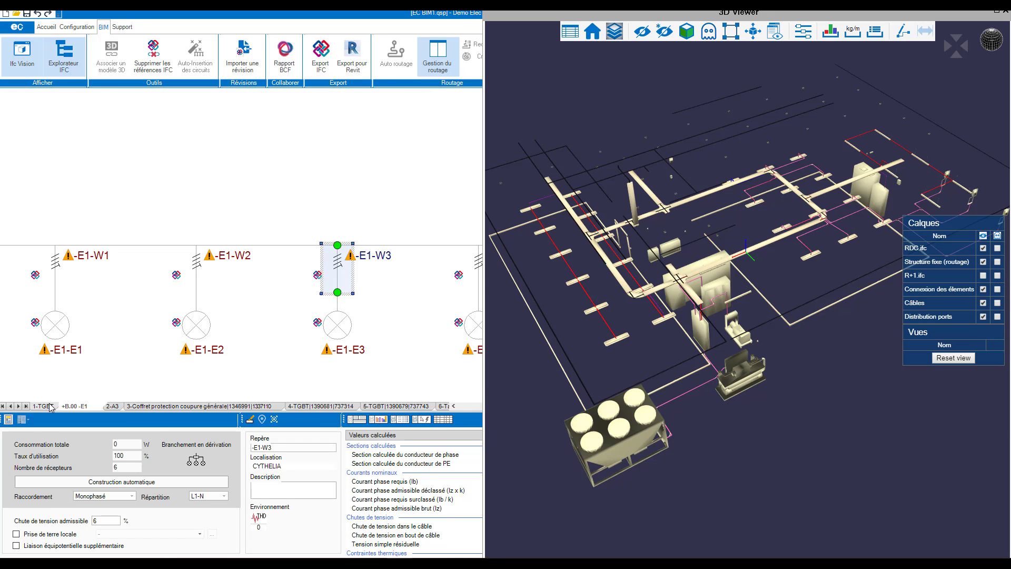
Step: Open the A3 page and auto-route cables W2, W3 and W9 feeding the three vehicle charging loads G2, G3 and G4
{"action": "scroll", "coordinate": [244, 280], "scroll_direction": "down", "scroll_amount": 3}
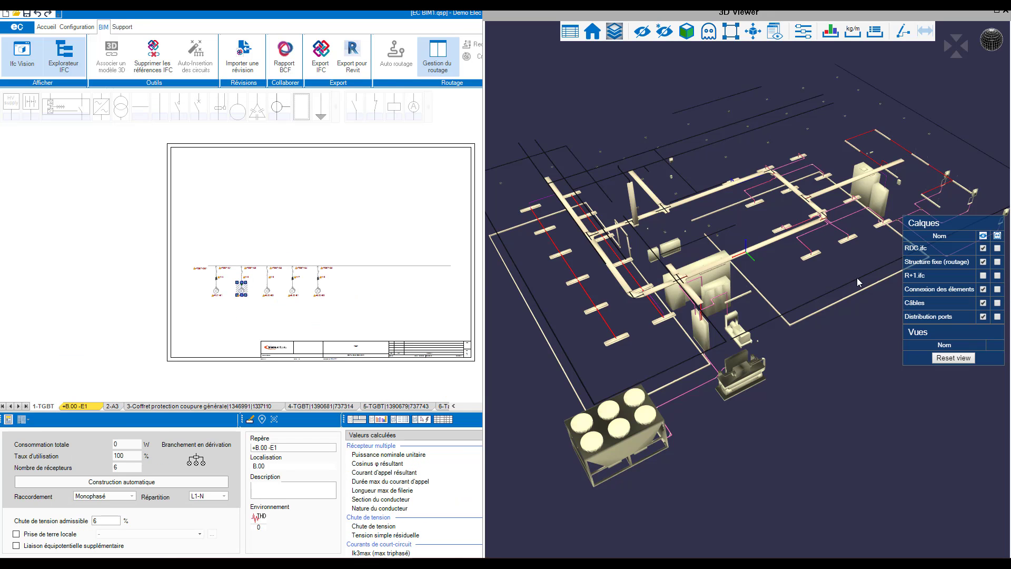
{"action": "middle_click_drag", "start_coordinate": [843, 263], "coordinate": [651, 295]}
{"action": "scroll", "coordinate": [683, 250], "scroll_direction": "up", "scroll_amount": 3}
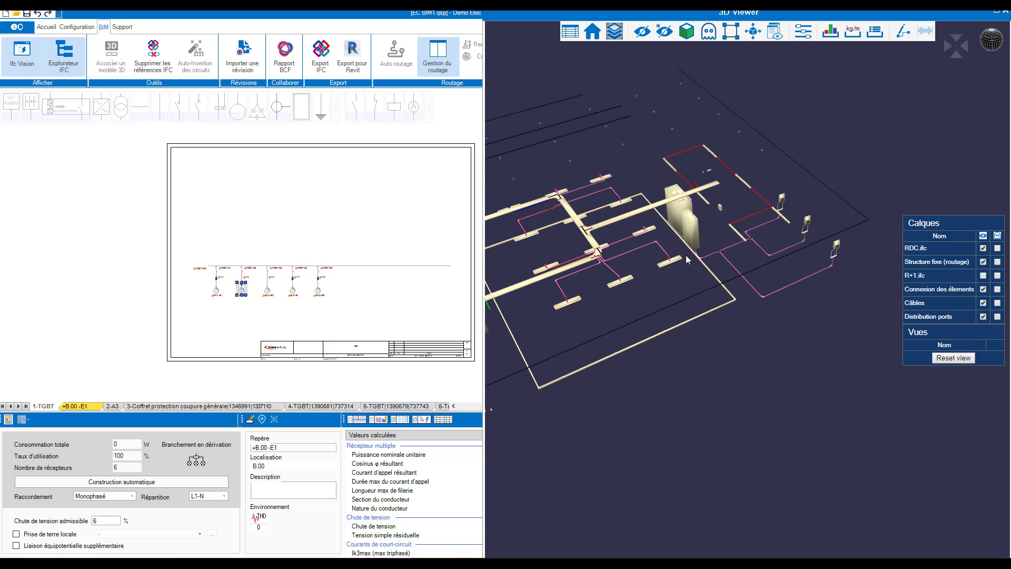
{"action": "left_click", "coordinate": [111, 406]}
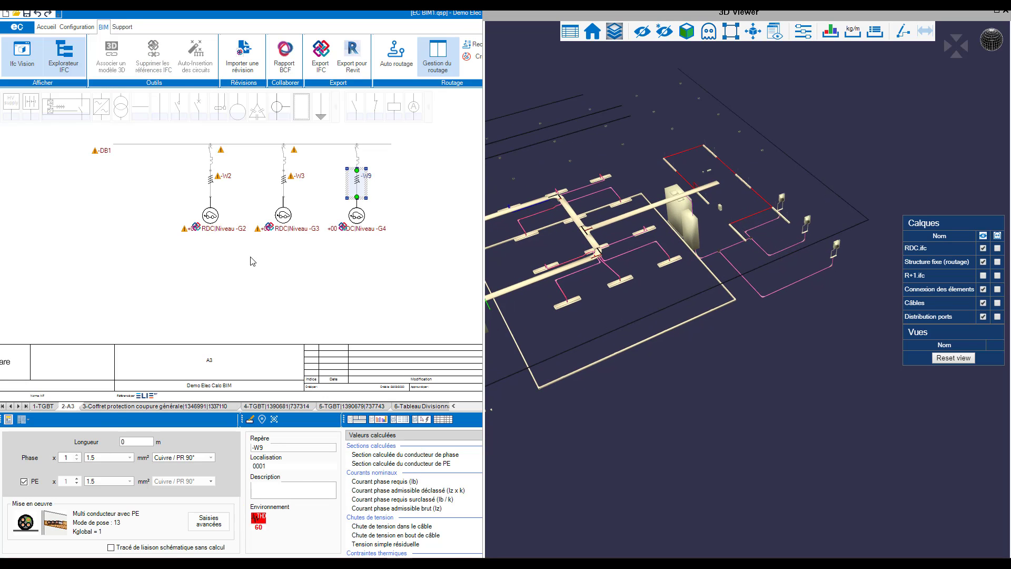
{"action": "left_click", "coordinate": [389, 219]}
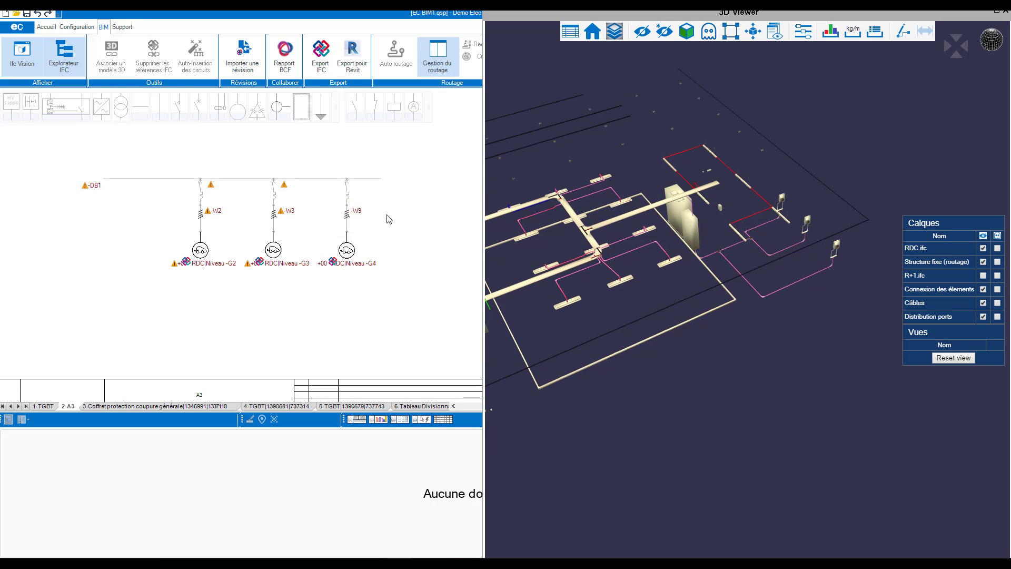
{"action": "left_click_drag", "start_coordinate": [380, 219], "coordinate": [200, 216]}
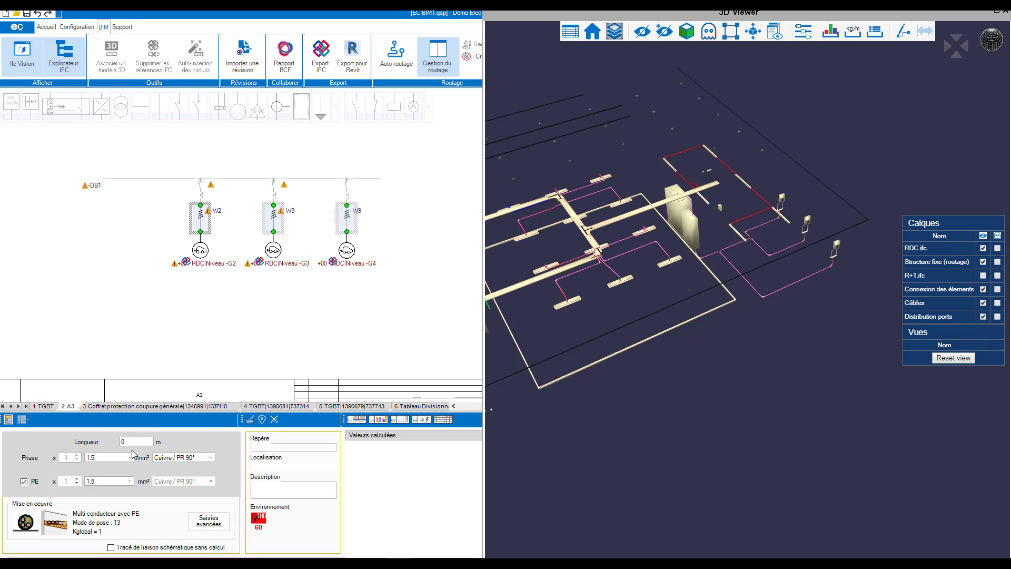
{"action": "left_click", "coordinate": [396, 68]}
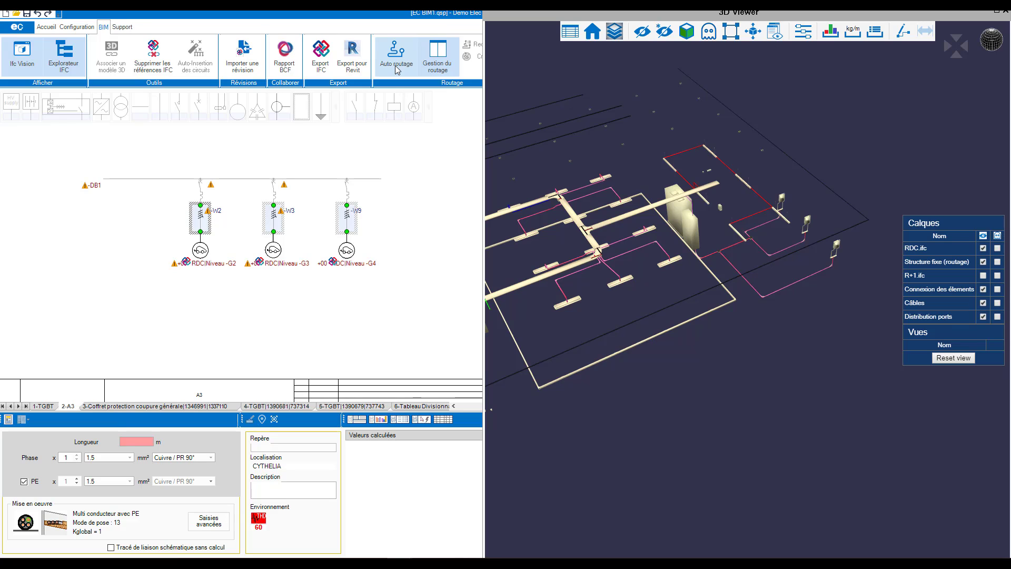
Step: Check cable W2, highlight the routes of W9, W3 and W2 in 3D through the cable list, and return to TGBT with the list closed
{"action": "left_click", "coordinate": [203, 220]}
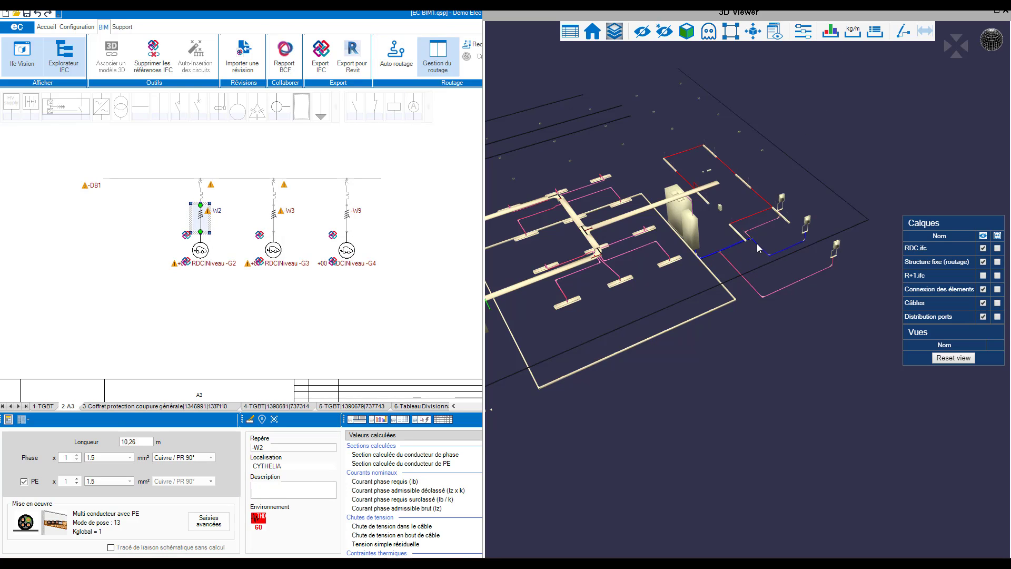
{"action": "left_click", "coordinate": [874, 31]}
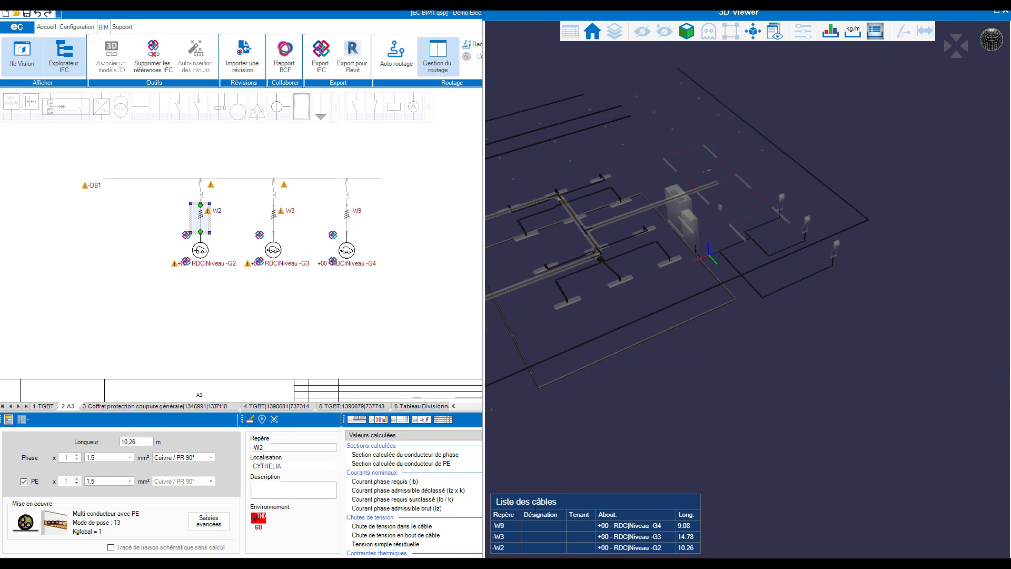
{"action": "left_click", "coordinate": [509, 528]}
{"action": "left_click", "coordinate": [509, 536]}
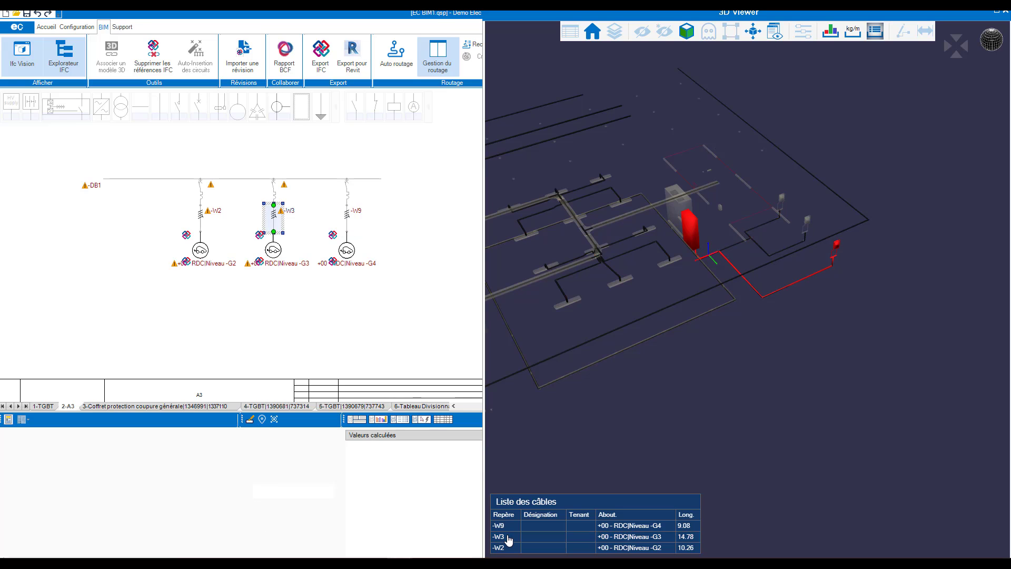
{"action": "left_click", "coordinate": [504, 548]}
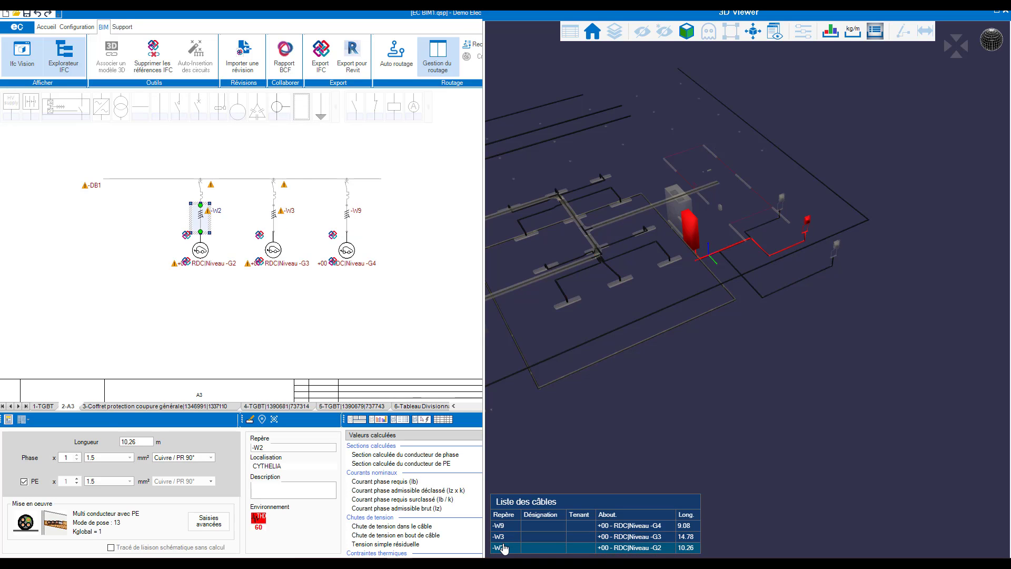
{"action": "left_click", "coordinate": [191, 351]}
{"action": "left_click", "coordinate": [43, 406]}
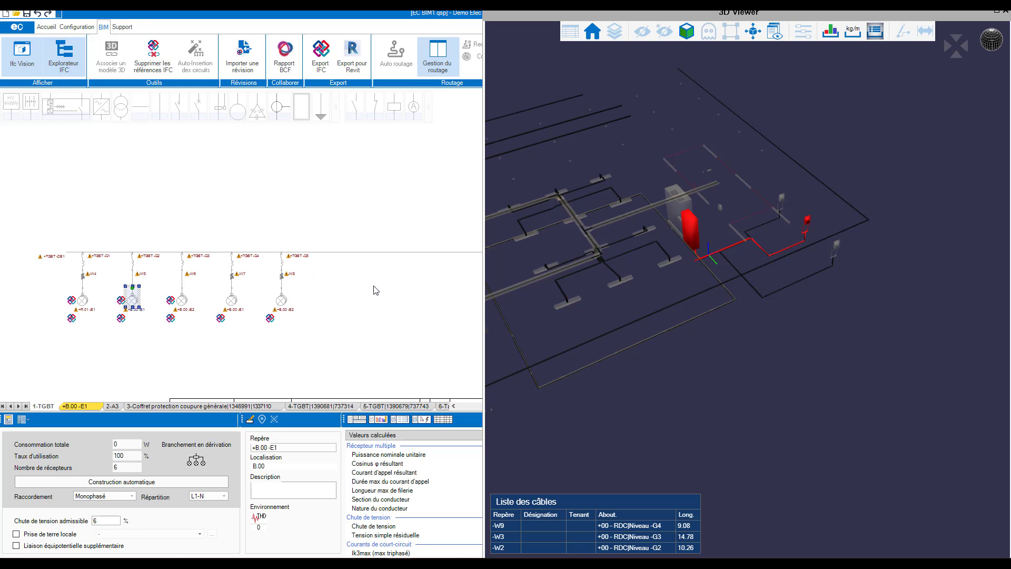
{"action": "left_click", "coordinate": [874, 33]}
Step: Add a new outgoing circuit with a circuit breaker and a cable on the TGBT busbar, beside the -Q5 circuit
{"action": "scroll", "coordinate": [751, 315], "scroll_direction": "down", "scroll_amount": 4}
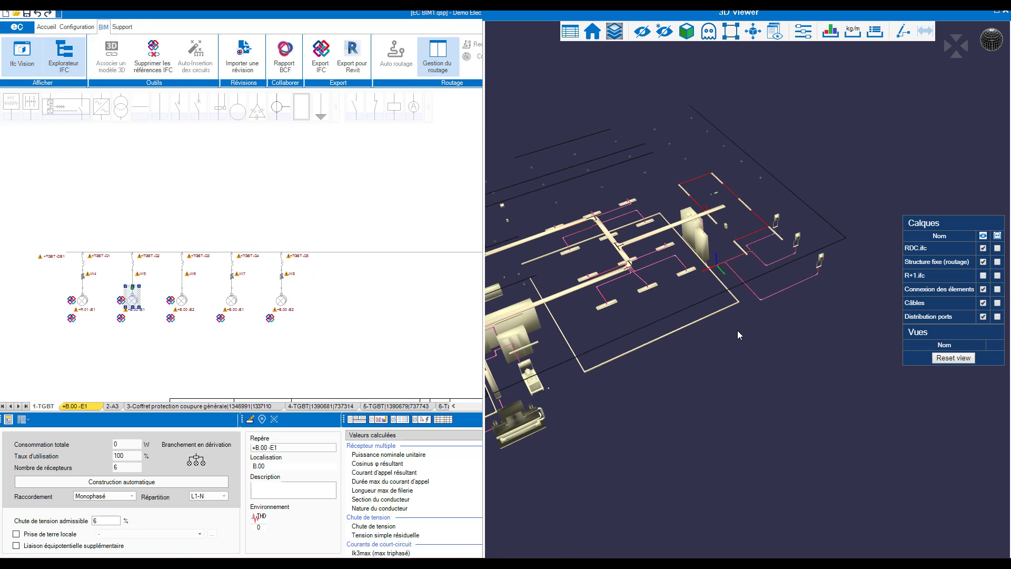
{"action": "middle_click_drag", "start_coordinate": [667, 374], "coordinate": [770, 312]}
{"action": "scroll", "coordinate": [366, 282], "scroll_direction": "up", "scroll_amount": 2}
{"action": "left_click", "coordinate": [348, 271]}
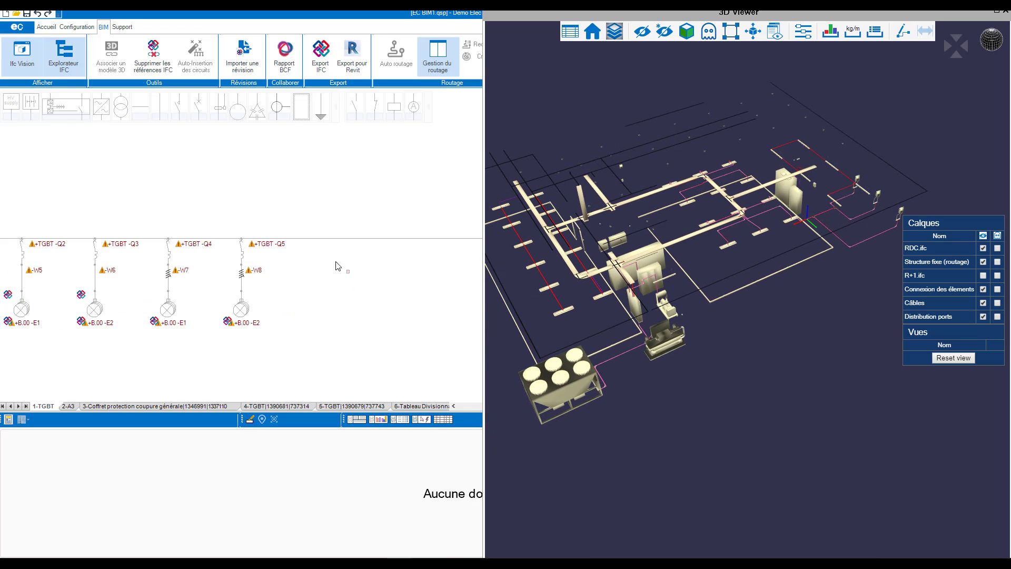
{"action": "left_click", "coordinate": [315, 236]}
{"action": "left_click_drag", "start_coordinate": [295, 255], "coordinate": [296, 252]}
{"action": "left_click", "coordinate": [298, 241]}
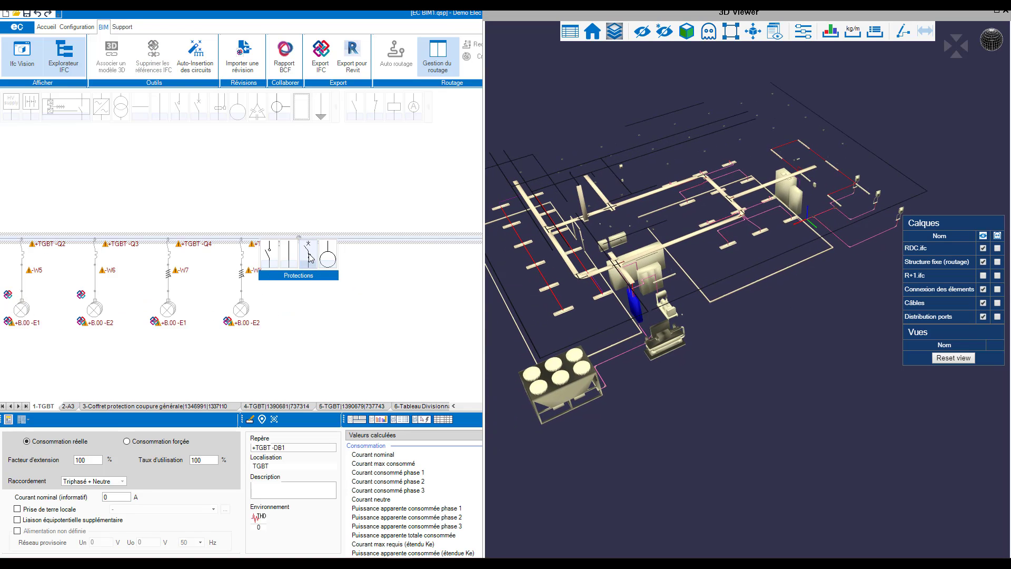
{"action": "left_click", "coordinate": [308, 257]}
{"action": "left_click", "coordinate": [287, 286]}
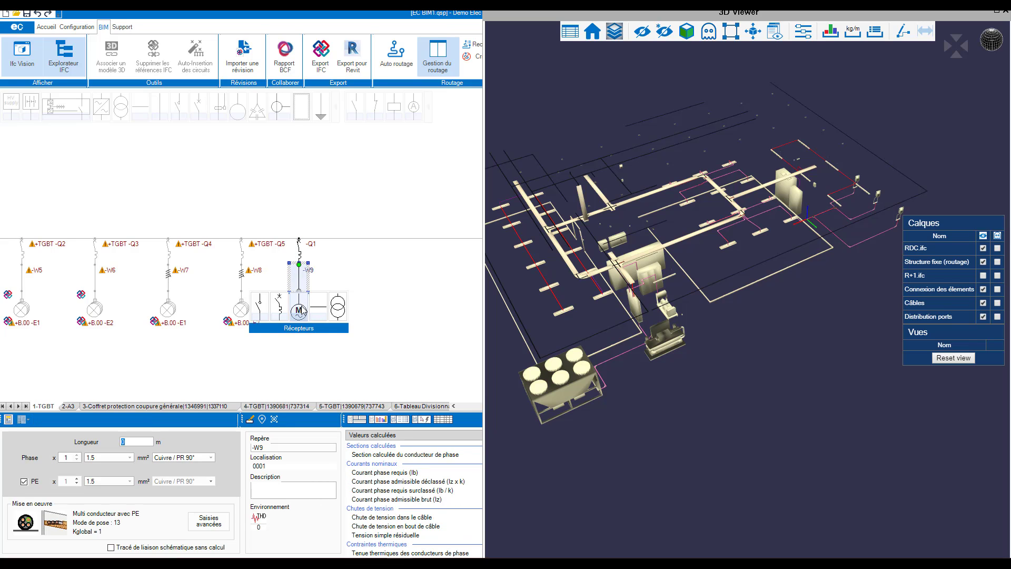
Step: Add a motor load at the end of the new cable and associate it with the condenser in the 3D model
{"action": "left_click", "coordinate": [300, 310]}
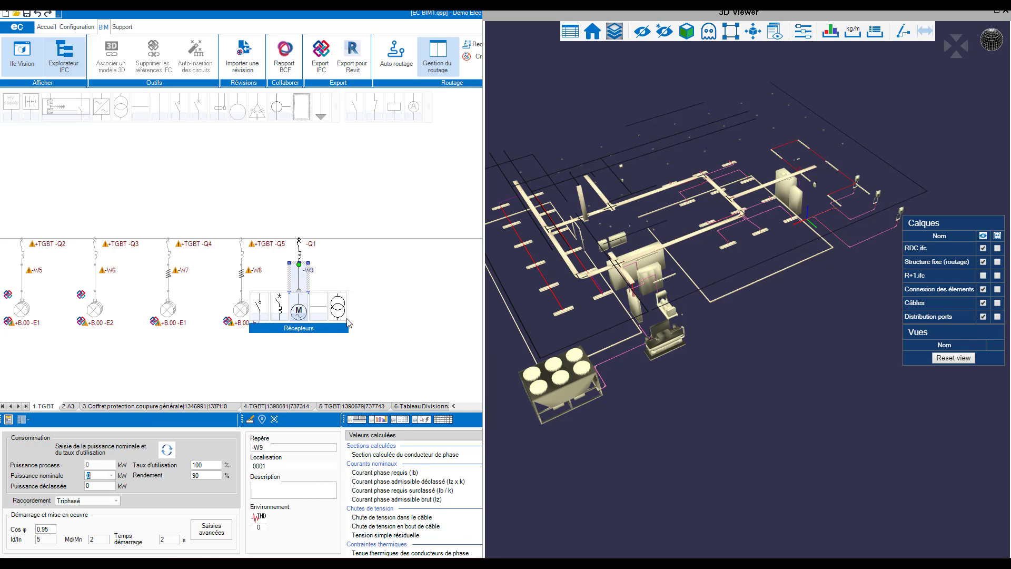
{"action": "left_click", "coordinate": [665, 342]}
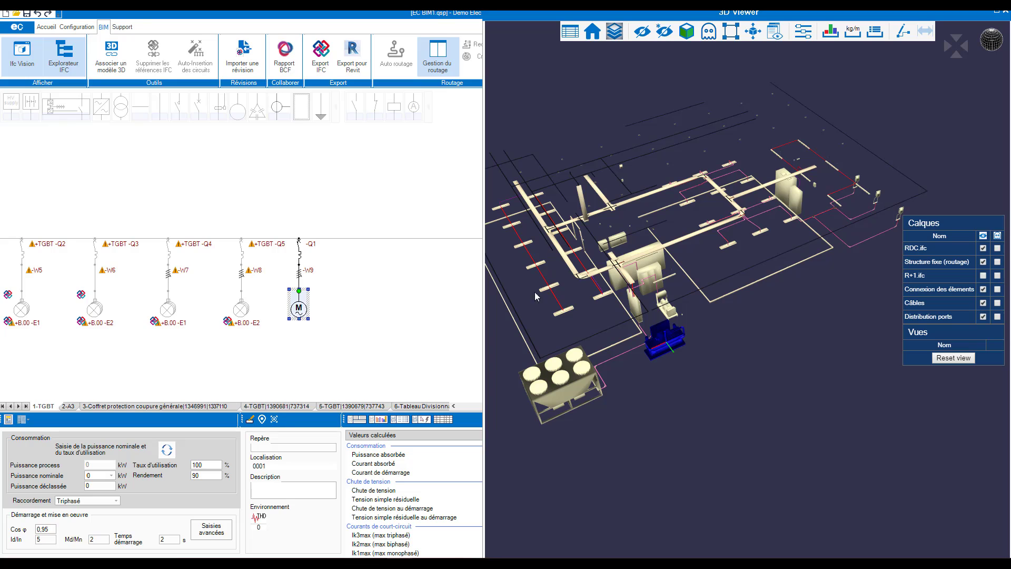
{"action": "left_click", "coordinate": [114, 59]}
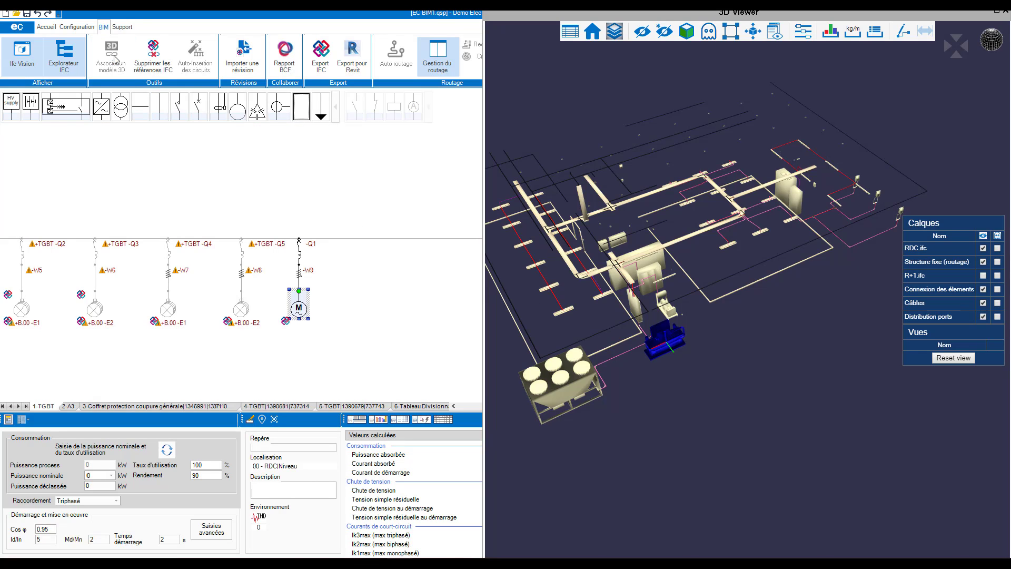
Step: Auto-route cable W9 feeding the motor and inspect its route to the condenser in the 3D model
{"action": "left_click", "coordinate": [298, 275]}
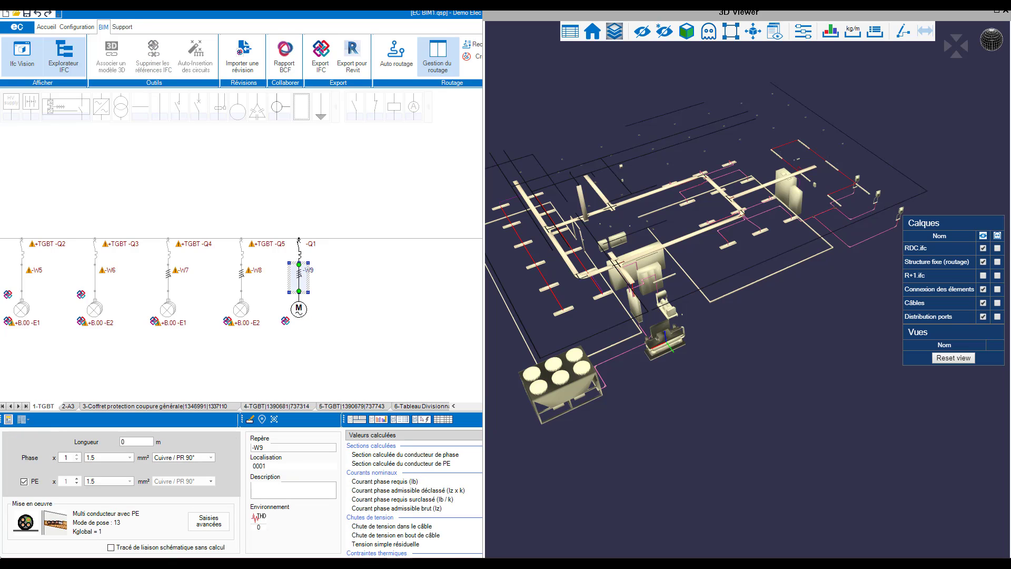
{"action": "left_click", "coordinate": [403, 65]}
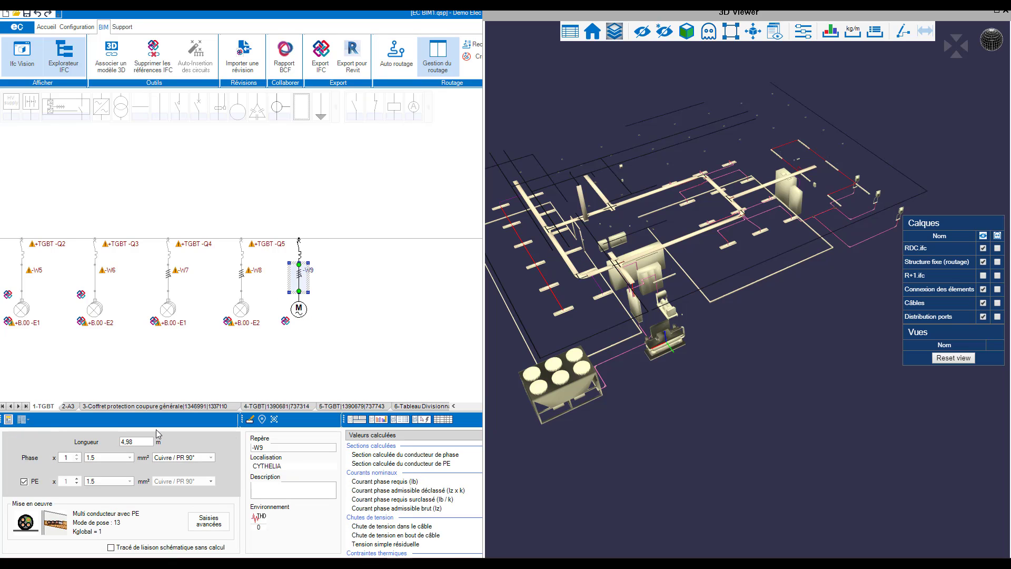
{"action": "scroll", "coordinate": [638, 329], "scroll_direction": "up", "scroll_amount": 5}
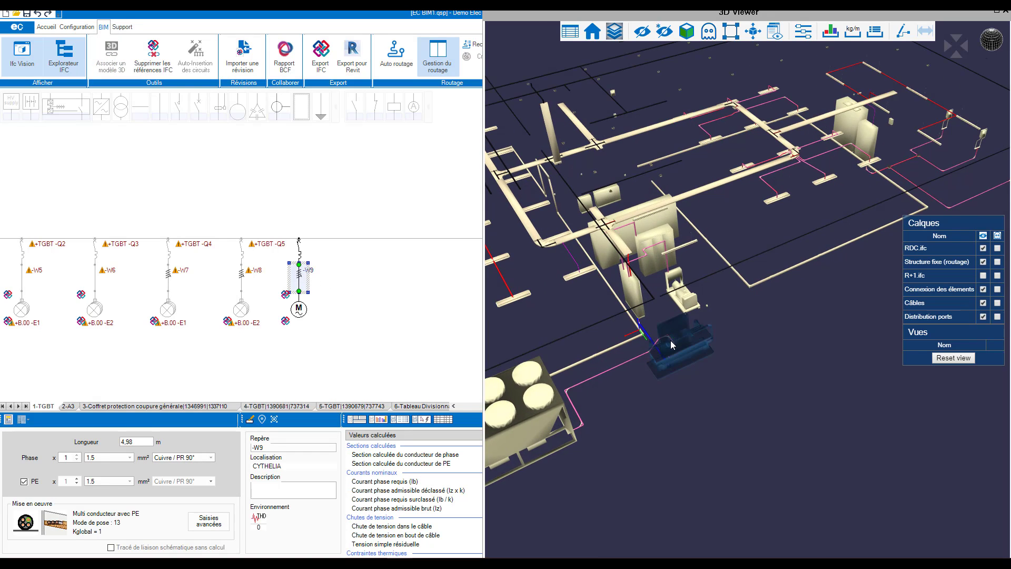
{"action": "scroll", "coordinate": [671, 340], "scroll_direction": "up", "scroll_amount": 2}
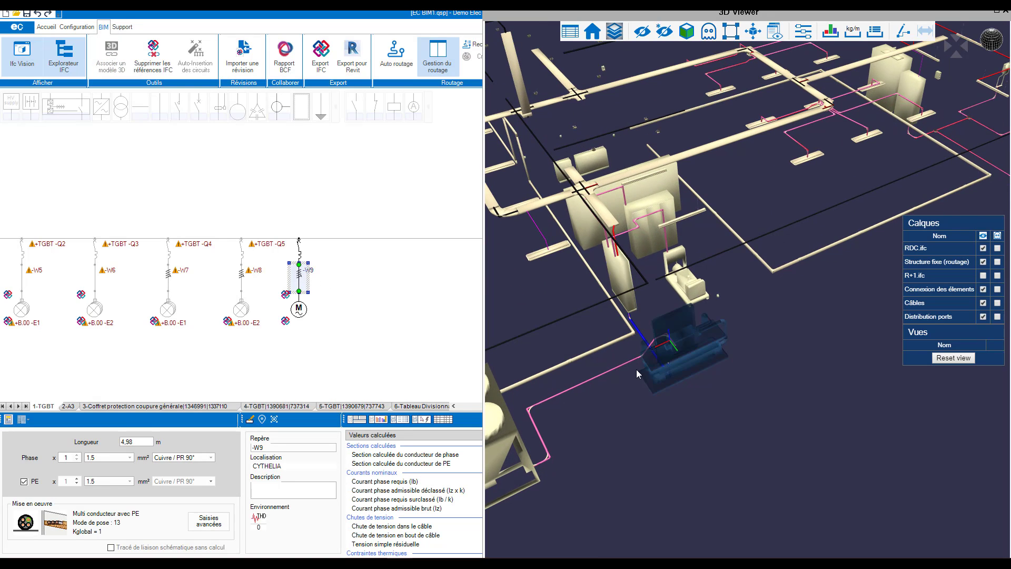
{"action": "scroll", "coordinate": [372, 333], "scroll_direction": "down", "scroll_amount": 5}
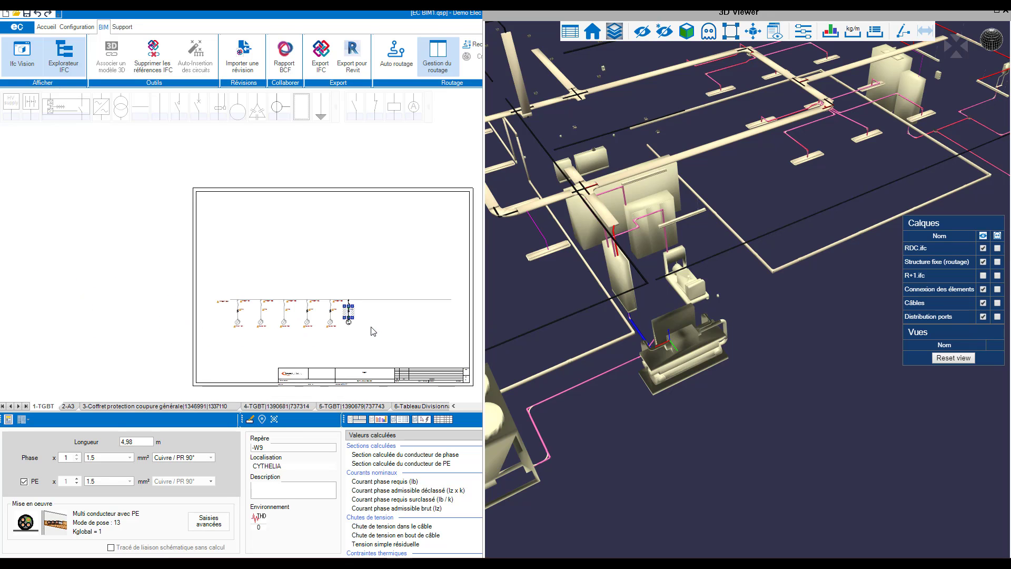
{"action": "middle_click_drag", "start_coordinate": [372, 332], "coordinate": [317, 319]}
Step: Open the IFC explorer, refresh the TGBT connections tree, check the condenser under Circuit n°09, and close the explorer
{"action": "left_click", "coordinate": [211, 516]}
{"action": "left_click_drag", "start_coordinate": [673, 205], "coordinate": [644, 40]}
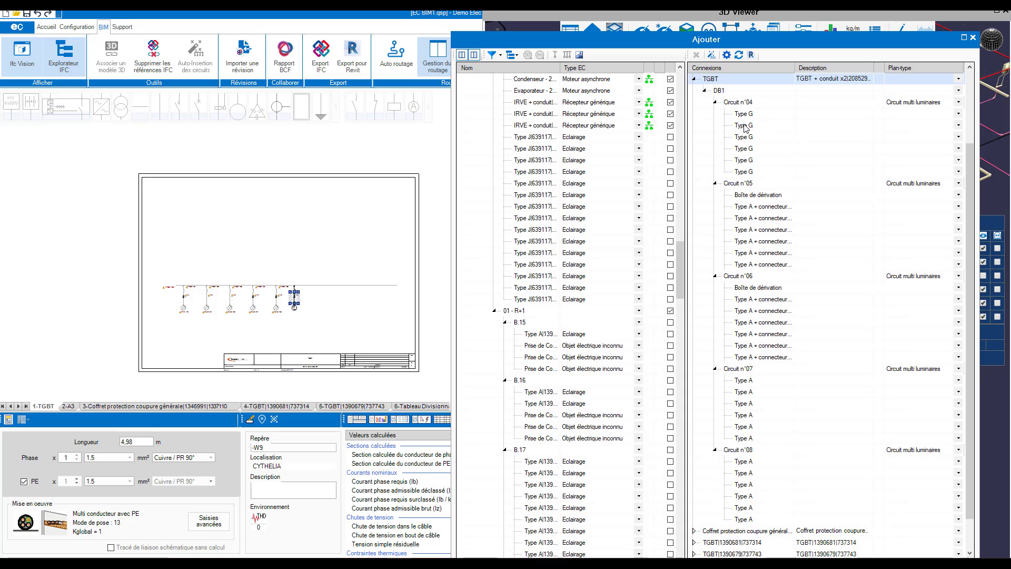
{"action": "scroll", "coordinate": [756, 343], "scroll_direction": "down", "scroll_amount": 2}
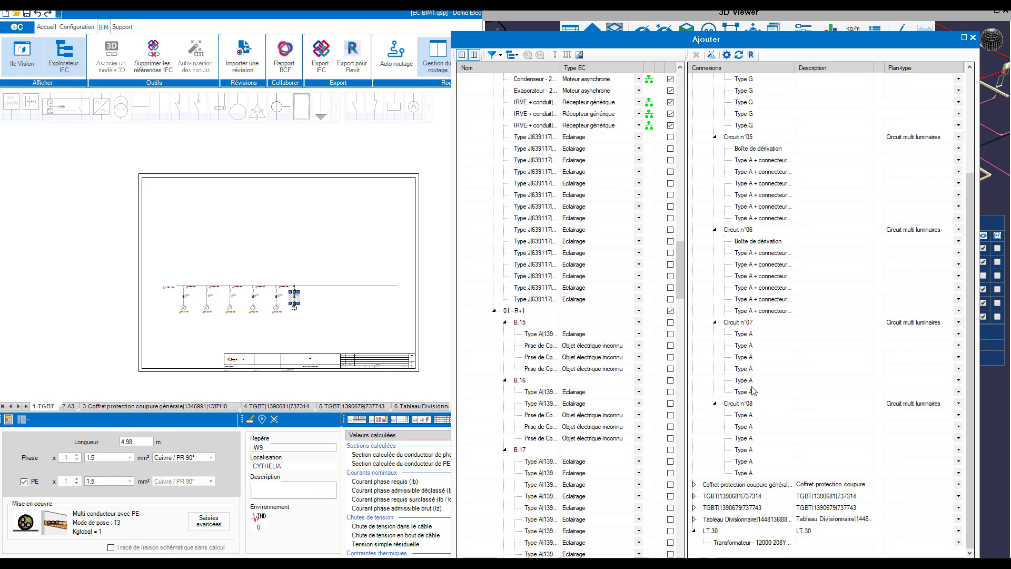
{"action": "scroll", "coordinate": [736, 191], "scroll_direction": "up", "scroll_amount": 2}
{"action": "scroll", "coordinate": [736, 186], "scroll_direction": "down", "scroll_amount": 2}
{"action": "left_click", "coordinate": [739, 56]}
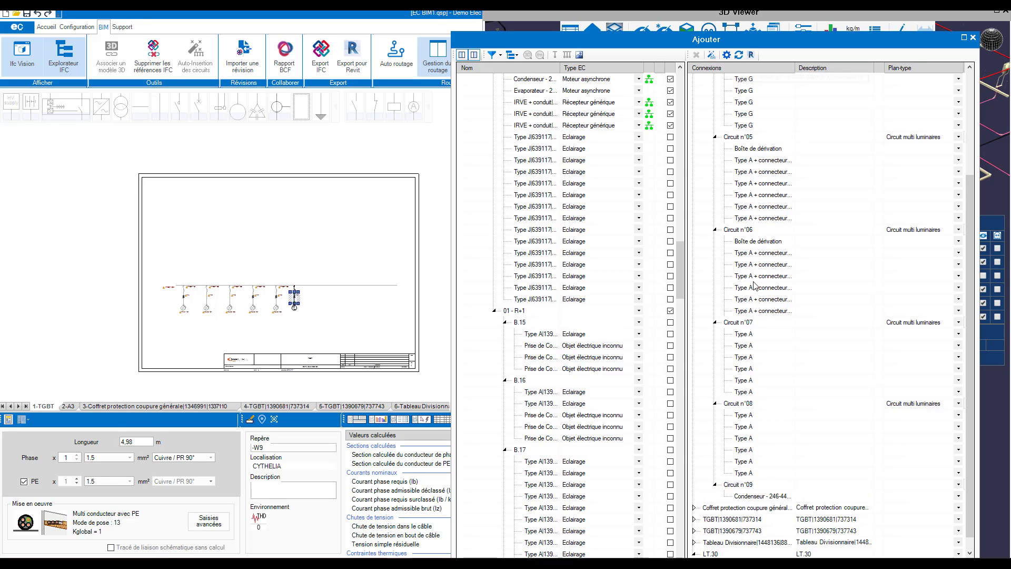
{"action": "left_click", "coordinate": [764, 496]}
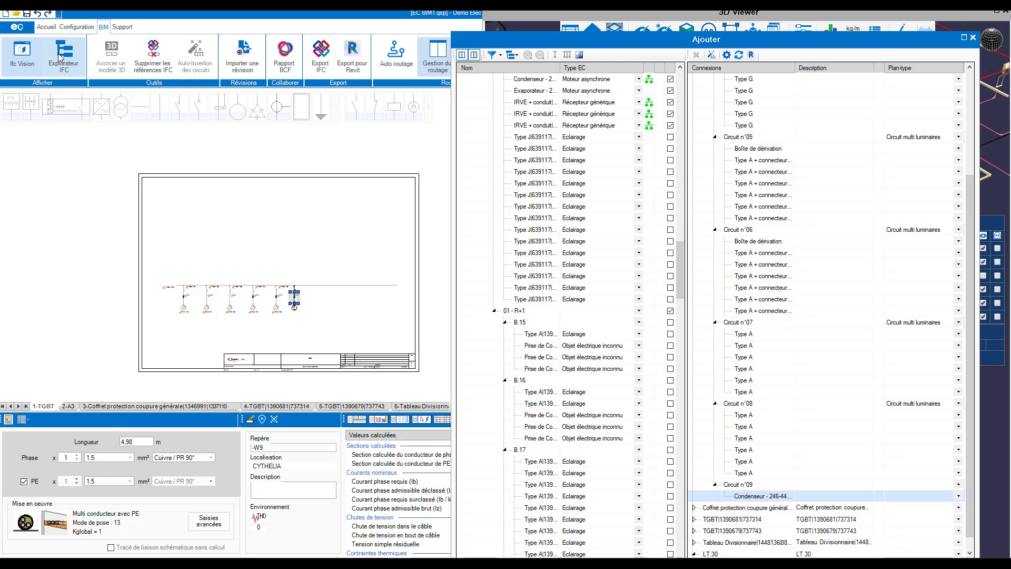
{"action": "left_click", "coordinate": [61, 57]}
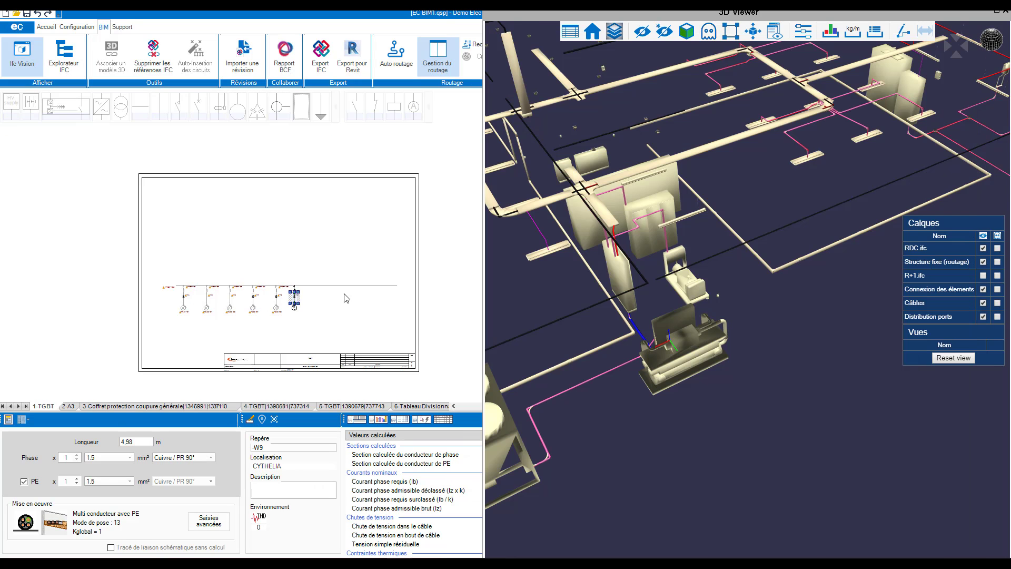
Step: Add another circuit breaker and cable on the TGBT busbar, beside the motor circuit
{"action": "scroll", "coordinate": [345, 298], "scroll_direction": "up", "scroll_amount": 2}
{"action": "left_click", "coordinate": [296, 281]}
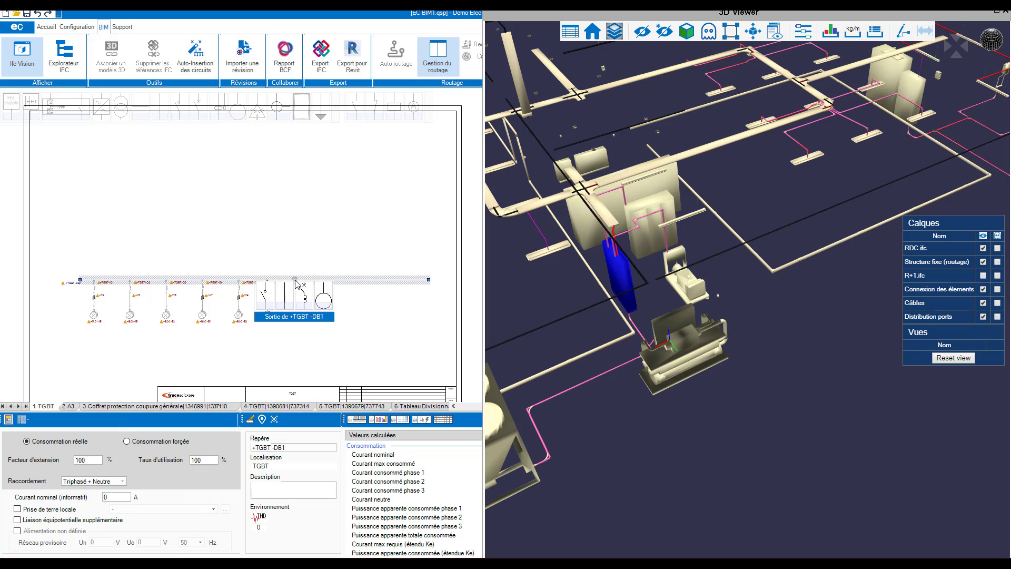
{"action": "left_click", "coordinate": [303, 296]}
{"action": "left_click", "coordinate": [280, 309]}
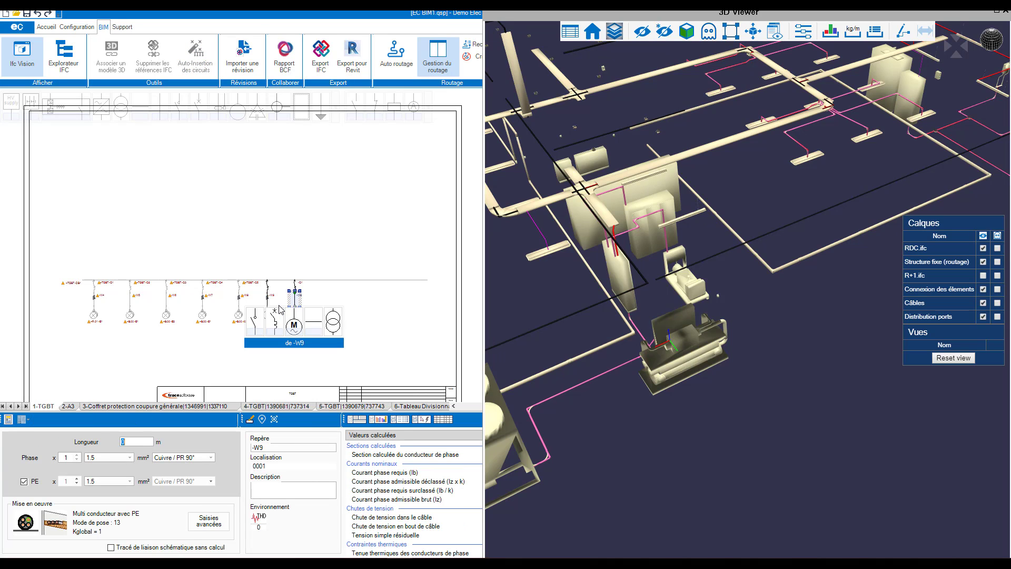
Step: Place a page link at the end of the new cable and continue it to the A3 page
{"action": "left_click", "coordinate": [321, 107]}
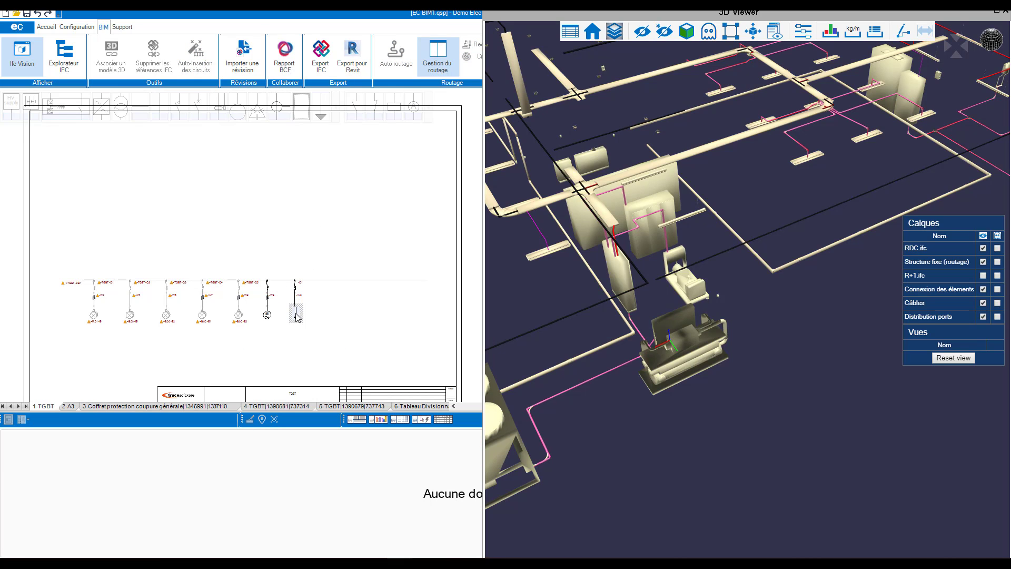
{"action": "right_click", "coordinate": [294, 317]}
{"action": "mouse_move", "coordinate": [337, 338]}
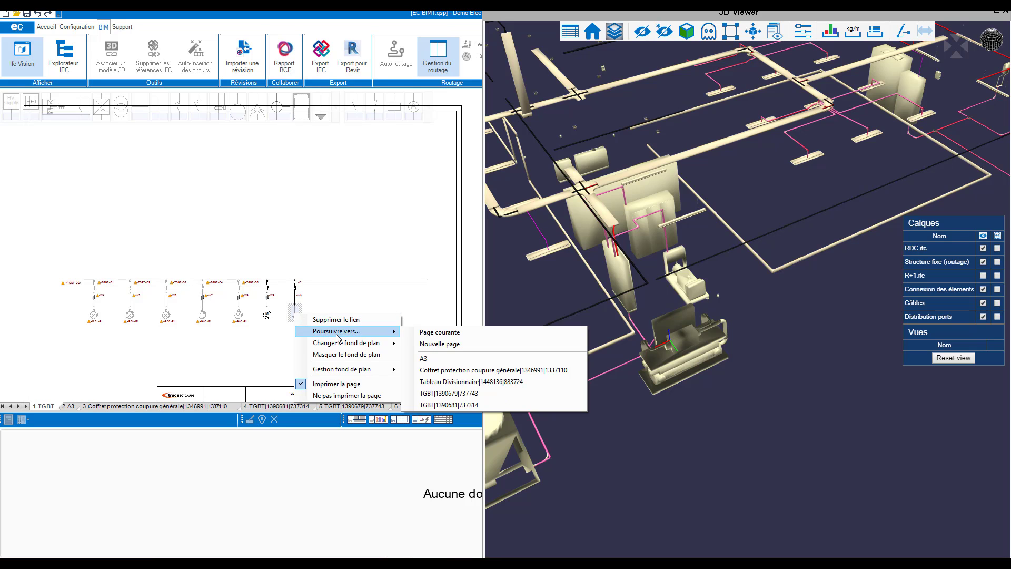
{"action": "left_click", "coordinate": [430, 358]}
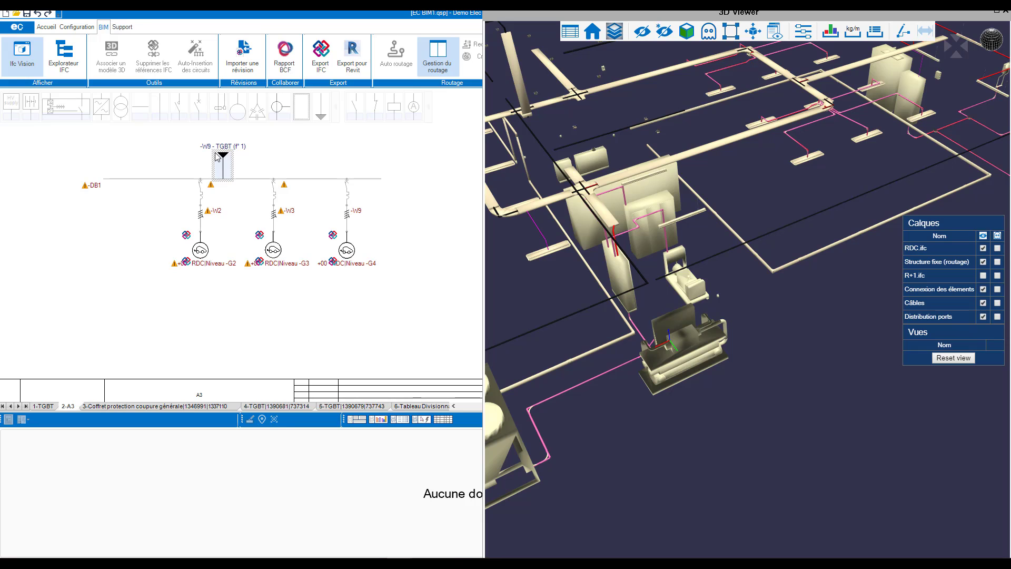
Step: Auto-route the cable feeding board A3 from the TGBT page and check its path in the 3D model
{"action": "left_click", "coordinate": [38, 408]}
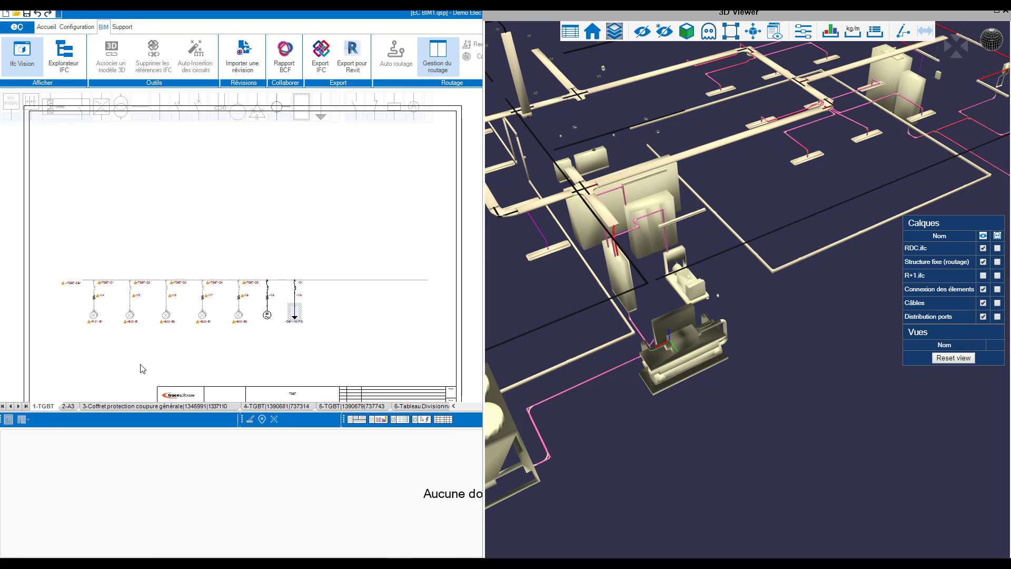
{"action": "left_click", "coordinate": [293, 298]}
{"action": "scroll", "coordinate": [298, 306], "scroll_direction": "up", "scroll_amount": 3}
{"action": "left_click", "coordinate": [297, 303]}
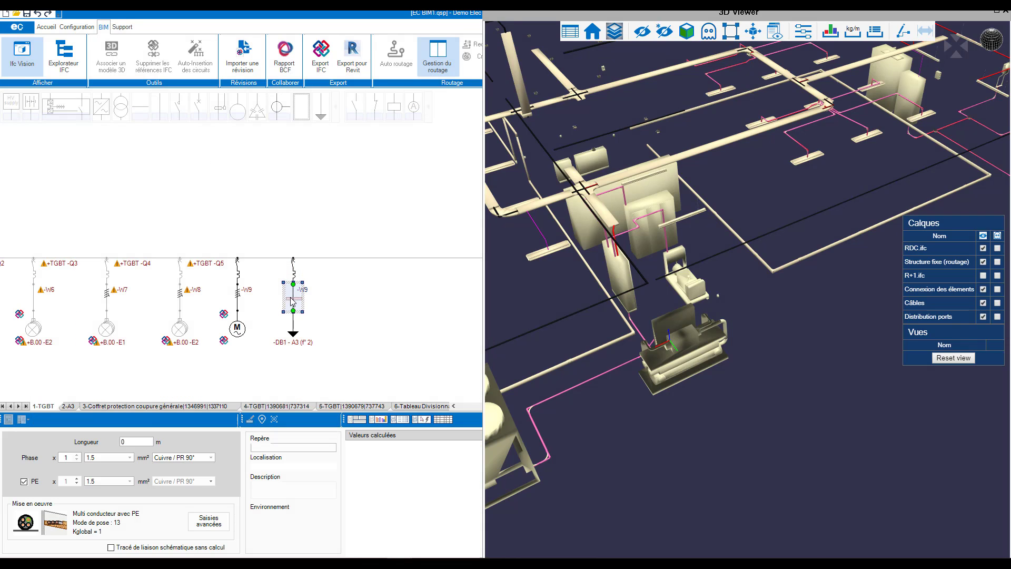
{"action": "left_click", "coordinate": [397, 66]}
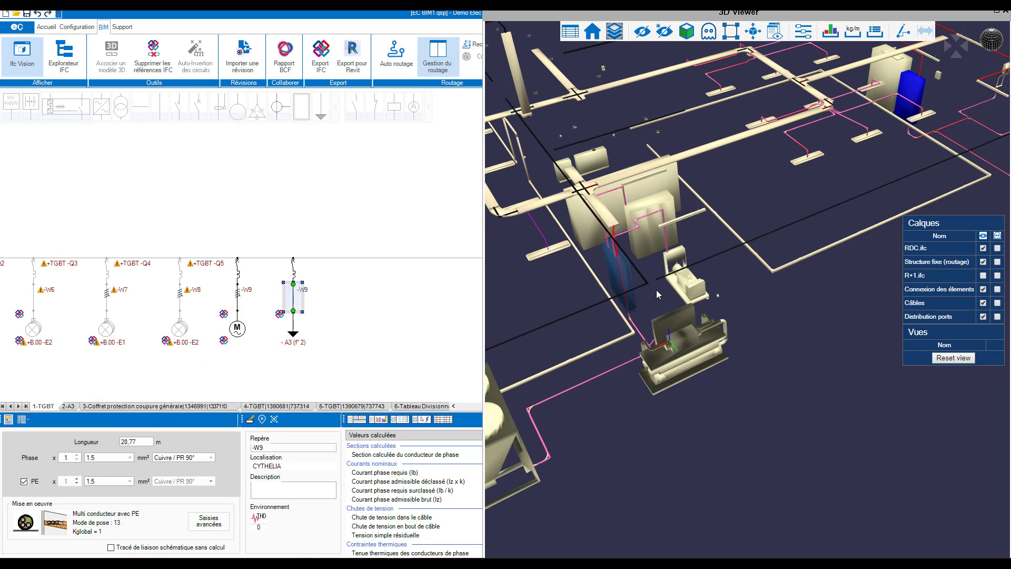
{"action": "left_click", "coordinate": [330, 294]}
{"action": "left_click", "coordinate": [299, 300]}
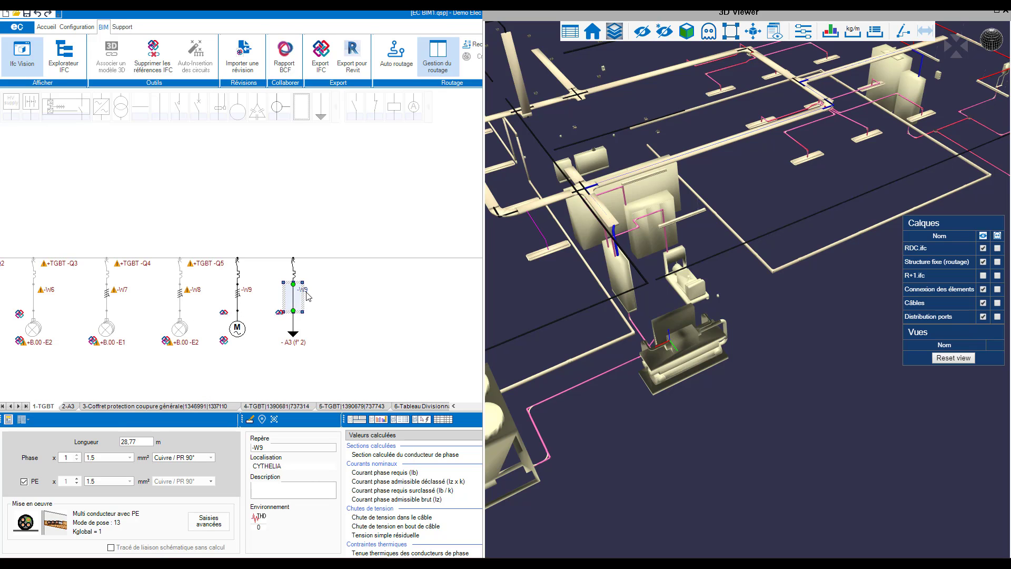
Step: Close the 3D model view and place the INV changeover block on the TGBT busbar
{"action": "scroll", "coordinate": [307, 295], "scroll_direction": "down", "scroll_amount": 3}
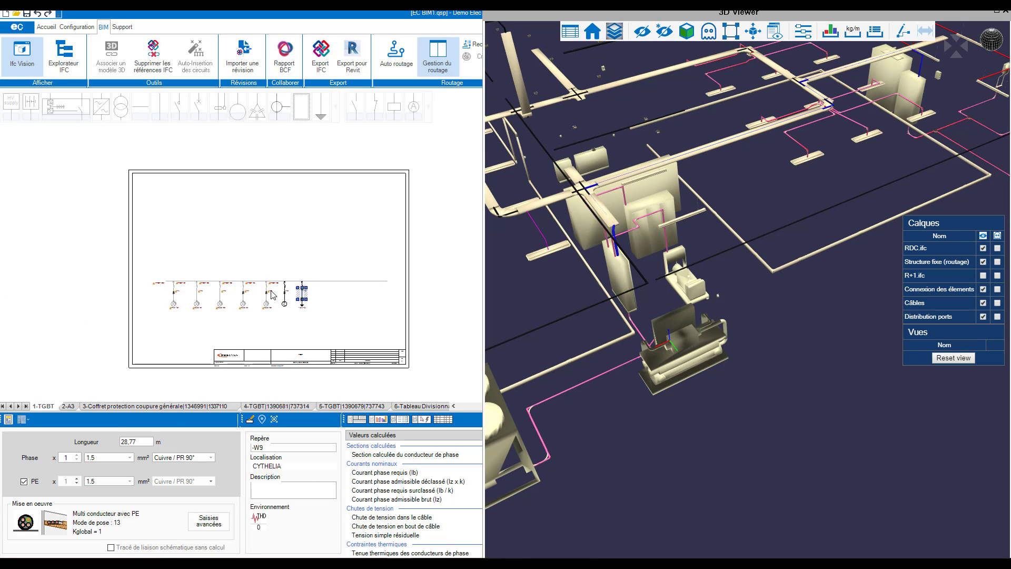
{"action": "scroll", "coordinate": [272, 295], "scroll_direction": "up", "scroll_amount": 3}
{"action": "scroll", "coordinate": [210, 289], "scroll_direction": "down", "scroll_amount": 3}
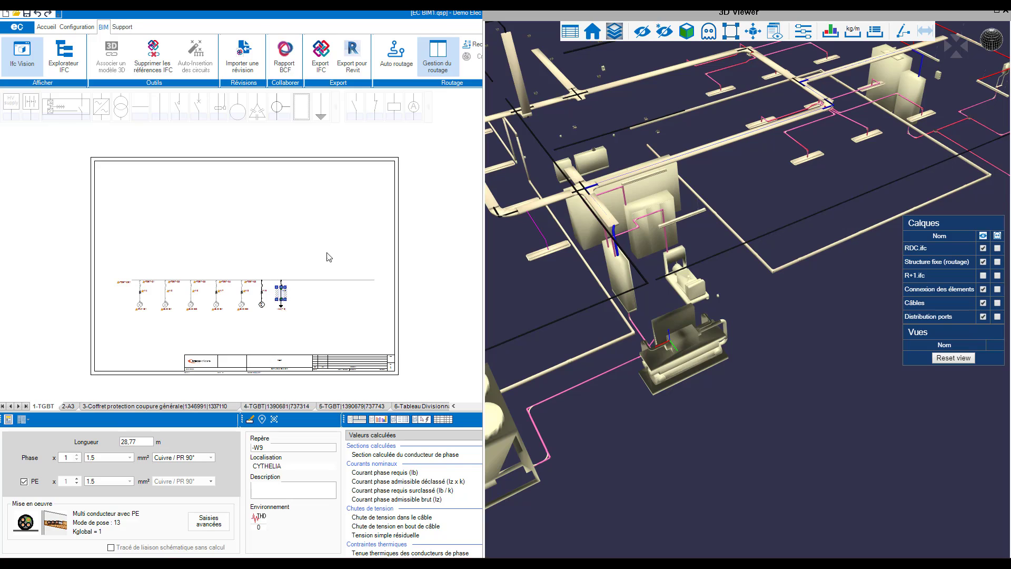
{"action": "left_click", "coordinate": [25, 57]}
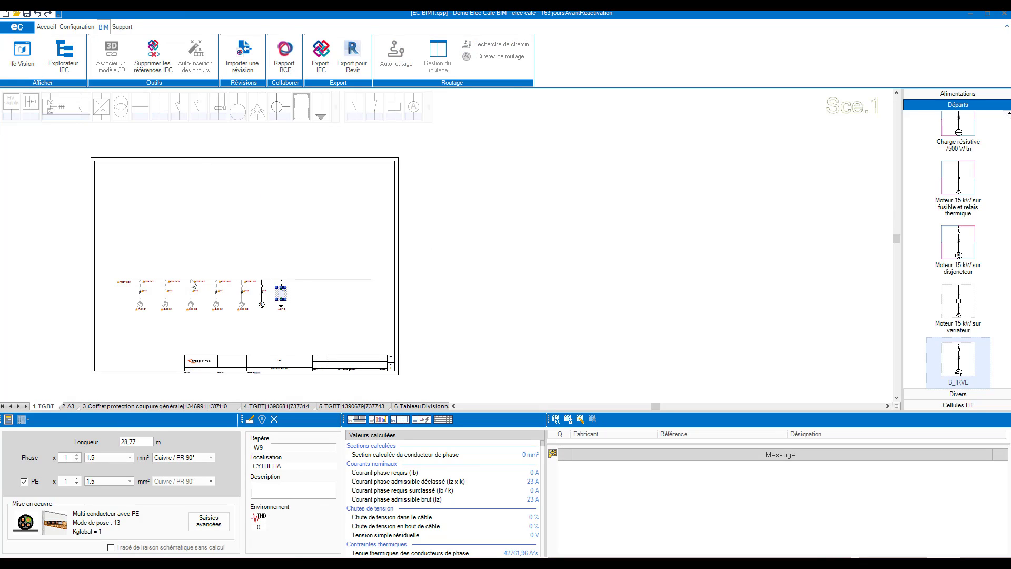
{"action": "scroll", "coordinate": [193, 284], "scroll_direction": "up", "scroll_amount": 2}
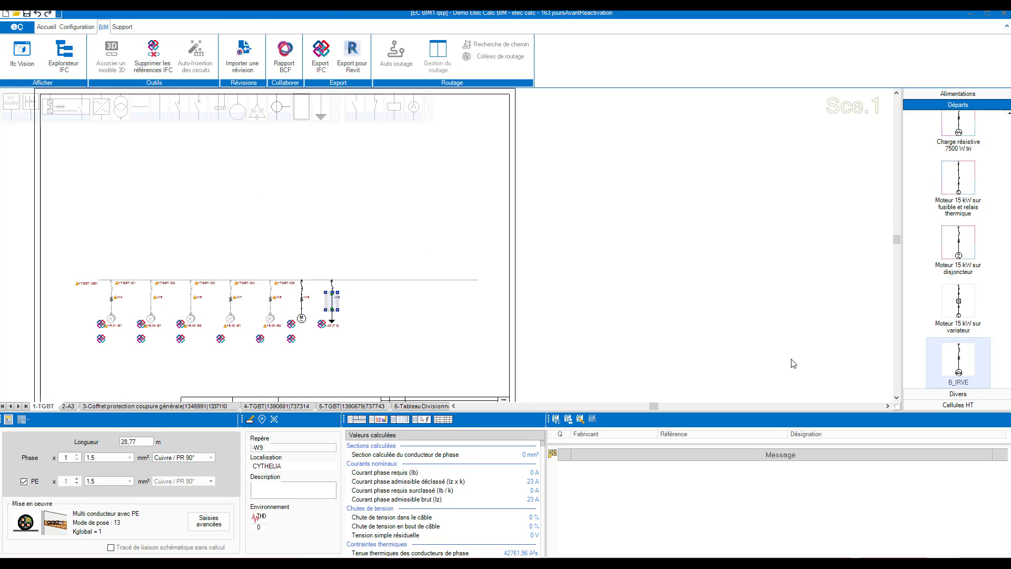
{"action": "left_click", "coordinate": [924, 394]}
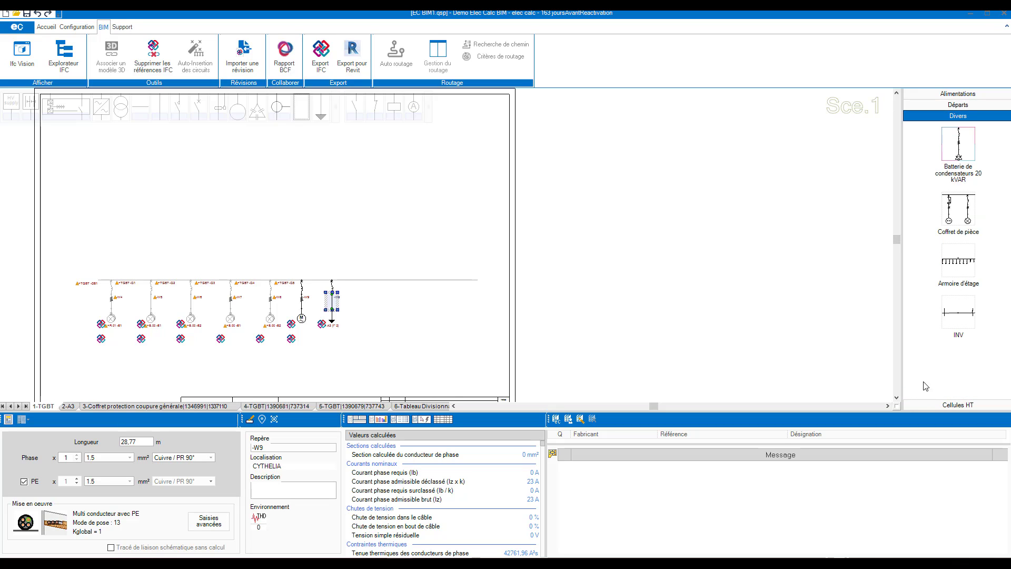
{"action": "mouse_move", "coordinate": [956, 316]}
{"action": "left_mouse_down"}
{"action": "mouse_move", "coordinate": [254, 264]}
{"action": "mouse_move", "coordinate": [203, 239]}
{"action": "mouse_move", "coordinate": [160, 275]}
{"action": "left_mouse_up"}
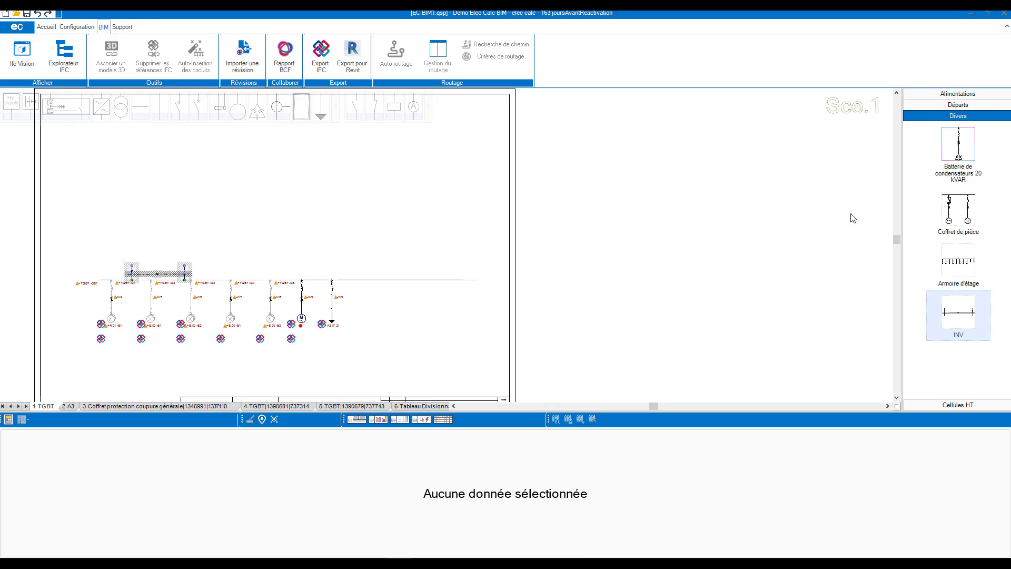
Step: Connect a GE-630 KVA generator and a Trasnfo 1000 Kva TNS supply to the two changeover inputs
{"action": "left_click", "coordinate": [938, 105]}
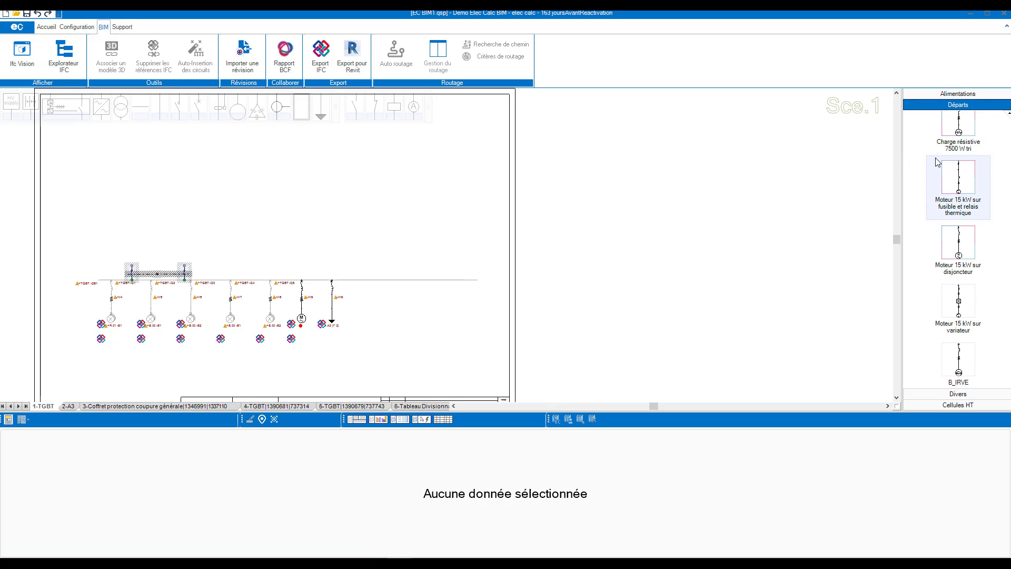
{"action": "scroll", "coordinate": [955, 224], "scroll_direction": "up", "scroll_amount": 3}
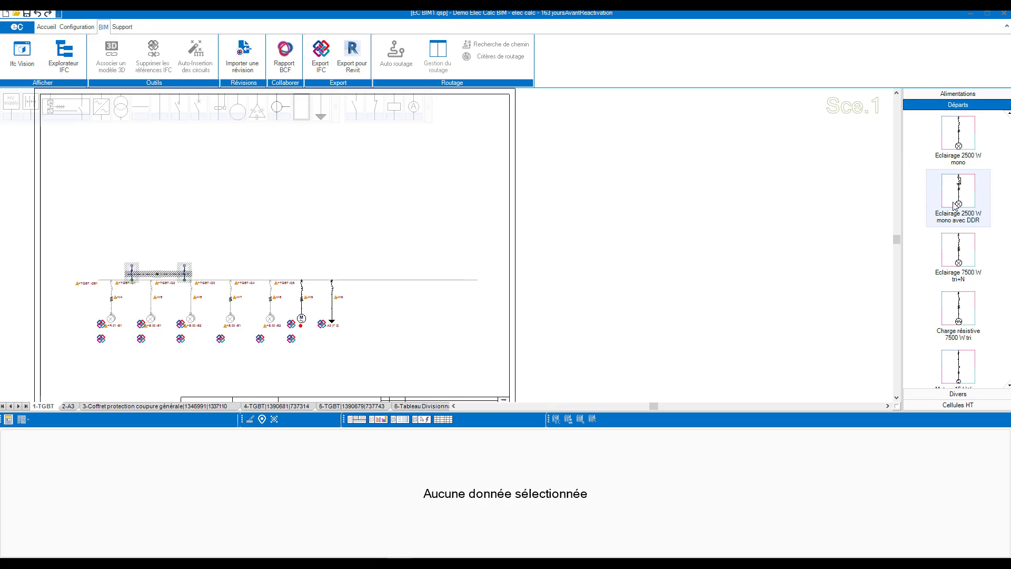
{"action": "left_click", "coordinate": [957, 96]}
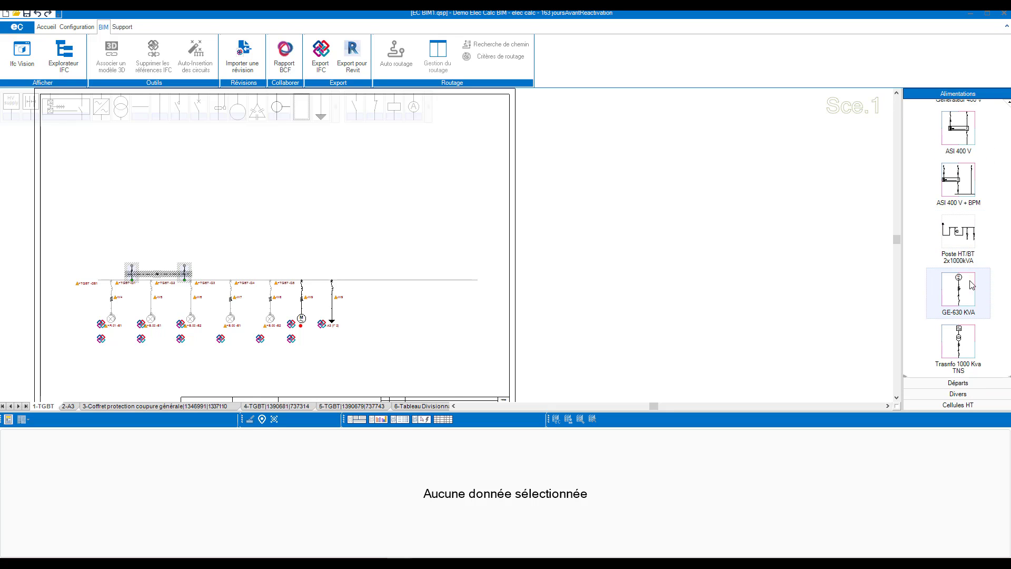
{"action": "mouse_move", "coordinate": [972, 298]}
{"action": "left_mouse_down"}
{"action": "mouse_move", "coordinate": [488, 222]}
{"action": "mouse_move", "coordinate": [176, 221]}
{"action": "mouse_move", "coordinate": [184, 242]}
{"action": "left_mouse_up"}
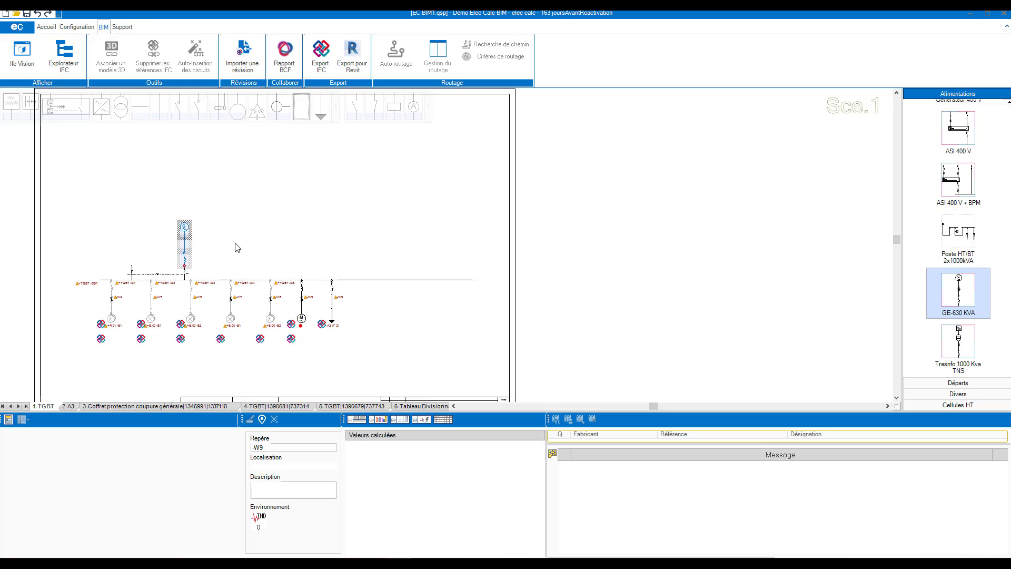
{"action": "mouse_move", "coordinate": [941, 343]}
{"action": "left_mouse_down"}
{"action": "mouse_move", "coordinate": [135, 217]}
{"action": "mouse_move", "coordinate": [132, 239]}
{"action": "left_mouse_up"}
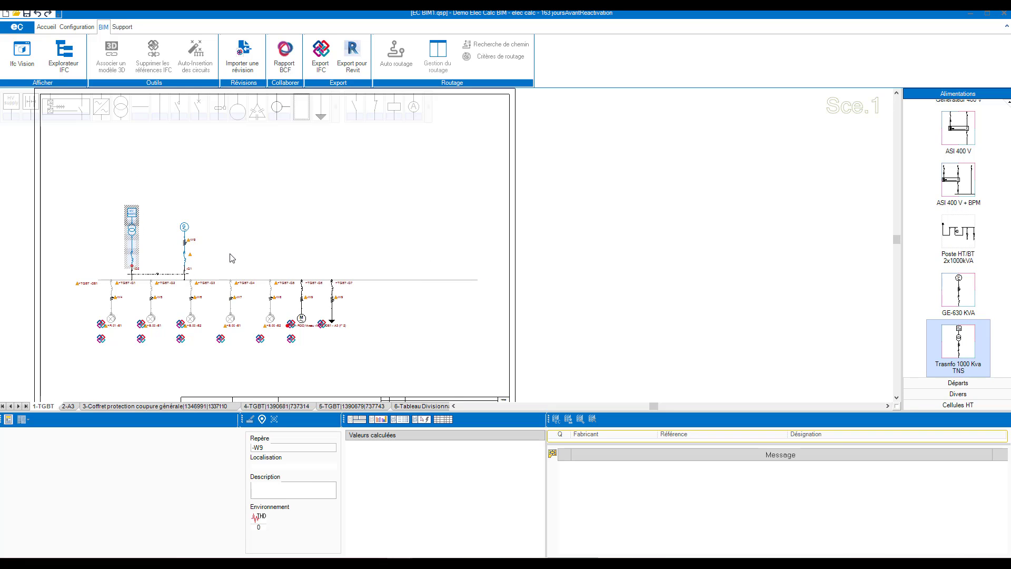
Step: Insert the TGBT location frame around the busbar, changeover and outgoing breakers, and extend its upper edge
{"action": "left_click", "coordinate": [43, 27]}
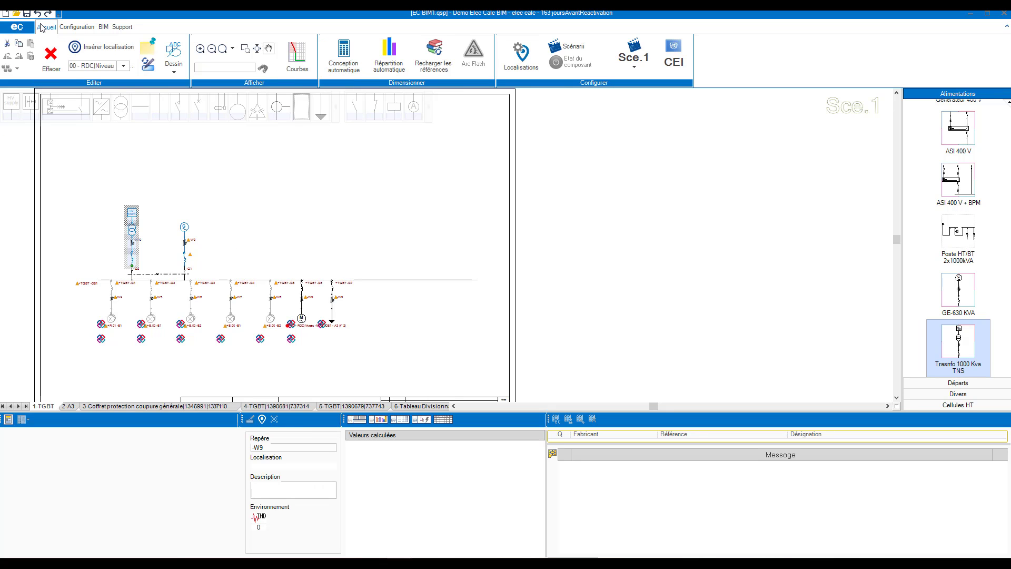
{"action": "left_click", "coordinate": [132, 66]}
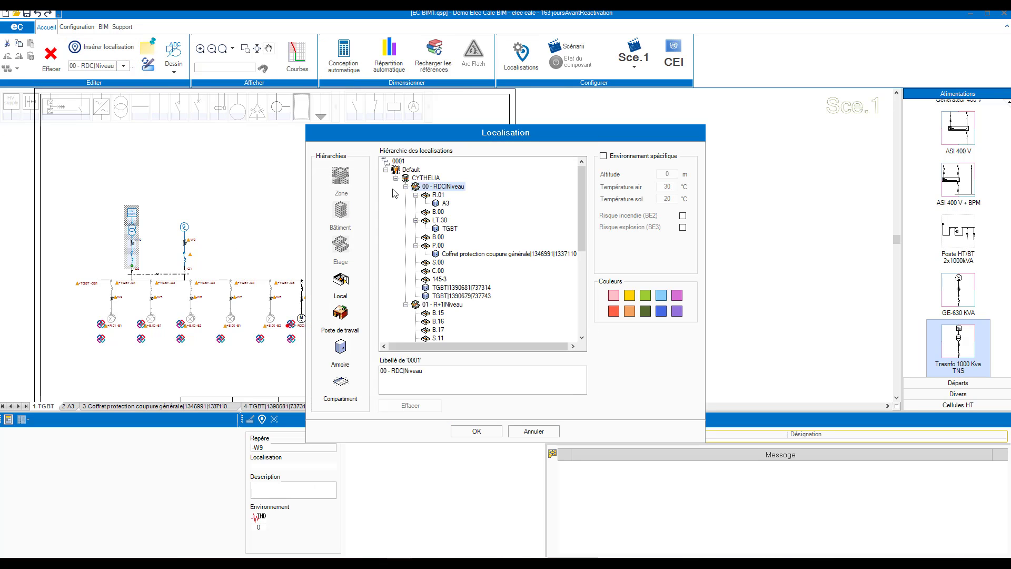
{"action": "left_click", "coordinate": [449, 229]}
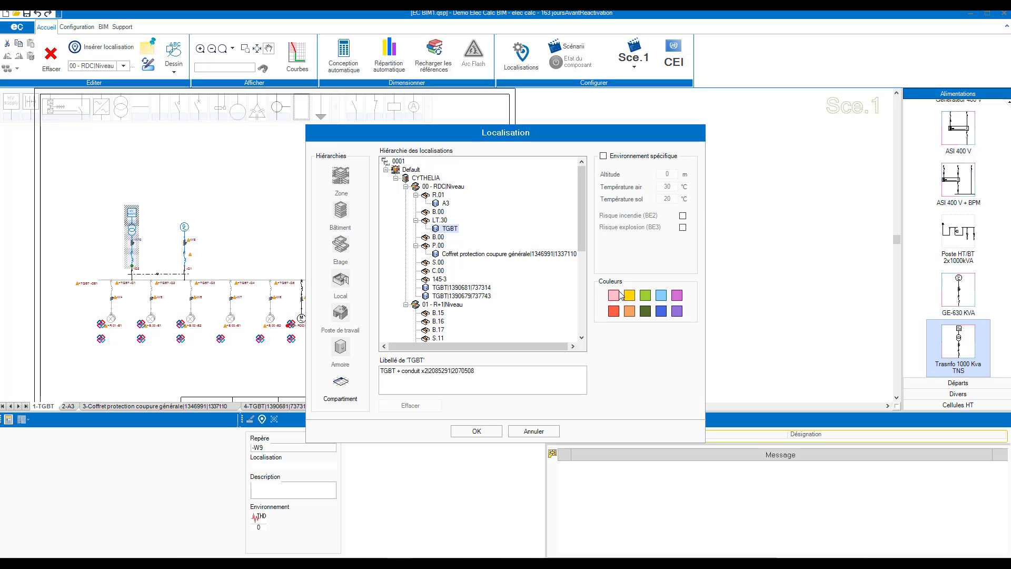
{"action": "left_click", "coordinate": [475, 431]}
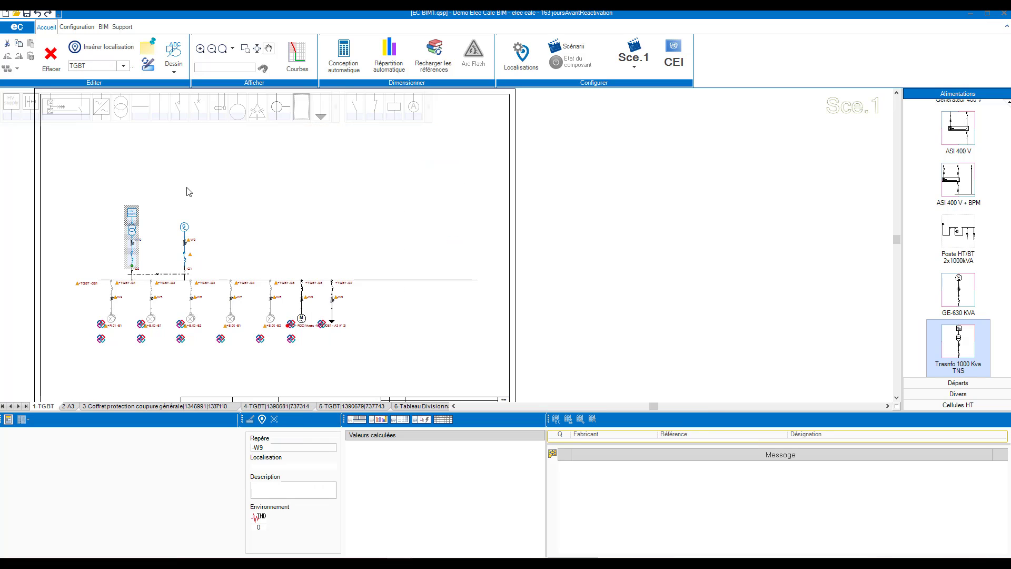
{"action": "left_click", "coordinate": [97, 265]}
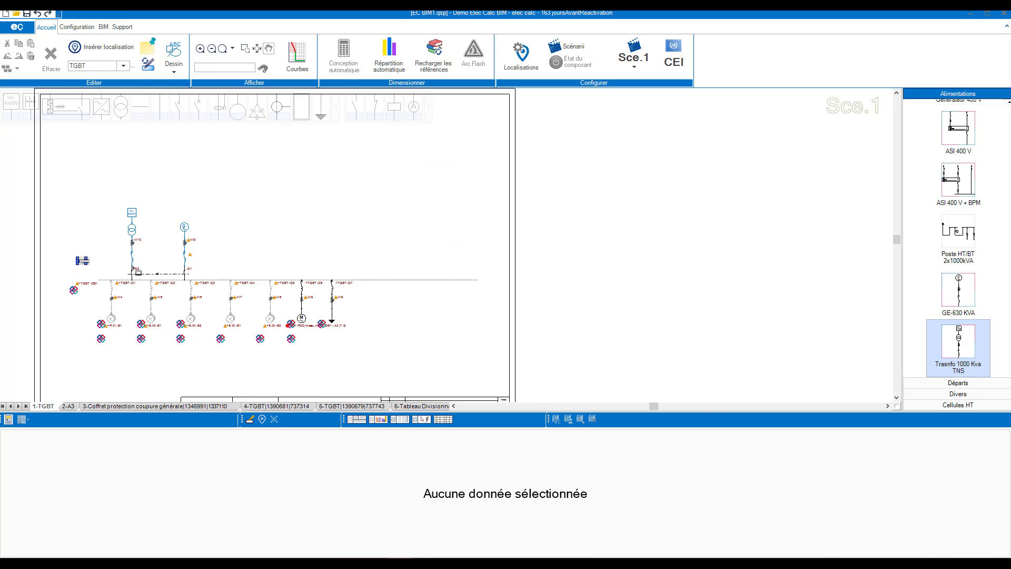
{"action": "left_click_drag", "start_coordinate": [78, 257], "coordinate": [502, 306]}
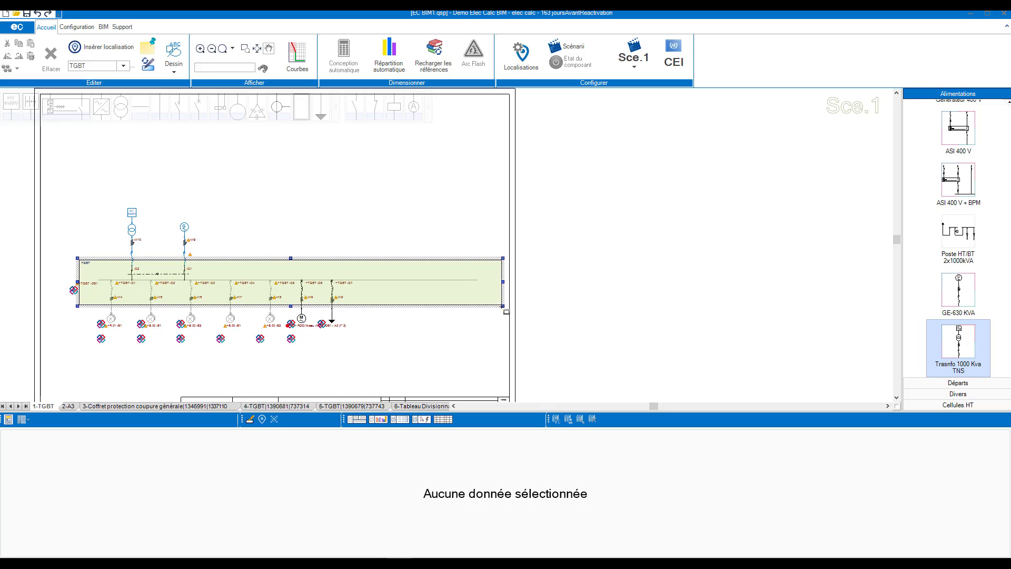
{"action": "left_click", "coordinate": [292, 266]}
{"action": "left_click_drag", "start_coordinate": [291, 258], "coordinate": [289, 250]}
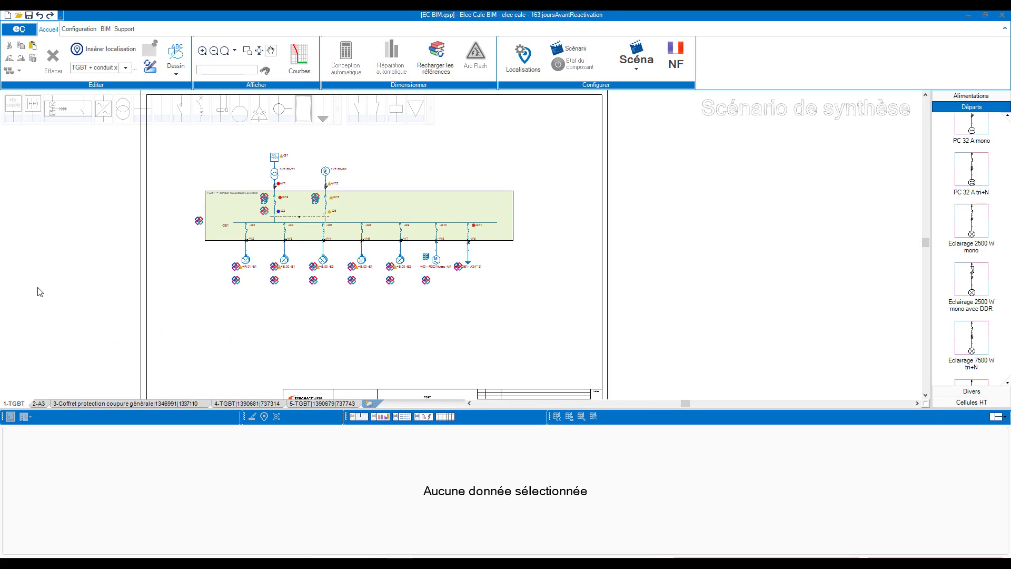
Step: Add a new operating scenario named Secours to the project
{"action": "scroll", "coordinate": [279, 206], "scroll_direction": "up", "scroll_amount": 4}
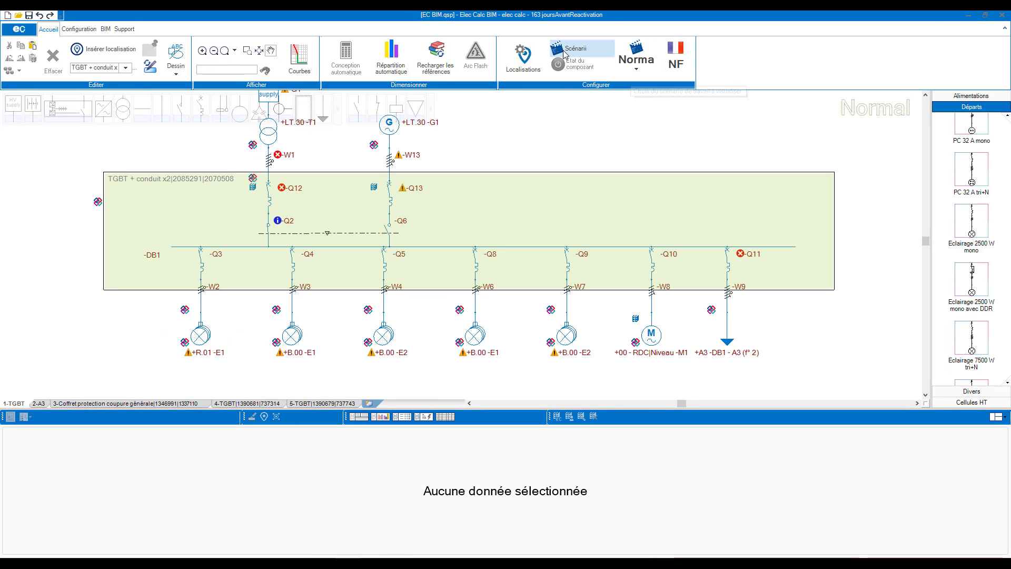
{"action": "left_click", "coordinate": [563, 49]}
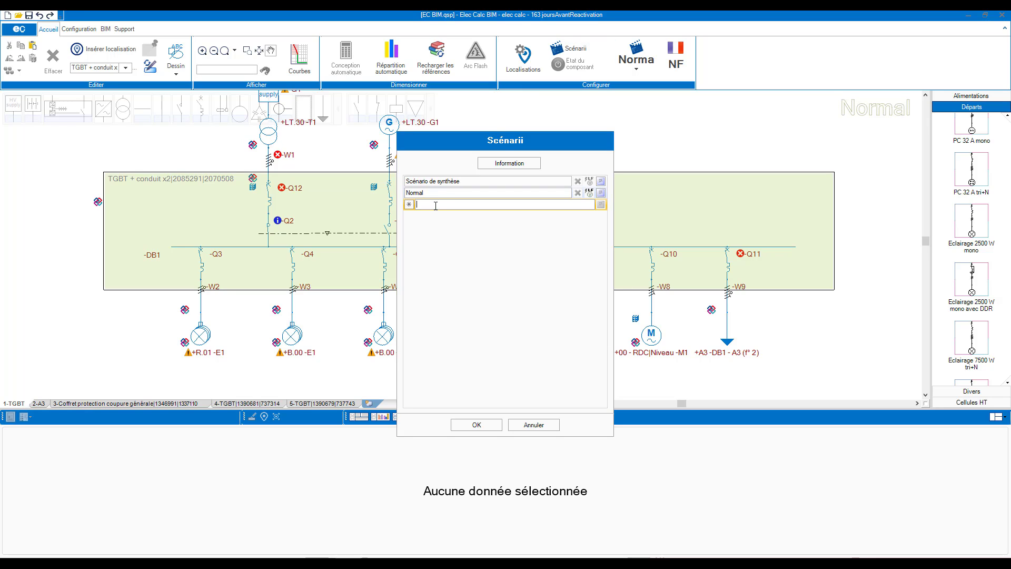
{"action": "type", "text": "Secours"}
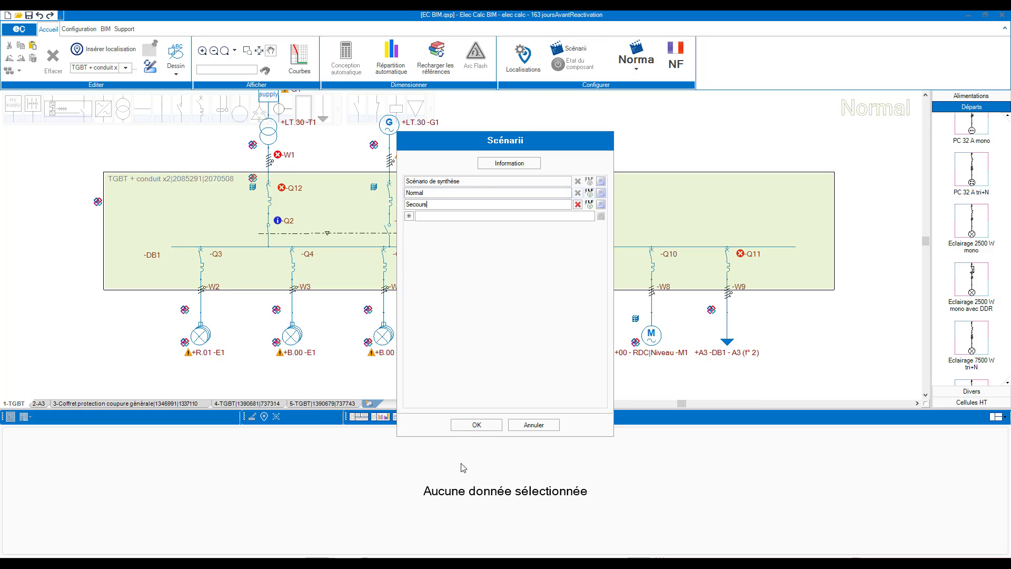
{"action": "left_click", "coordinate": [468, 425]}
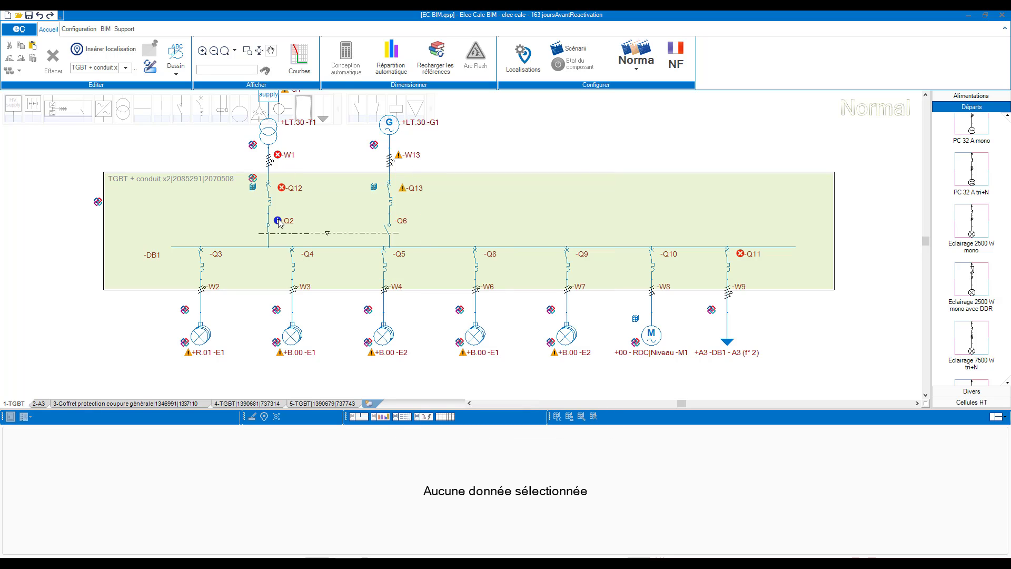
Step: Activate the Secours scenario, then open switch Q2 on the transformer supply and close Q6 on the generator supply
{"action": "left_click", "coordinate": [636, 61]}
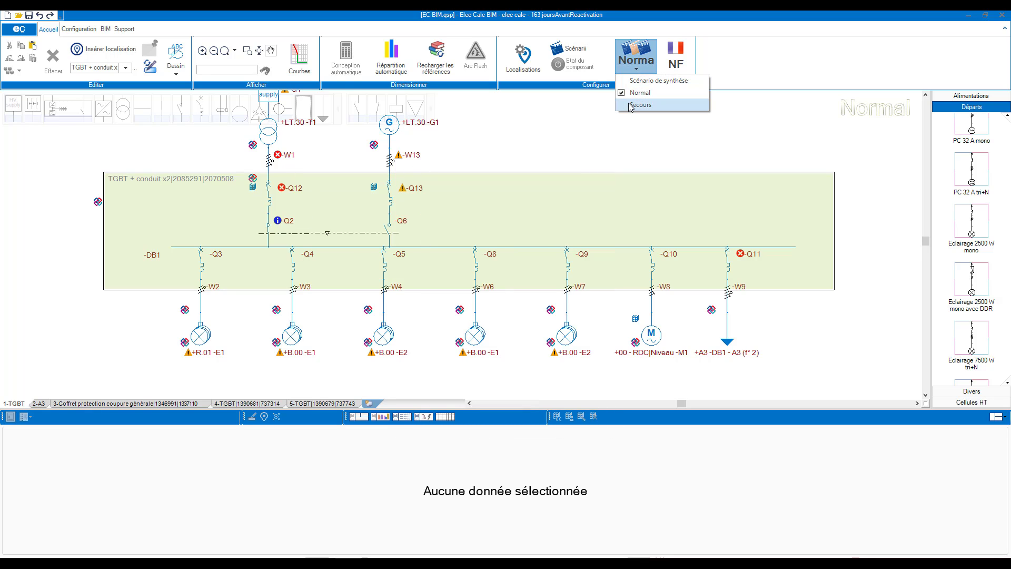
{"action": "left_click", "coordinate": [639, 105]}
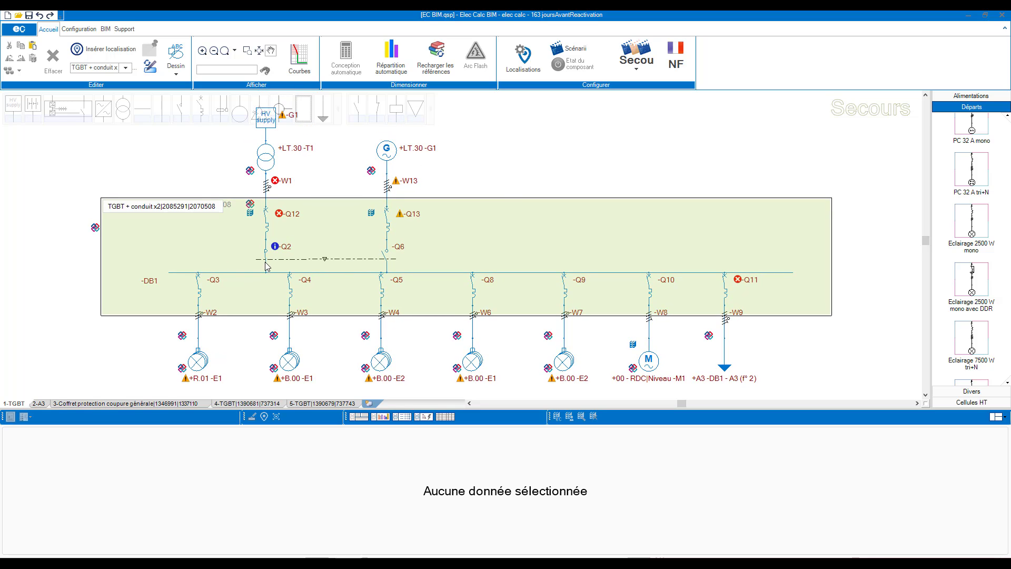
{"action": "left_click", "coordinate": [267, 266]}
{"action": "right_click", "coordinate": [267, 266]}
{"action": "left_click", "coordinate": [285, 268]}
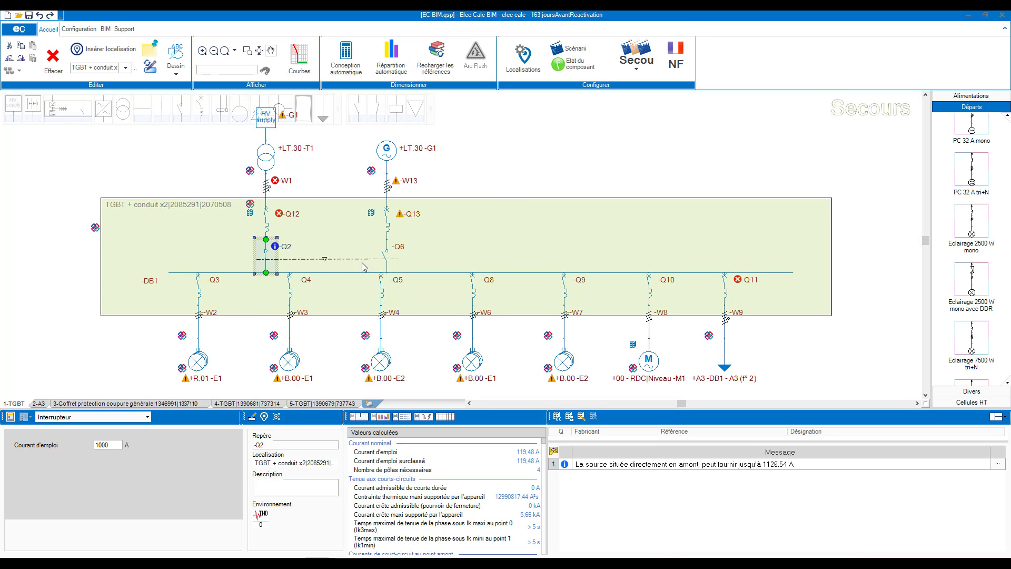
{"action": "right_click", "coordinate": [392, 263]}
{"action": "left_click", "coordinate": [416, 275]}
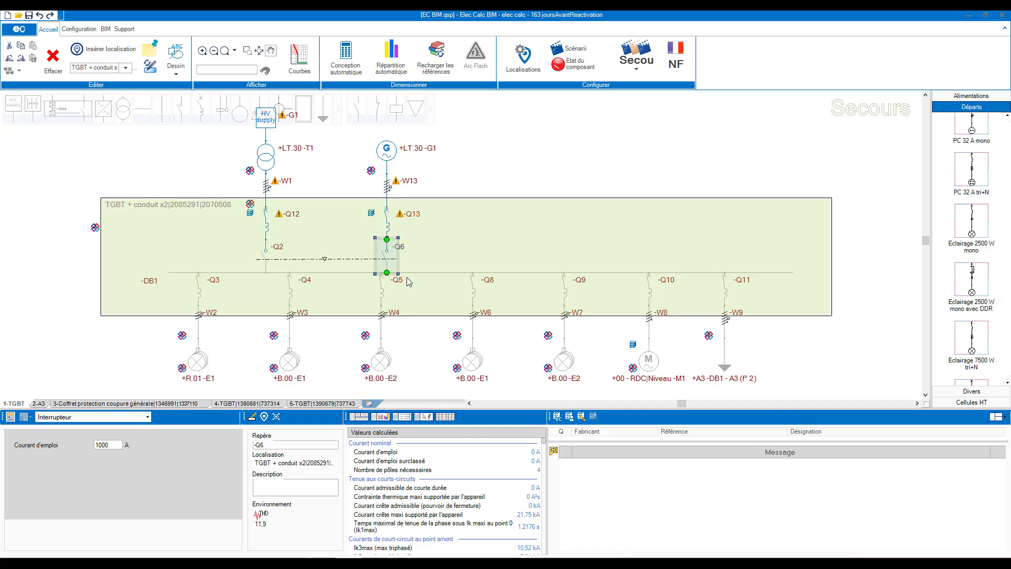
Step: Set the display colour of the generator's network to green
{"action": "left_click", "coordinate": [390, 158]}
{"action": "left_click", "coordinate": [31, 418]}
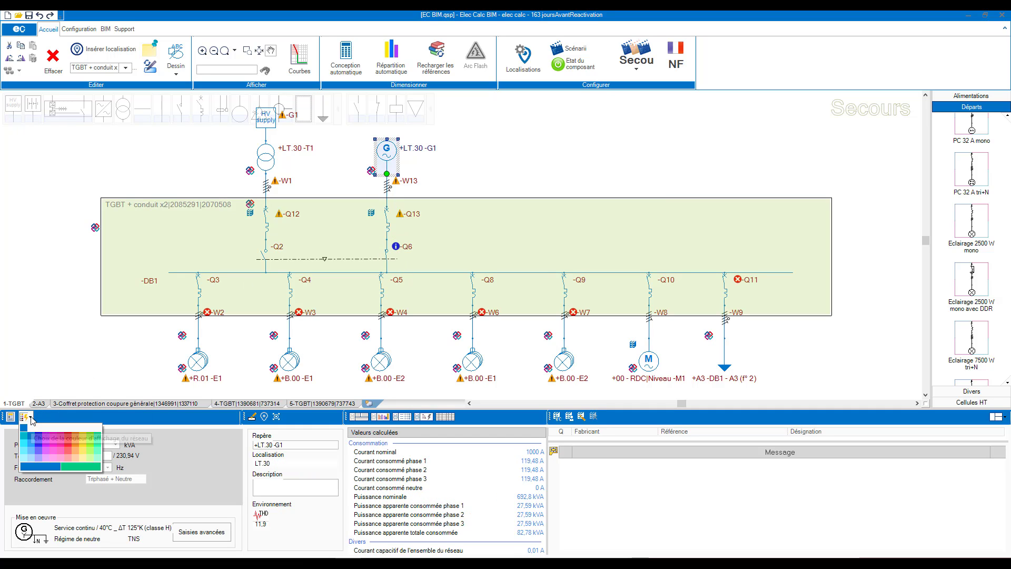
{"action": "left_click", "coordinate": [81, 466]}
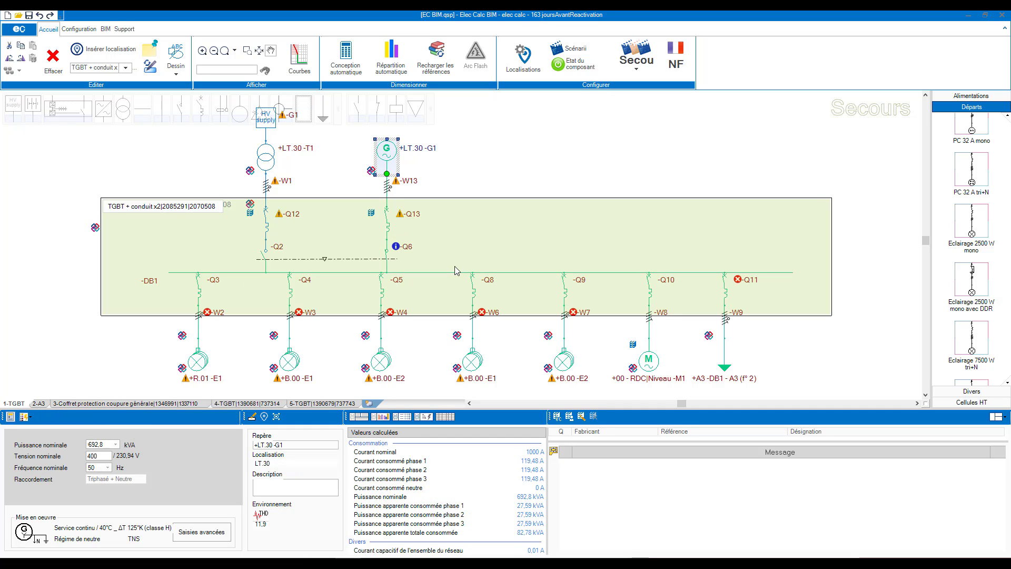
Step: Switch back to the Normal scenario and turn the generator off in it
{"action": "left_click", "coordinate": [641, 67]}
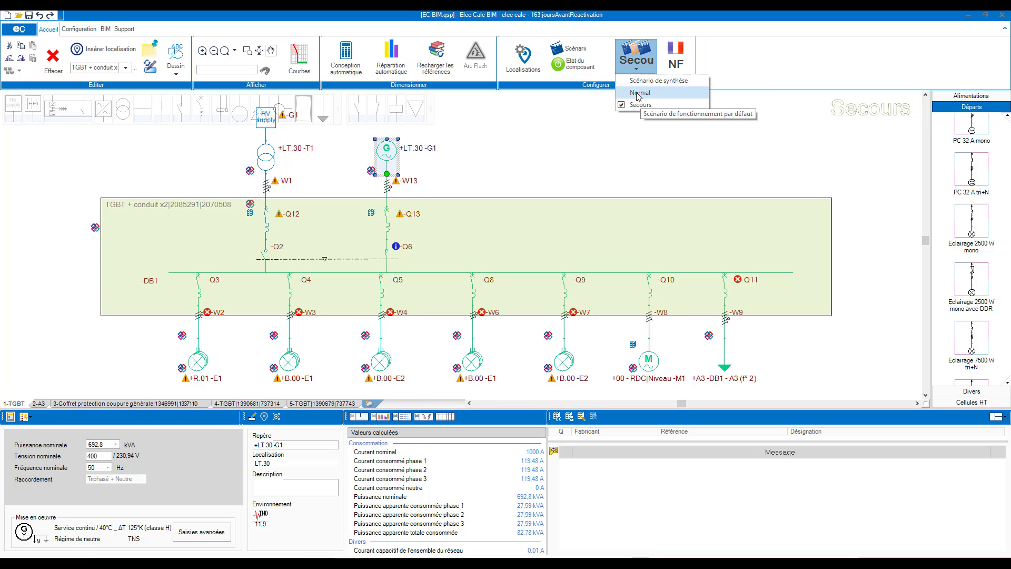
{"action": "left_click", "coordinate": [638, 92]}
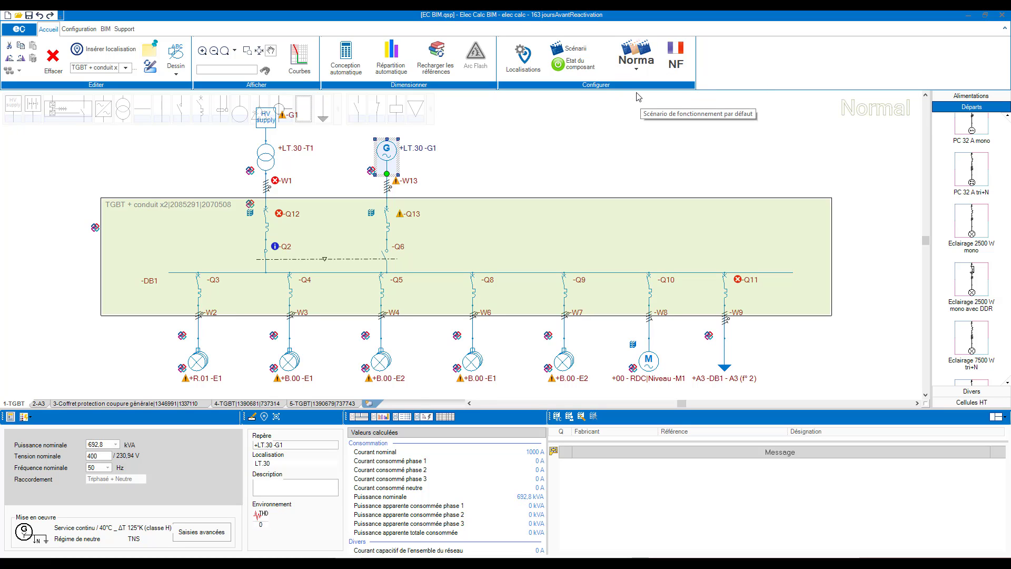
{"action": "right_click", "coordinate": [389, 156]}
{"action": "left_click", "coordinate": [414, 163]}
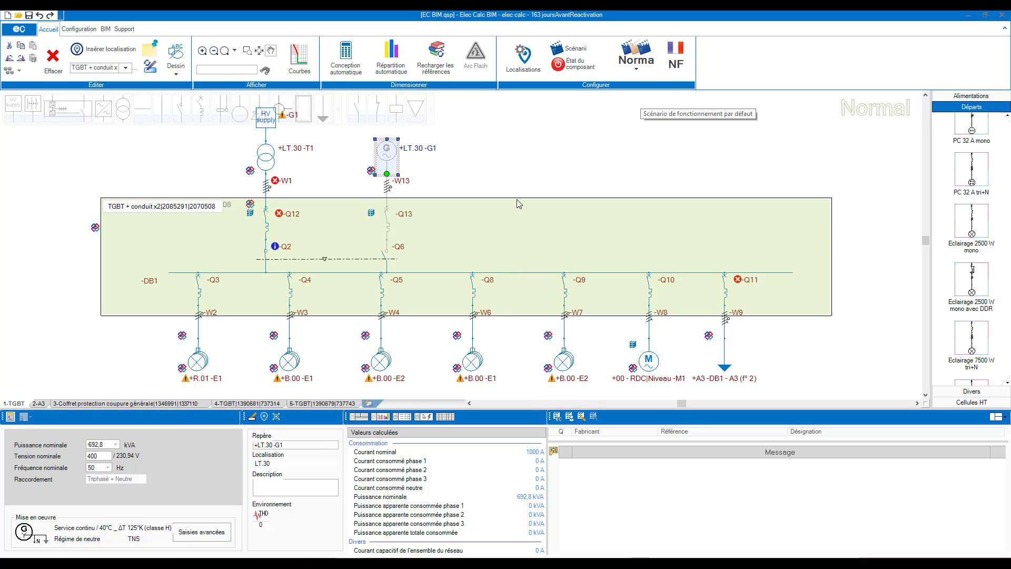
Step: Switch the project to the synthesis scenario (Scénario de synthèse) and view the TGBT single-line diagram
{"action": "left_click", "coordinate": [646, 68]}
{"action": "left_click", "coordinate": [647, 79]}
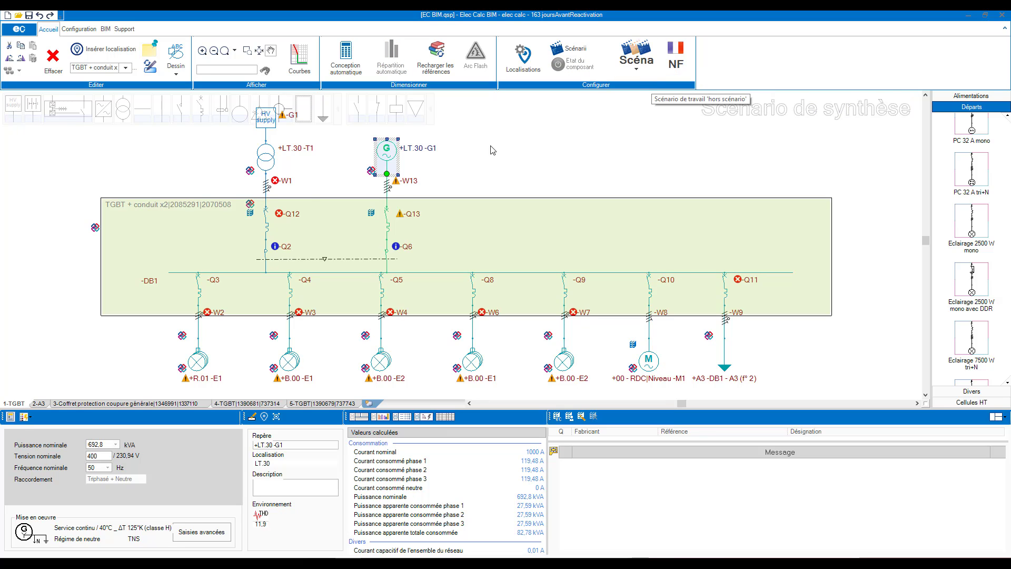
{"action": "scroll", "coordinate": [452, 186], "scroll_direction": "down", "scroll_amount": 1}
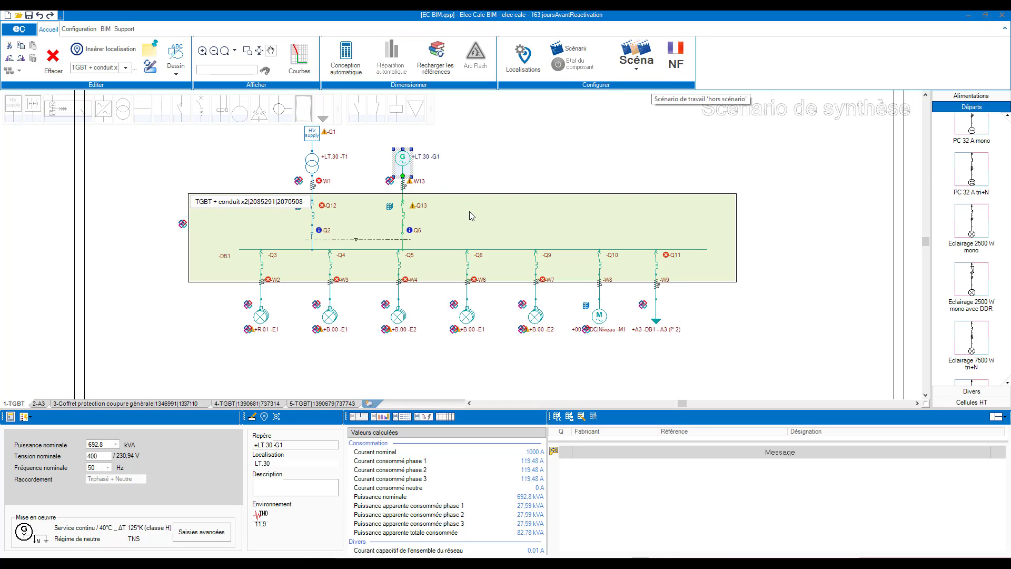
{"action": "scroll", "coordinate": [468, 216], "scroll_direction": "up", "scroll_amount": 1}
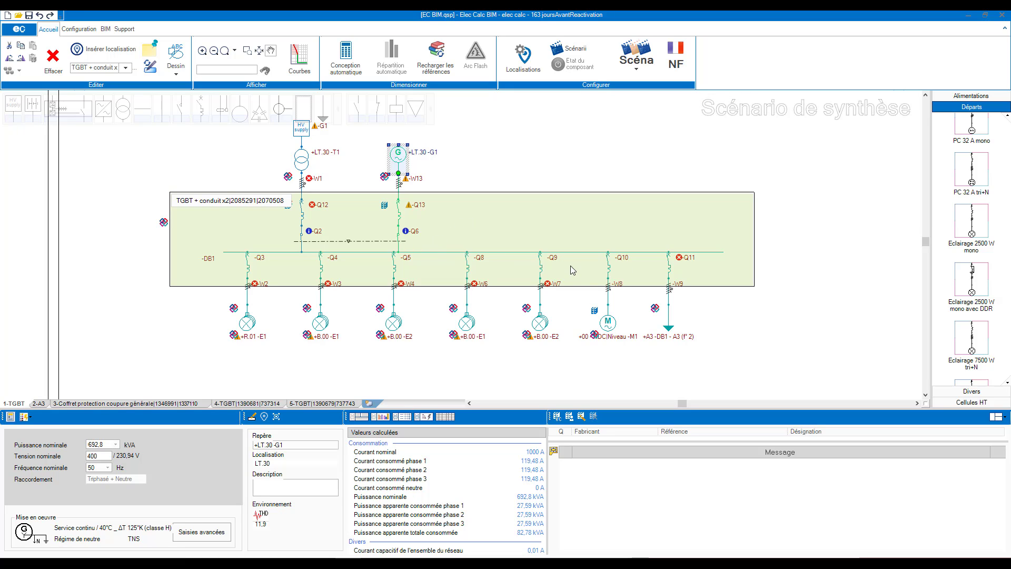
Step: Assign the Schneider Electric iC60L breaker A9F93216 from the catalogue to breakers Q3, Q4, Q5, Q8 and Q9 together
{"action": "left_click", "coordinate": [475, 271]}
{"action": "left_click_drag", "start_coordinate": [475, 271], "coordinate": [254, 269]}
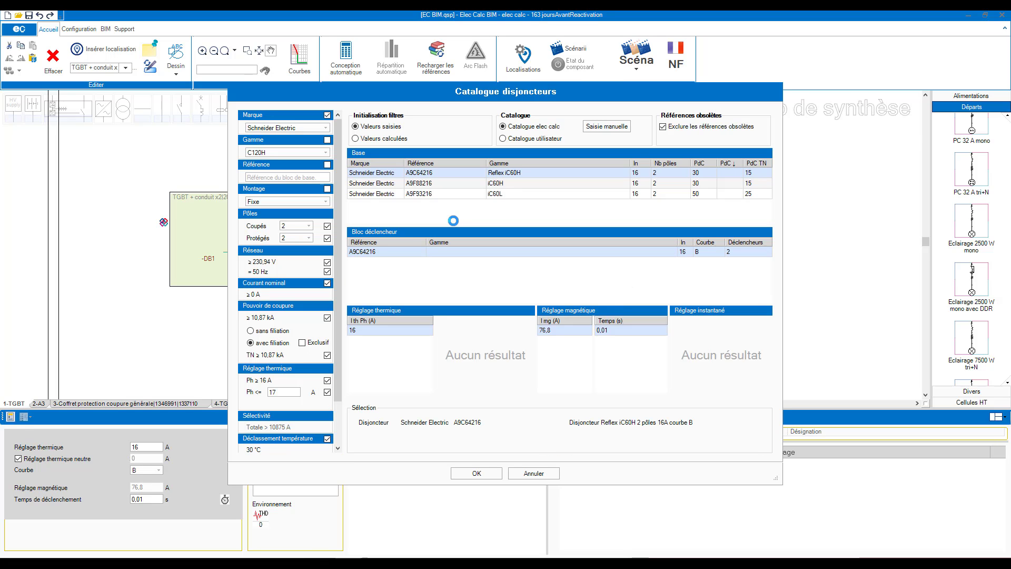
{"action": "left_click", "coordinate": [498, 196]}
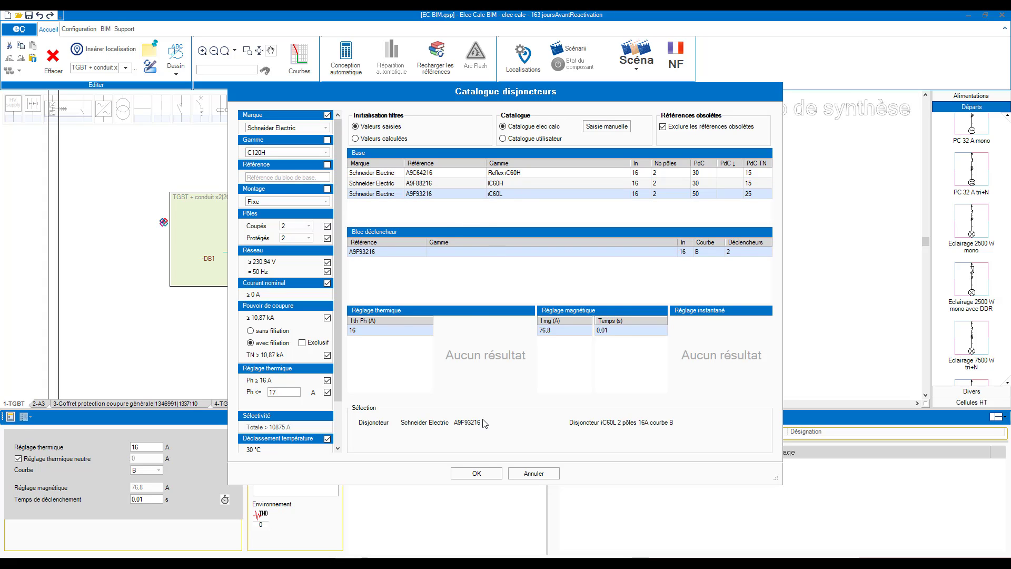
{"action": "left_click", "coordinate": [477, 473]}
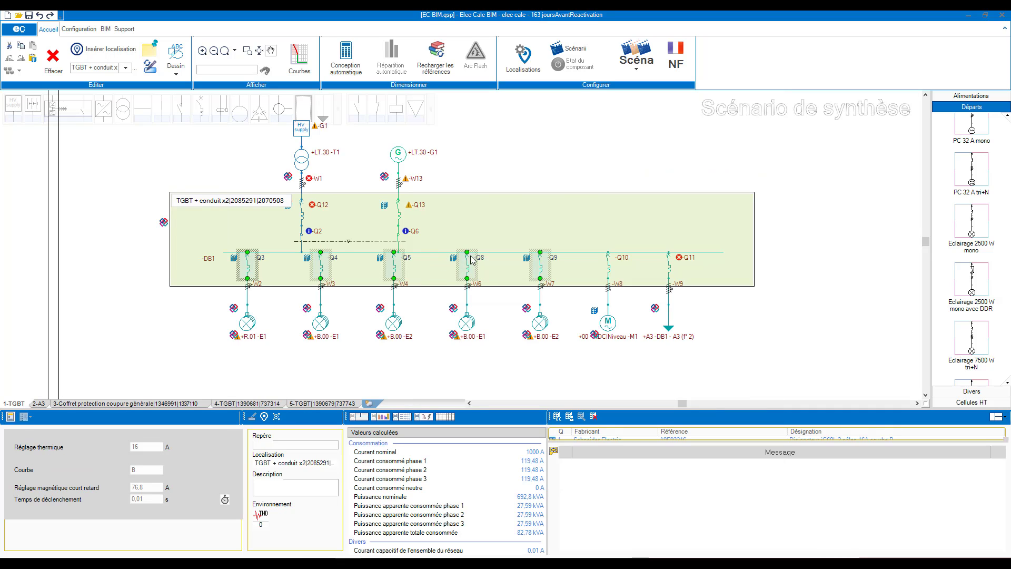
Step: Assign the Nexans U-1000 R2V 3G1.5 C catalogue cable to W2, W3, W4, W6 and W7, and check W2's product sheet
{"action": "left_click_drag", "start_coordinate": [552, 299], "coordinate": [223, 292]}
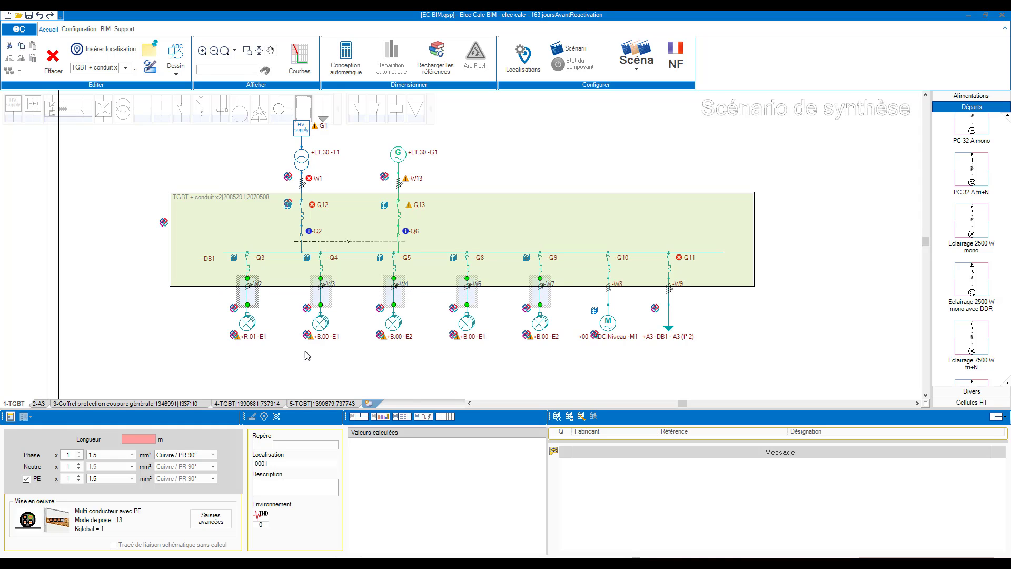
{"action": "left_click", "coordinate": [557, 416]}
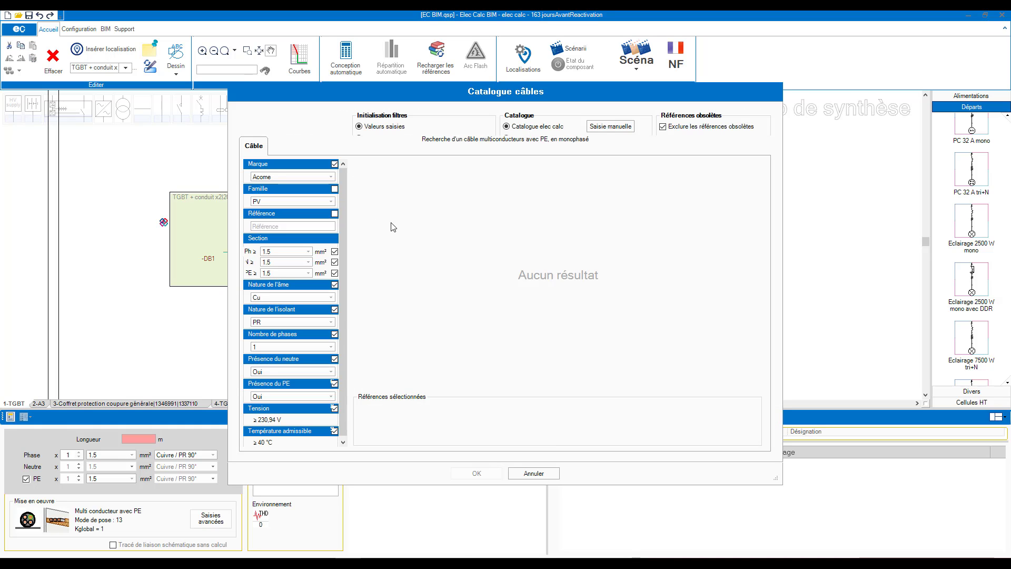
{"action": "left_click", "coordinate": [322, 176]}
{"action": "scroll", "coordinate": [287, 217], "scroll_direction": "down", "scroll_amount": 1}
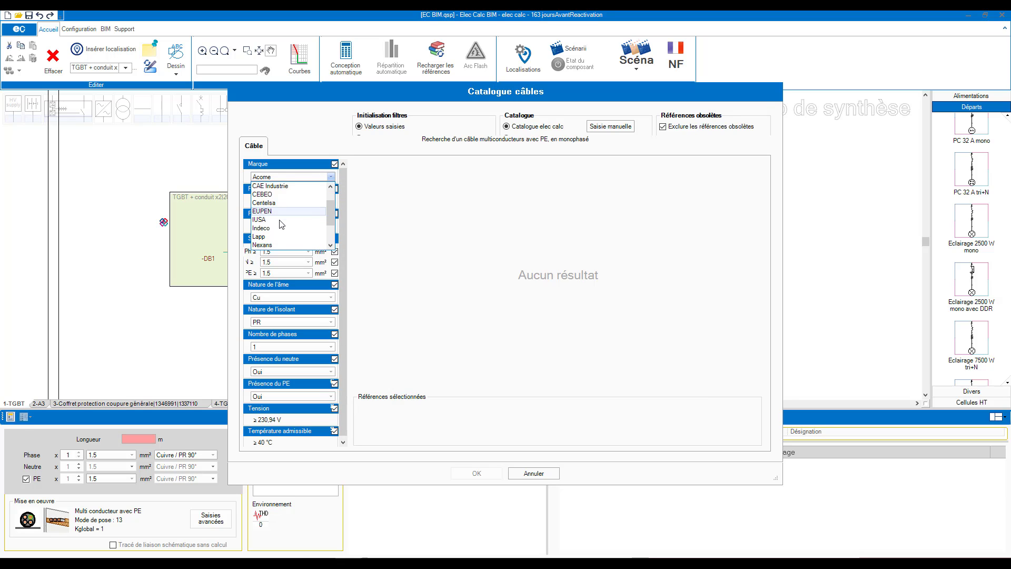
{"action": "left_click", "coordinate": [262, 228]}
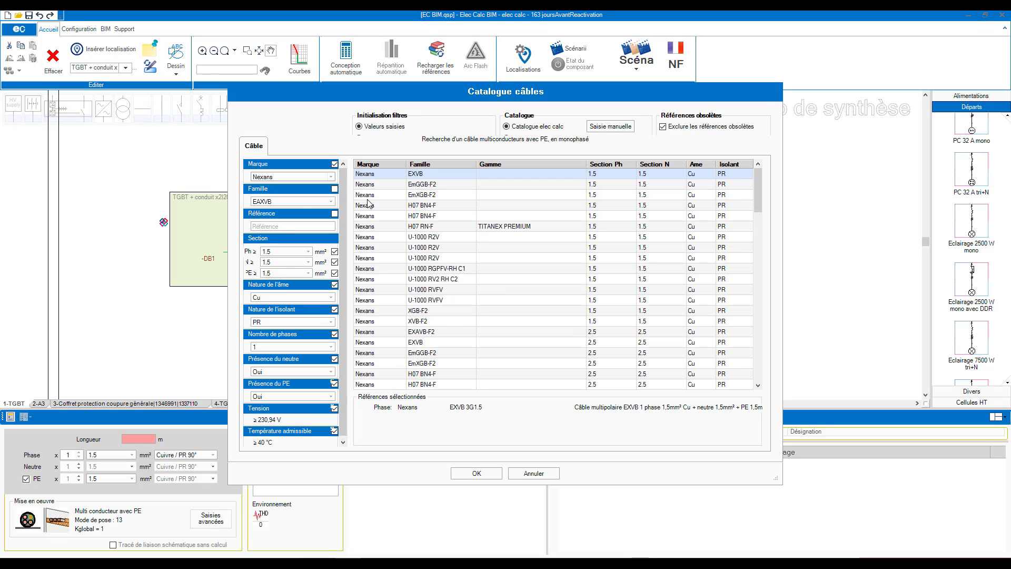
{"action": "left_click", "coordinate": [440, 236]}
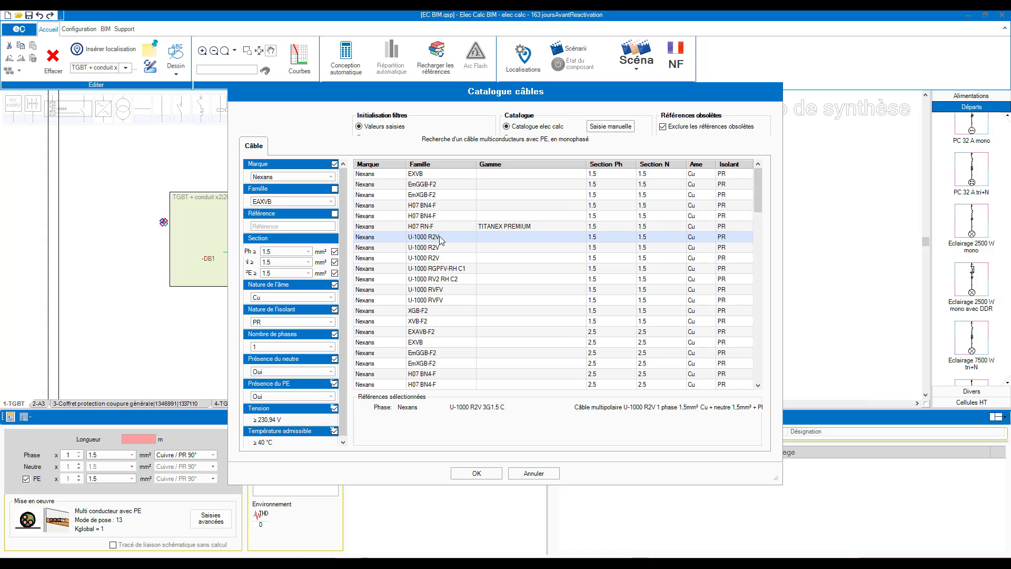
{"action": "left_click", "coordinate": [480, 476]}
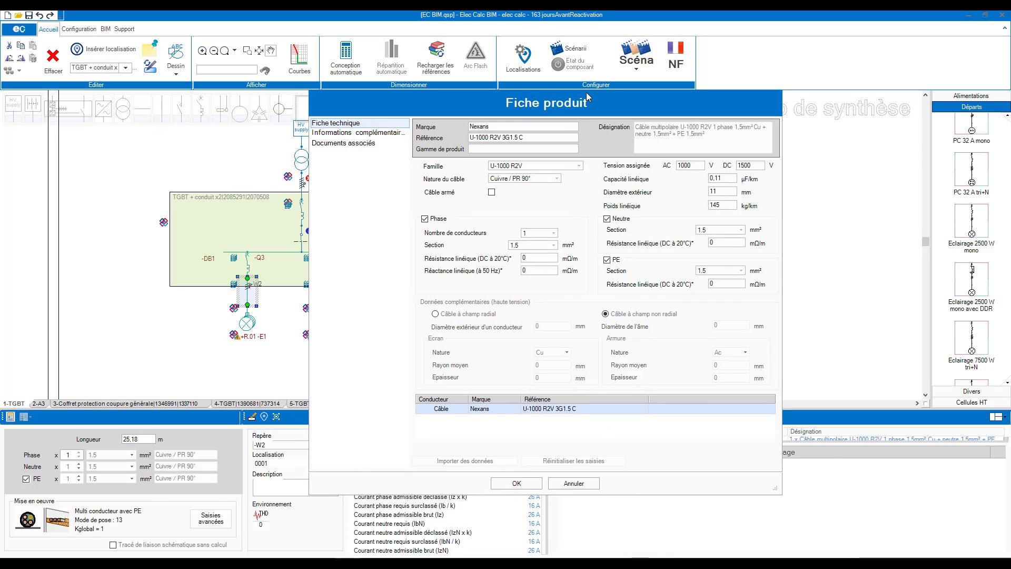
{"action": "left_click_drag", "start_coordinate": [587, 97], "coordinate": [644, 95]}
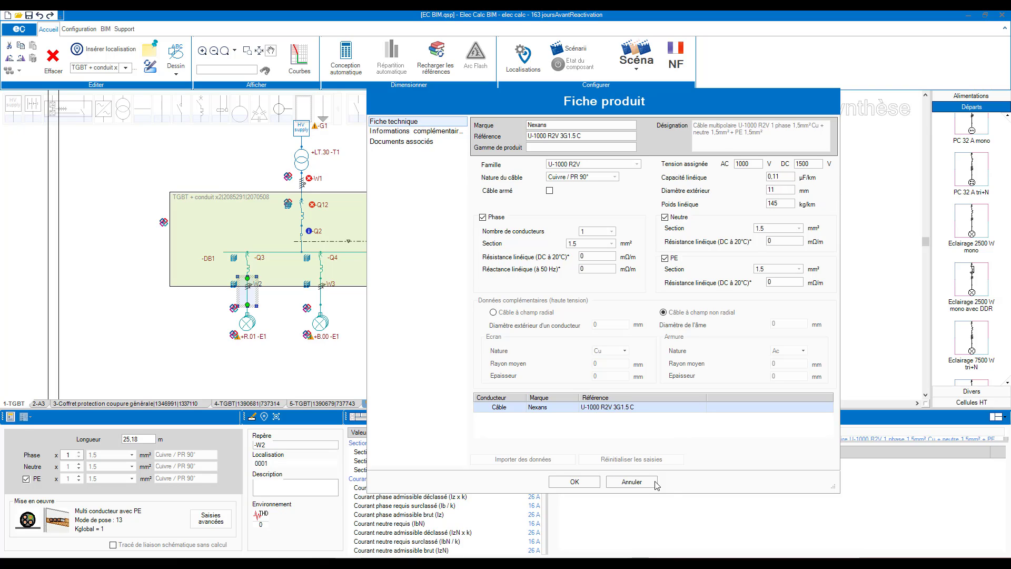
{"action": "left_click", "coordinate": [628, 483]}
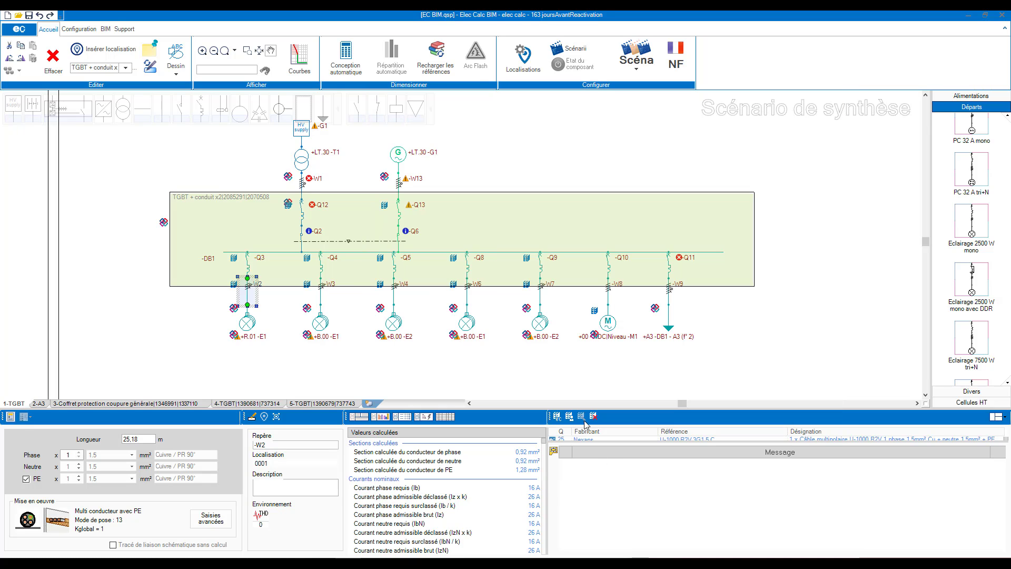
Step: Assign Nexans U-1000 R2V single-core cables to supply cables W1 and W13: 1X400 for phase and neutral, 1X95 for PE
{"action": "scroll", "coordinate": [333, 173], "scroll_direction": "up", "scroll_amount": 2}
{"action": "left_click", "coordinate": [283, 192]}
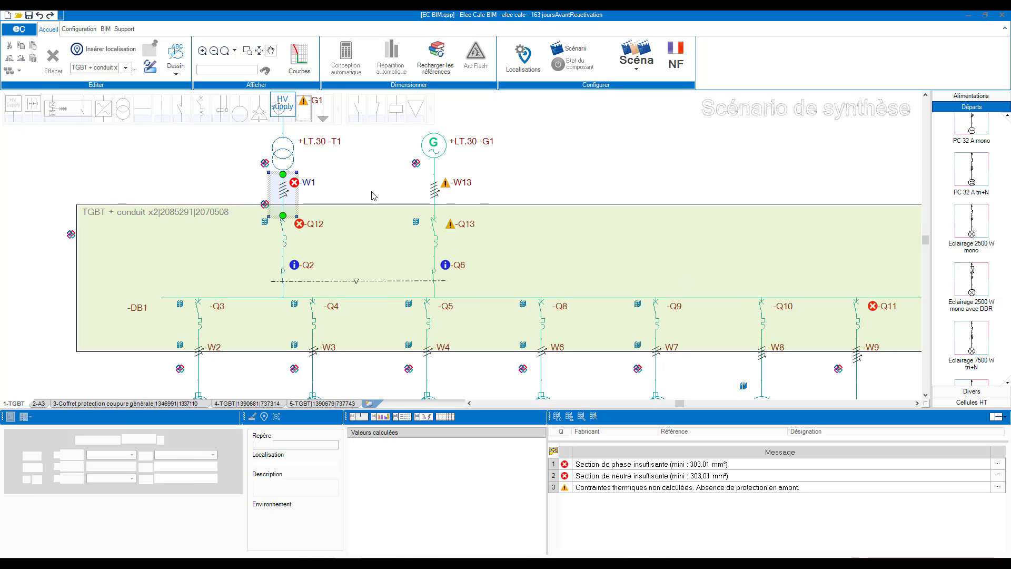
{"action": "left_click_drag", "start_coordinate": [479, 171], "coordinate": [268, 219]}
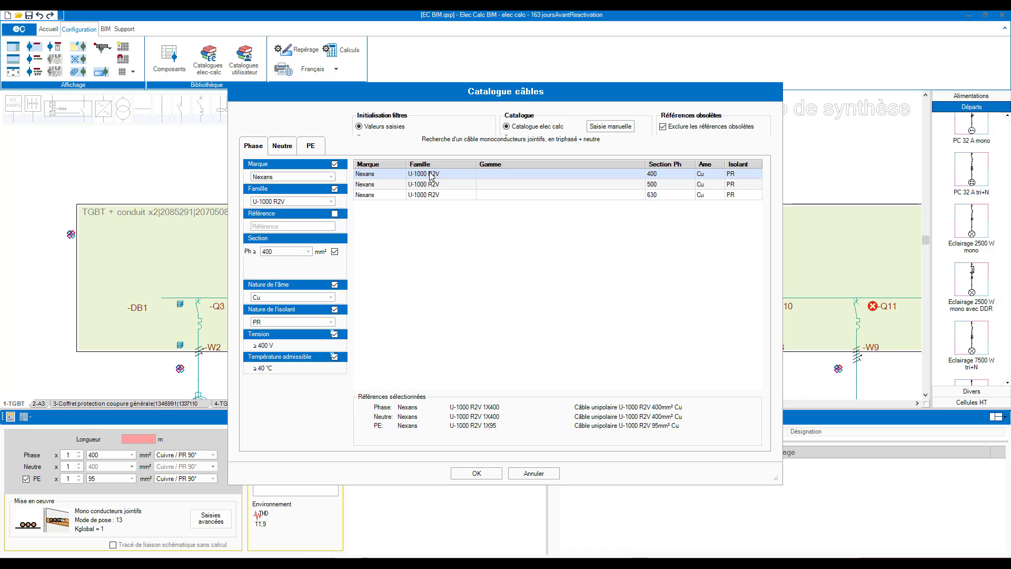
{"action": "left_click", "coordinate": [291, 149]}
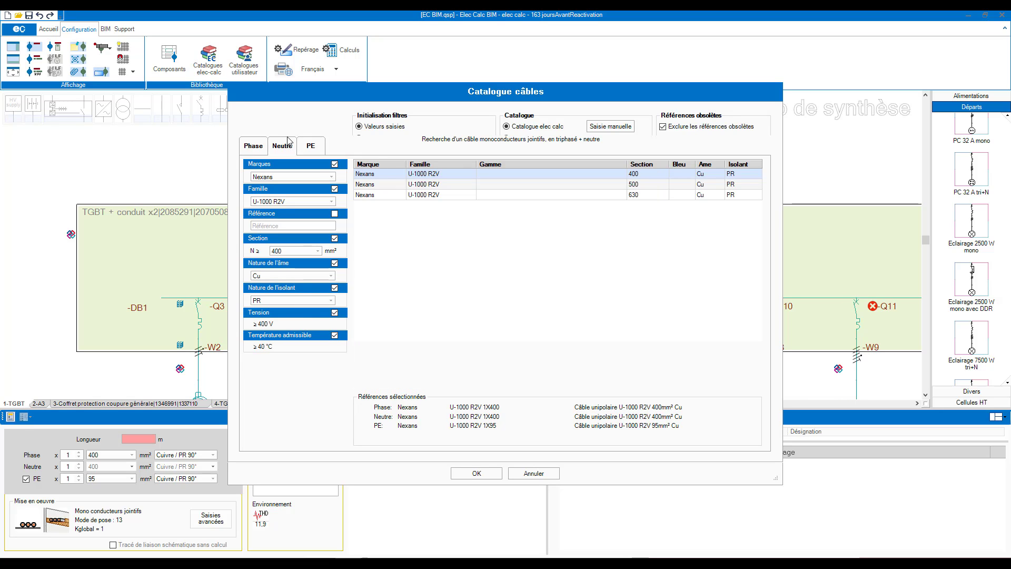
{"action": "left_click", "coordinate": [315, 147]}
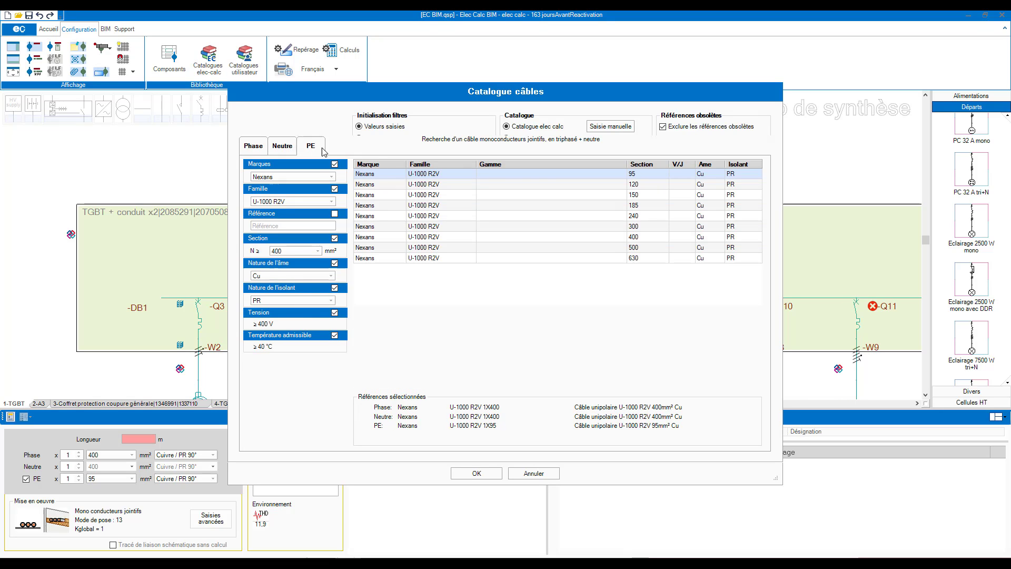
{"action": "left_click", "coordinate": [473, 476]}
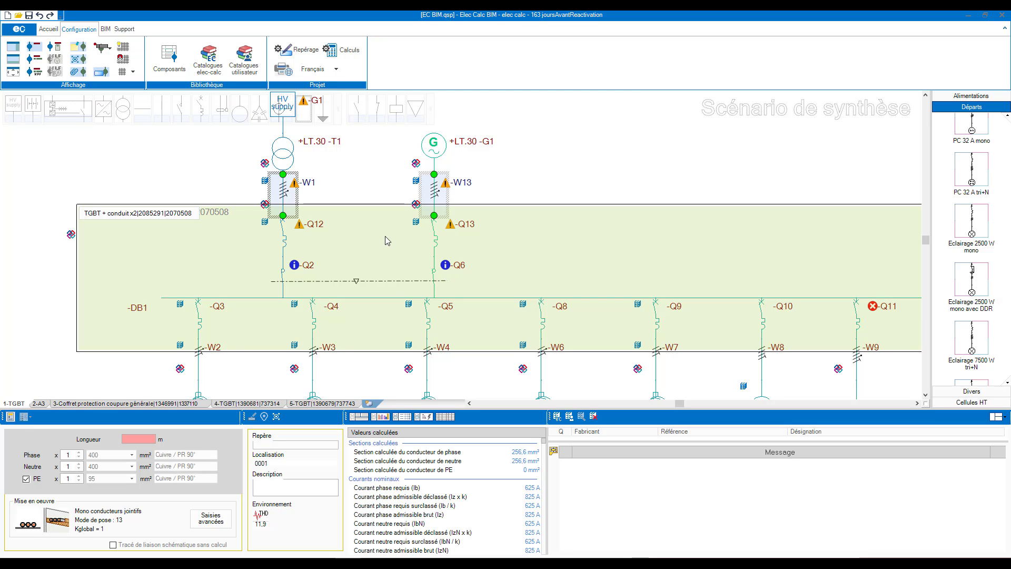
{"action": "scroll", "coordinate": [384, 236], "scroll_direction": "down", "scroll_amount": 2}
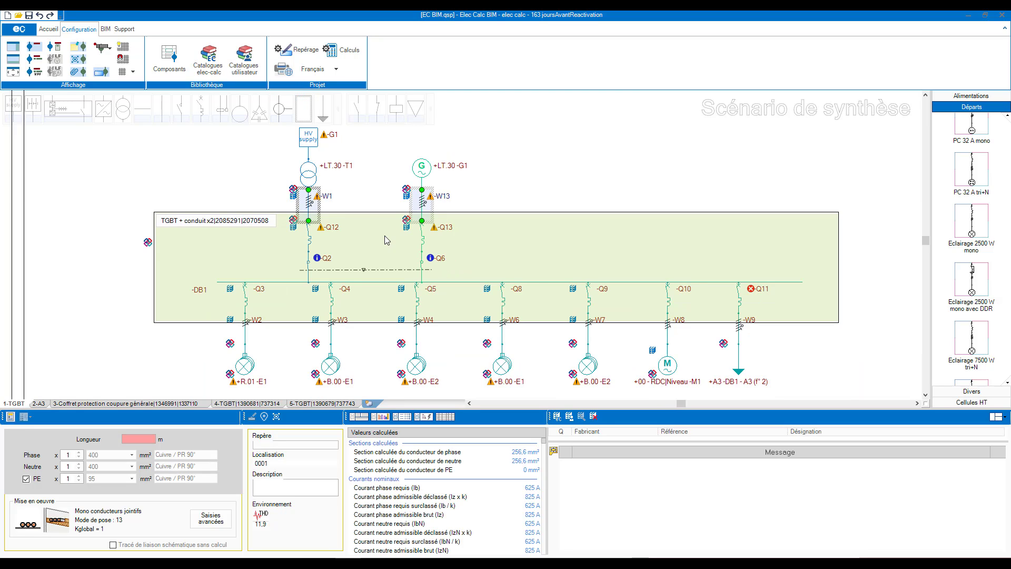
{"action": "left_click", "coordinate": [486, 245]}
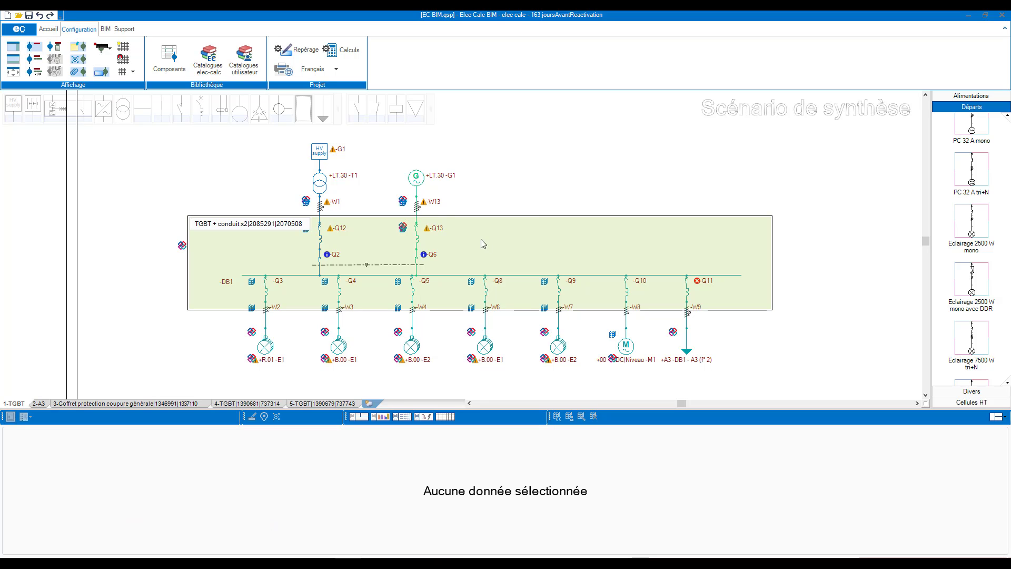
Step: Open the 3D IFC viewer and inspect the cable trays' fill rate and their cable weight in kg/m
{"action": "left_click", "coordinate": [106, 30]}
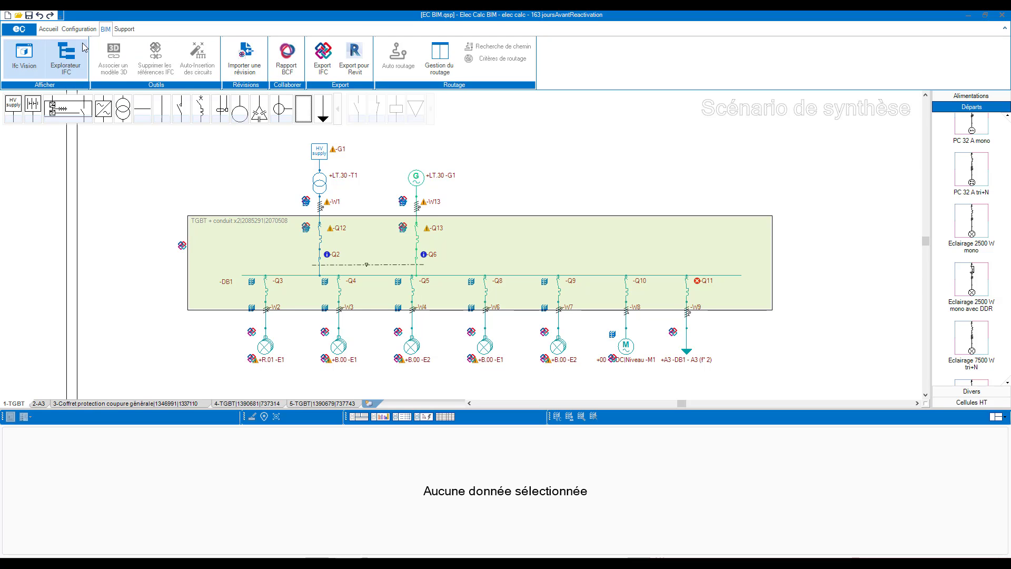
{"action": "left_click", "coordinate": [33, 62]}
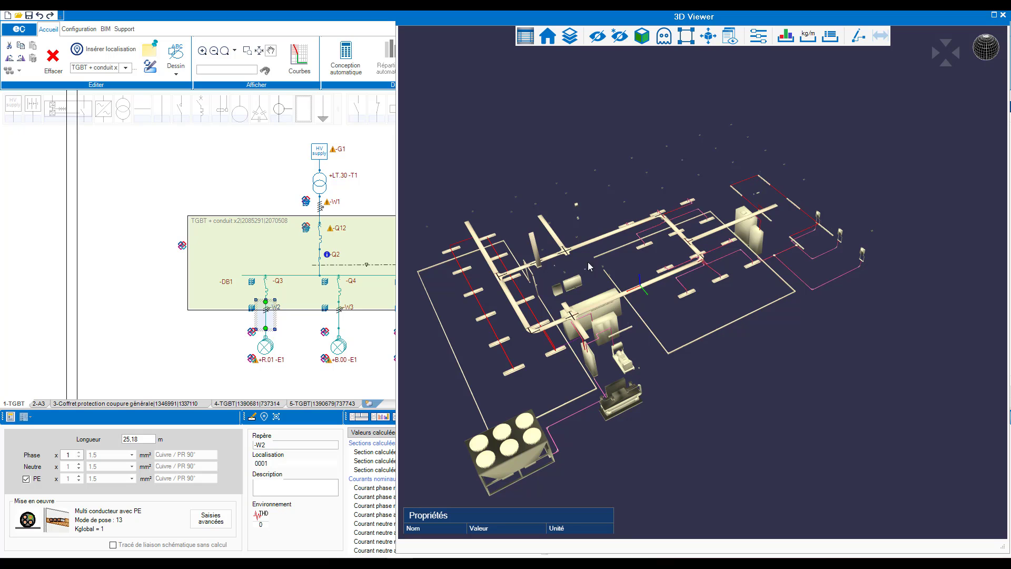
{"action": "left_click", "coordinate": [785, 37]}
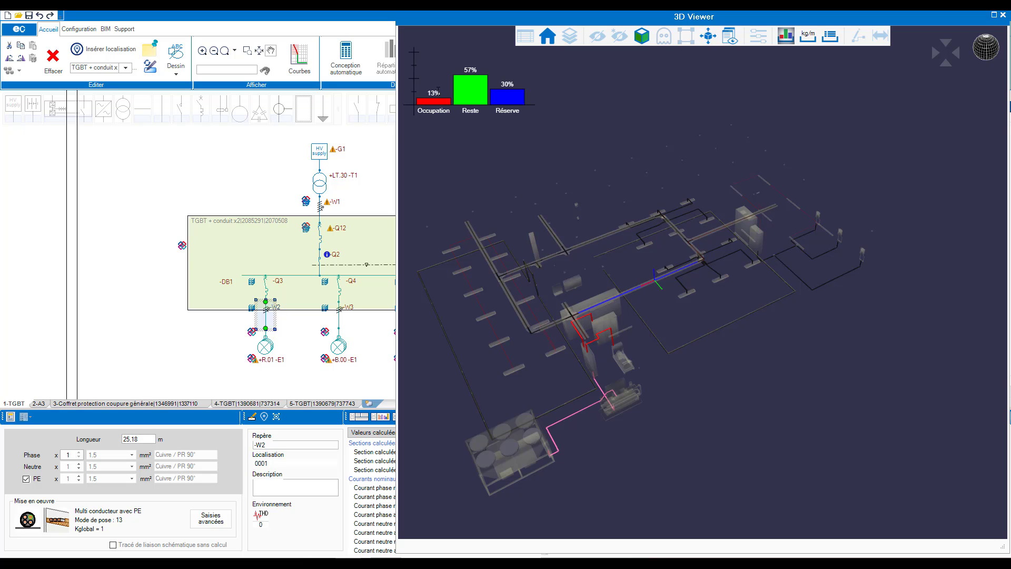
{"action": "left_click", "coordinate": [807, 36]}
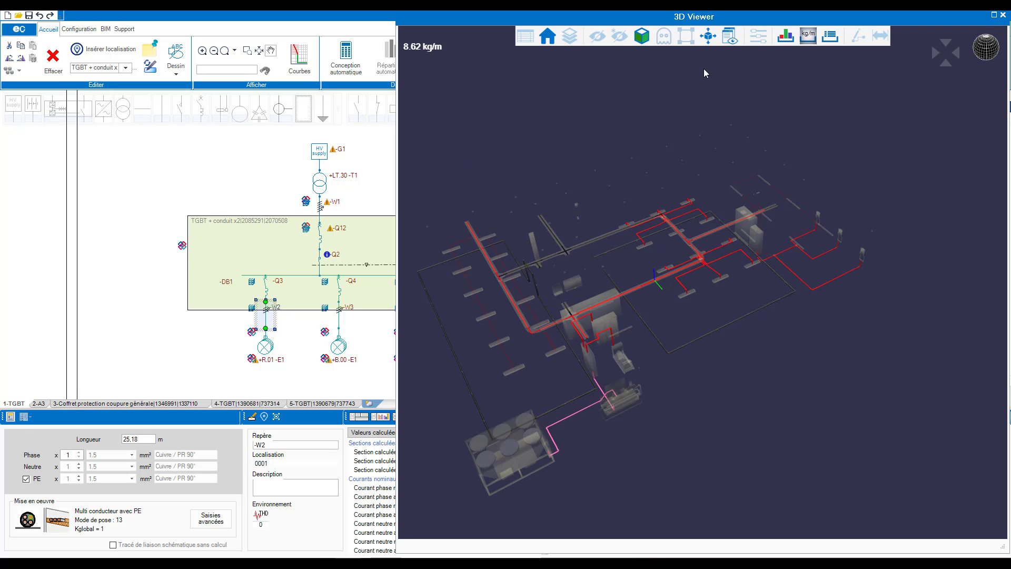
Step: Enable the section box in the 3D model and cut it down to the technical room area
{"action": "left_click", "coordinate": [708, 37]}
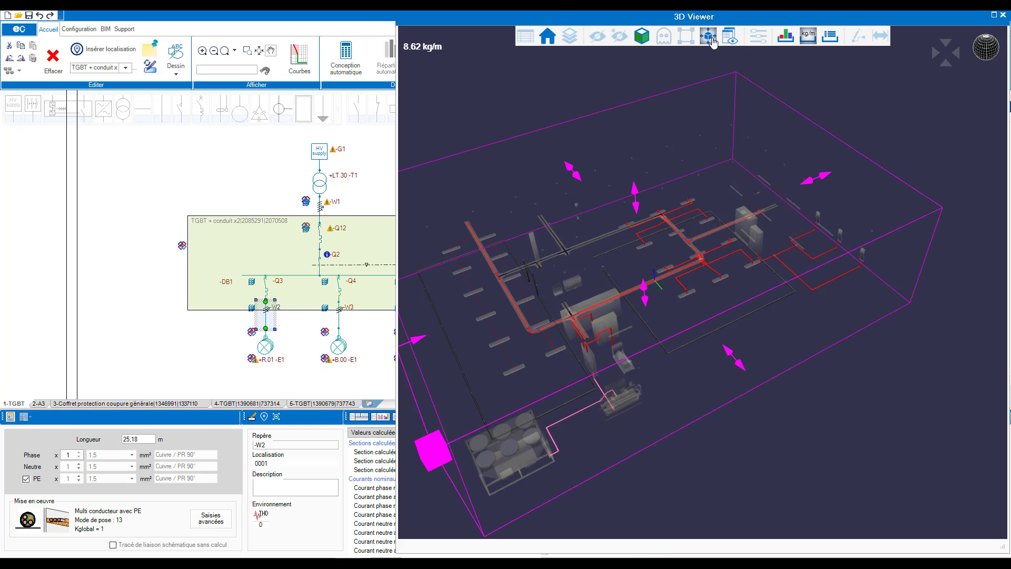
{"action": "left_click_drag", "start_coordinate": [816, 179], "coordinate": [566, 269]}
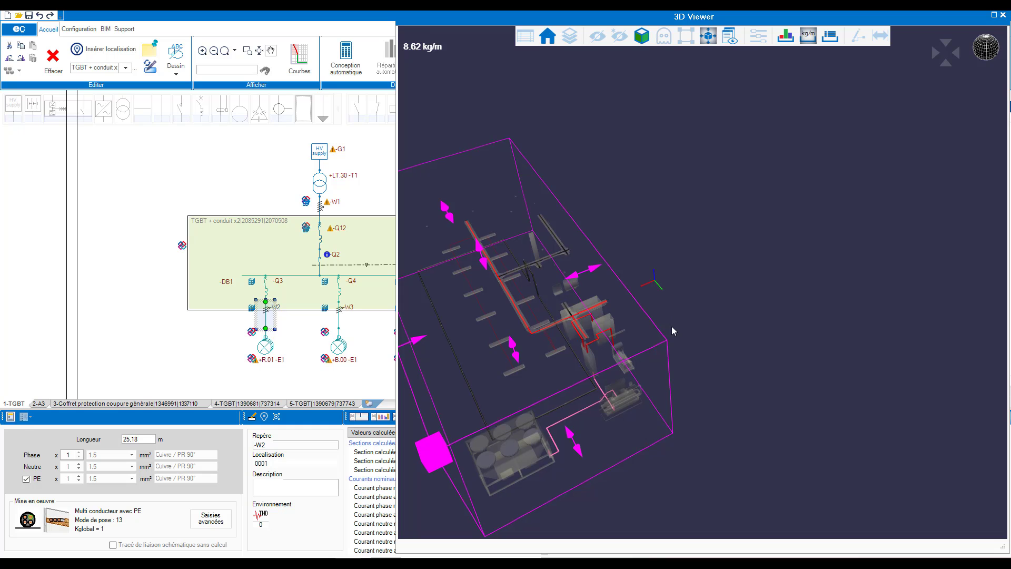
{"action": "left_click_drag", "start_coordinate": [671, 328], "coordinate": [639, 263]}
{"action": "scroll", "coordinate": [640, 263], "scroll_direction": "up", "scroll_amount": 3}
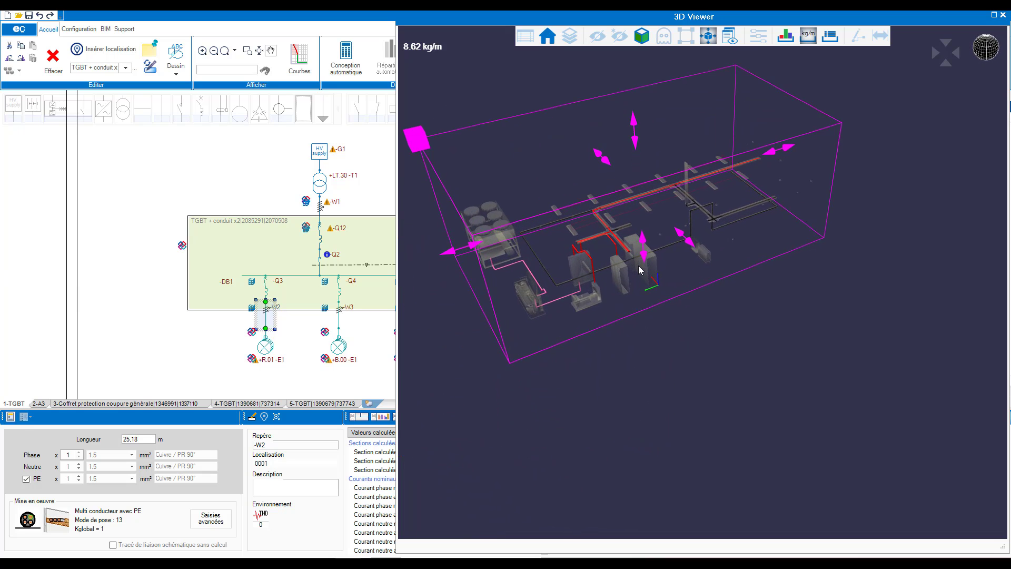
Step: Save the sectioned 3D view under the name Coupe local technique
{"action": "left_click", "coordinate": [729, 38]}
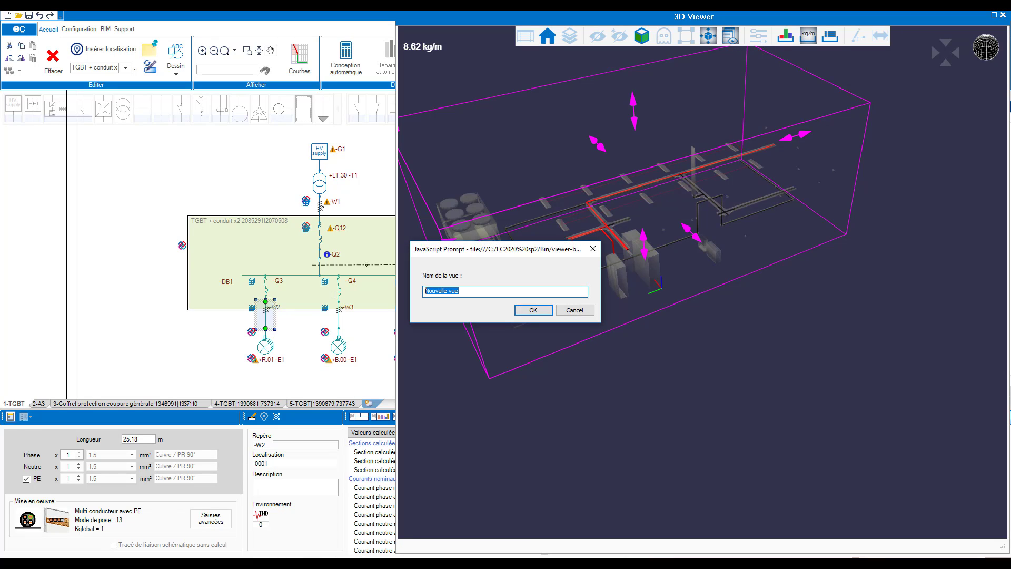
{"action": "type", "text": "Coupe"}
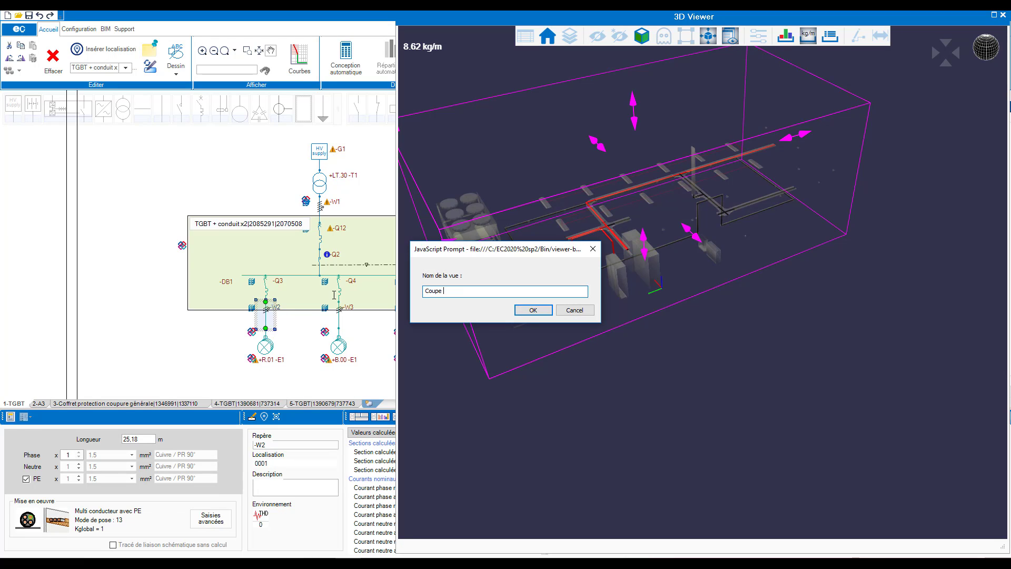
{"action": "type", "text": " local technique"}
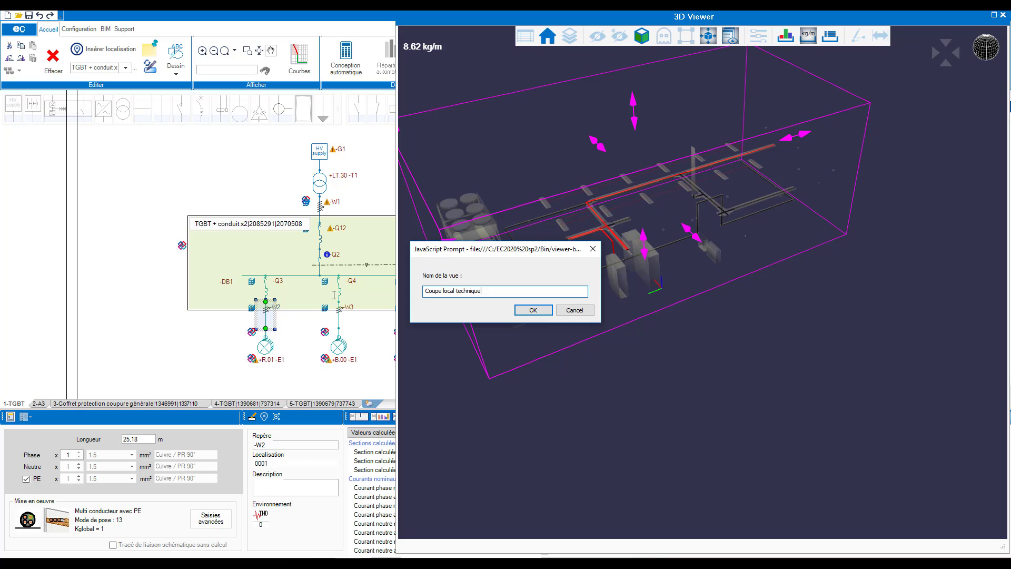
{"action": "left_click", "coordinate": [533, 309]}
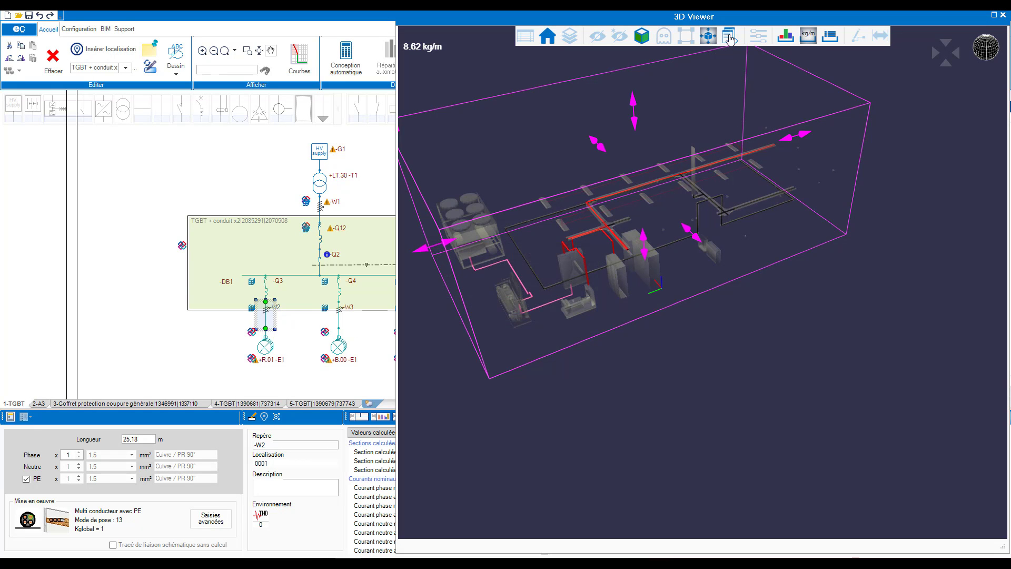
Step: Turn off the section box and display the cable tray fill rate near the technical room
{"action": "left_click", "coordinate": [708, 37]}
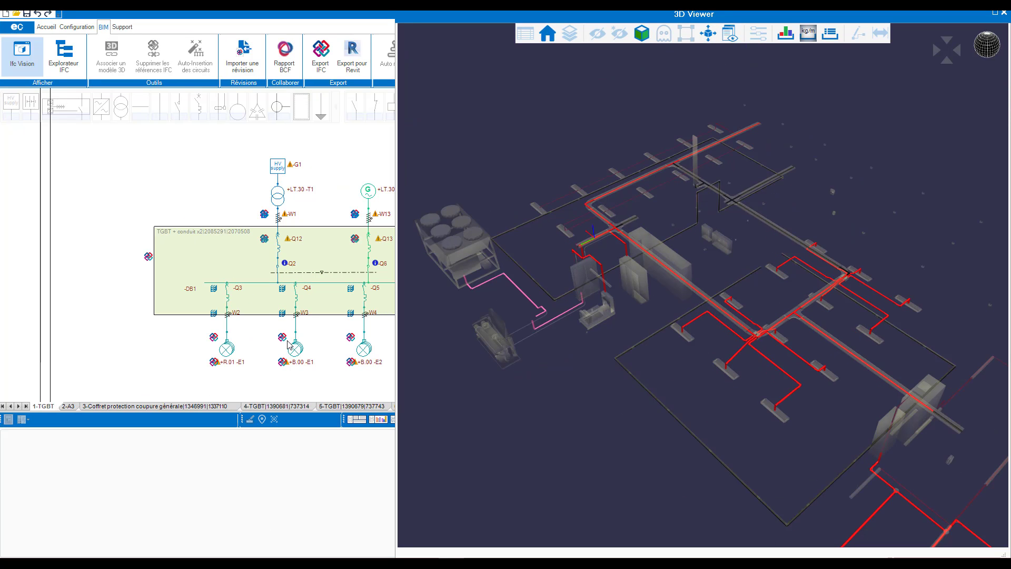
{"action": "scroll", "coordinate": [579, 229], "scroll_direction": "up", "scroll_amount": 5}
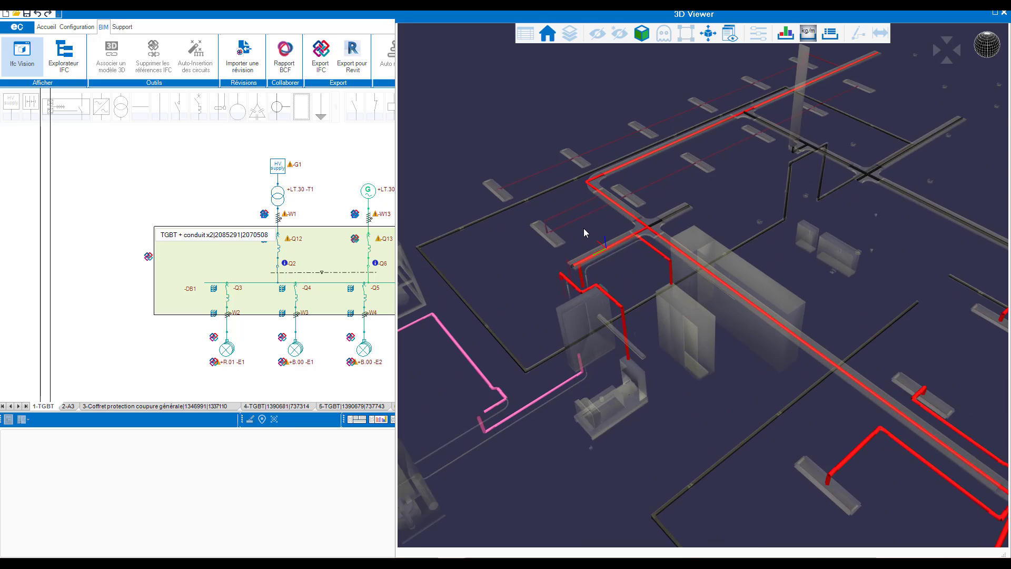
{"action": "left_click", "coordinate": [785, 33]}
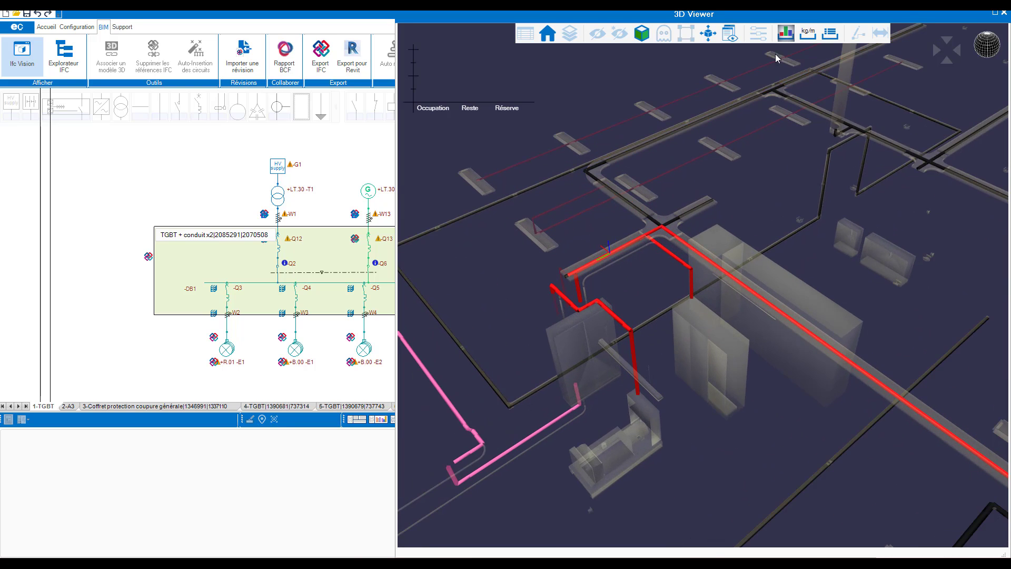
Step: For the cable tray at the TGBT outlet, create a BCF issue described "Doubler section chemin de cable sortie TGBT" and add a view to it
{"action": "left_click", "coordinate": [622, 247]}
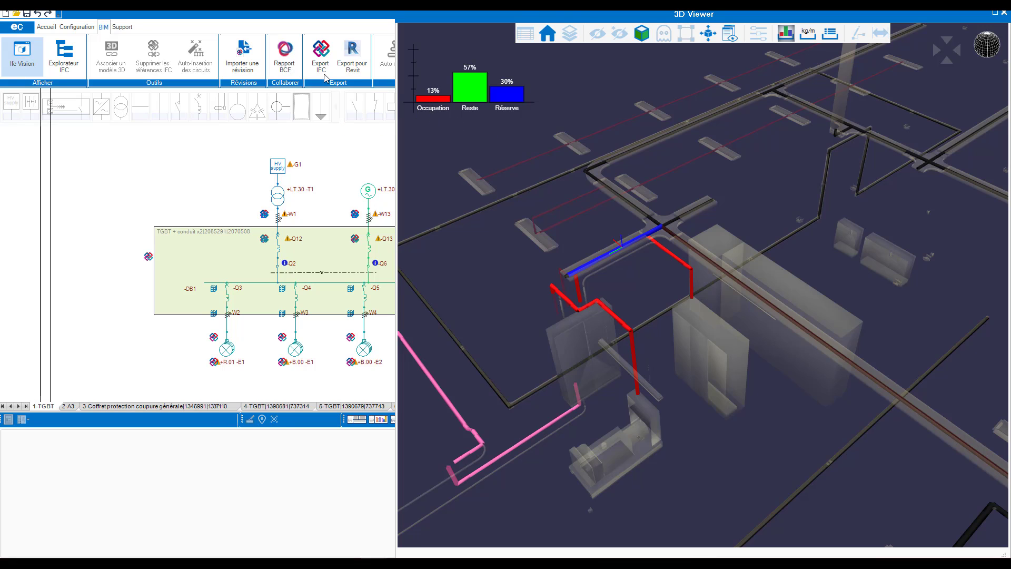
{"action": "left_click", "coordinate": [291, 62]}
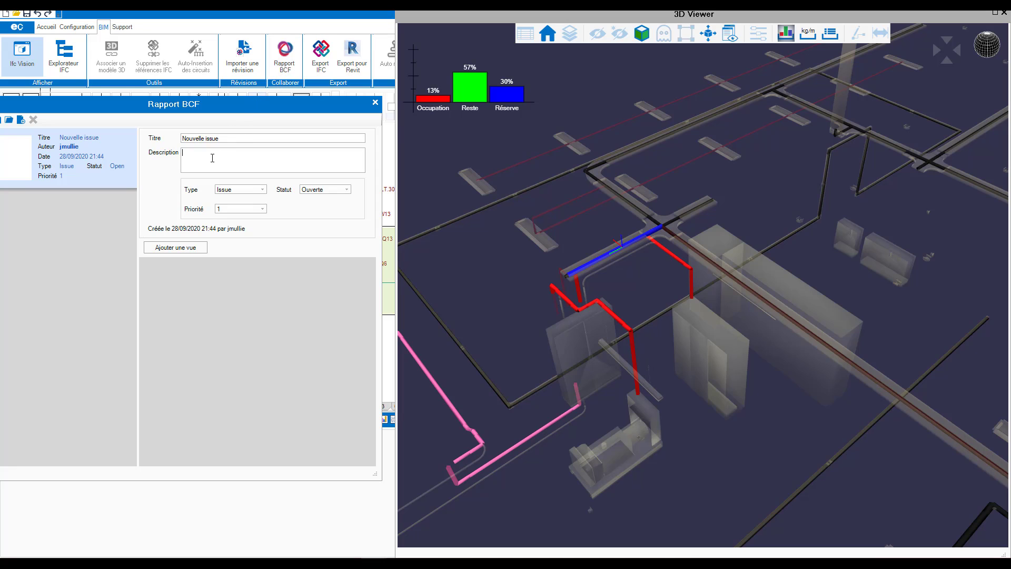
{"action": "type", "text": "Doubler section chemin de cable sortie TGBT"}
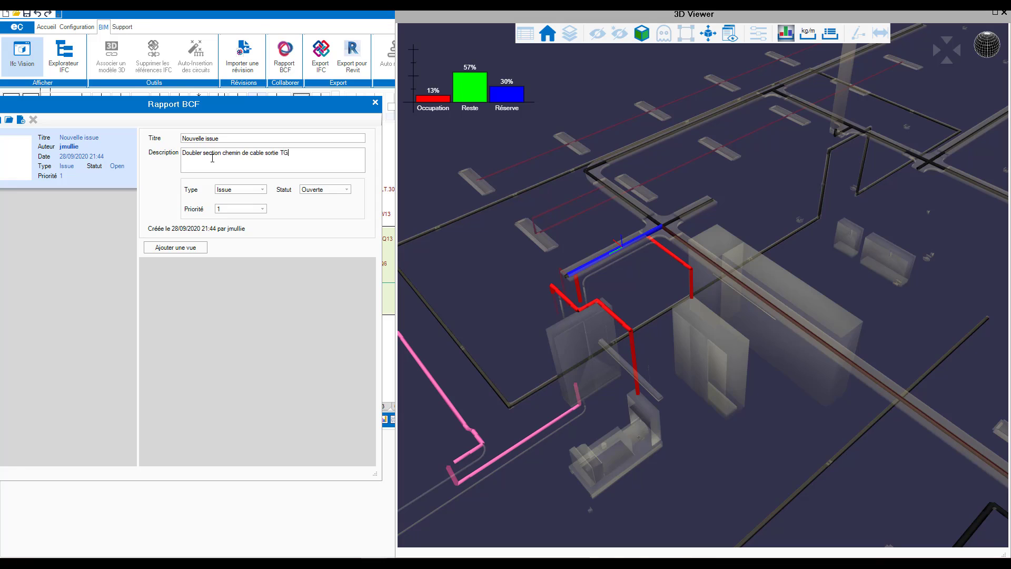
{"action": "left_click", "coordinate": [191, 247]}
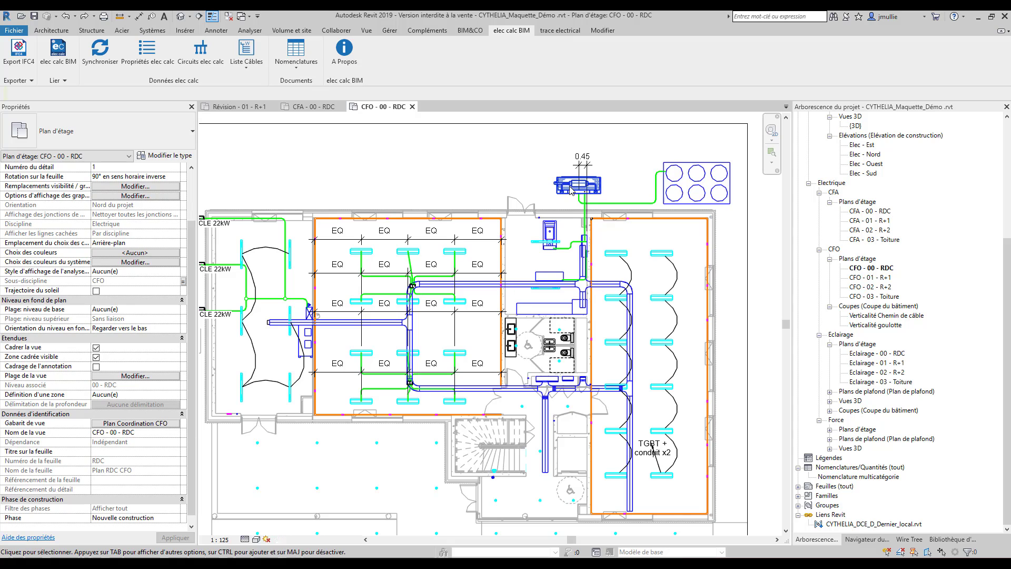
Step: Switch to Revit, move the condenser farther away from the building, and export the IFC4 model as RDC_rev01.ifc
{"action": "left_click_drag", "start_coordinate": [570, 188], "coordinate": [571, 152]}
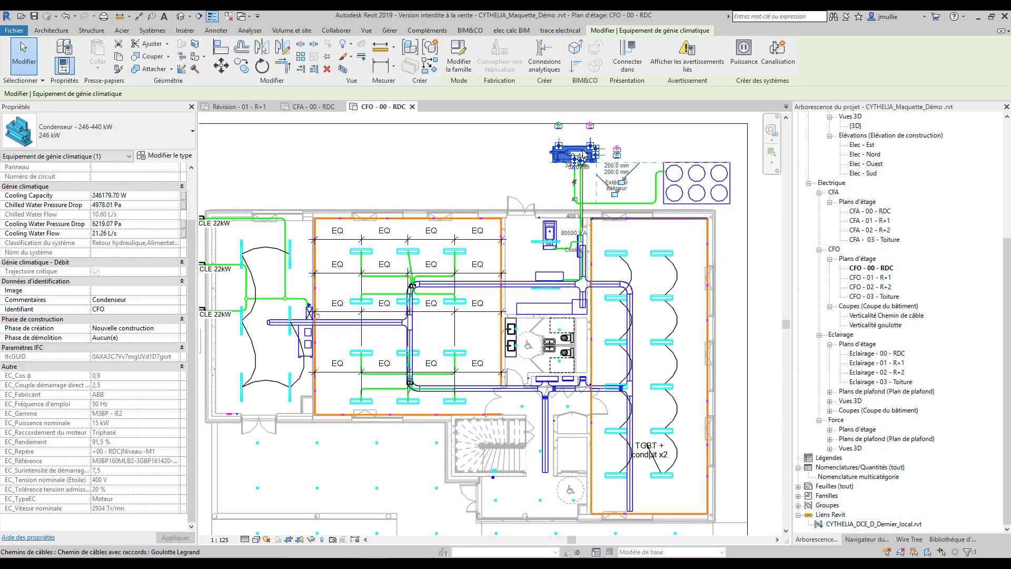
{"action": "left_click", "coordinate": [512, 30]}
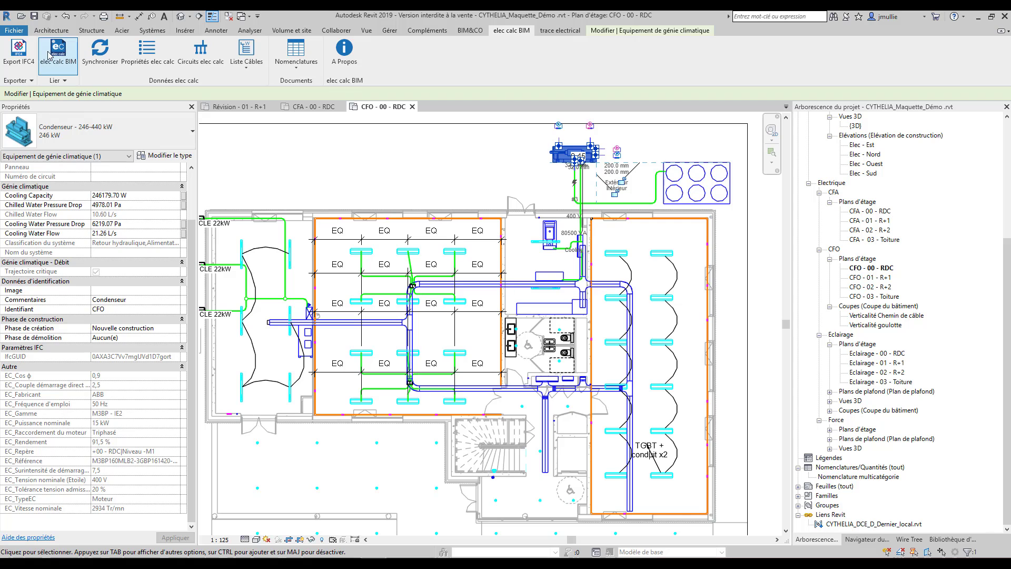
{"action": "left_click", "coordinate": [19, 51]}
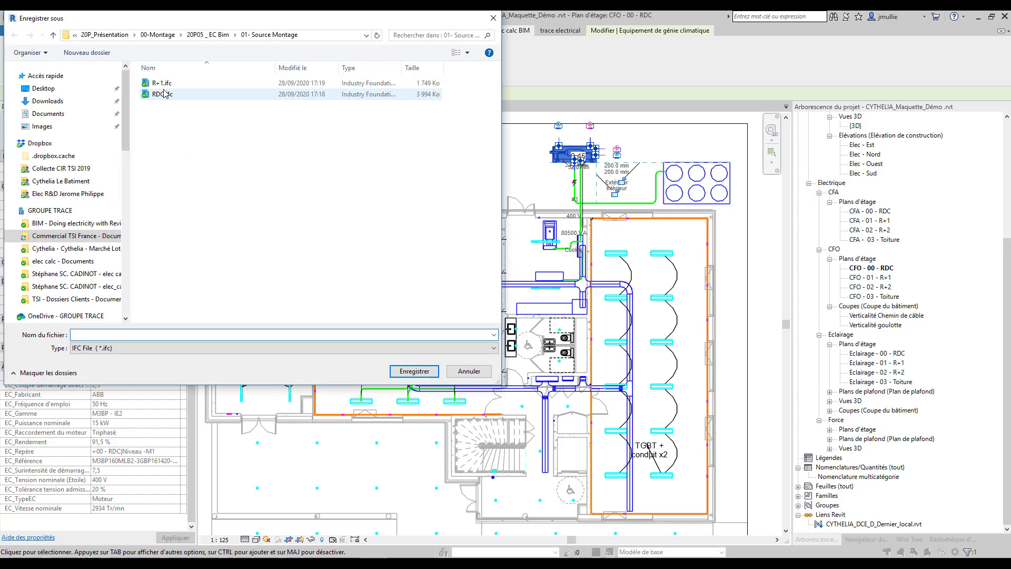
{"action": "left_click", "coordinate": [162, 94]}
{"action": "left_click", "coordinate": [86, 334]}
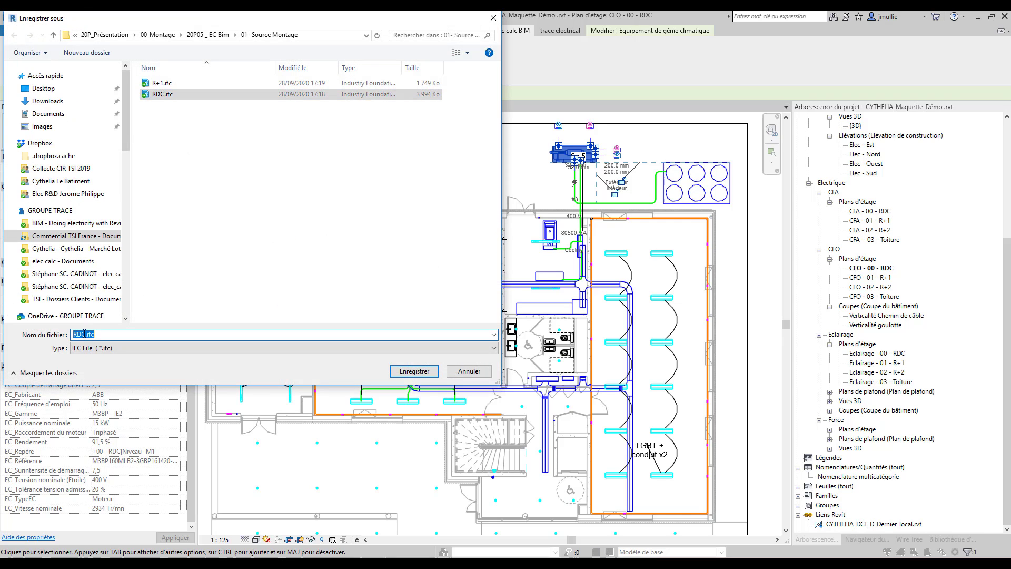
{"action": "type", "text": "_rev01"}
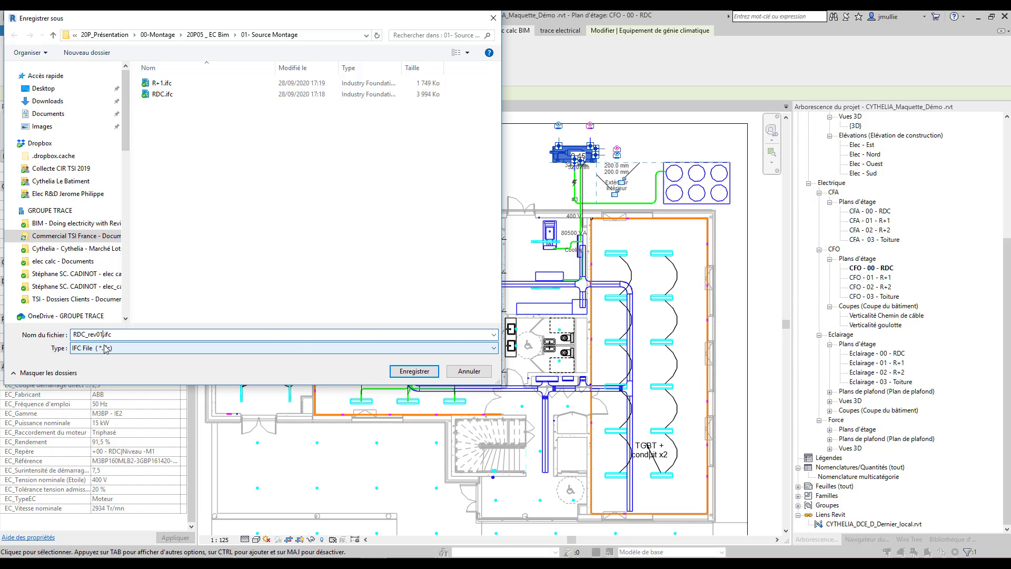
{"action": "key", "text": "Return"}
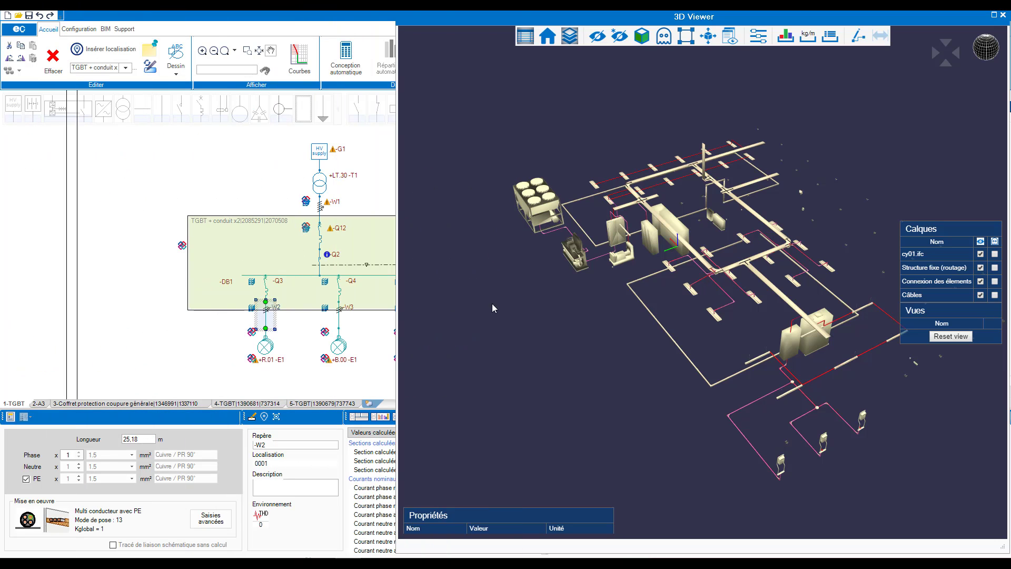
Step: Switch to elec calc and load RDC_rev01.ifc as a revision of cy01.ifc
{"action": "left_click", "coordinate": [105, 29]}
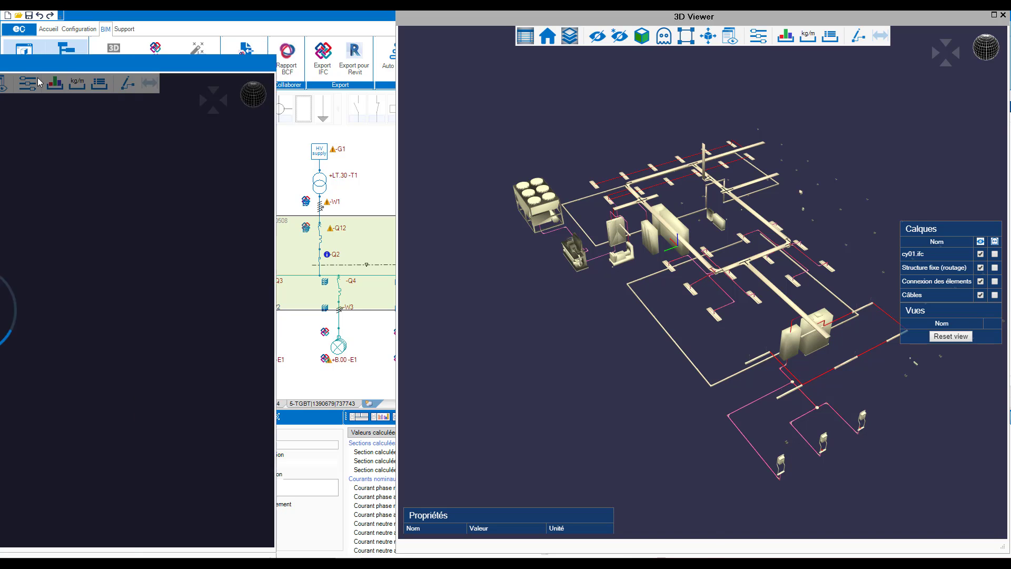
{"action": "left_click_drag", "start_coordinate": [0, 63], "coordinate": [300, 85]}
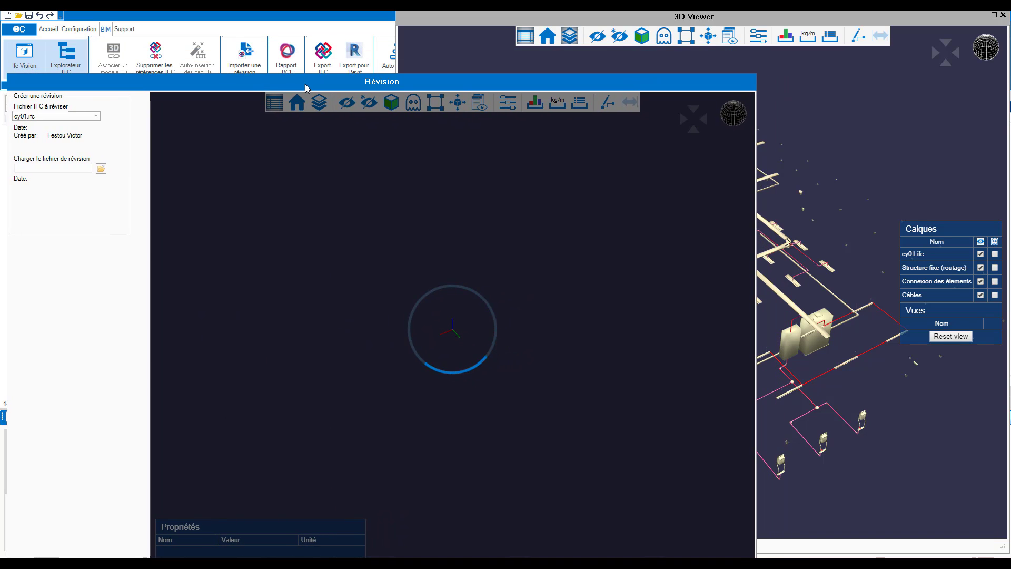
{"action": "left_click", "coordinate": [101, 169]}
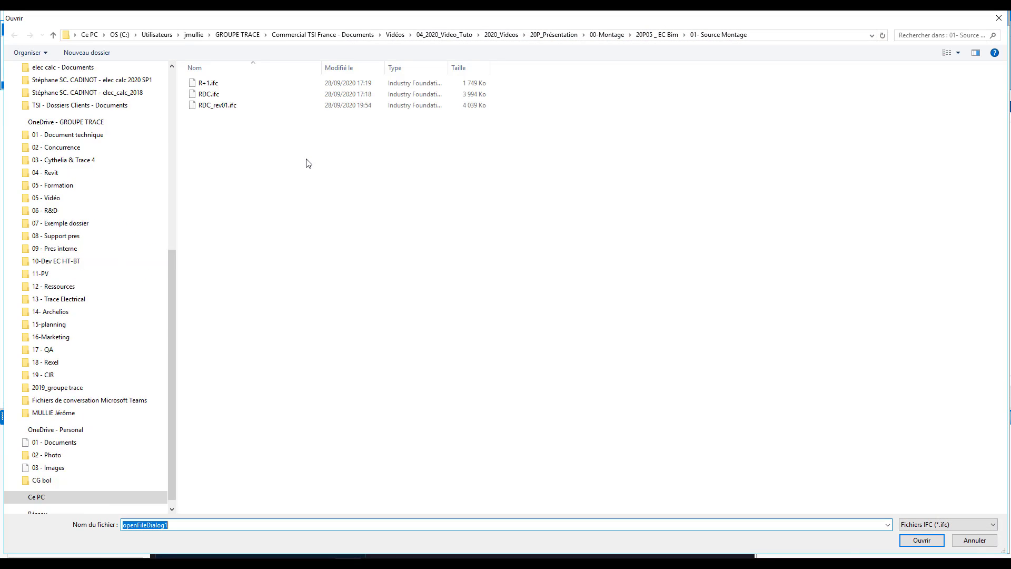
{"action": "left_click", "coordinate": [217, 105]}
{"action": "left_click", "coordinate": [901, 537]}
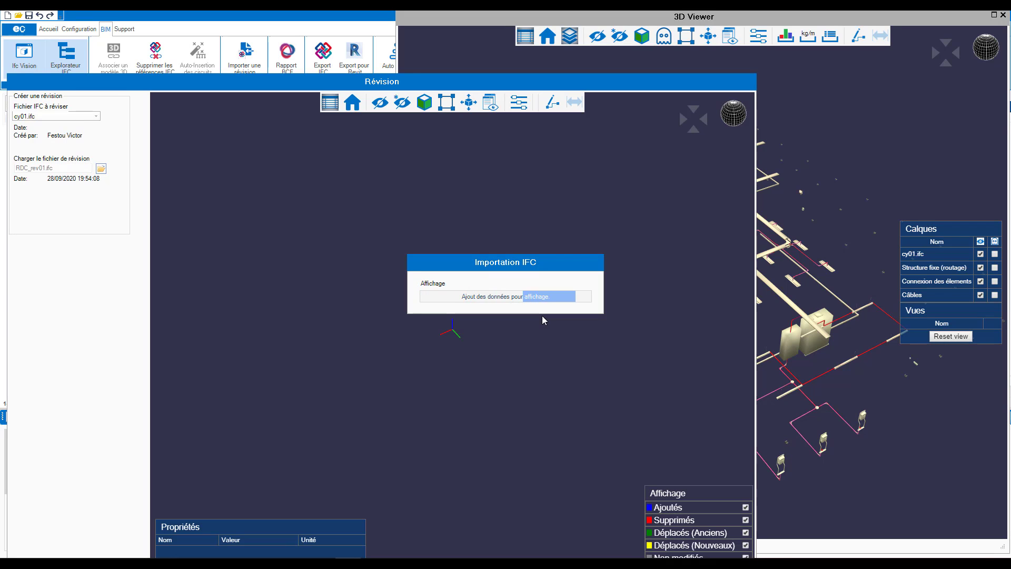
Step: Check the moved condenser and validate the revision, saving the project first, then review the moved-object notes on the TGBT diagram
{"action": "scroll", "coordinate": [288, 365], "scroll_direction": "up", "scroll_amount": 5}
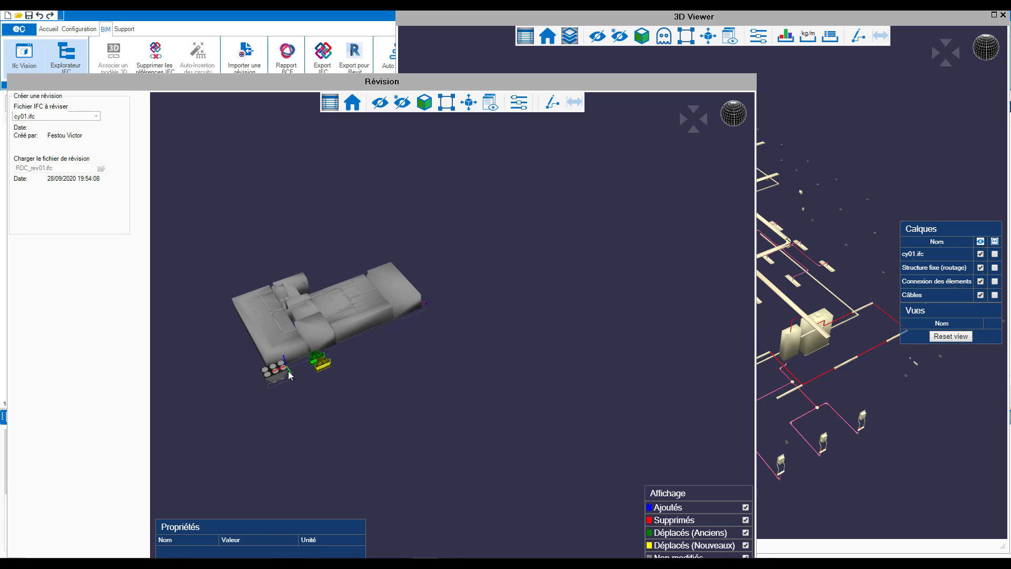
{"action": "scroll", "coordinate": [315, 368], "scroll_direction": "up", "scroll_amount": 2}
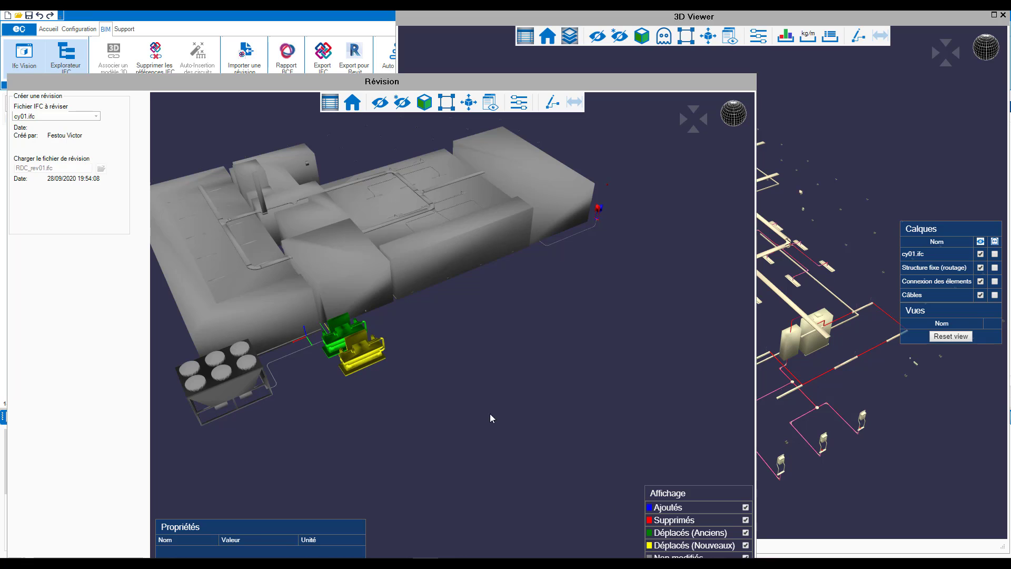
{"action": "left_click_drag", "start_coordinate": [456, 86], "coordinate": [456, 49]}
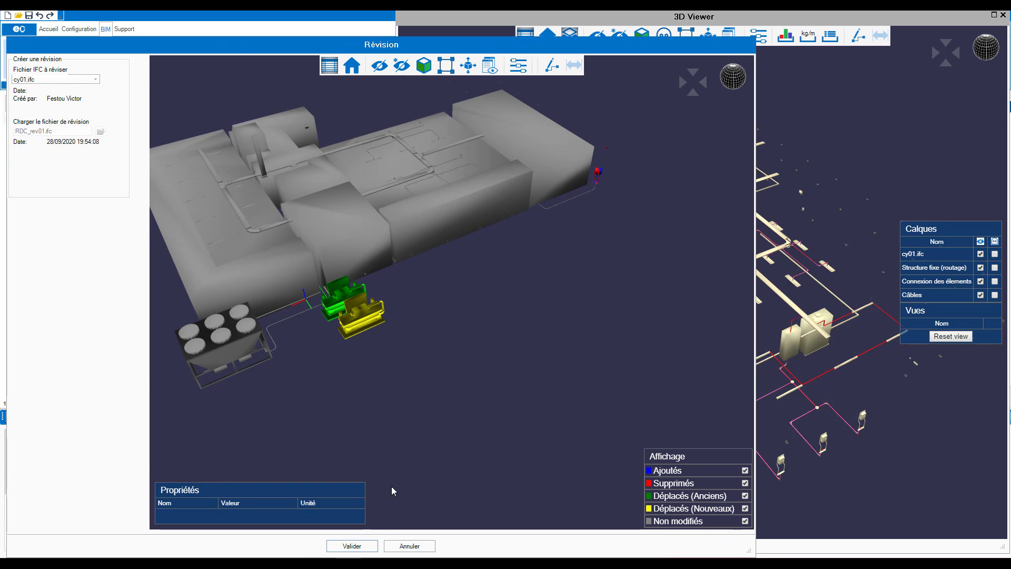
{"action": "left_click", "coordinate": [351, 545]}
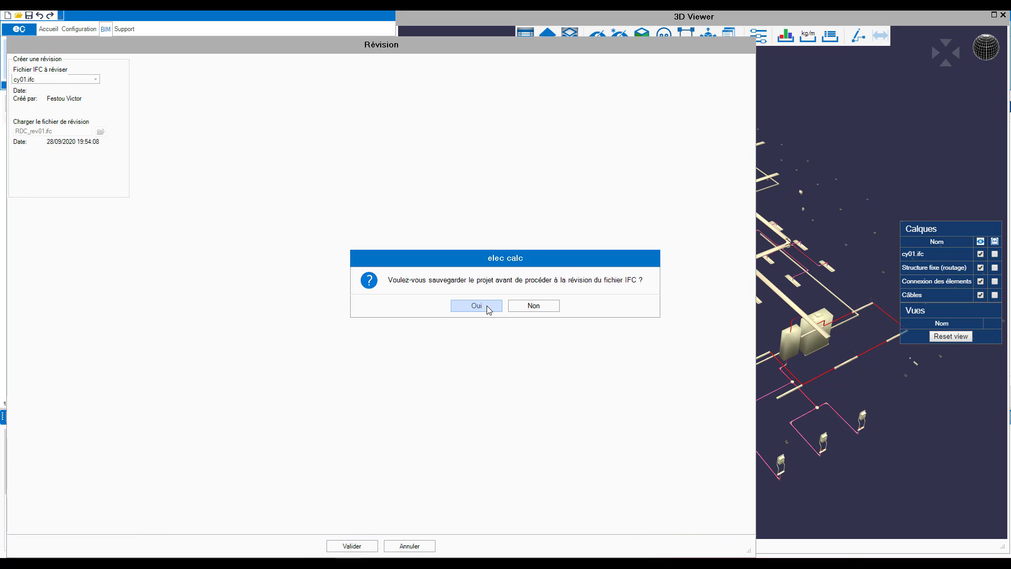
{"action": "left_click", "coordinate": [476, 306]}
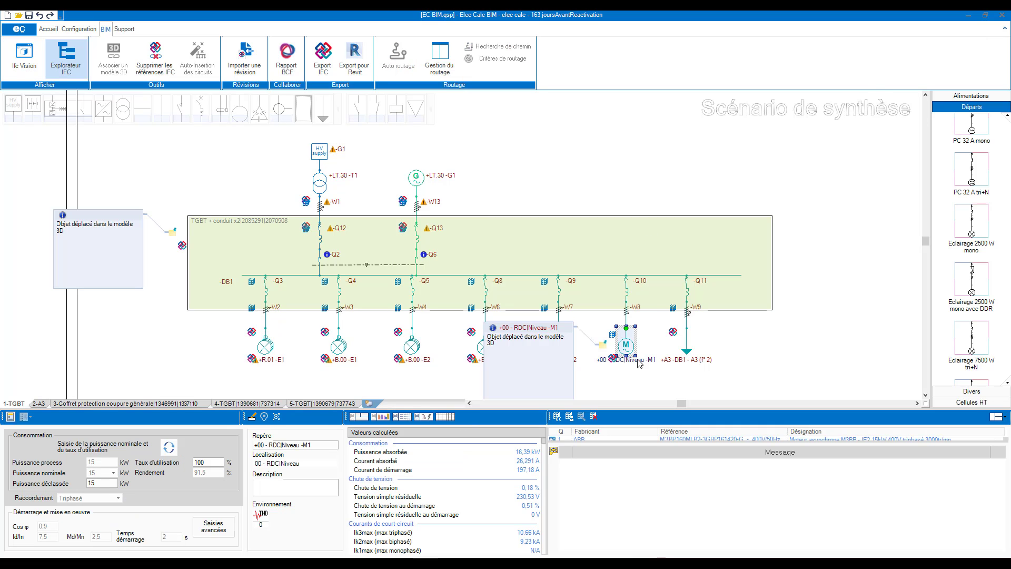
{"action": "scroll", "coordinate": [626, 373], "scroll_direction": "up", "scroll_amount": 4}
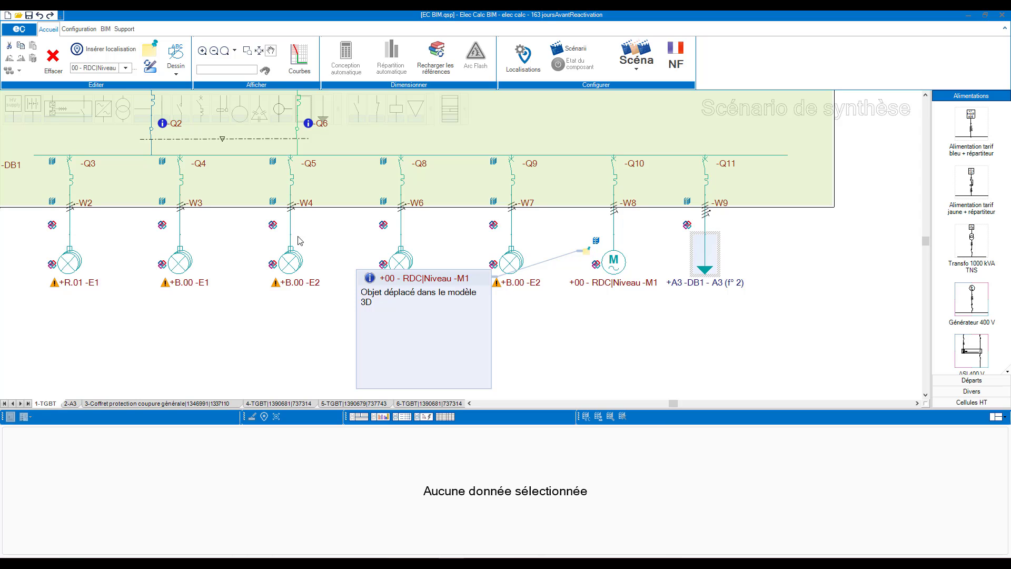
{"action": "scroll", "coordinate": [401, 263], "scroll_direction": "down", "scroll_amount": 5}
{"action": "scroll", "coordinate": [401, 261], "scroll_direction": "down", "scroll_amount": 3}
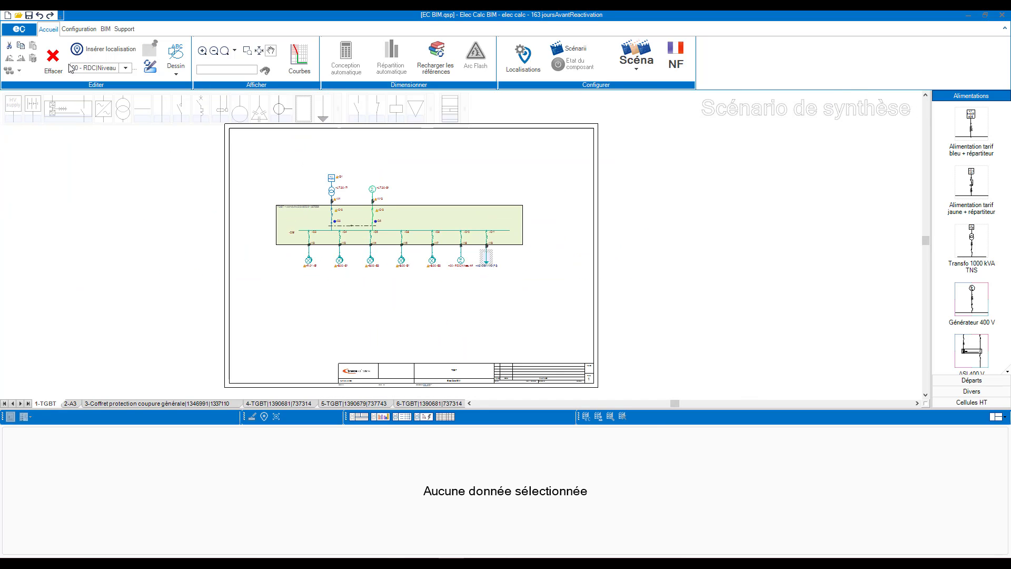
Step: Generate the calculation note for the synthesis scenario with all components (Tous) included
{"action": "left_click", "coordinate": [19, 30]}
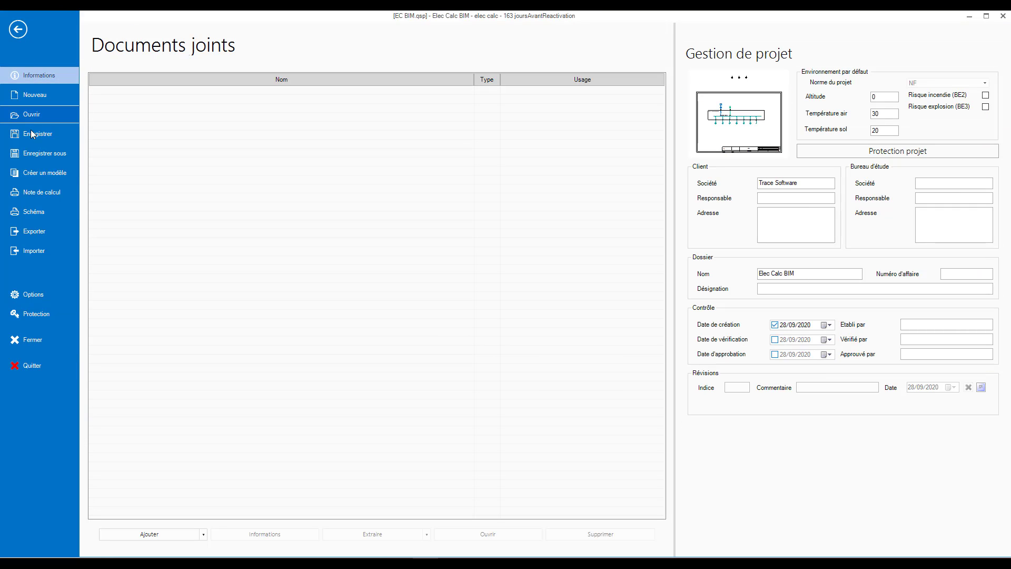
{"action": "left_click", "coordinate": [40, 186]}
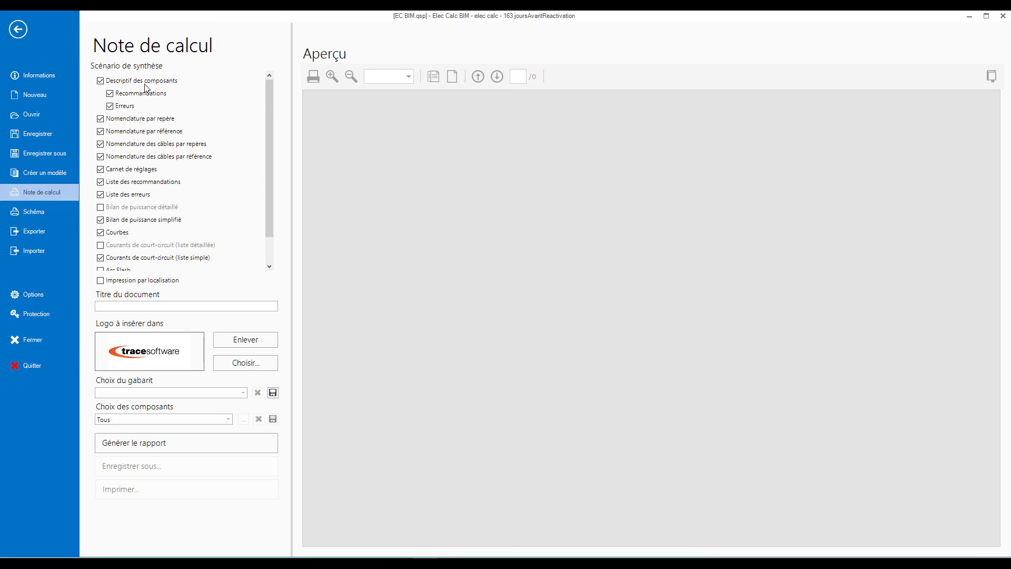
{"action": "left_click", "coordinate": [163, 420]}
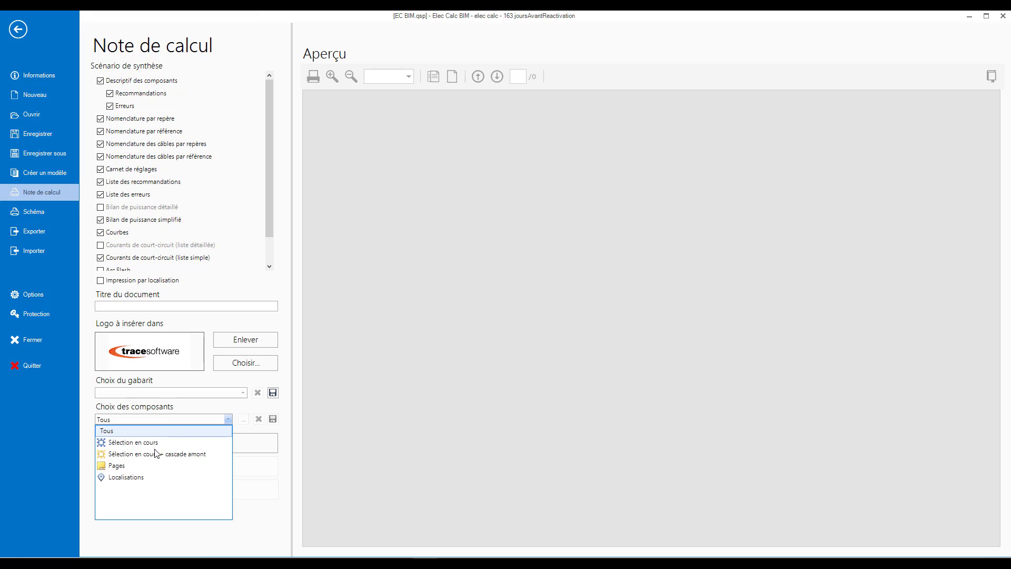
{"action": "left_click", "coordinate": [163, 434]}
{"action": "left_click", "coordinate": [155, 442]}
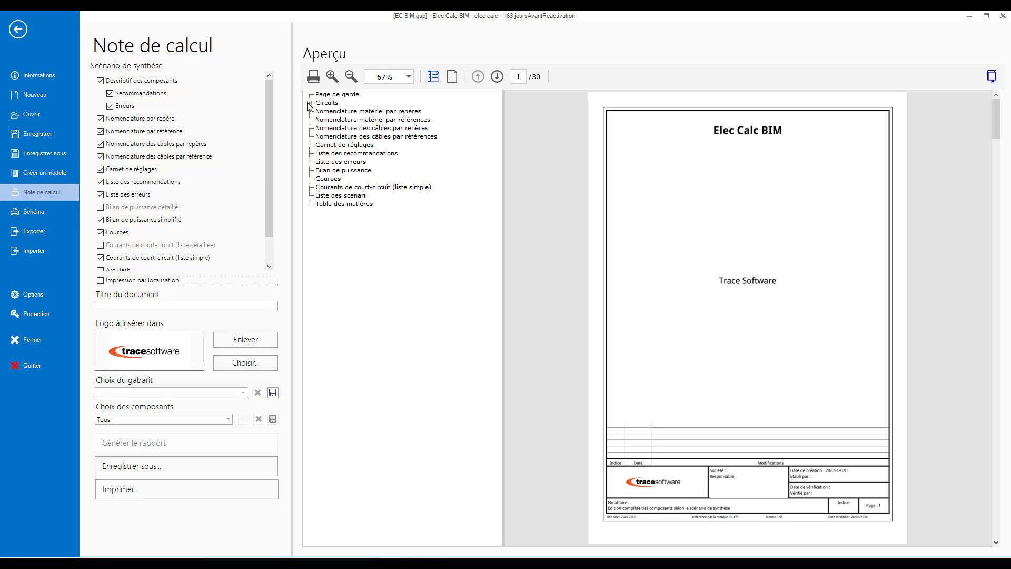
Step: Review the circuits, the cable list by tag and the power balance in the calculation note
{"action": "left_click", "coordinate": [309, 104]}
{"action": "left_click", "coordinate": [348, 111]}
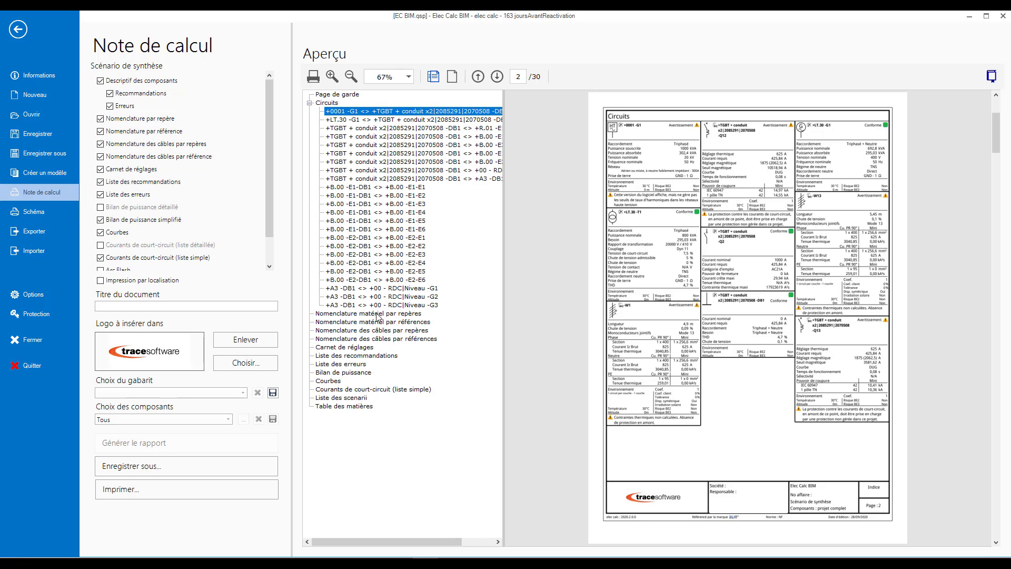
{"action": "left_click", "coordinate": [377, 331]}
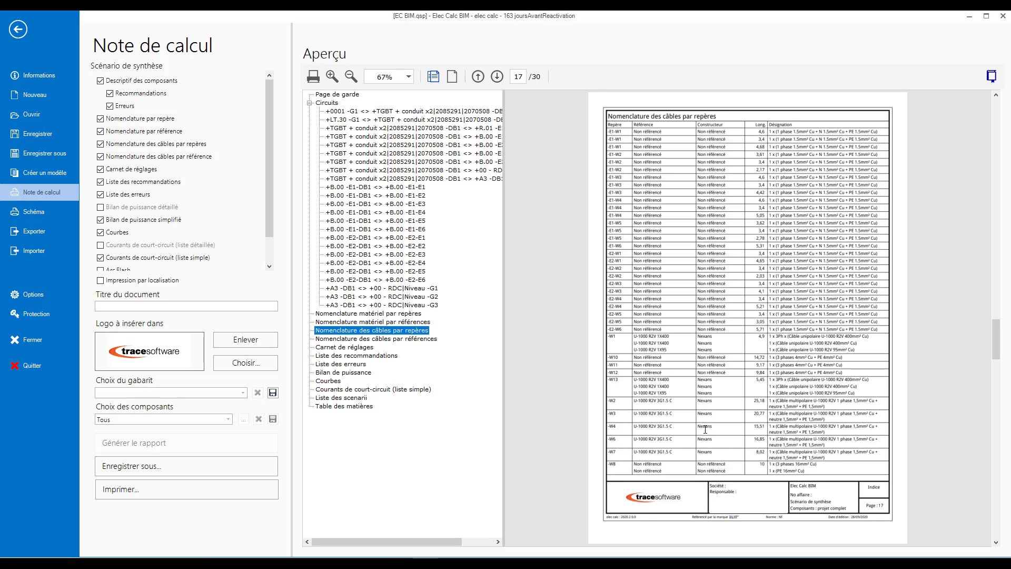
{"action": "left_click", "coordinate": [345, 372]}
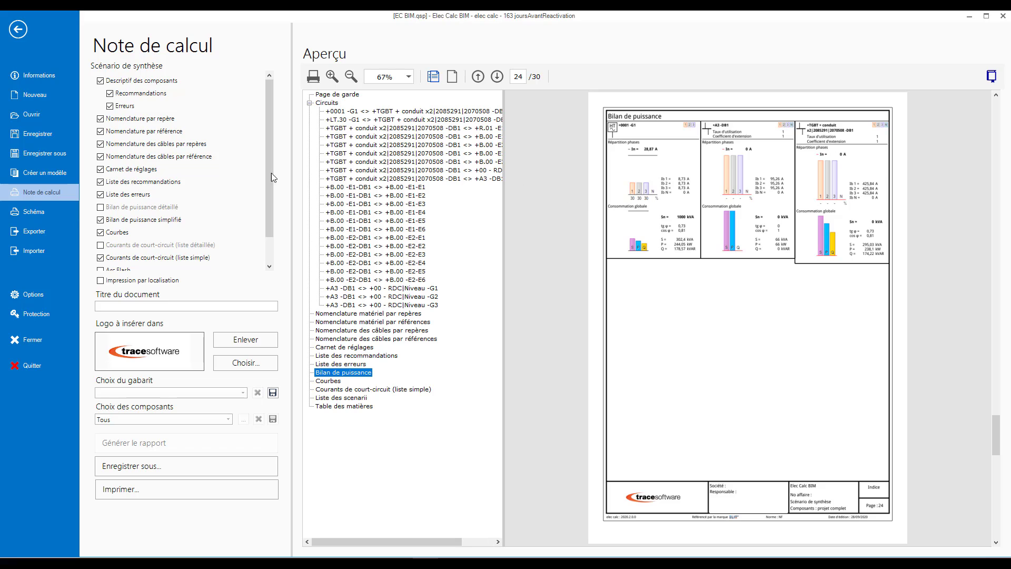
Step: Generate the folio preview of the single-line schematic and look through its pages
{"action": "left_click", "coordinate": [30, 213]}
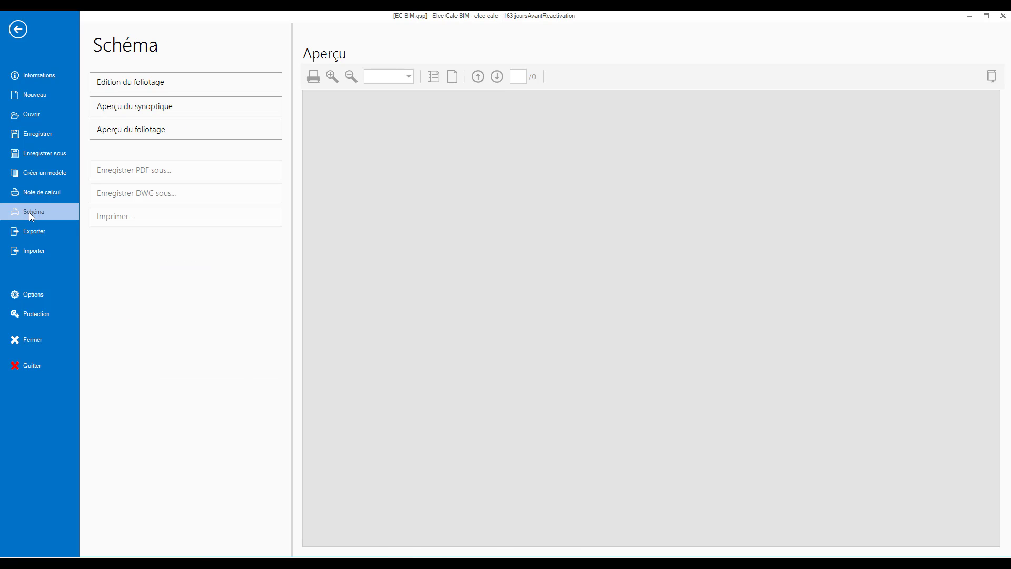
{"action": "left_click", "coordinate": [141, 128]}
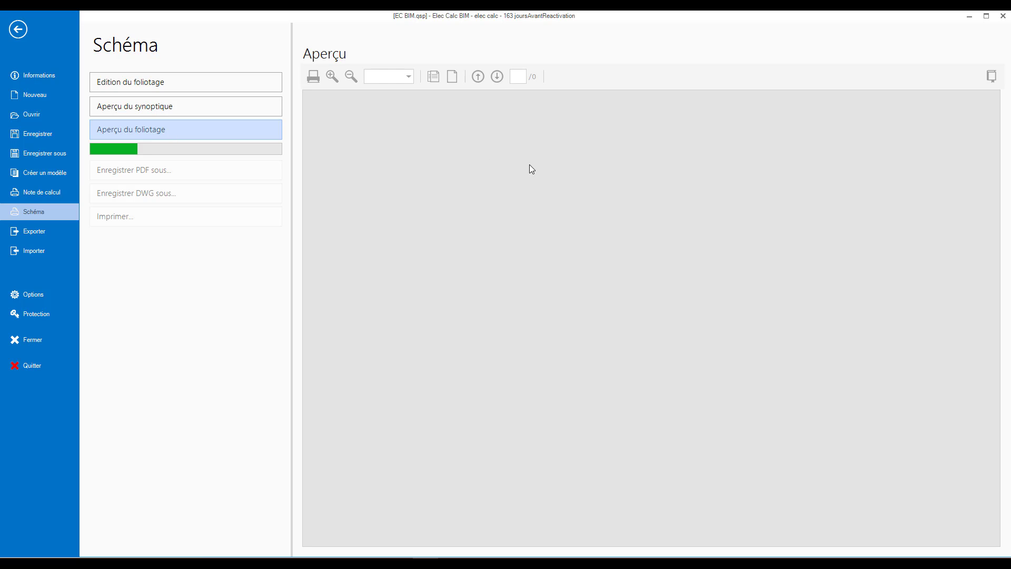
{"action": "scroll", "coordinate": [656, 244], "scroll_direction": "down", "scroll_amount": 6}
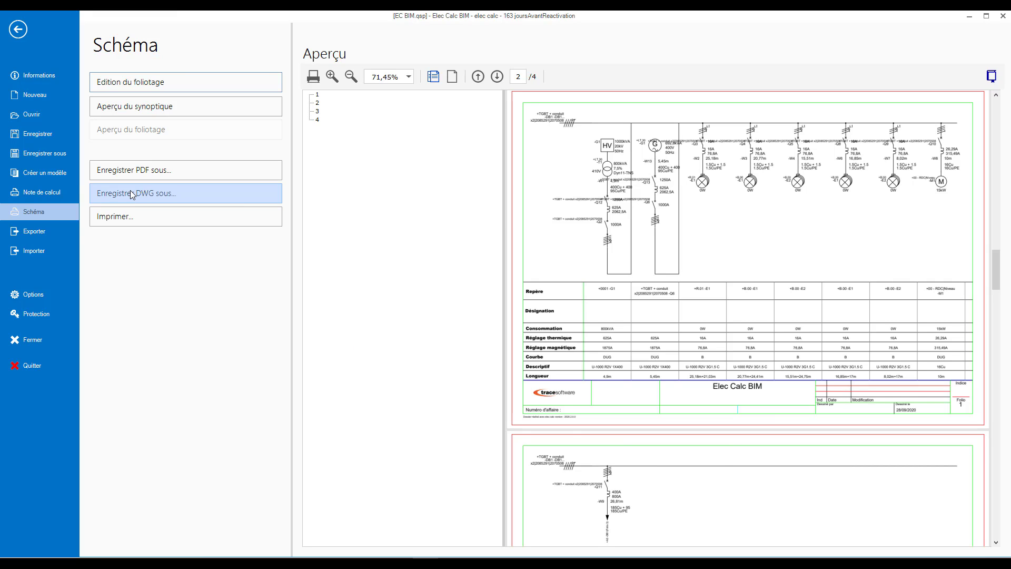
Step: Generate the French NomenclatureParReference export for all components and export it to Excel
{"action": "left_click", "coordinate": [53, 233]}
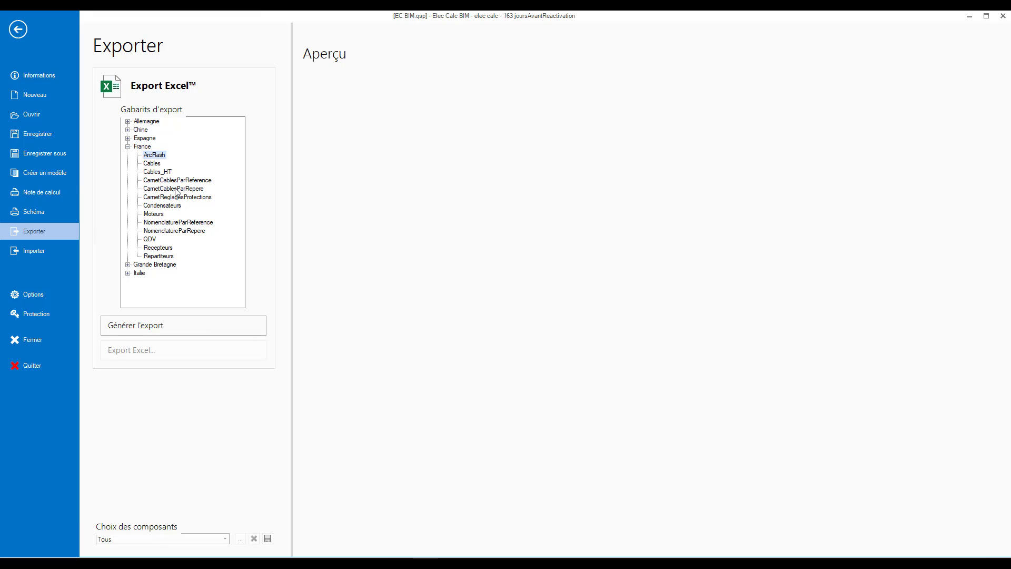
{"action": "left_click", "coordinate": [178, 224]}
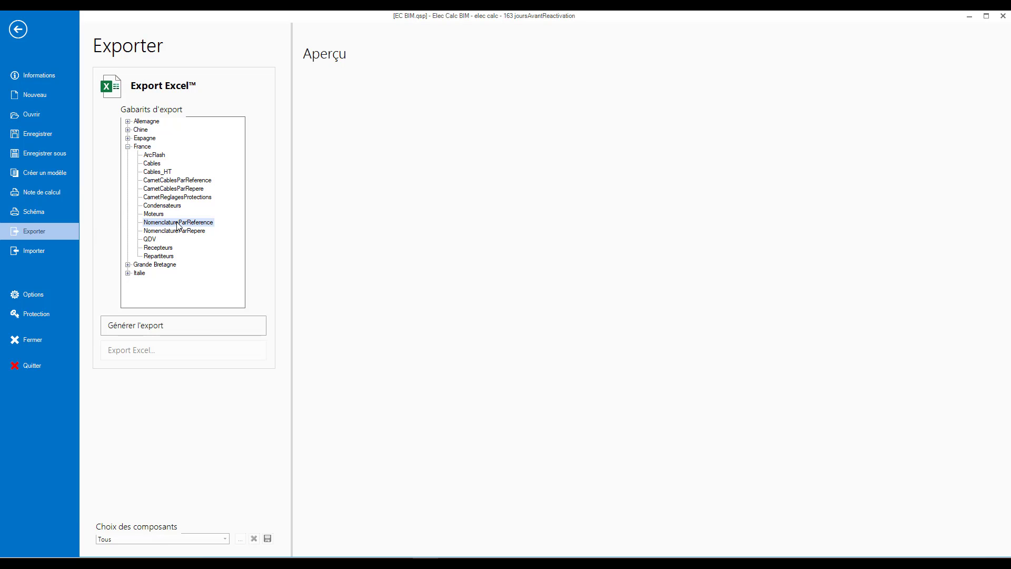
{"action": "left_click", "coordinate": [159, 324]}
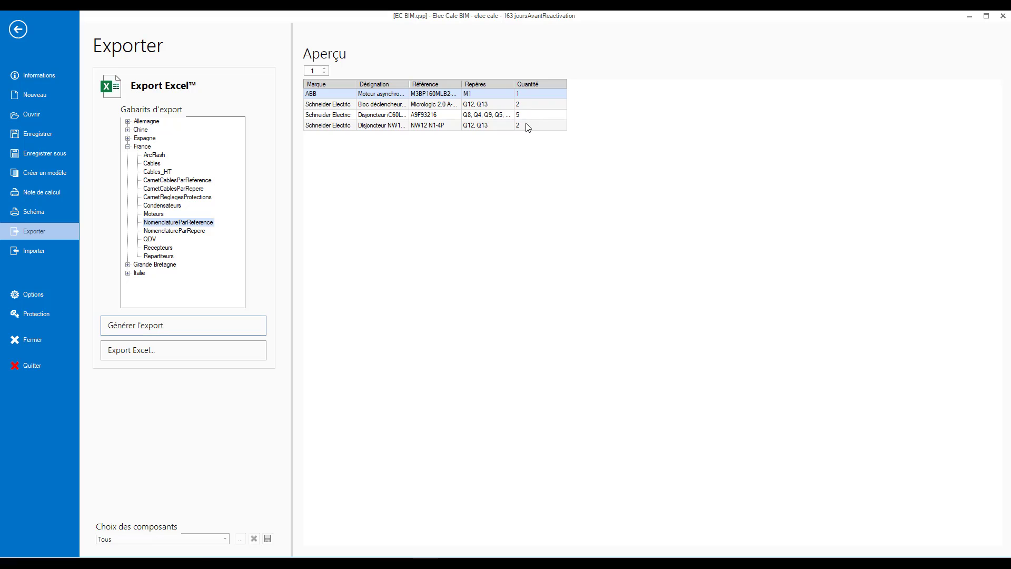
{"action": "left_click", "coordinate": [148, 348]}
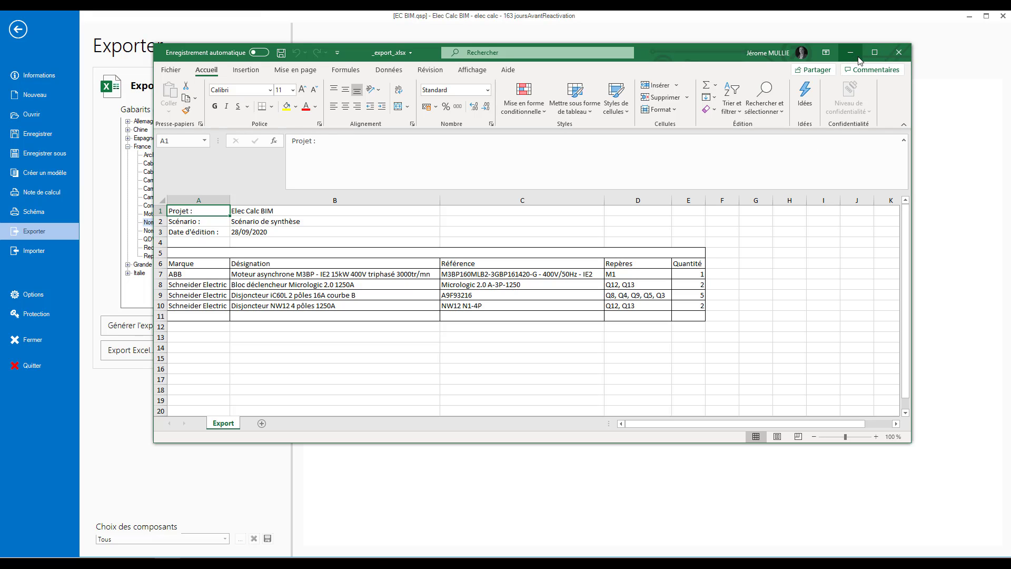
Step: Close the Excel export and export the project for Revit as an XFR file named EC Bim Exp REVIT
{"action": "left_click", "coordinate": [890, 51]}
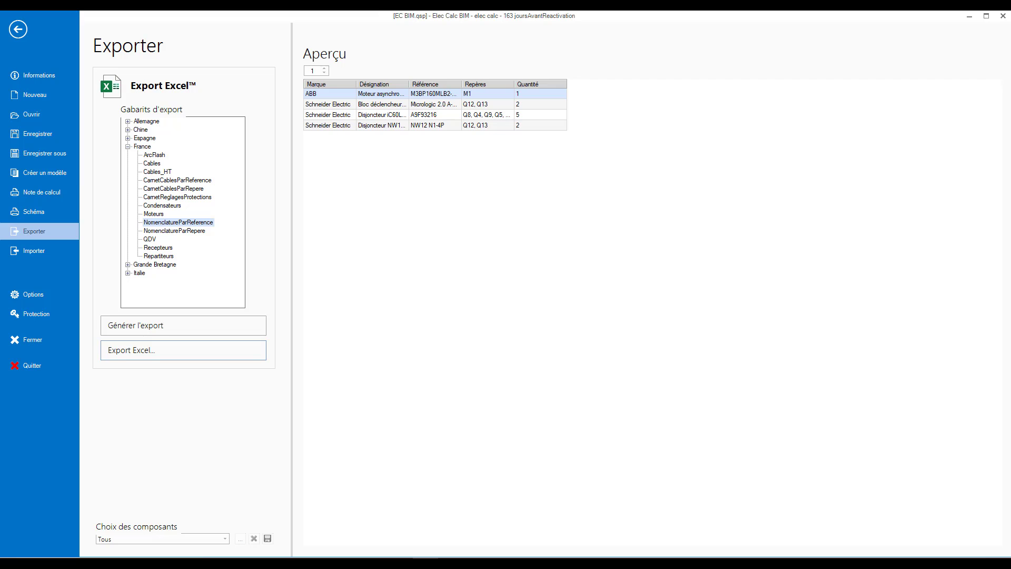
{"action": "left_click", "coordinate": [25, 31]}
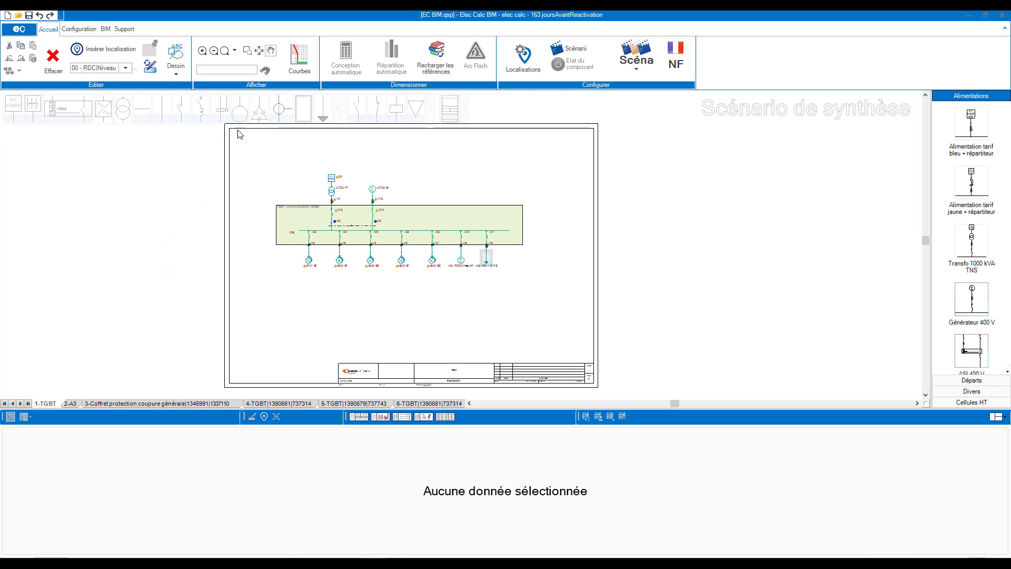
{"action": "left_click", "coordinate": [110, 30]}
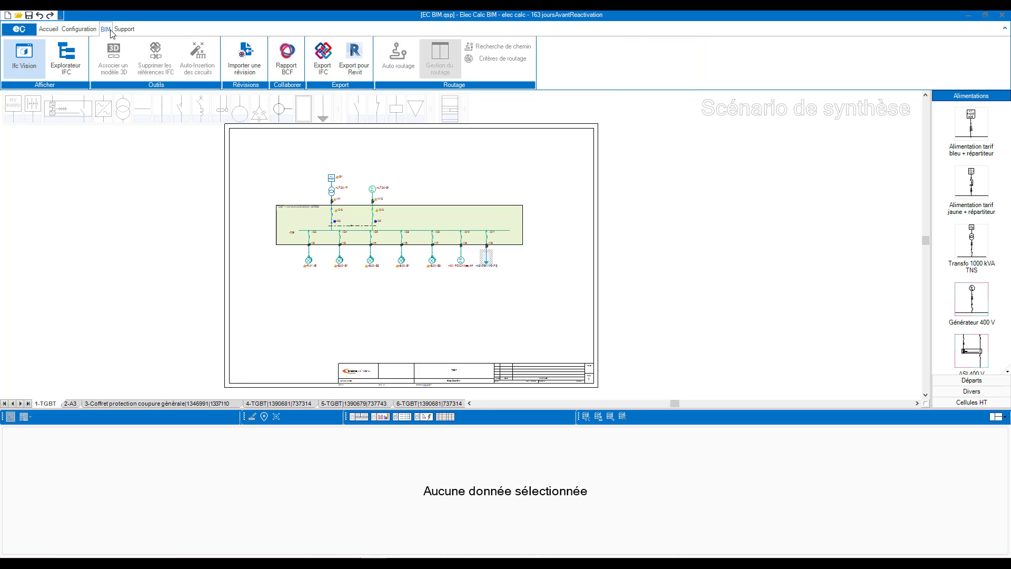
{"action": "left_click", "coordinate": [348, 63]}
{"action": "type", "text": "EC Bim Exp REVIT"}
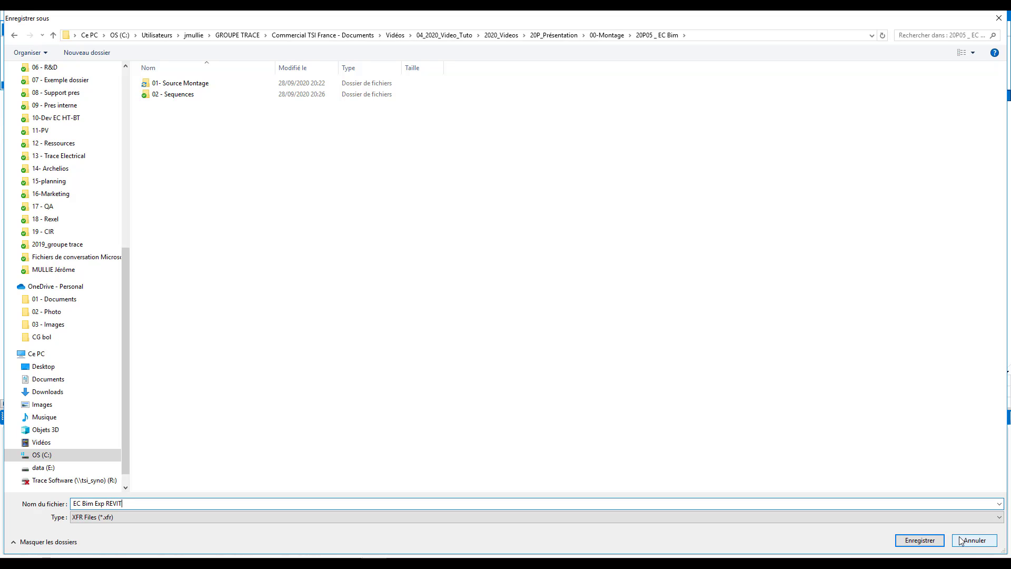
{"action": "left_click", "coordinate": [917, 545]}
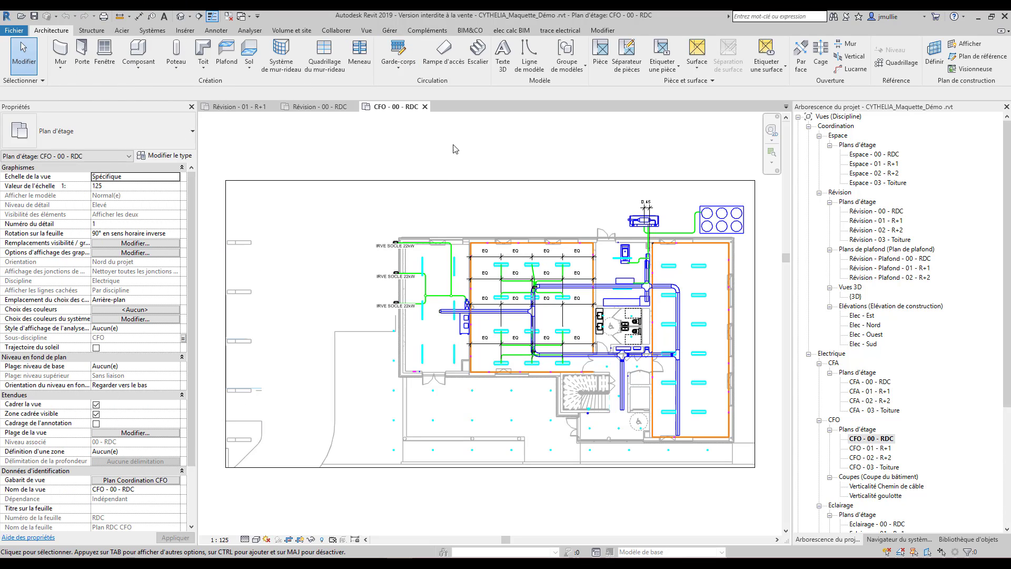
Step: Switch to Revit, link EC Bim Exp REVIT.xfr to the model and synchronise the elec calc data
{"action": "left_click", "coordinate": [511, 30]}
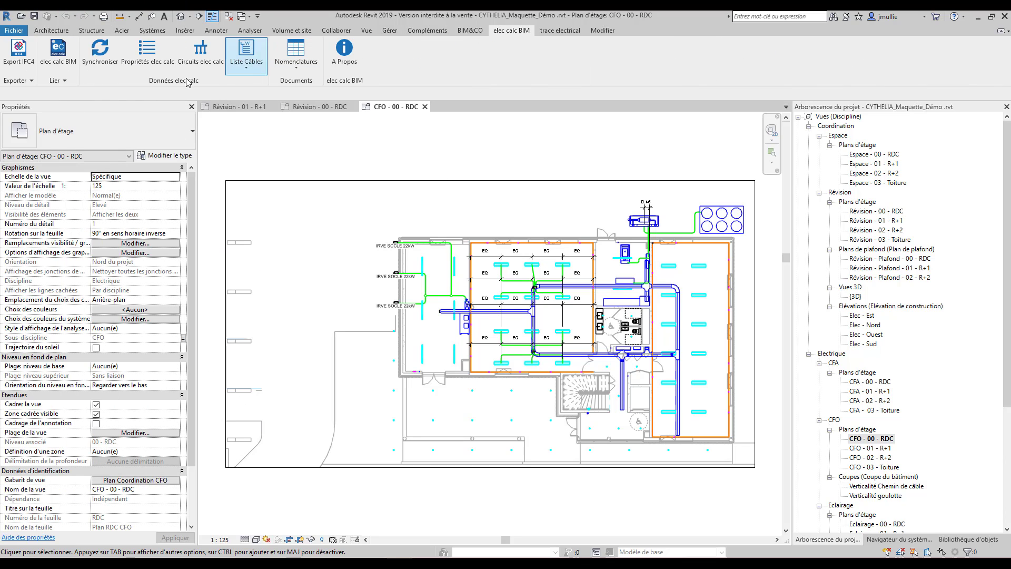
{"action": "left_click", "coordinate": [61, 80]}
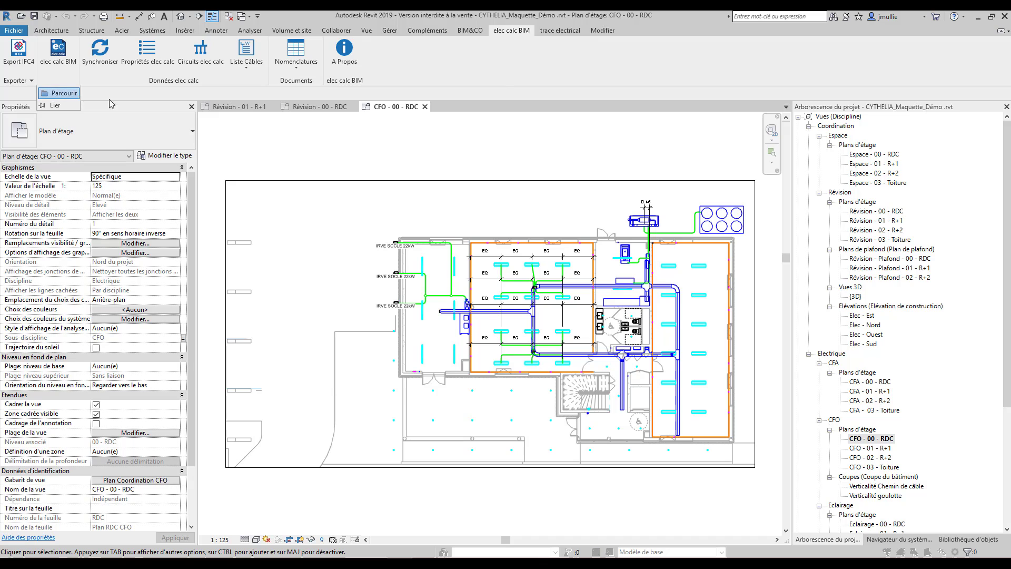
{"action": "left_click", "coordinate": [65, 94]}
{"action": "left_click", "coordinate": [211, 84]}
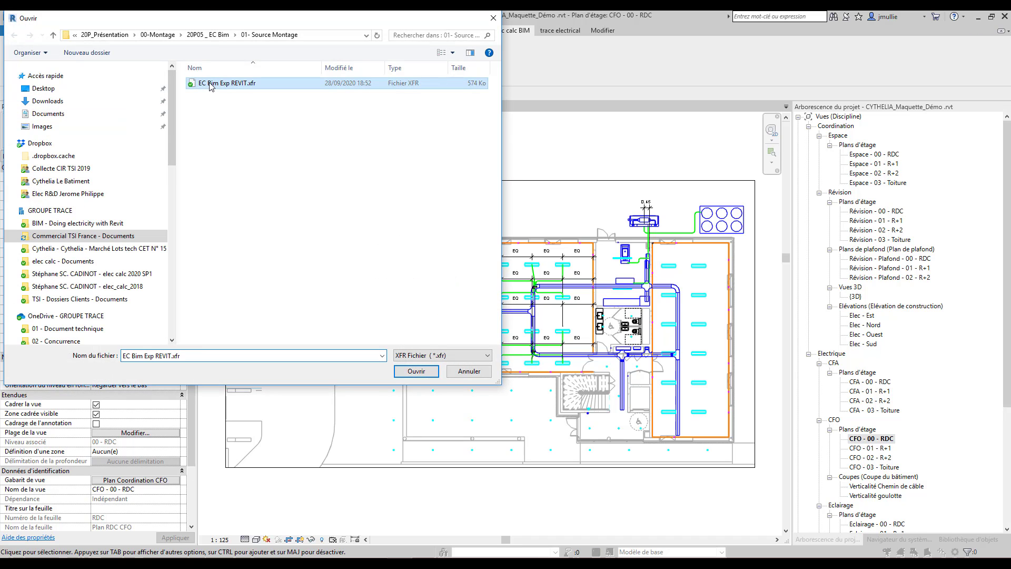
{"action": "left_click", "coordinate": [412, 371]}
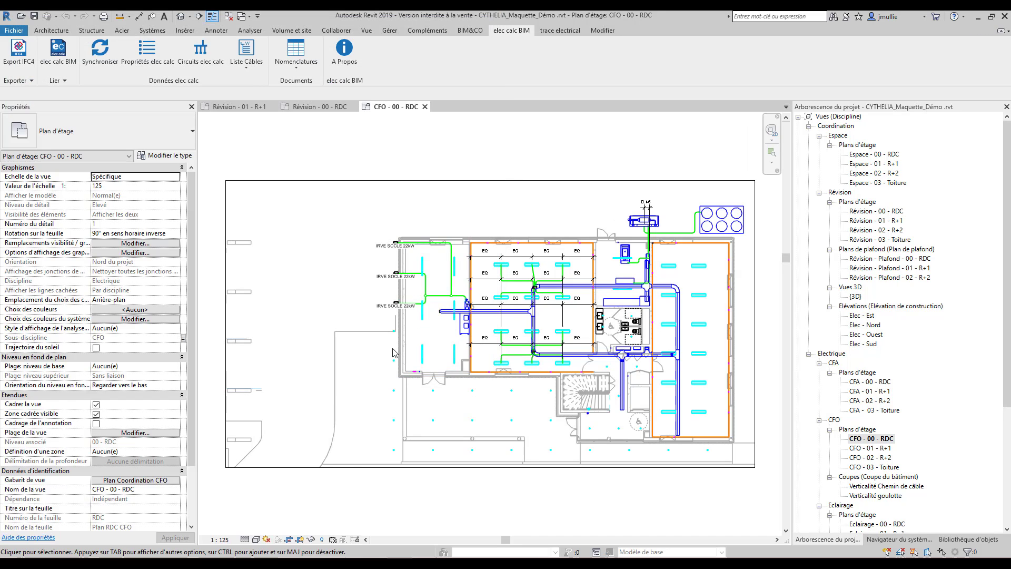
{"action": "left_click", "coordinate": [111, 58]}
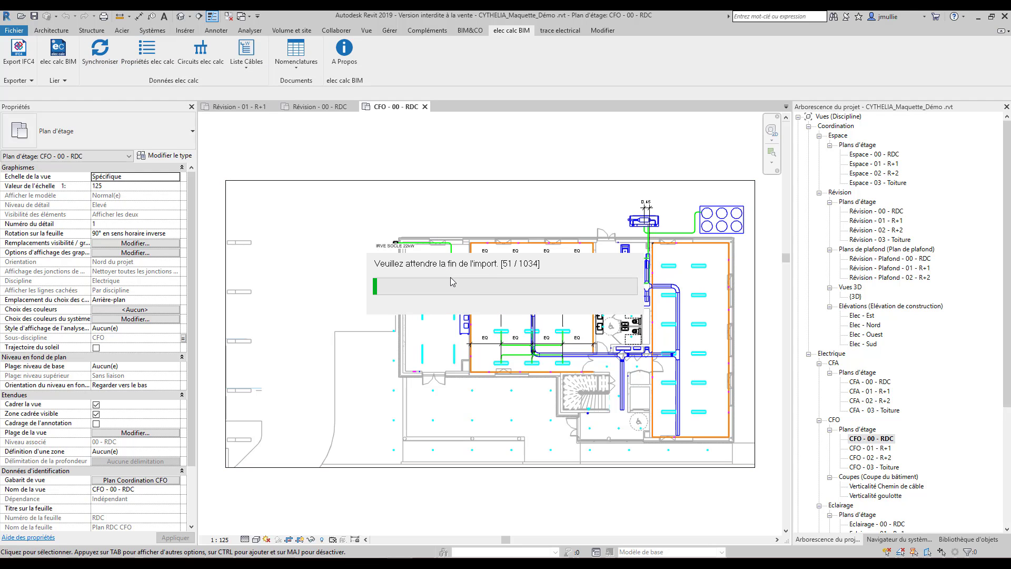
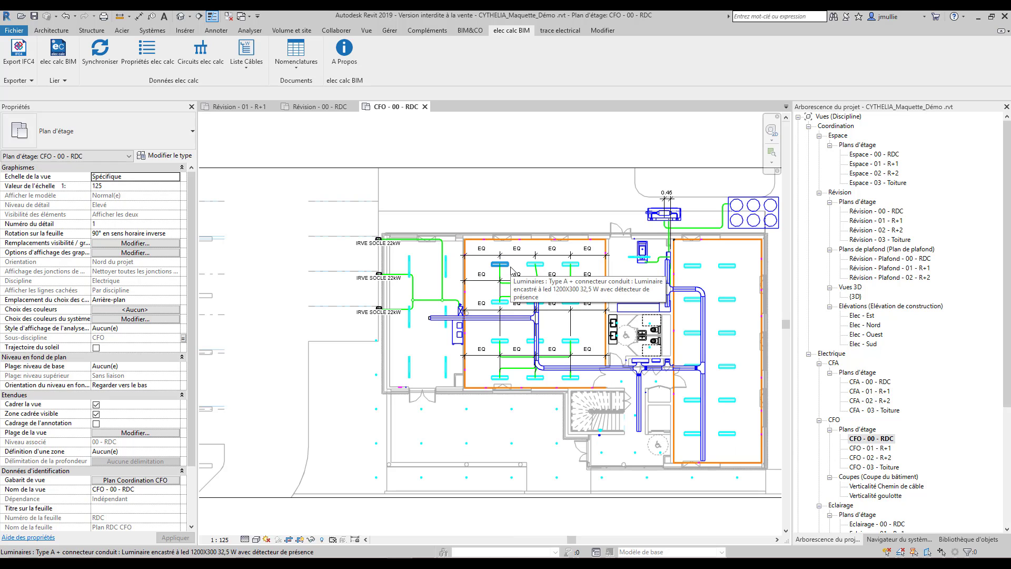
Step: Examine the EC_ parameters of the transformer and the generator set on the CFO - 00 - RDC plan
{"action": "scroll", "coordinate": [632, 241], "scroll_direction": "up", "scroll_amount": 3}
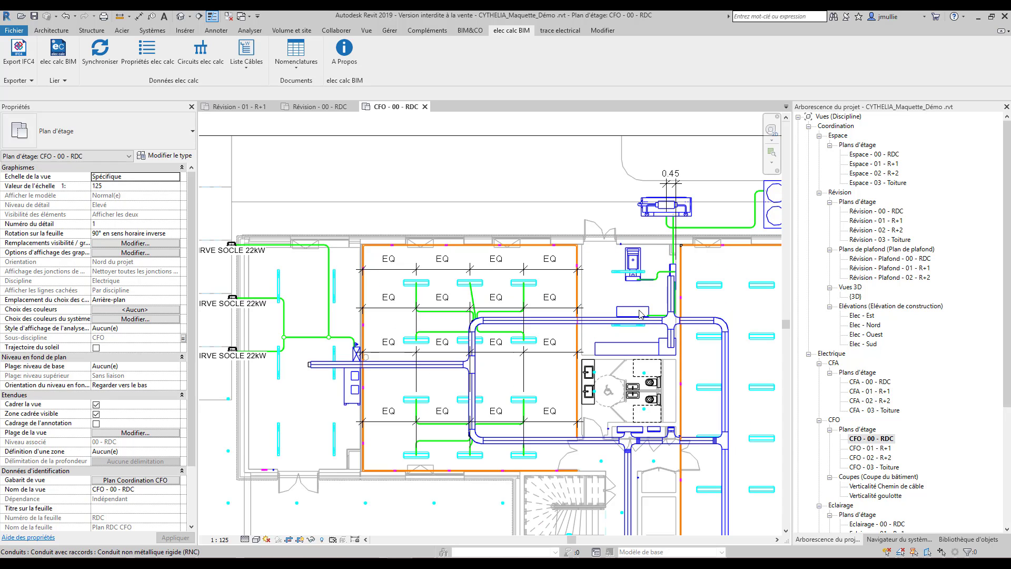
{"action": "left_click", "coordinate": [639, 311]}
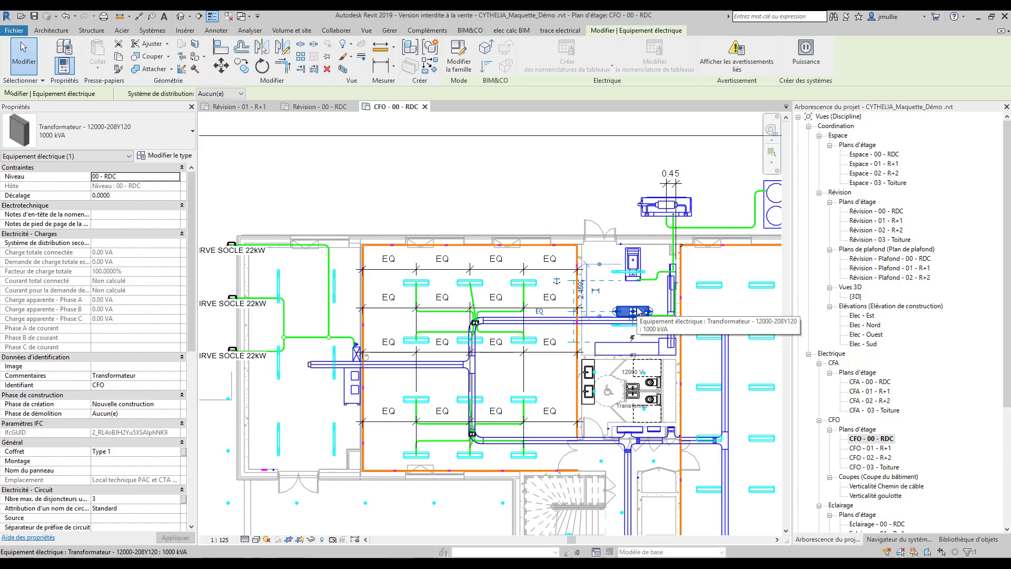
{"action": "scroll", "coordinate": [101, 429], "scroll_direction": "down", "scroll_amount": 3}
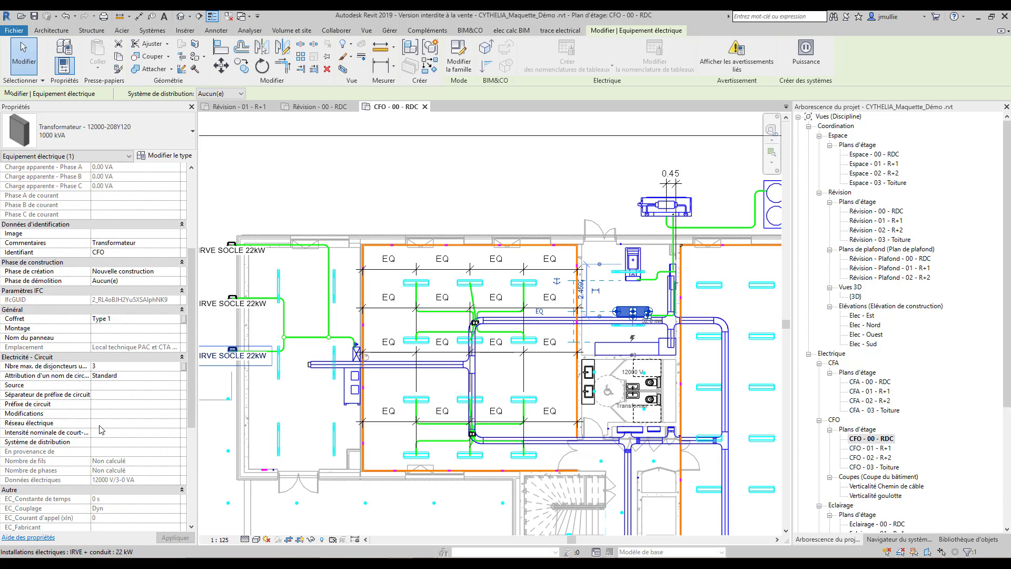
{"action": "scroll", "coordinate": [101, 429], "scroll_direction": "down", "scroll_amount": 4}
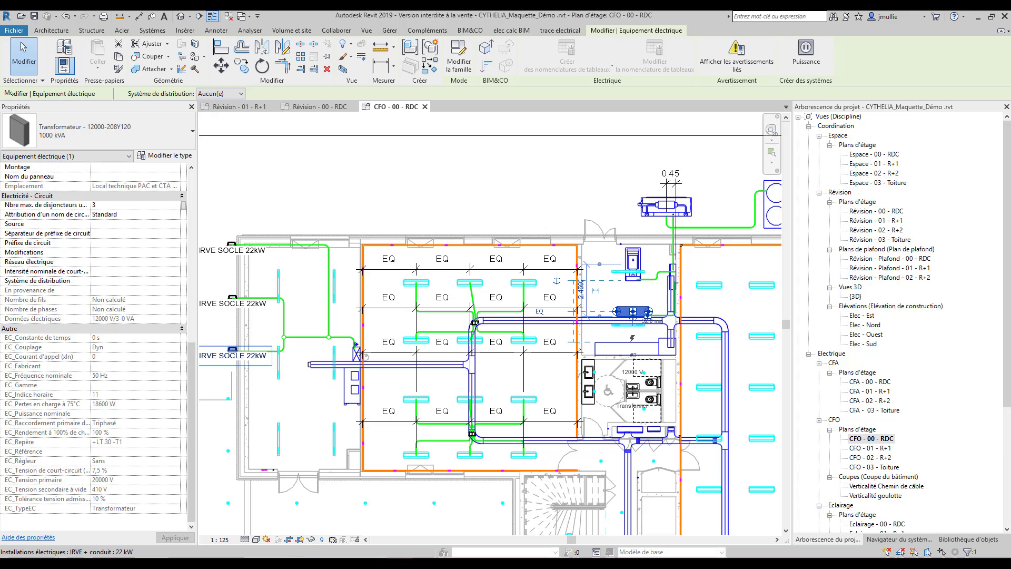
{"action": "left_click", "coordinate": [633, 263]}
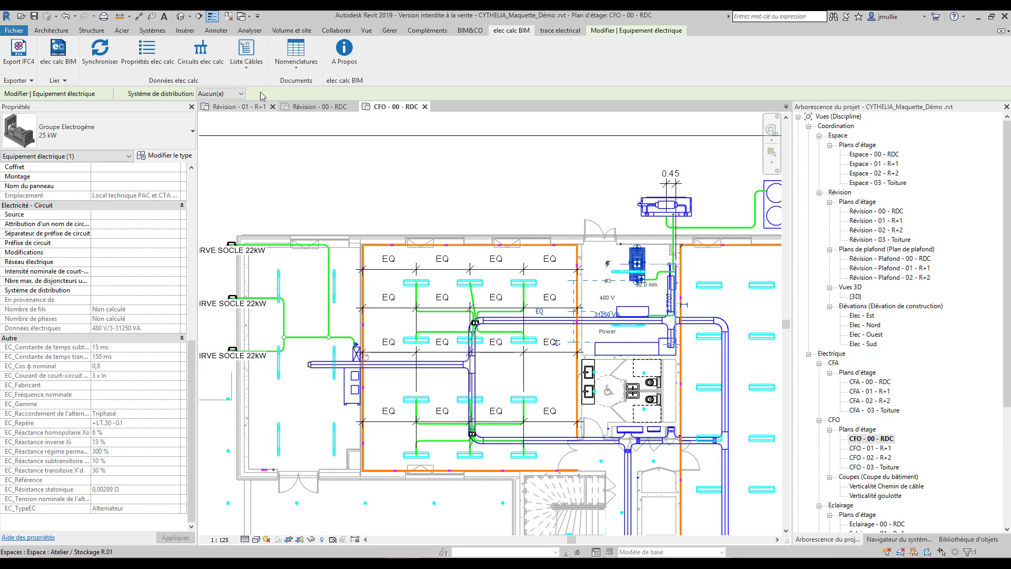
Step: Import the elec calc cable list into the Revit model
{"action": "left_click", "coordinate": [251, 73]}
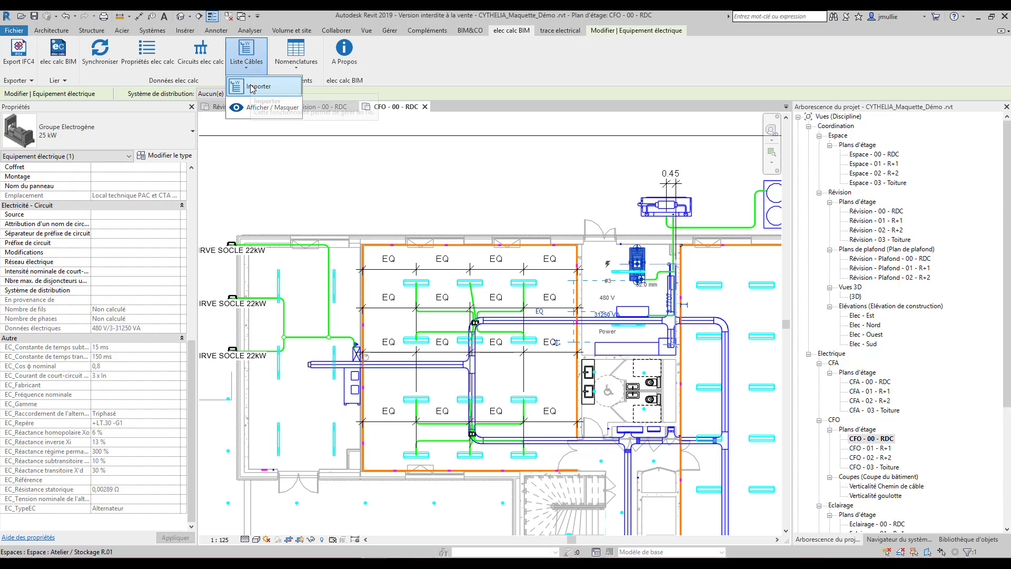
{"action": "left_click", "coordinate": [252, 87]}
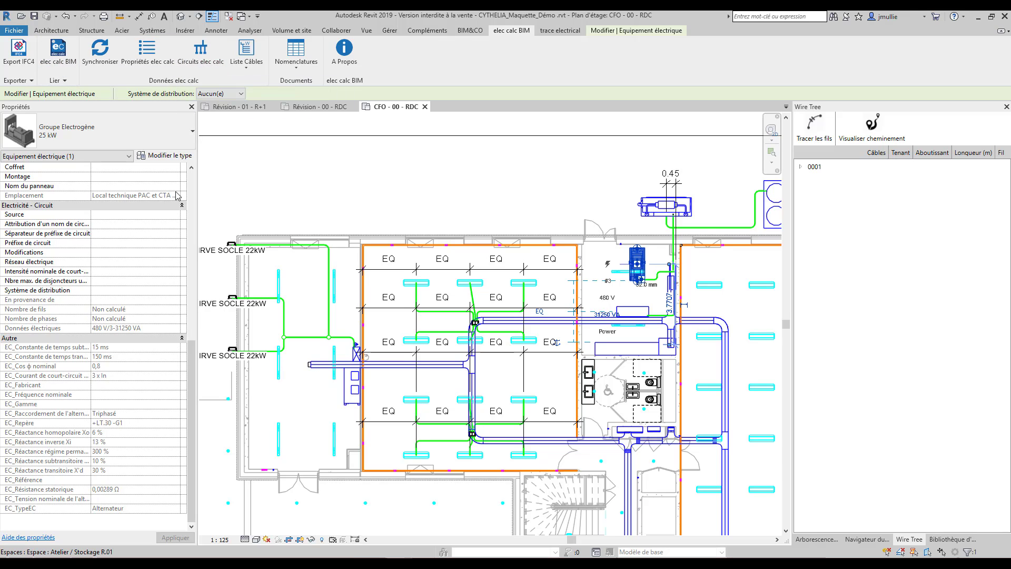
{"action": "left_click", "coordinate": [246, 65]}
{"action": "left_click", "coordinate": [250, 83]}
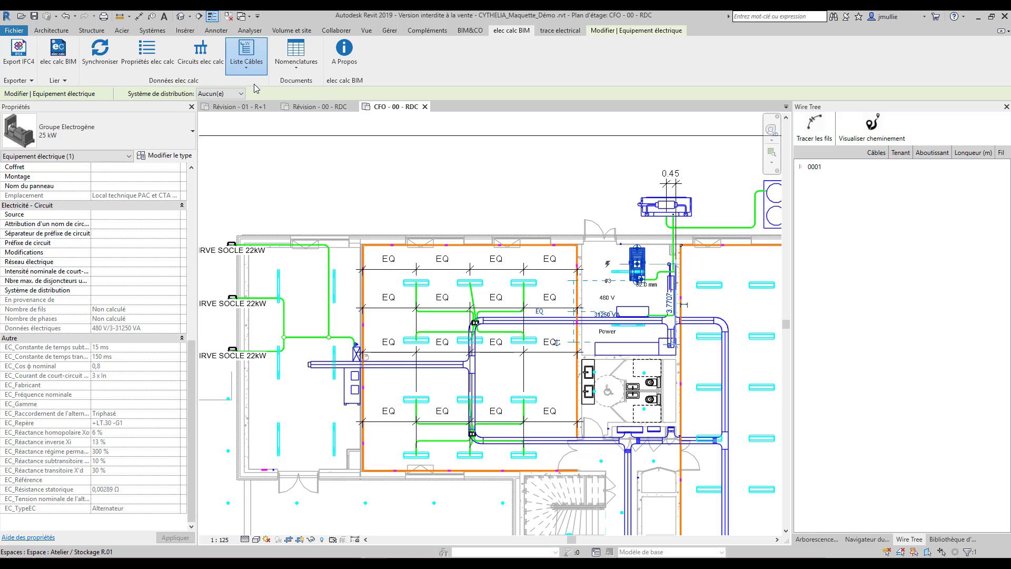
Step: Expand the cable tree under 00 - RDC to list the cables of TGBT + conduit x2 and Tableau Divisionnaire + Conduit
{"action": "left_click", "coordinate": [801, 166]}
{"action": "left_click", "coordinate": [810, 180]}
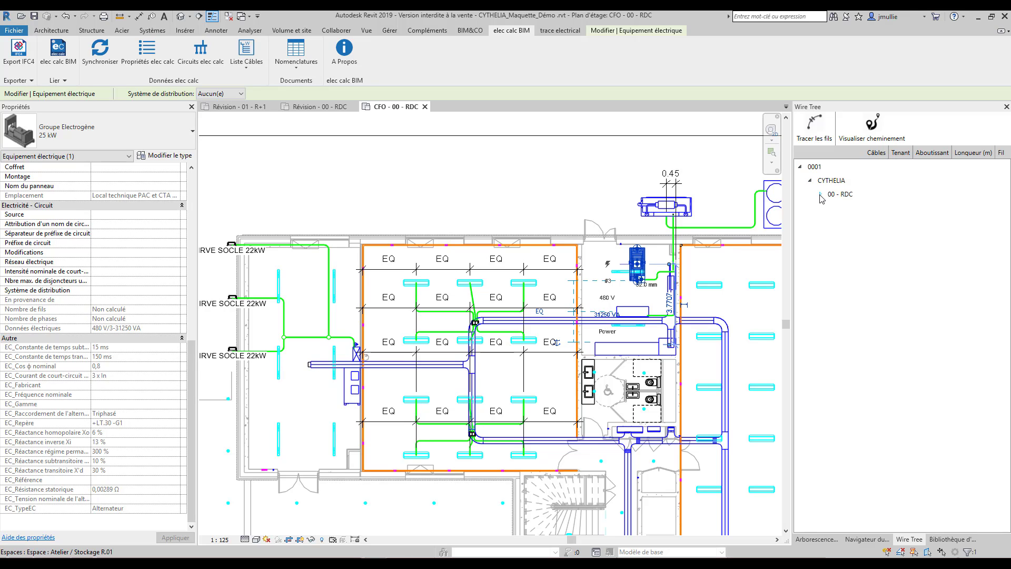
{"action": "left_click", "coordinate": [820, 194]}
{"action": "left_click", "coordinate": [829, 207]}
{"action": "left_click", "coordinate": [829, 235]}
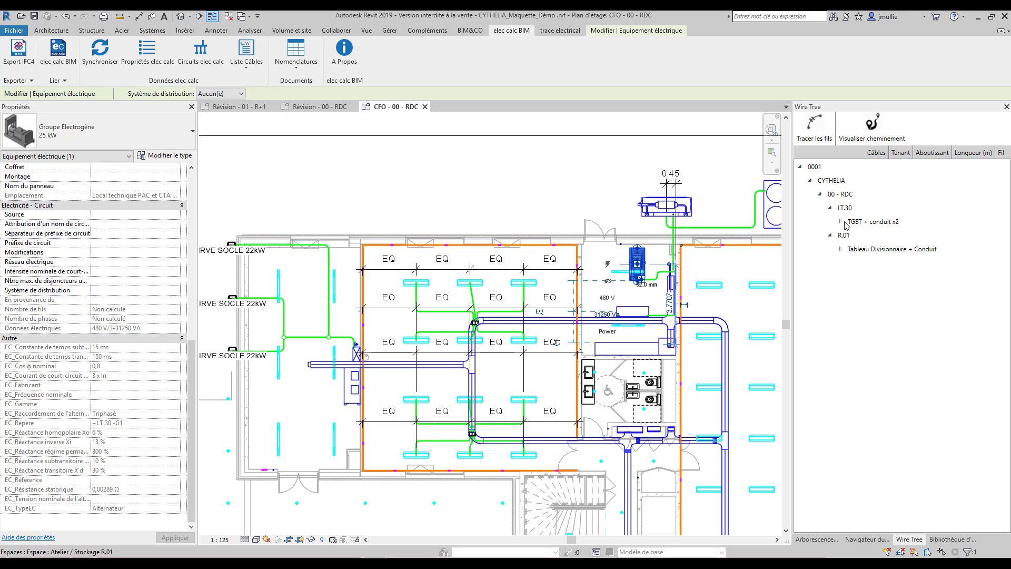
{"action": "left_click", "coordinate": [840, 221]}
{"action": "left_click", "coordinate": [840, 333]}
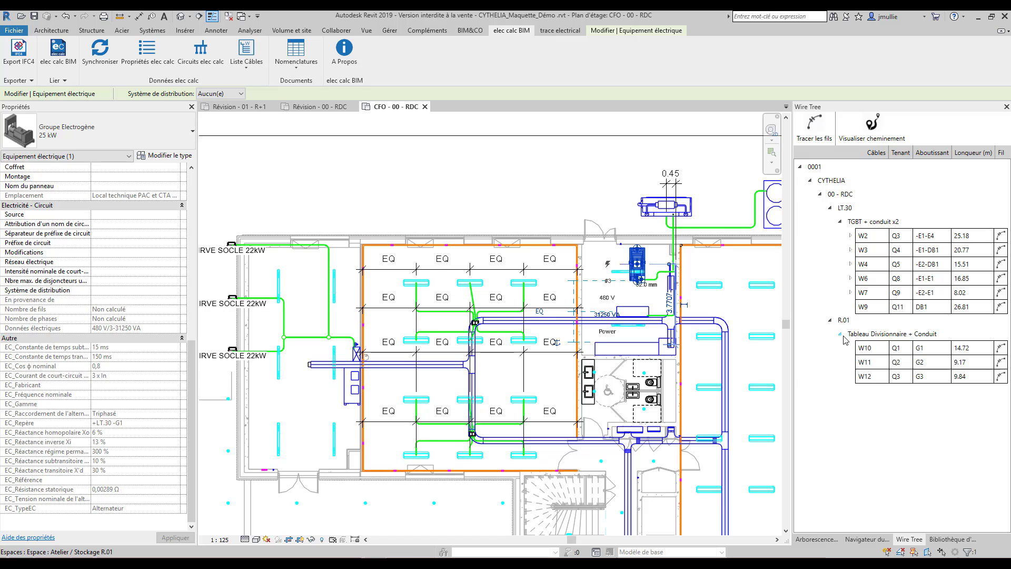
Step: Select cables W7, W9, W6, W4 and W3 one after another to locate their connected equipment on the plan
{"action": "scroll", "coordinate": [324, 348], "scroll_direction": "up", "scroll_amount": 3}
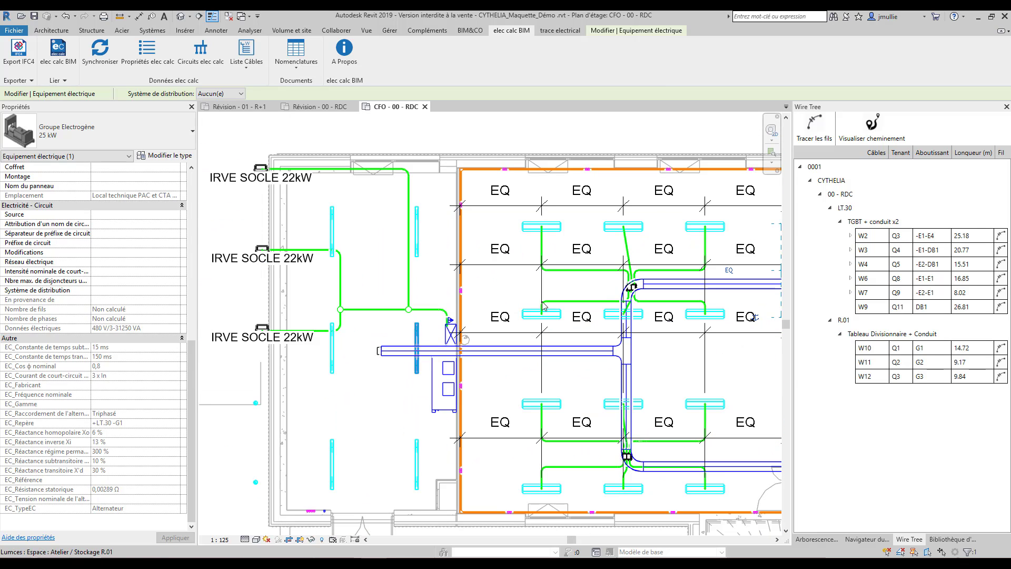
{"action": "left_click", "coordinate": [868, 293]}
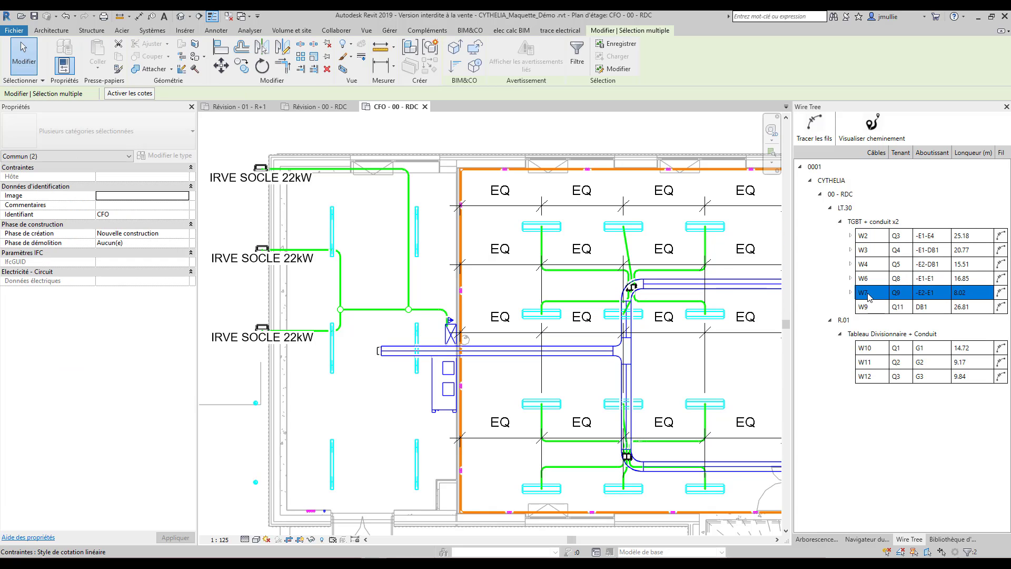
{"action": "left_click", "coordinate": [866, 309]}
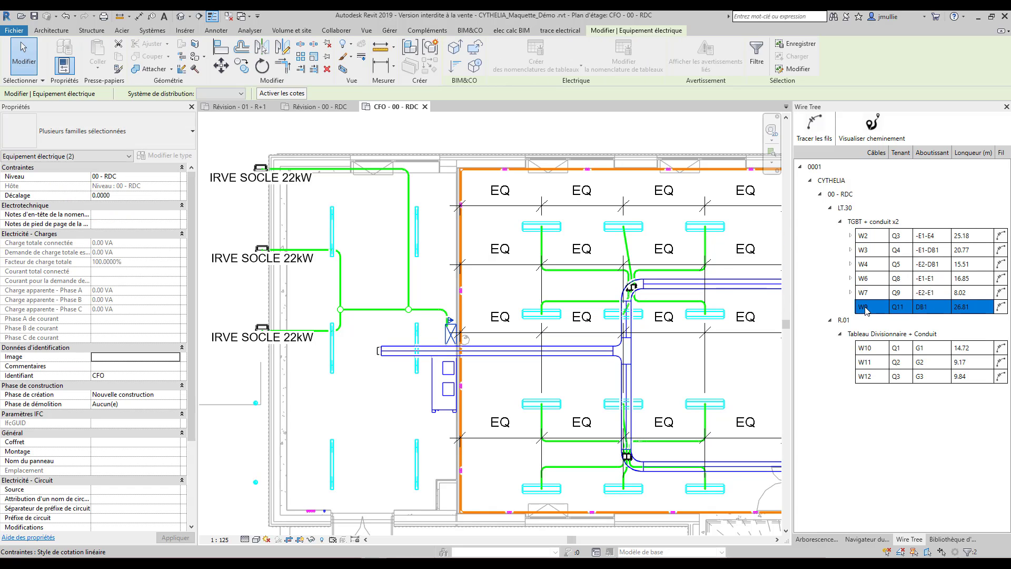
{"action": "left_click", "coordinate": [864, 293]}
{"action": "left_click", "coordinate": [863, 279]}
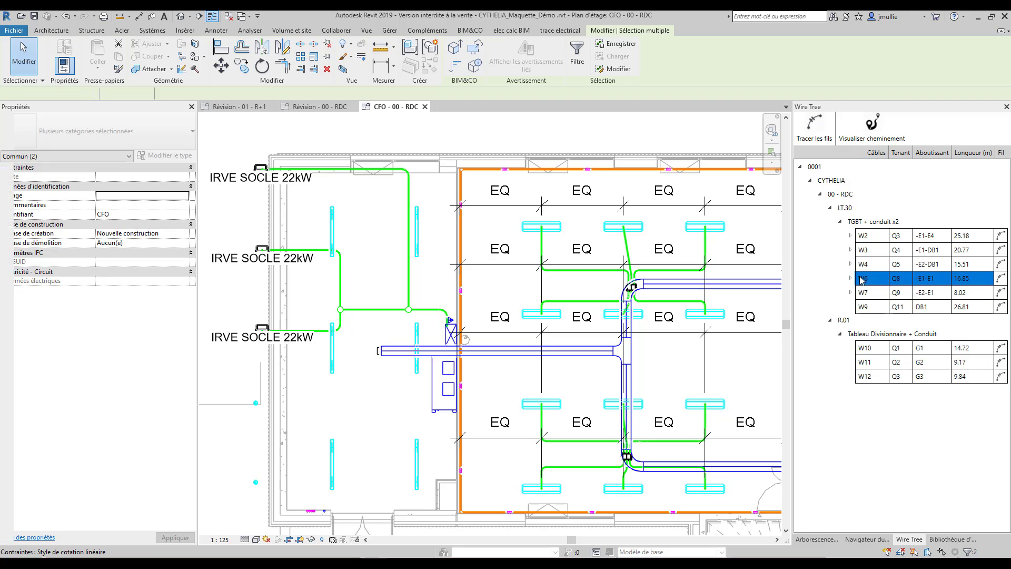
{"action": "left_click", "coordinate": [863, 265]}
{"action": "left_click", "coordinate": [863, 252]}
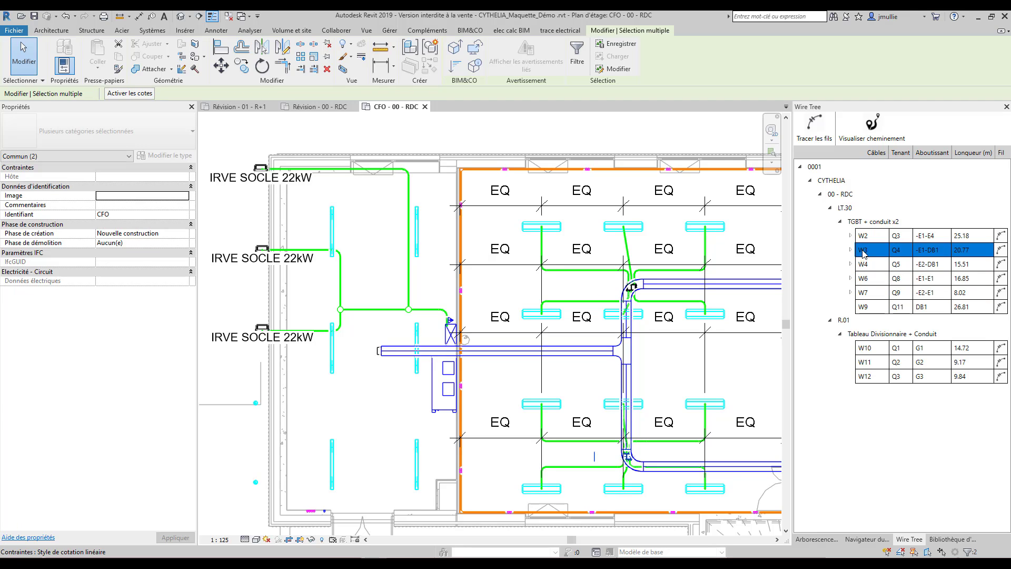
Step: Expand cable W2 of the TGBT and draw its wires on the CFO - 00 - RDC plan
{"action": "left_click", "coordinate": [864, 238]}
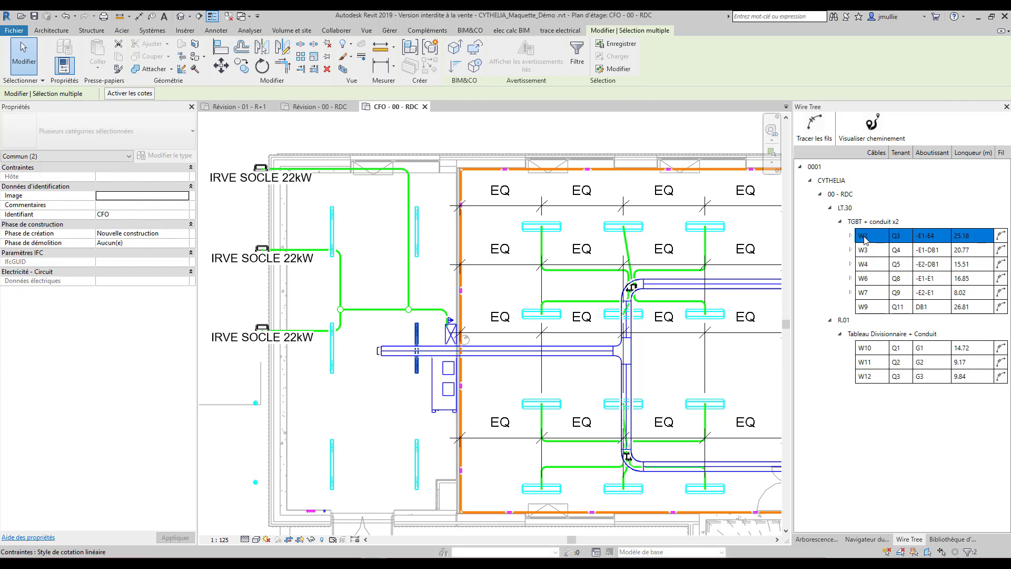
{"action": "left_click", "coordinate": [850, 236]}
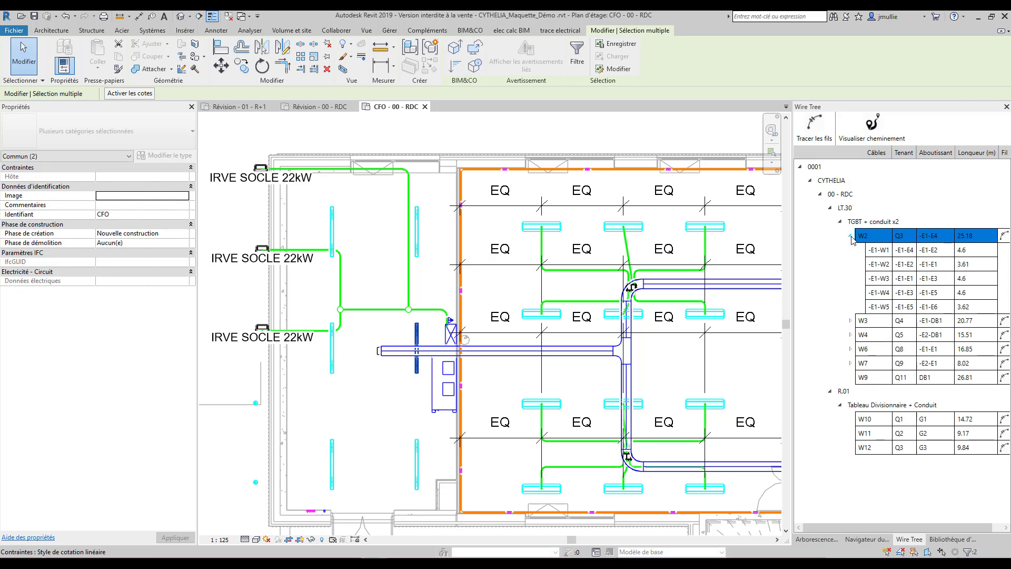
{"action": "left_click", "coordinate": [1003, 233]}
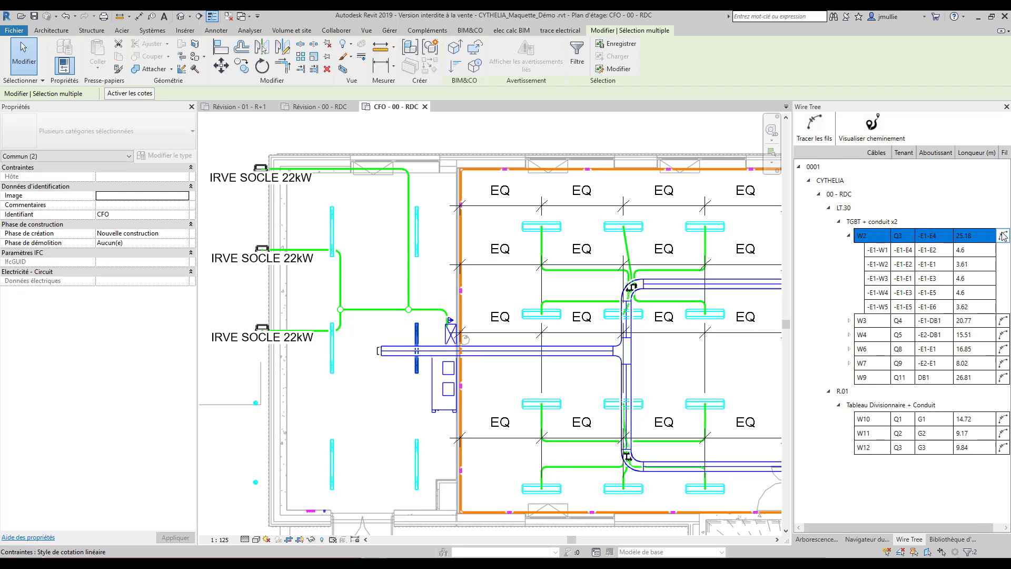
{"action": "left_click", "coordinate": [1002, 236]}
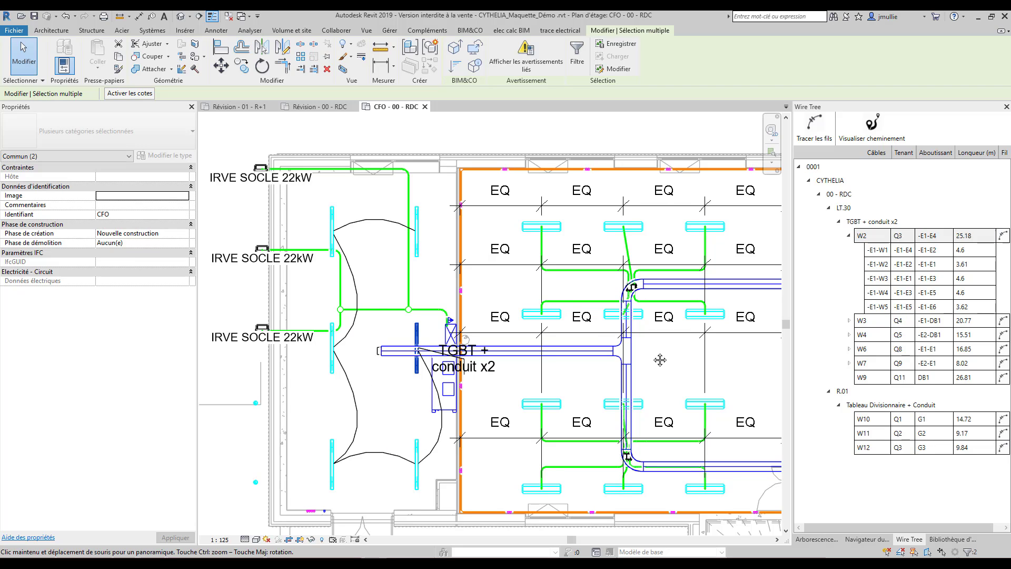
Step: Expand cable W7 of the TGBT and draw its wires to the luminaires on the CFO - 00 - RDC plan
{"action": "middle_click_drag", "start_coordinate": [664, 356], "coordinate": [211, 326]}
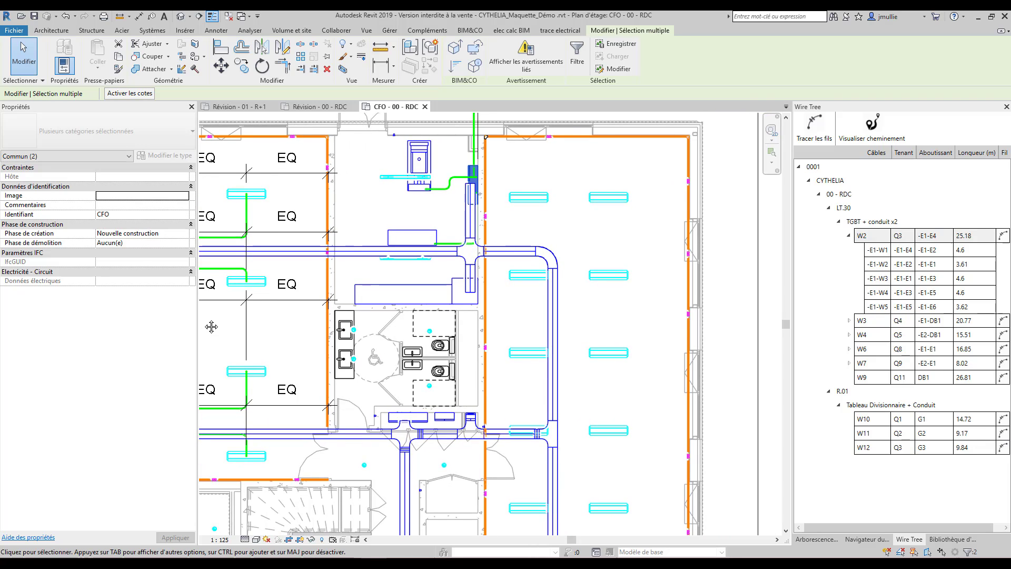
{"action": "left_click", "coordinate": [866, 352]}
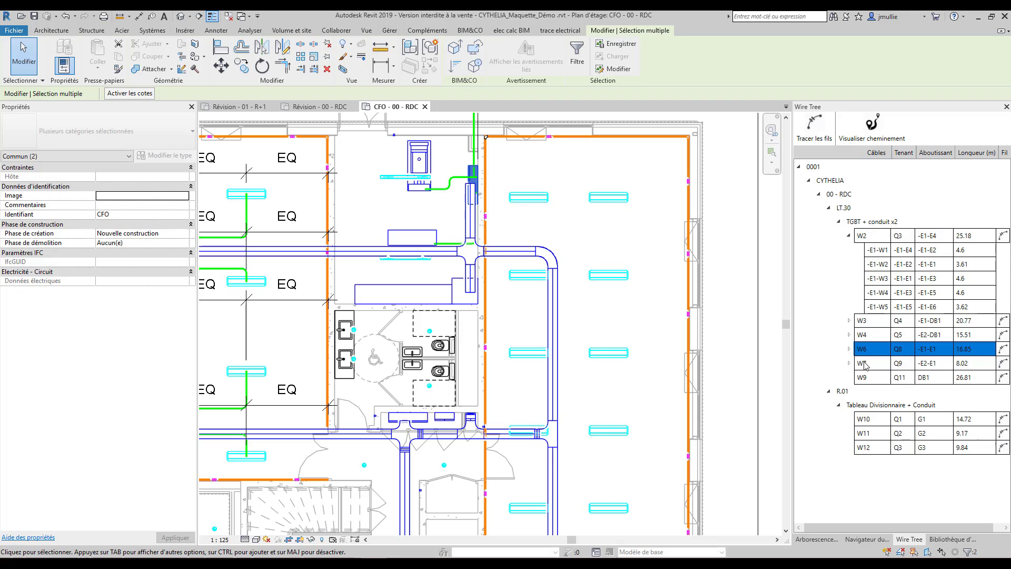
{"action": "left_click", "coordinate": [866, 364]}
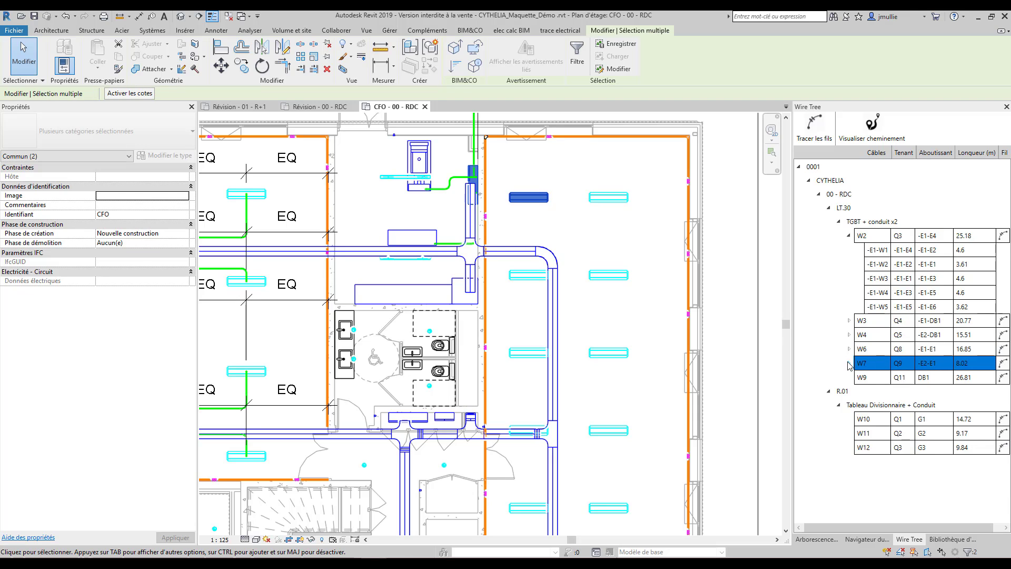
{"action": "left_click", "coordinate": [848, 363]}
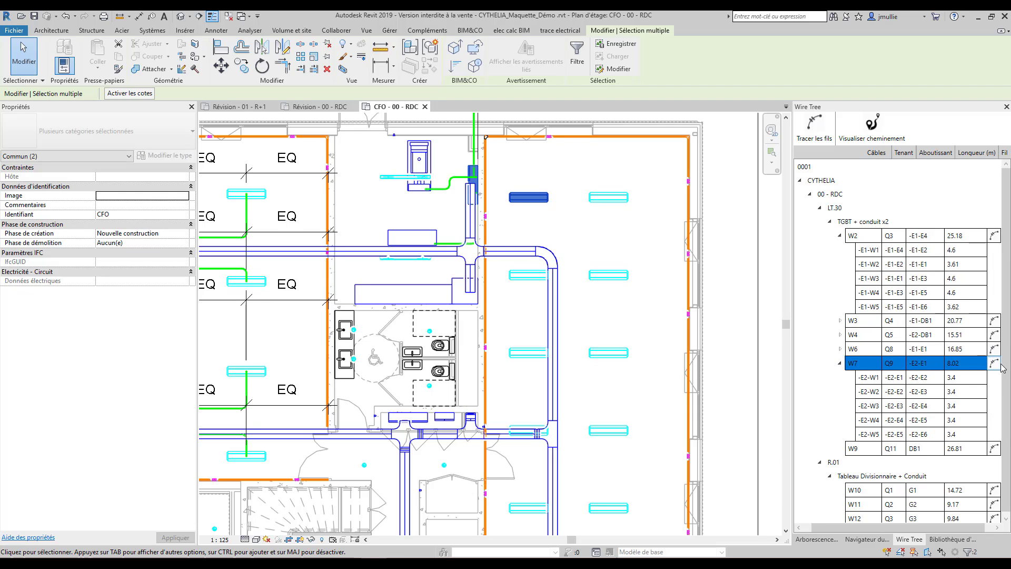
{"action": "left_click", "coordinate": [998, 366]}
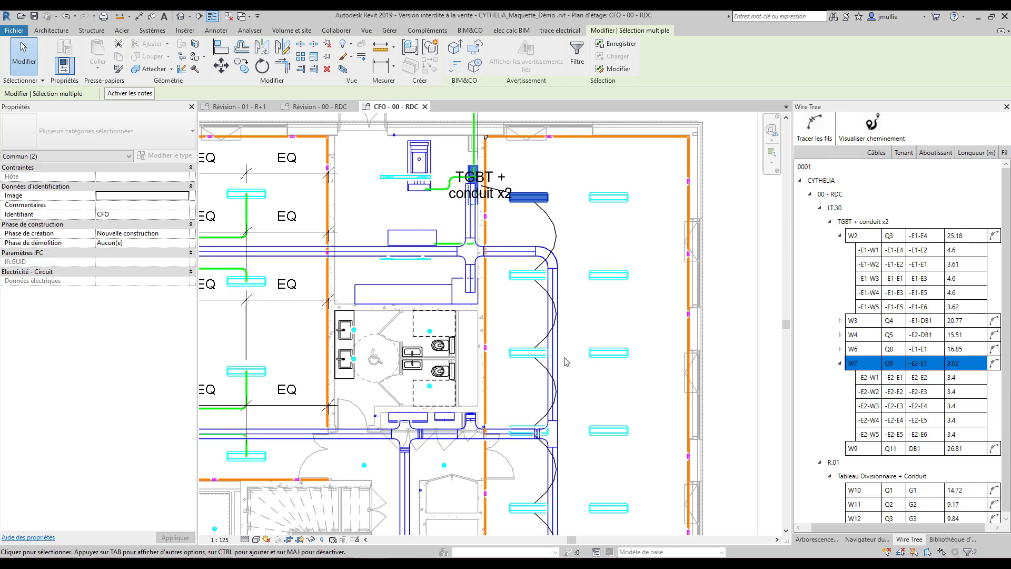
{"action": "scroll", "coordinate": [576, 416], "scroll_direction": "up", "scroll_amount": 4}
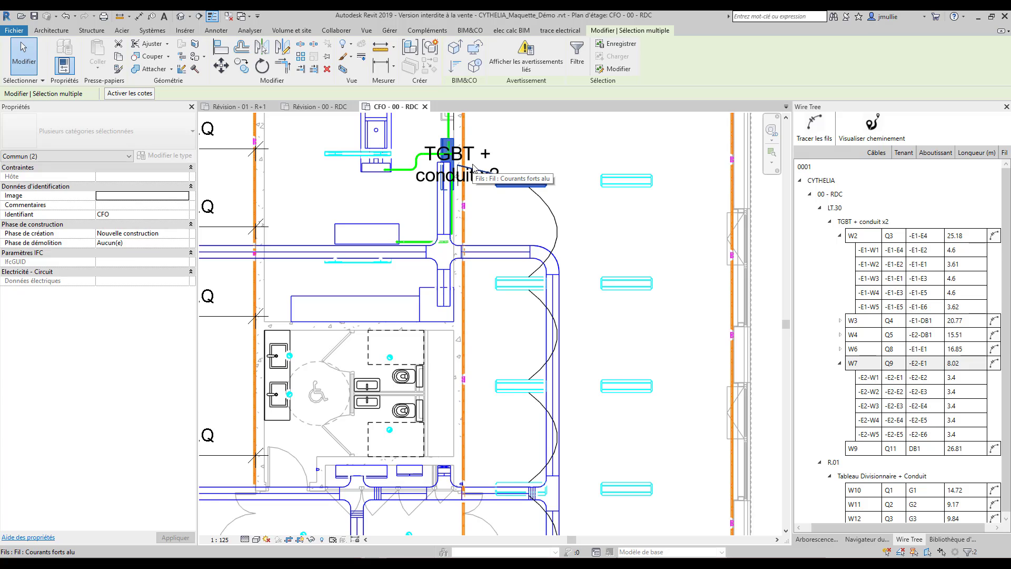
{"action": "scroll", "coordinate": [474, 168], "scroll_direction": "down", "scroll_amount": 3}
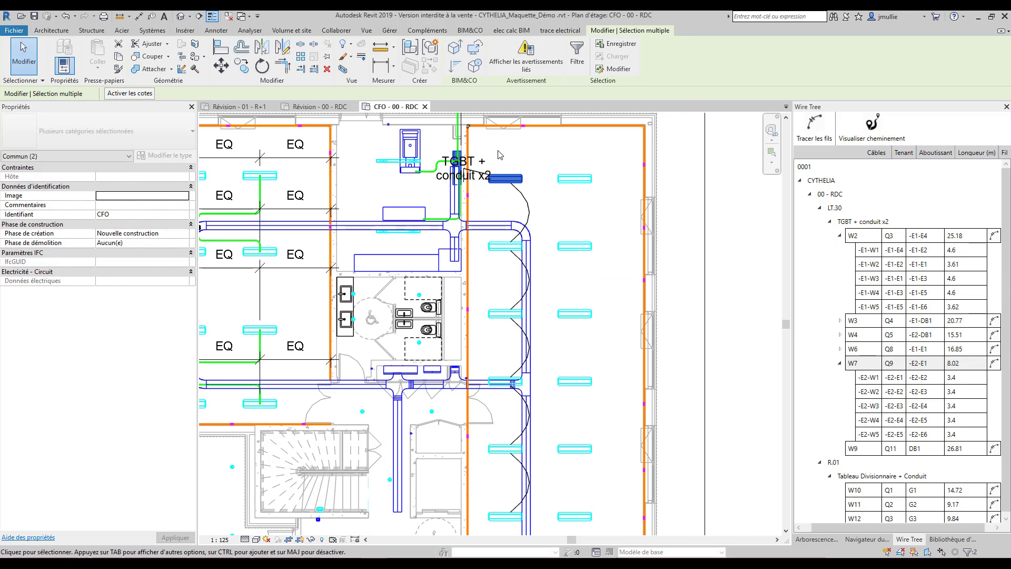
Step: List the Tableau Divisionnaire's existing power circuits in the system browser and generate the elec calc circuits in the model
{"action": "left_click", "coordinate": [514, 35]}
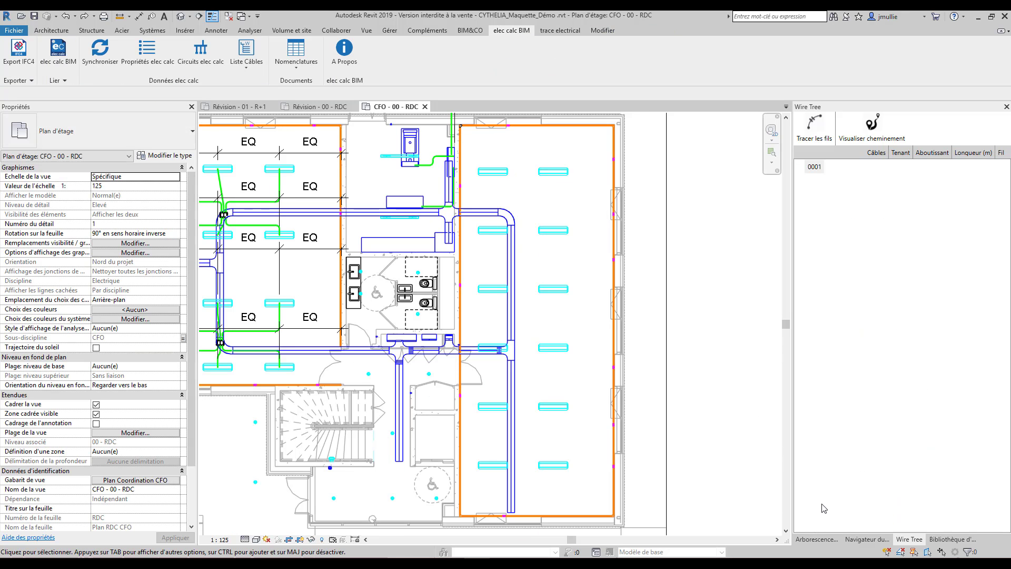
{"action": "left_click", "coordinate": [866, 539]}
{"action": "left_click", "coordinate": [798, 174]}
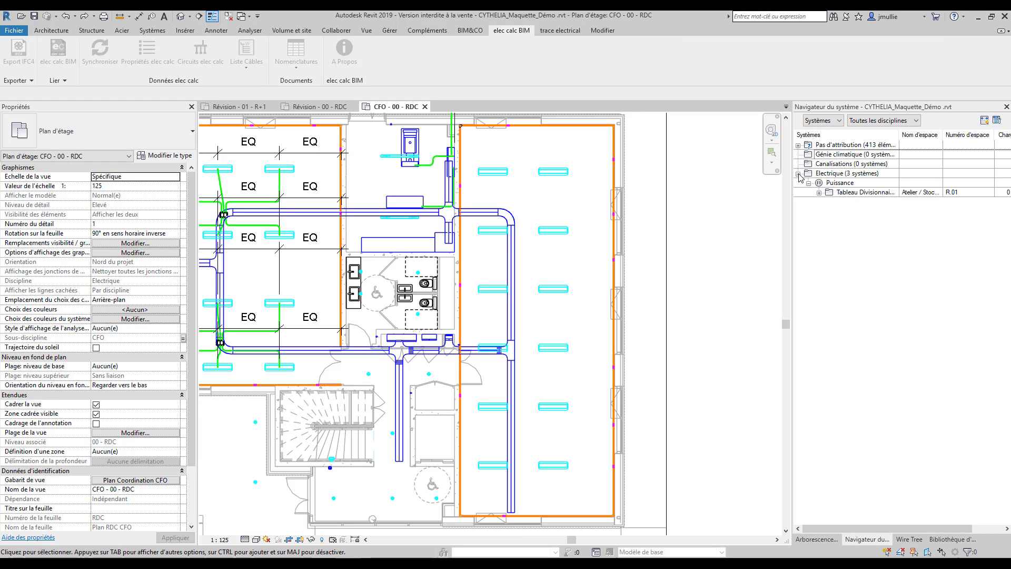
{"action": "left_click", "coordinate": [819, 192]}
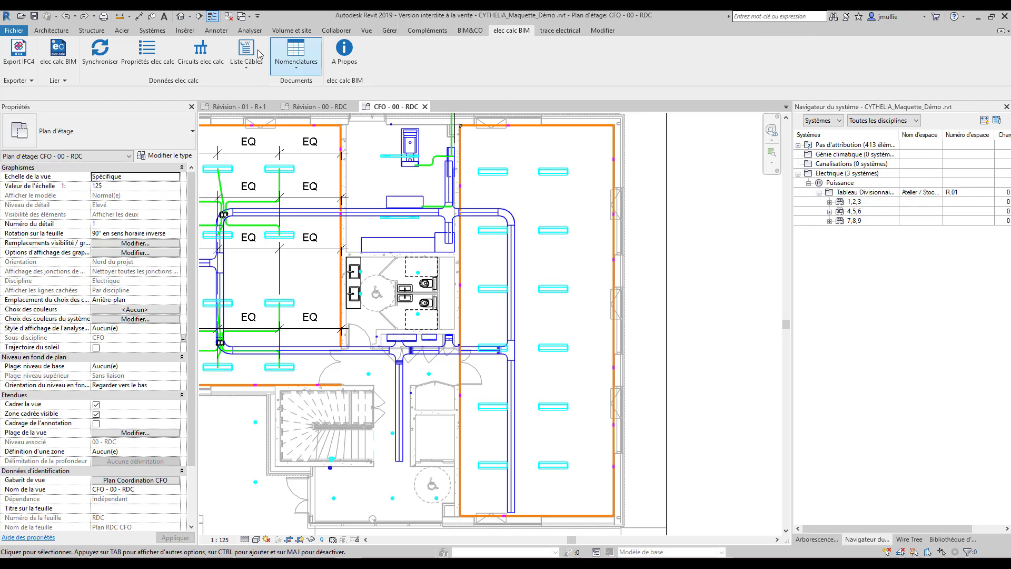
{"action": "left_click", "coordinate": [198, 57]}
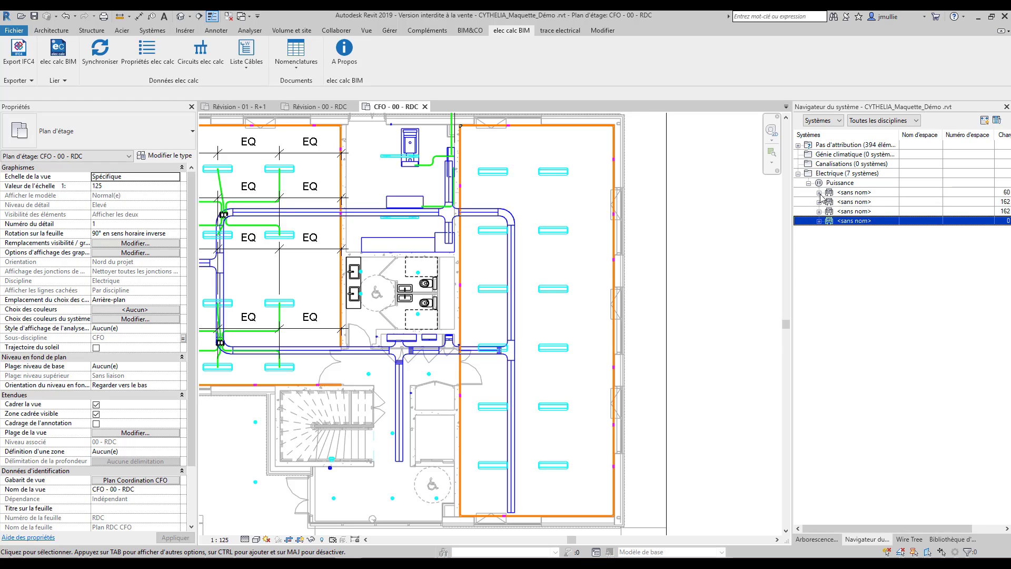
Step: Expand the three unnamed lighting circuits under Puissance and select them to examine their luminaires and location on the plan
{"action": "left_click", "coordinate": [819, 193]}
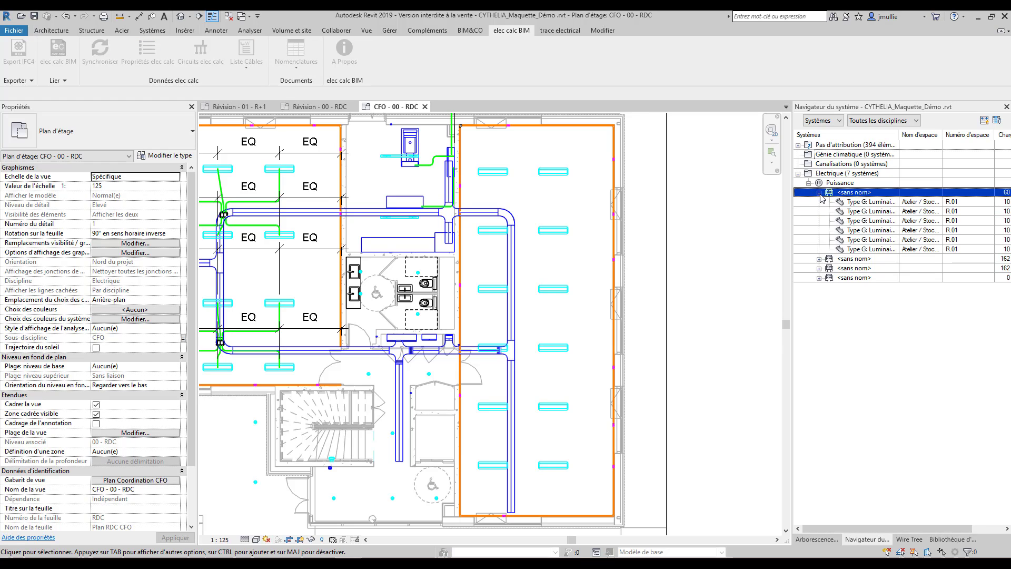
{"action": "left_click", "coordinate": [819, 259]}
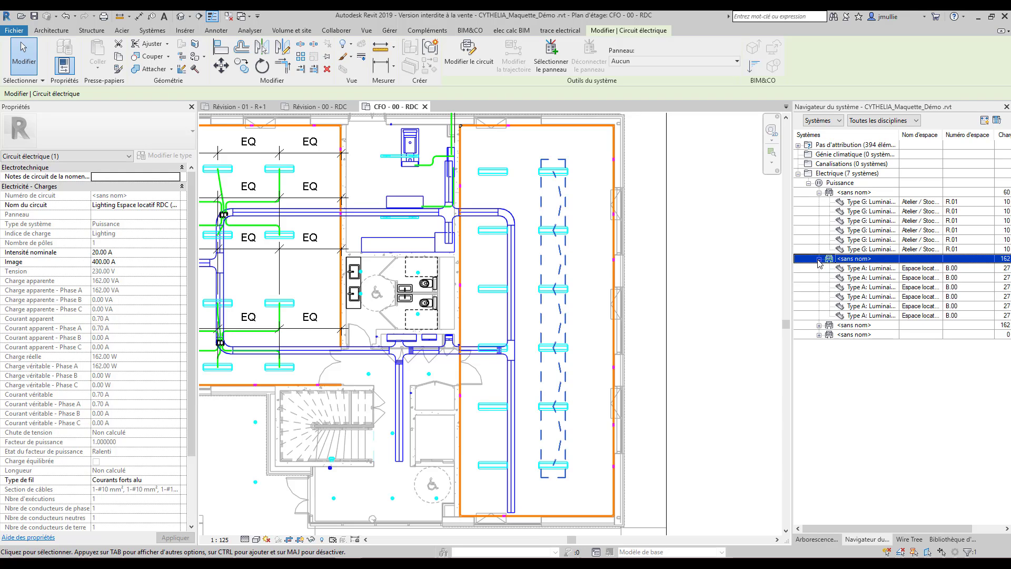
{"action": "left_click", "coordinate": [853, 192]}
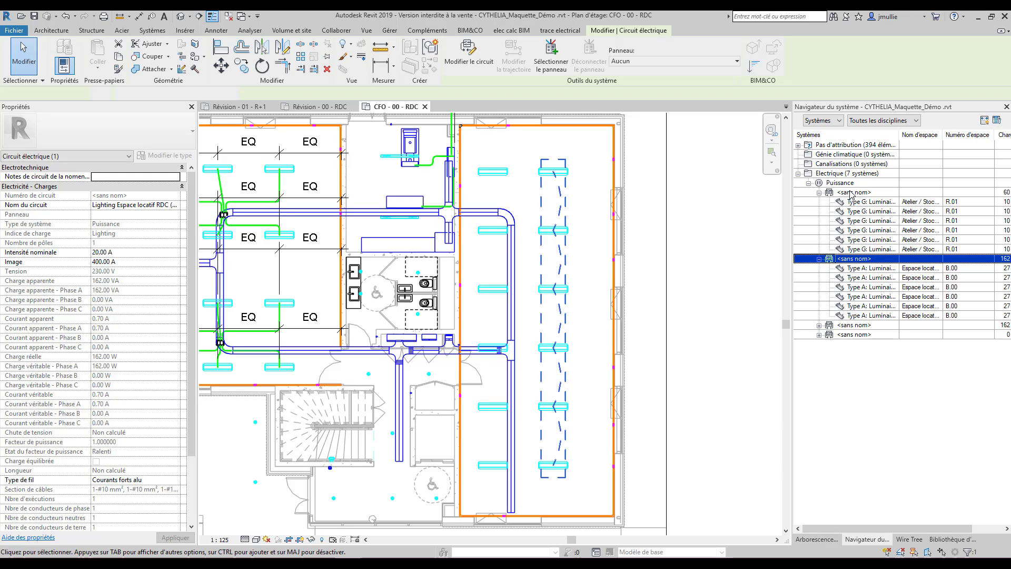
{"action": "left_click", "coordinate": [832, 307]}
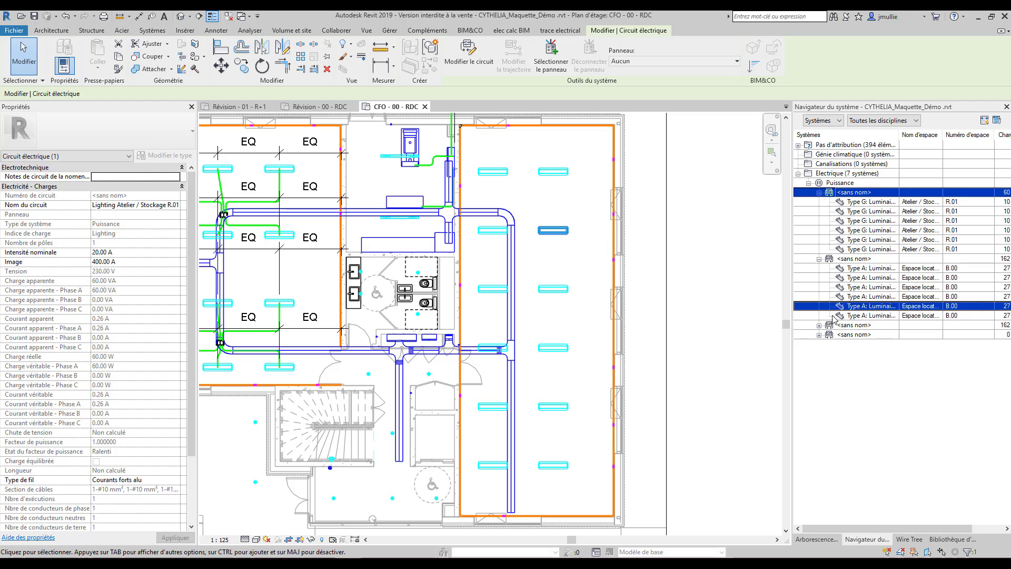
{"action": "left_click", "coordinate": [819, 325]}
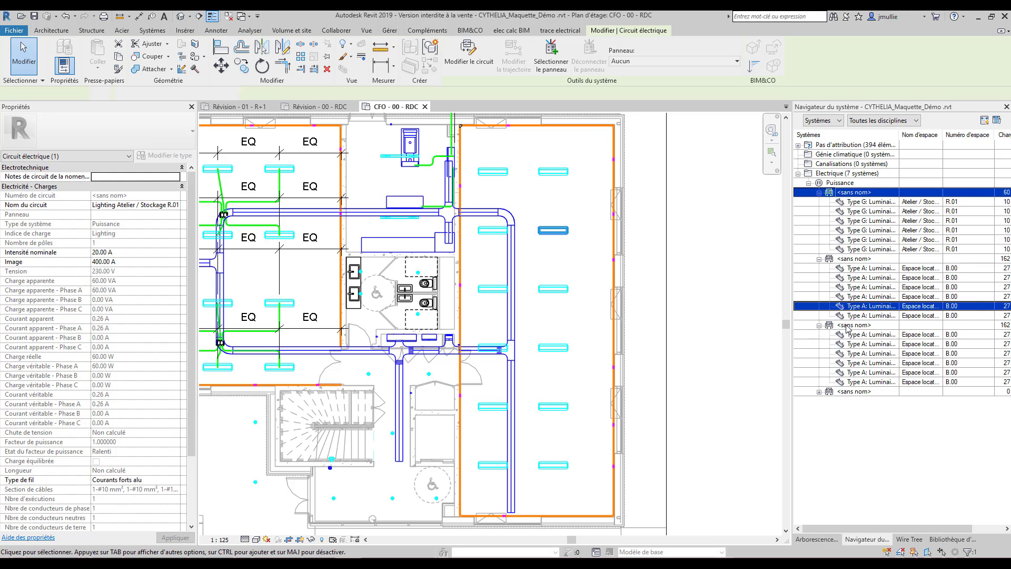
{"action": "left_click", "coordinate": [842, 325]}
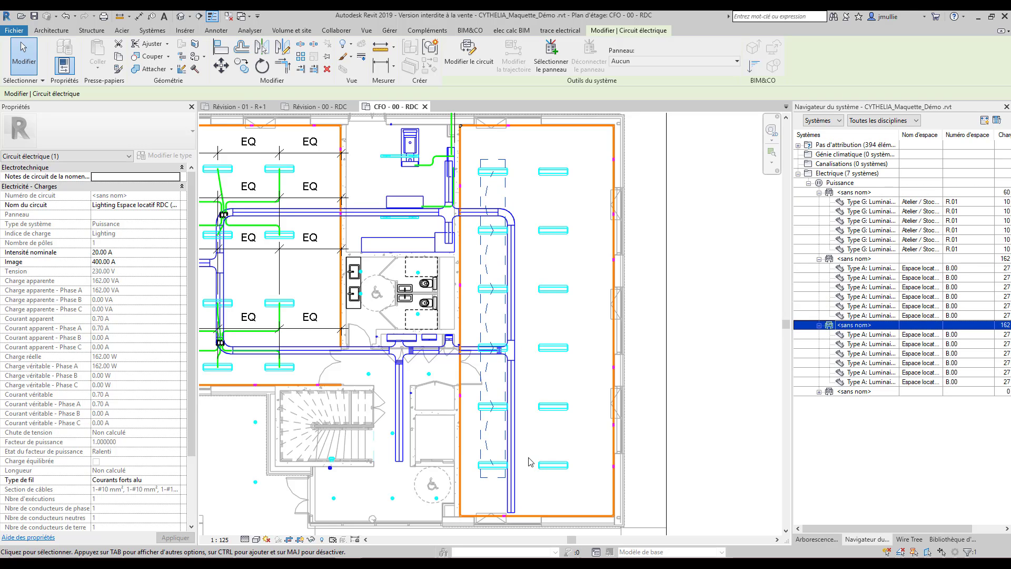
Step: Expand the last unnamed circuit down to the Tableau Divisionnaire and select its circuit 1,2,3
{"action": "left_click", "coordinate": [819, 392]}
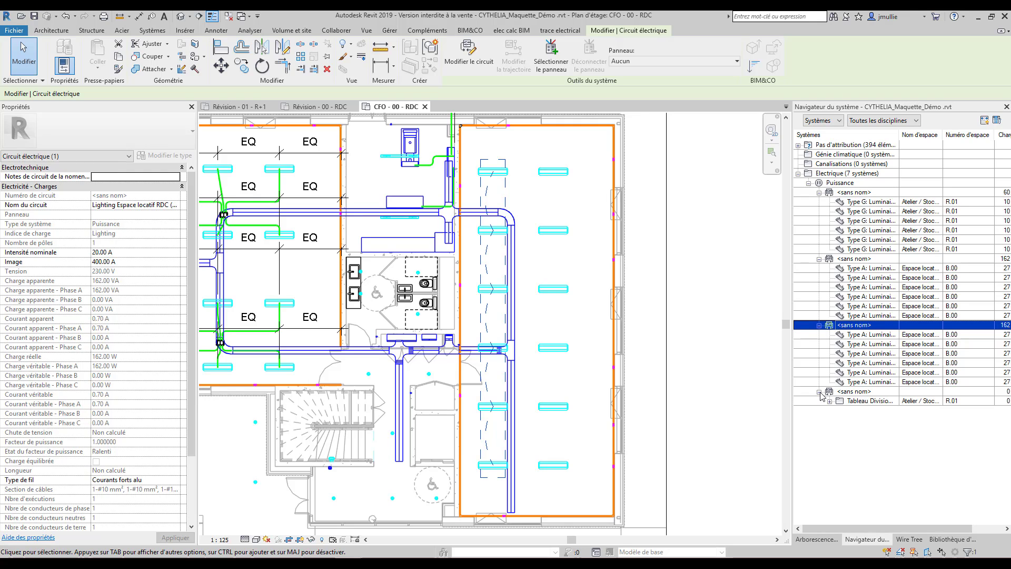
{"action": "left_click", "coordinate": [830, 401]}
{"action": "left_click", "coordinate": [862, 412]}
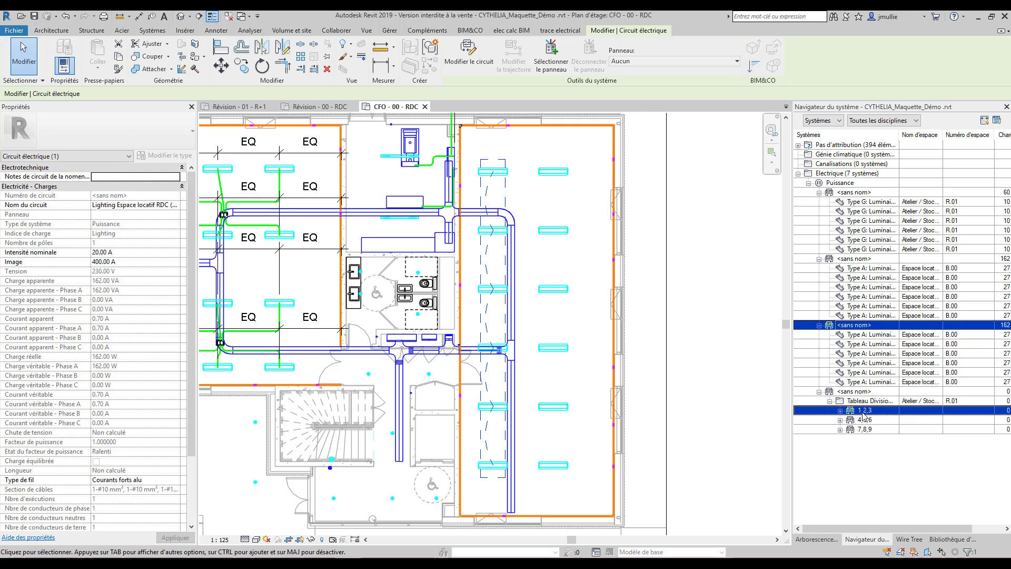